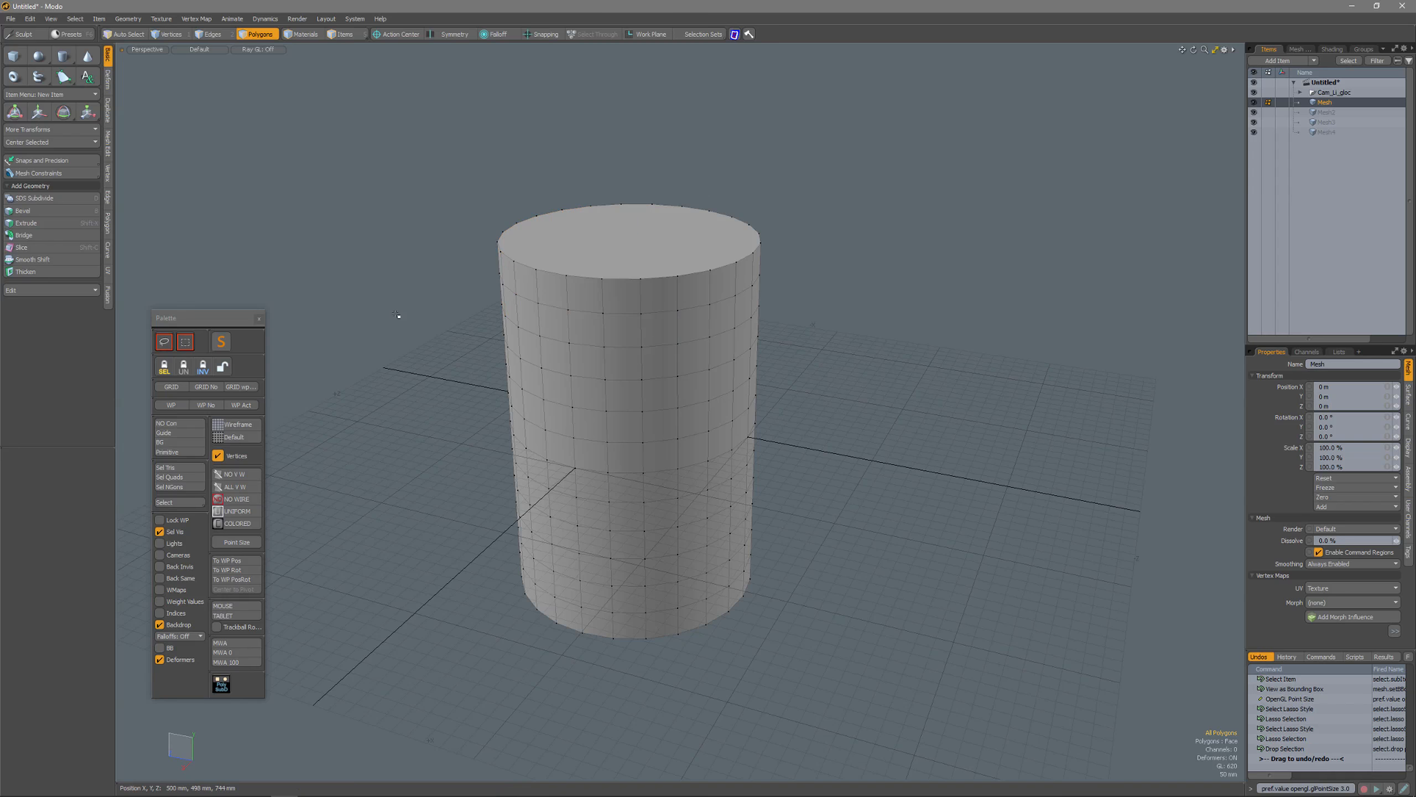
Step: Review the available lasso selection styles and the commands for locking, inverting and unlocking geometry
right_click(397, 315, "ctrl+shift")
mouse_move(398, 346)
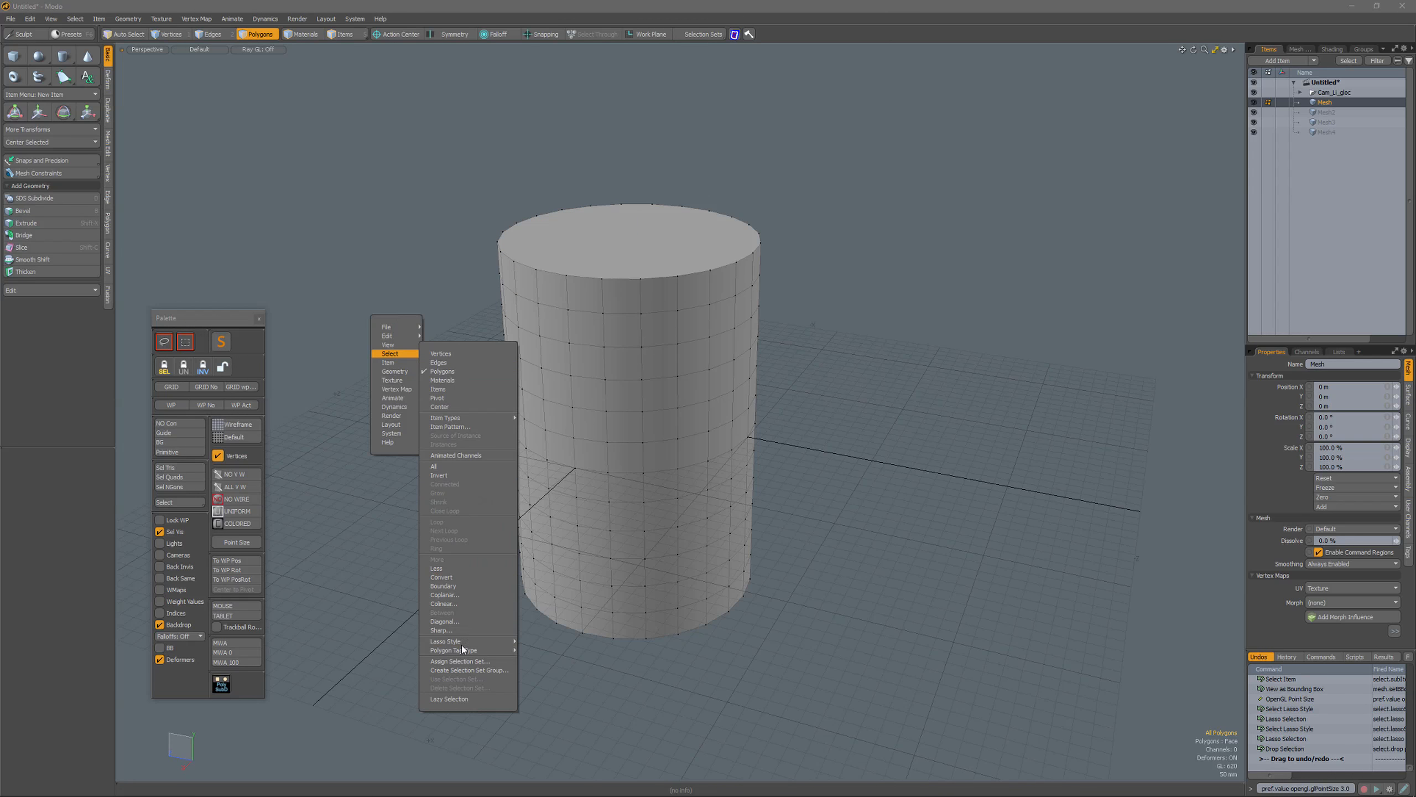
mouse_move(468, 643)
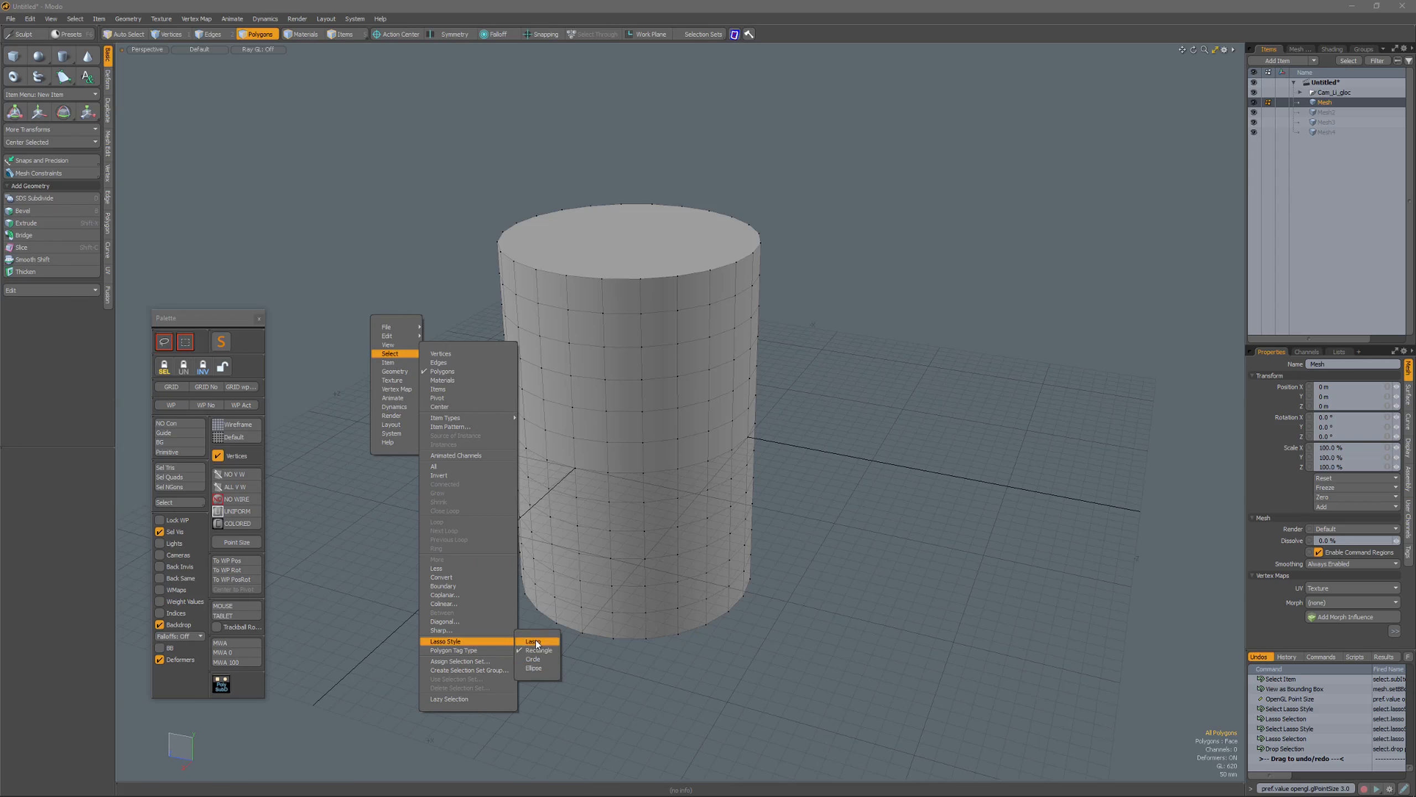
left_click(347, 471)
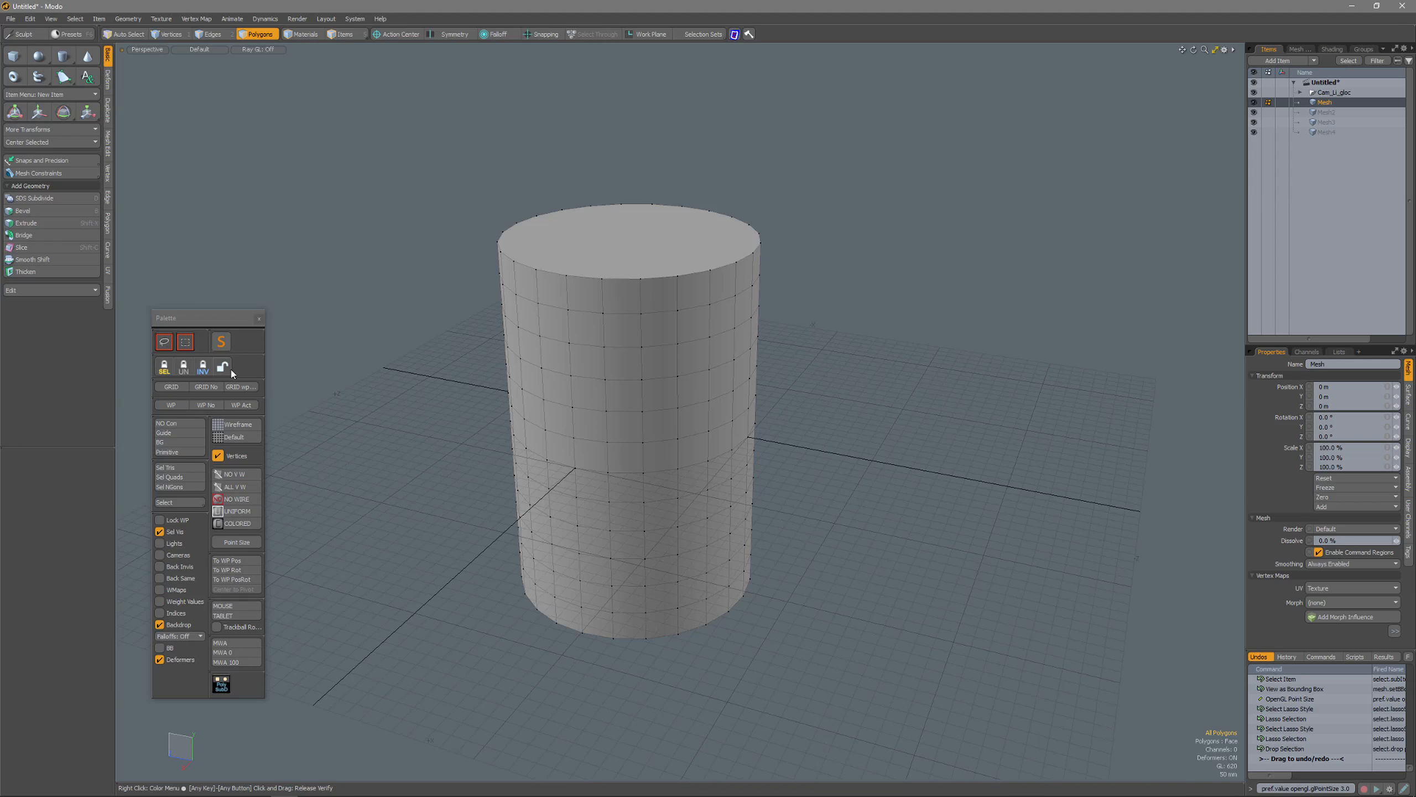
right_click(418, 386)
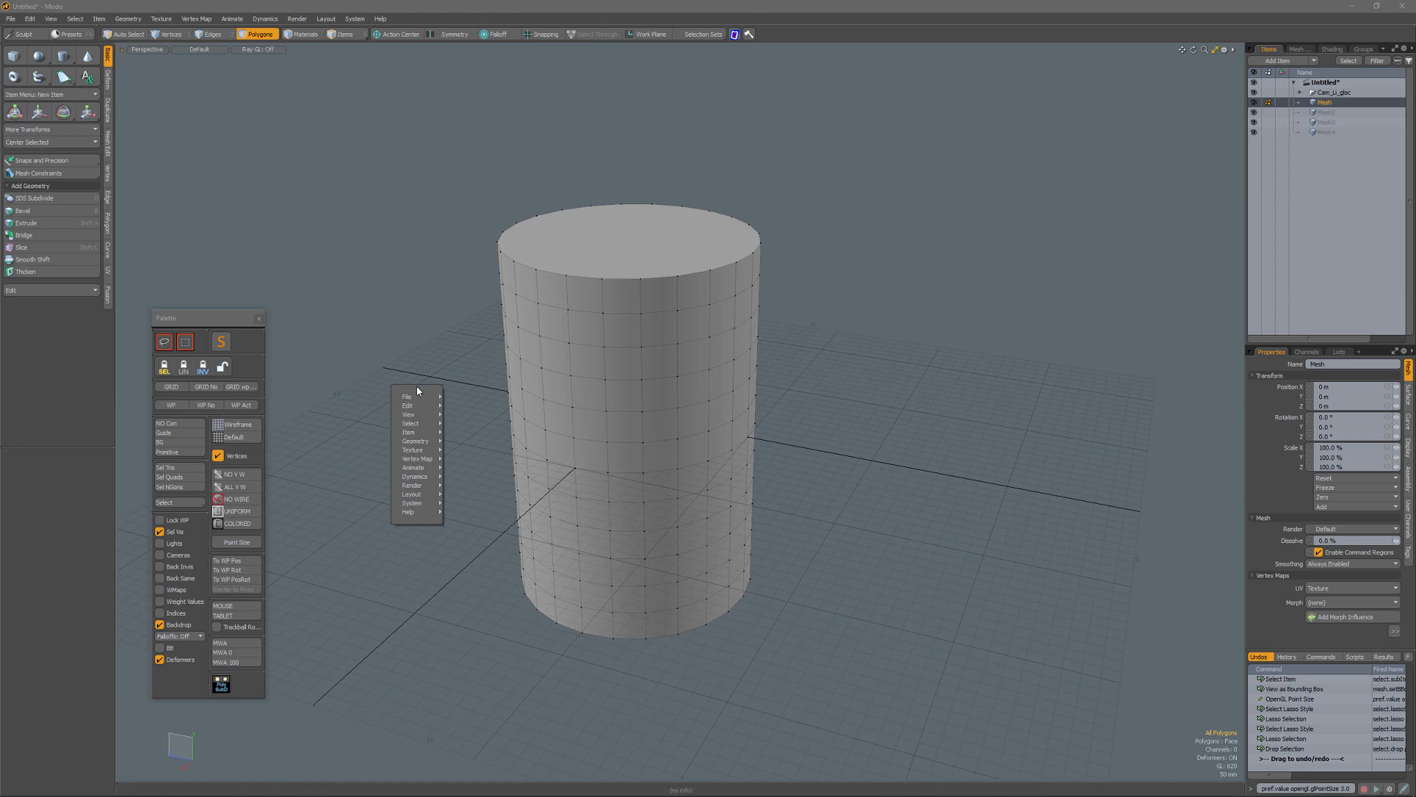
mouse_move(427, 419)
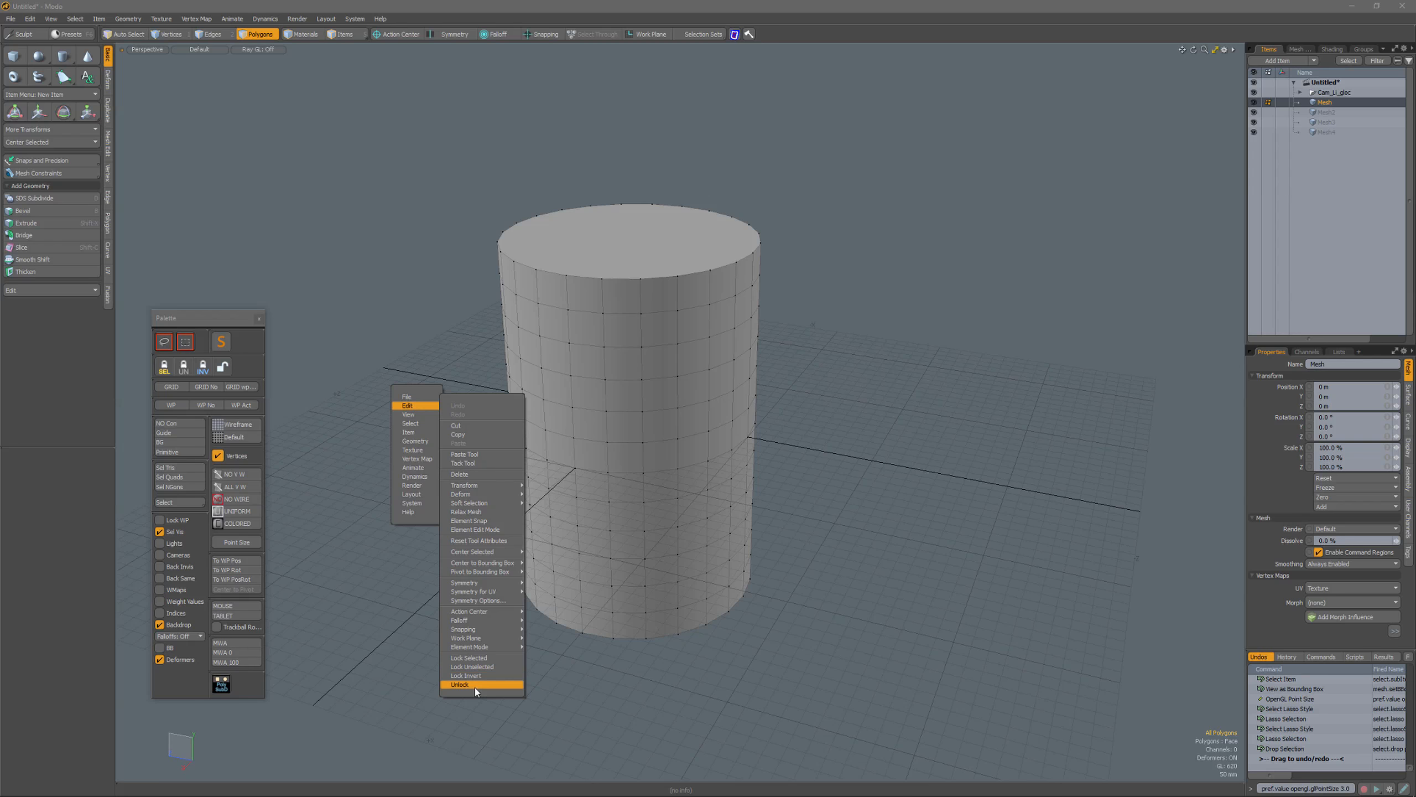
left_click(363, 601)
Step: Lasso-select the cylinder's upper polygons, lock them, and lasso over most of the cylinder to select only unlocked polygons
middle_click_drag(478, 167, 825, 349)
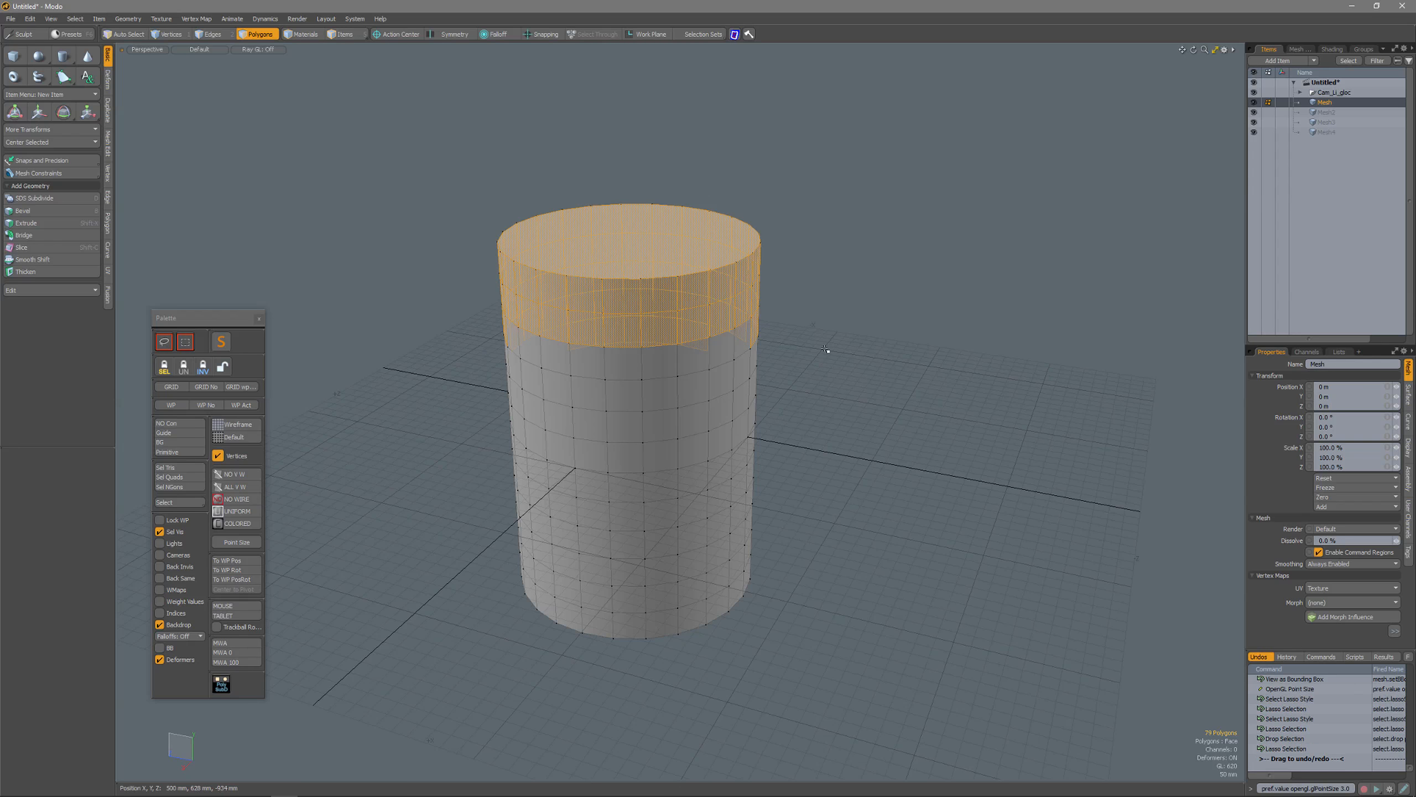
left_click(164, 366)
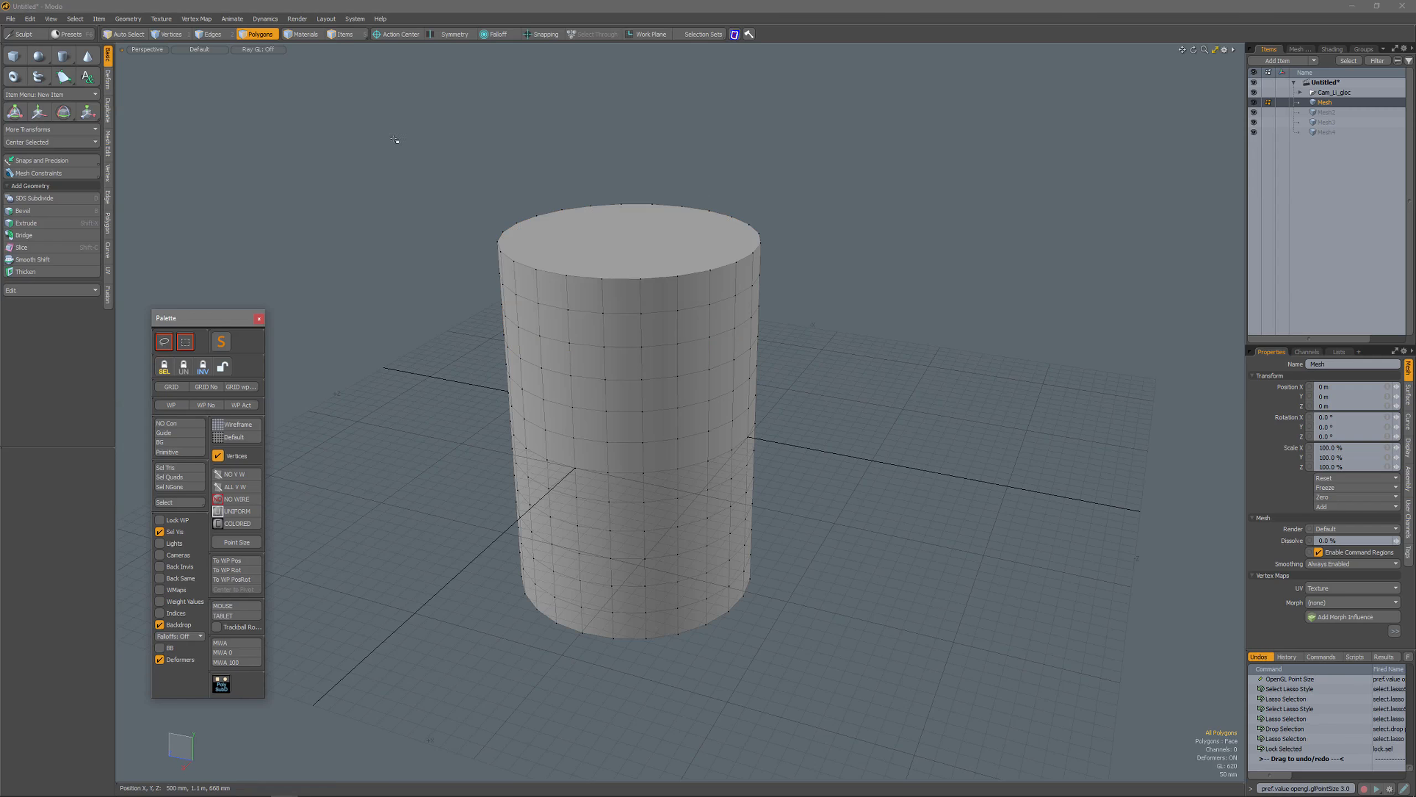
middle_click_drag(418, 146, 843, 553)
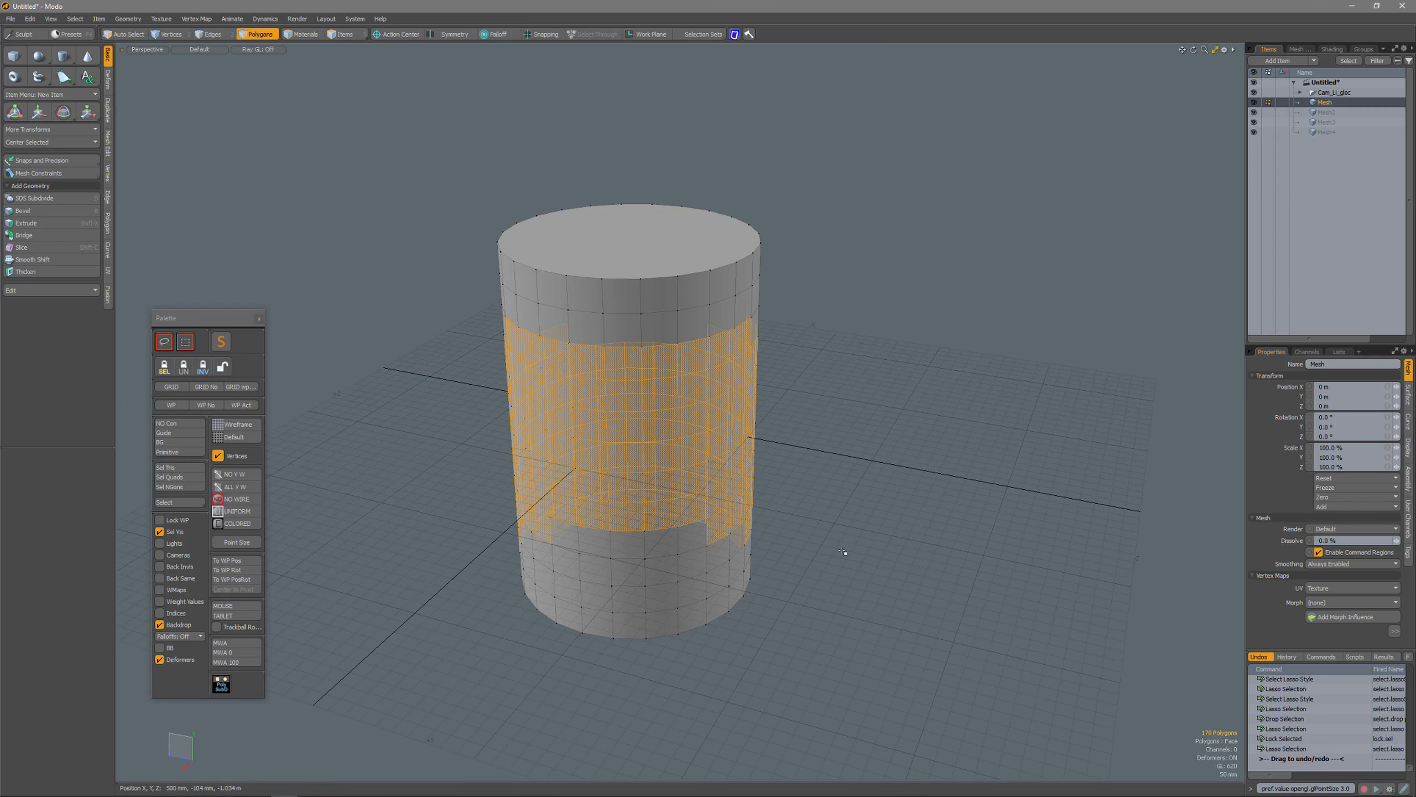
Step: Invert the polygon lock and lasso over the cylinder to select the upper polygons
left_click(203, 367)
middle_click_drag(416, 144, 856, 619)
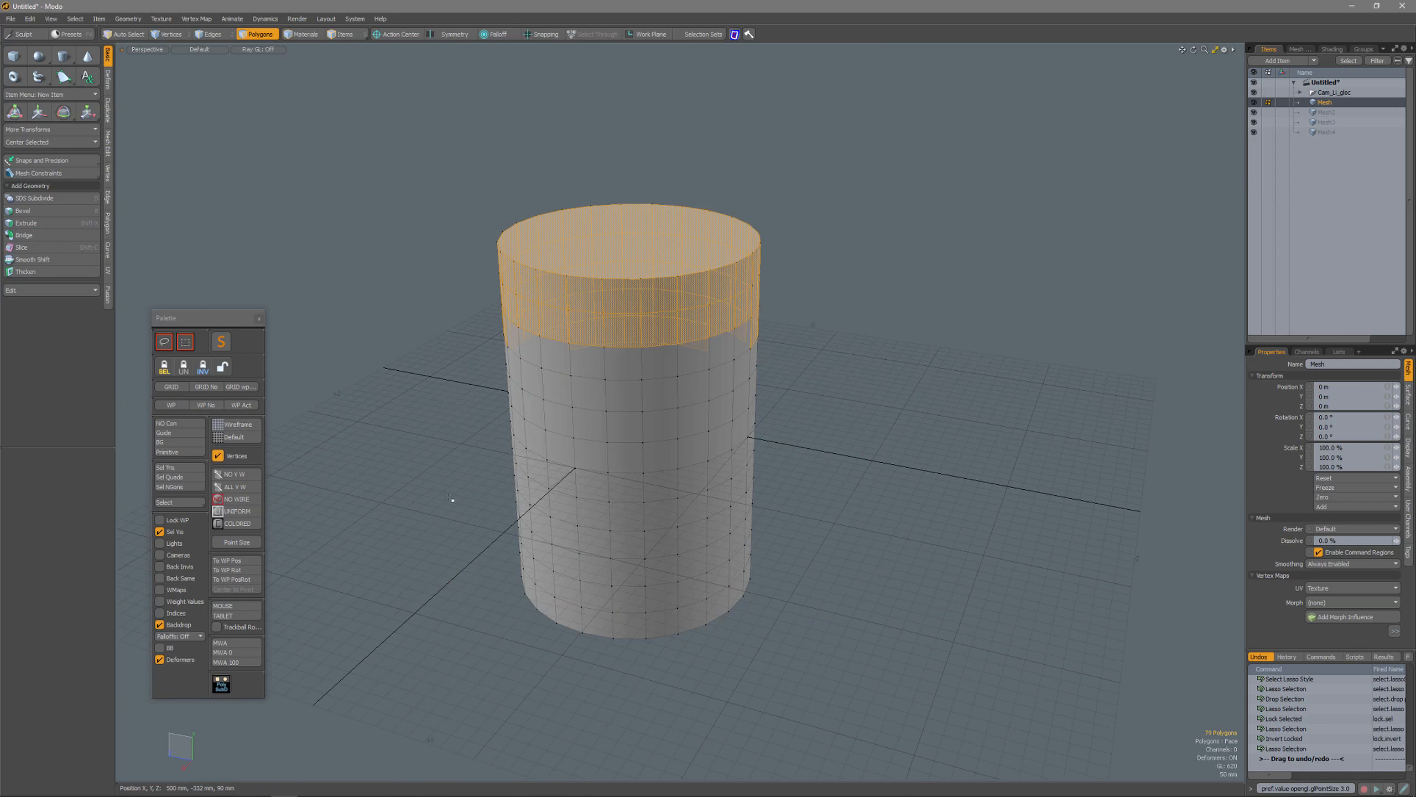
Step: Unlock all geometry, lasso-select the whole cylinder, and clear the selection
left_click(222, 367)
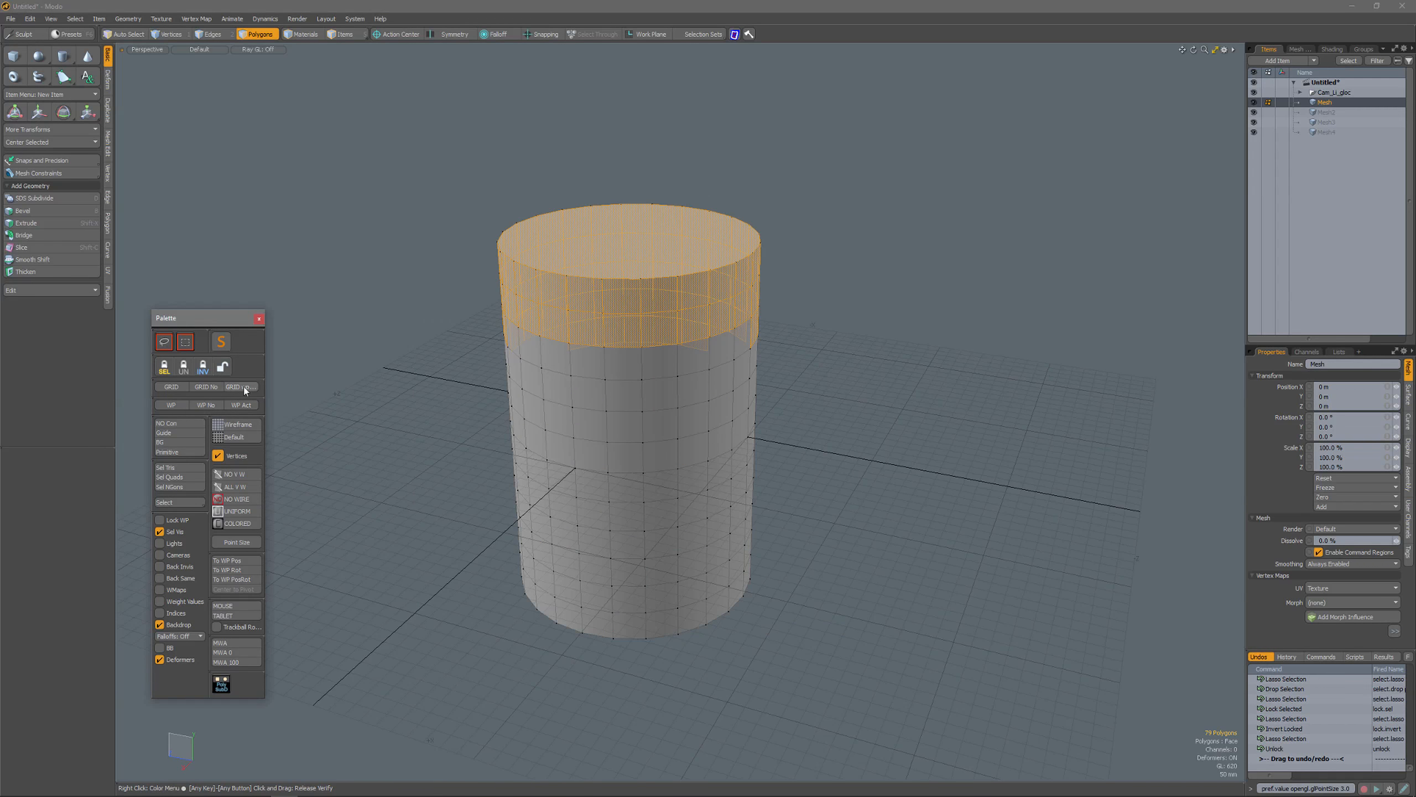
middle_click_drag(427, 148, 778, 683)
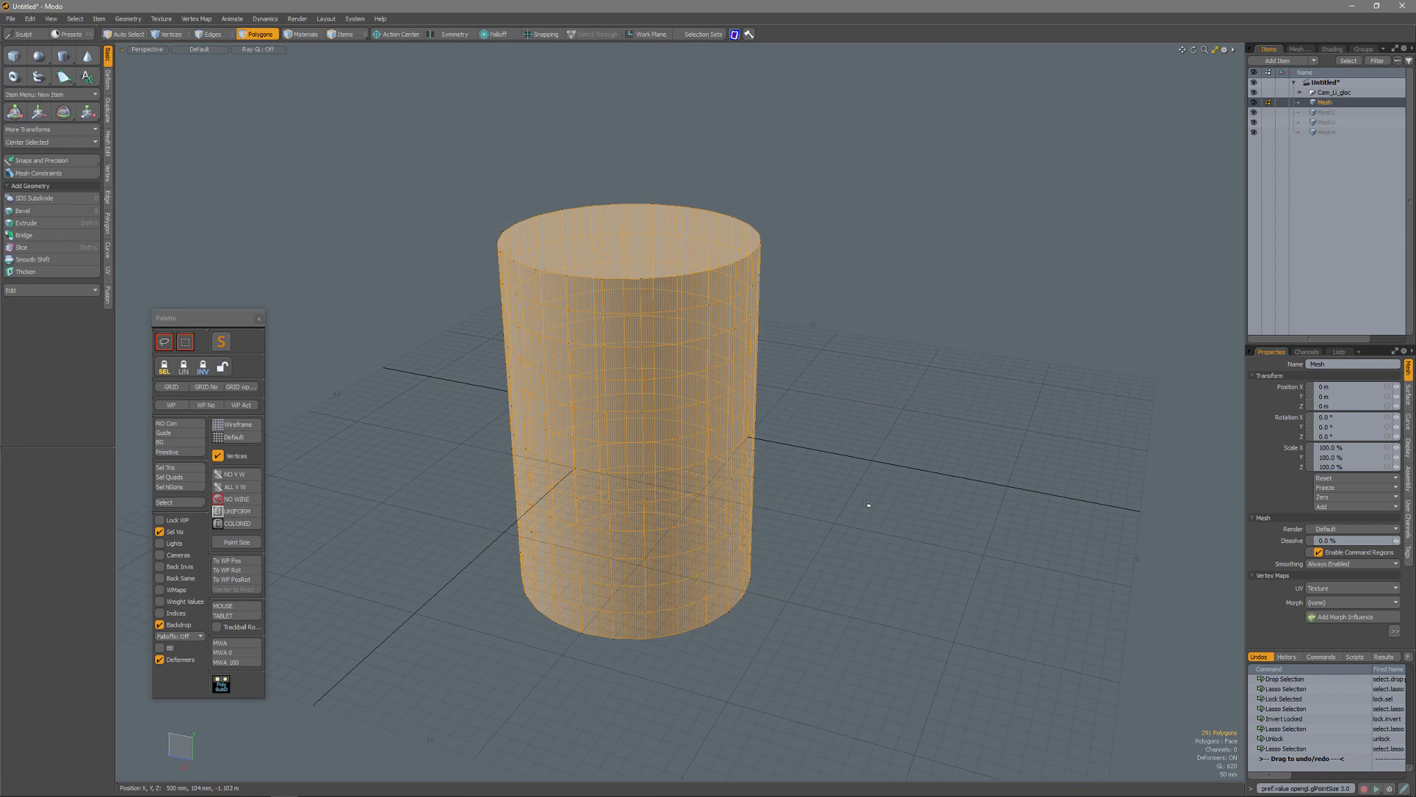
left_click(867, 505)
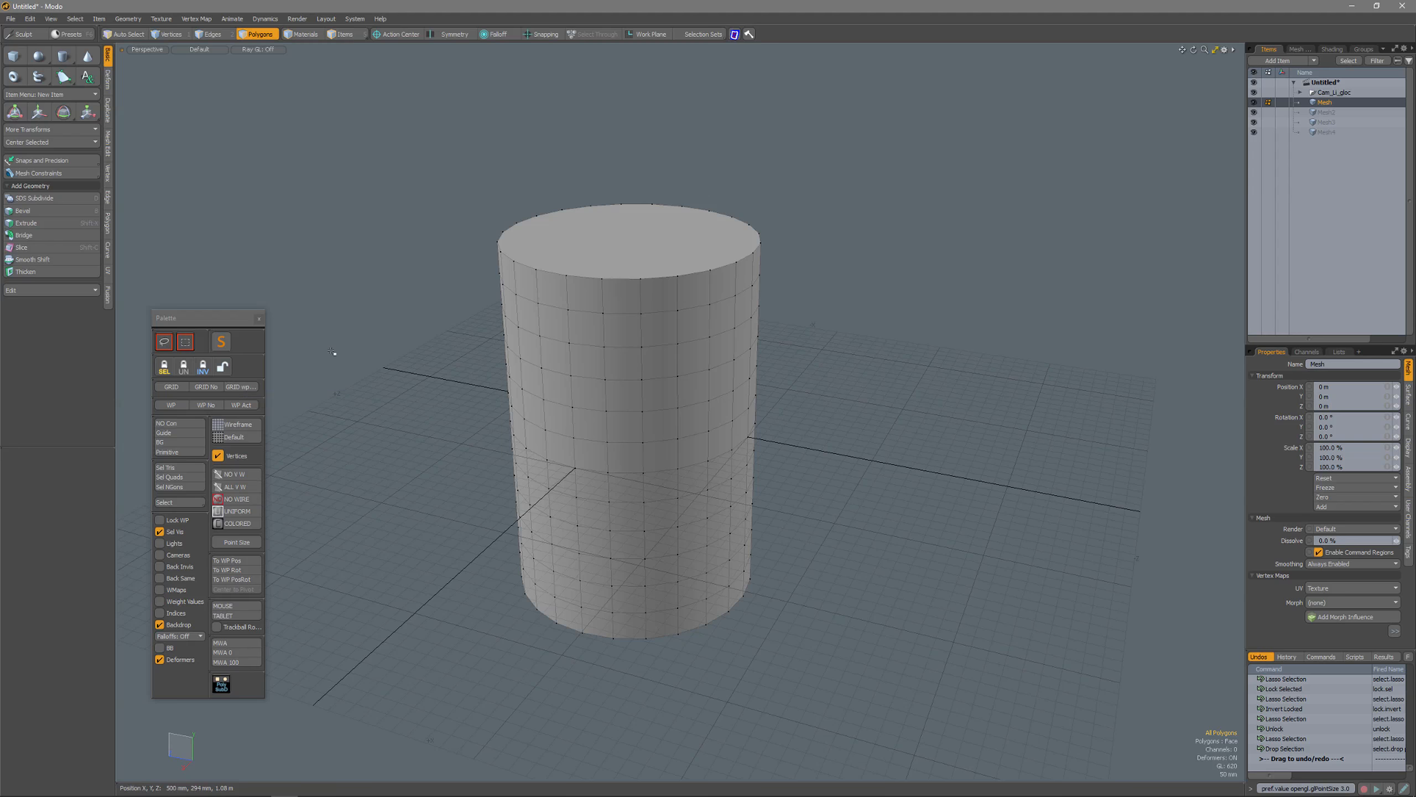
Step: Display the 3D viewport's visibility settings beside the cylinder and review the Show Work Plane and Show Grid options
key("o")
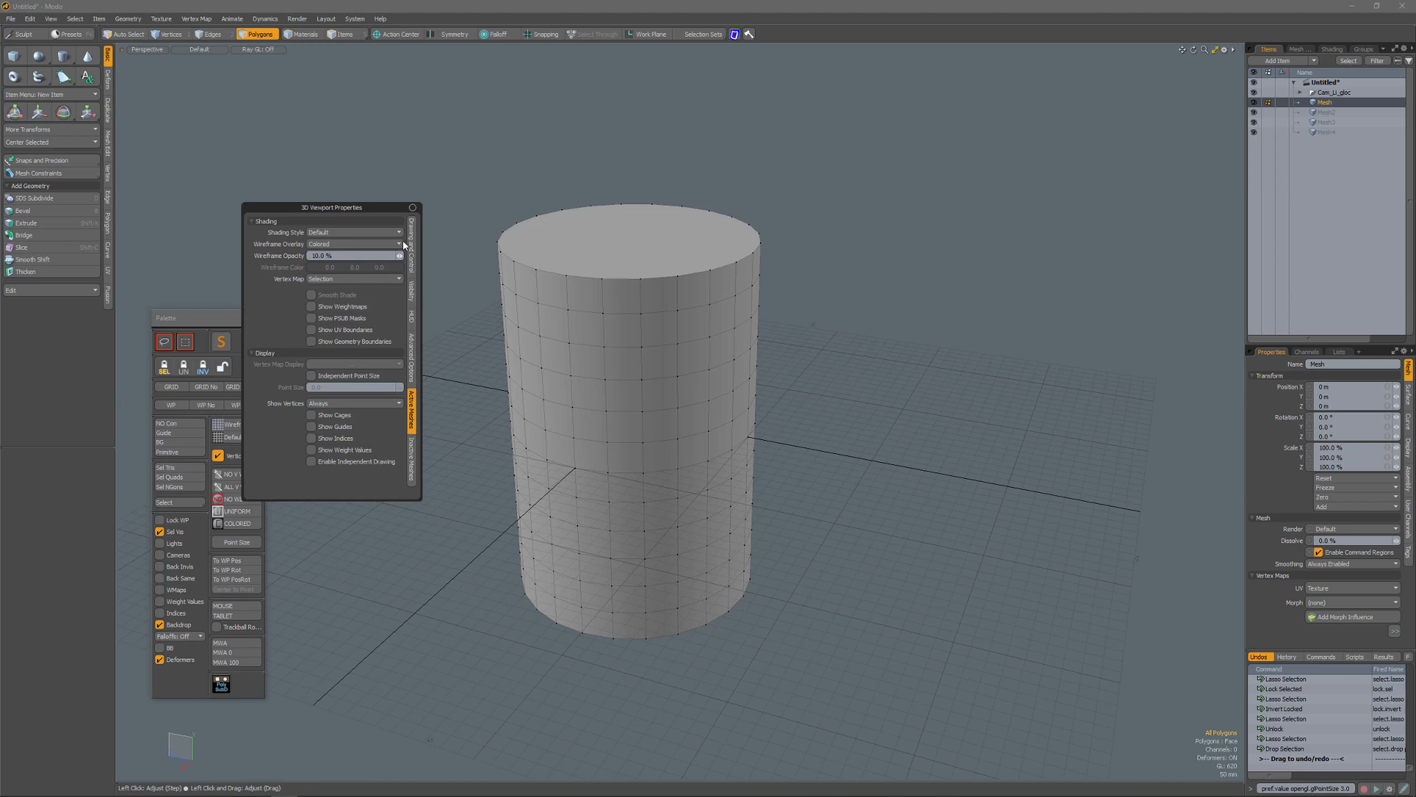
left_click_drag(380, 204, 871, 145)
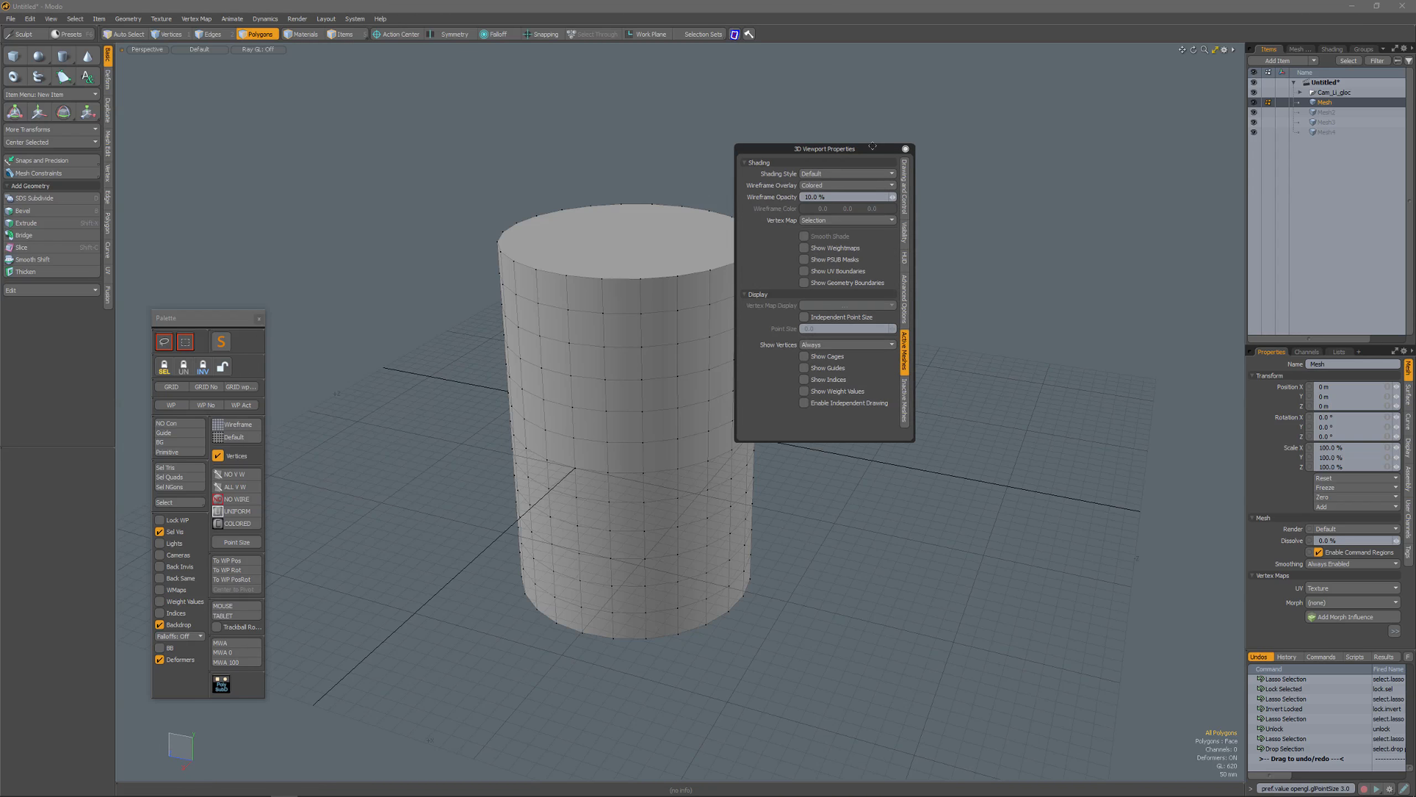
left_click(904, 235)
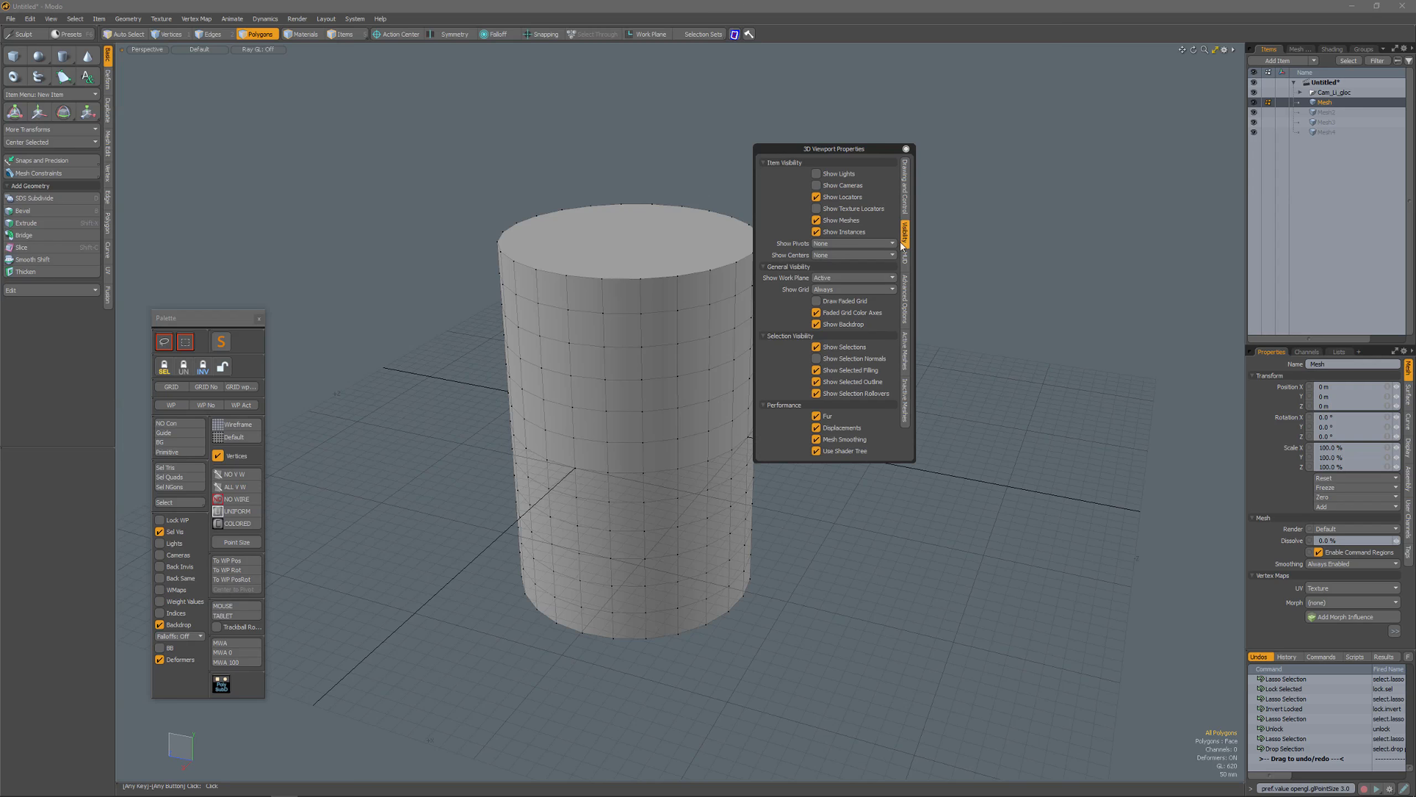
left_click(834, 277)
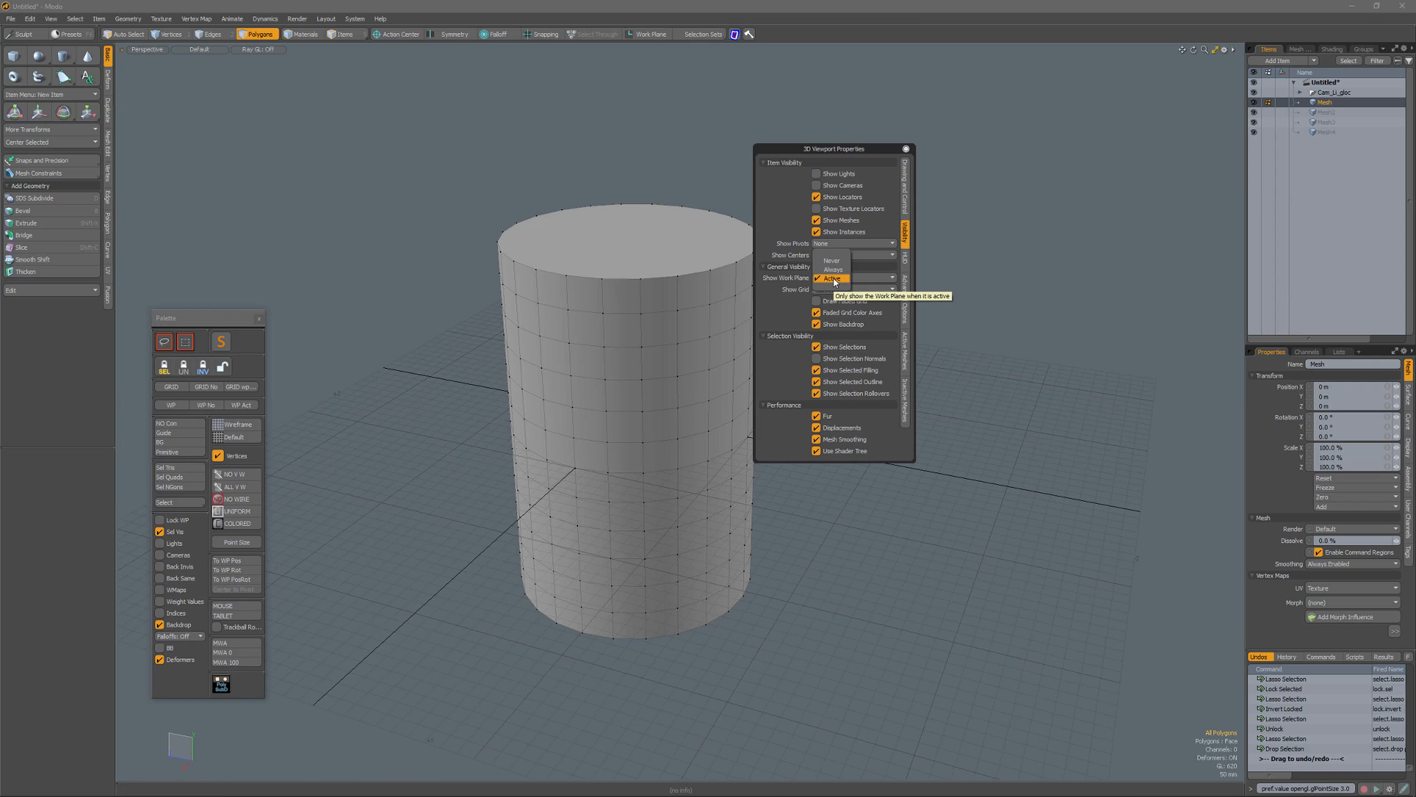
left_click(834, 278)
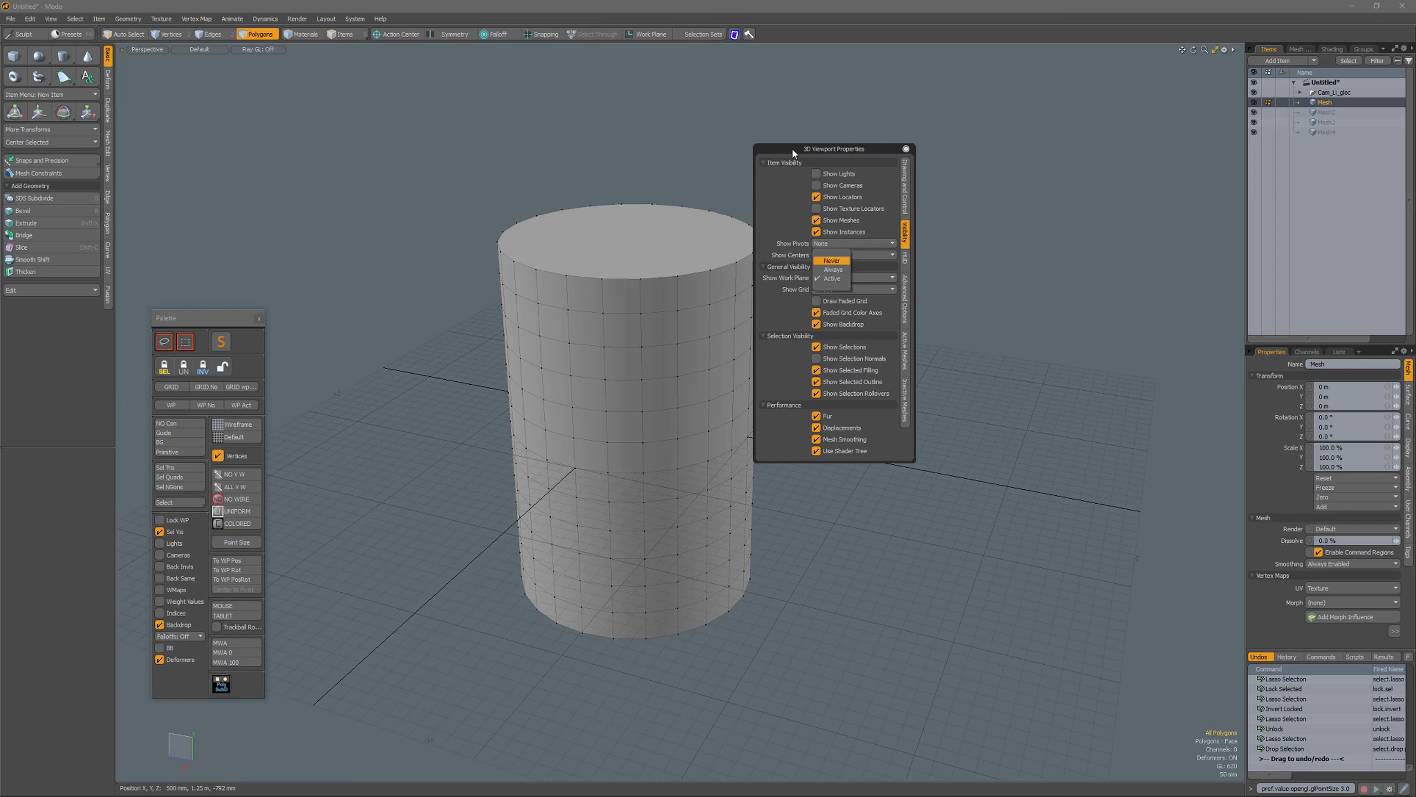
left_click(828, 289)
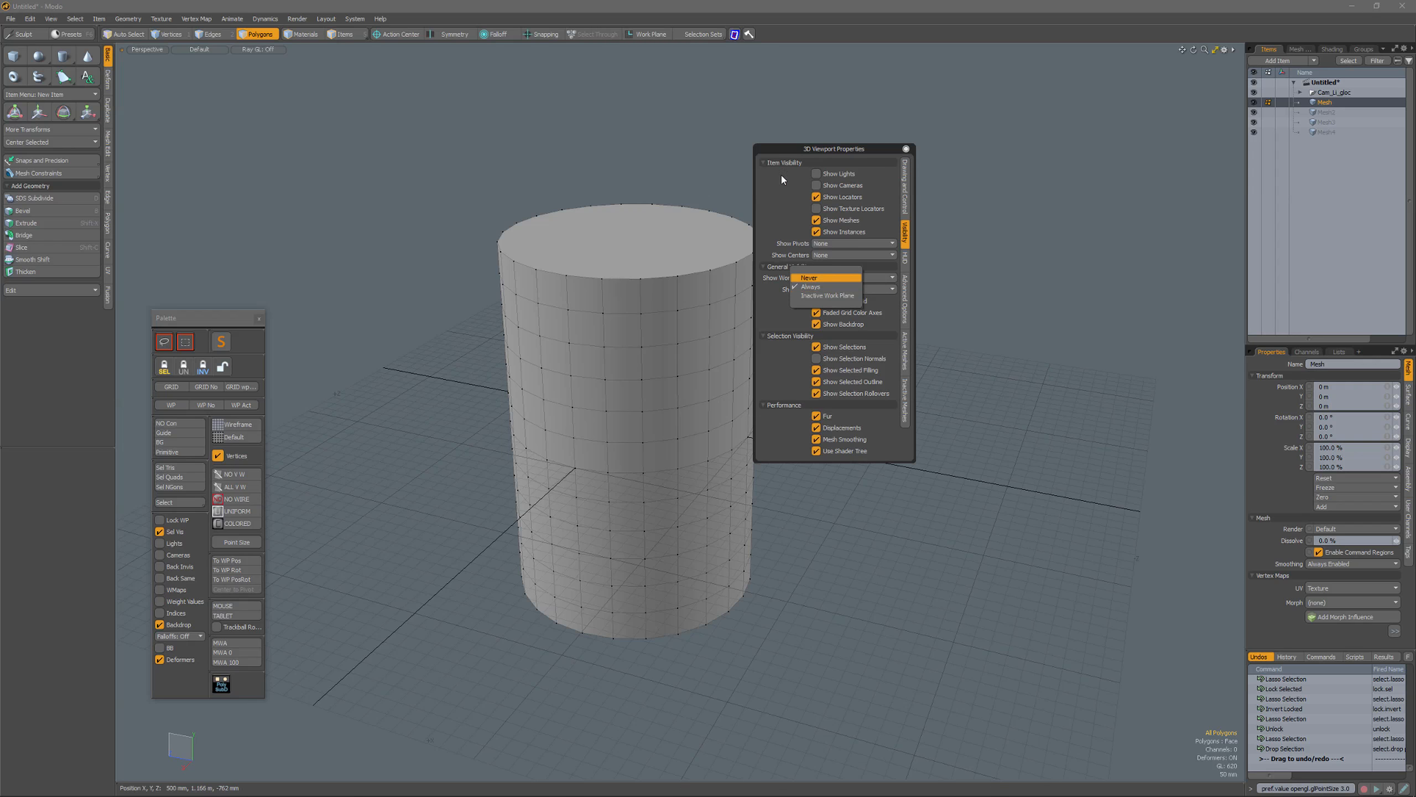
left_click(786, 151)
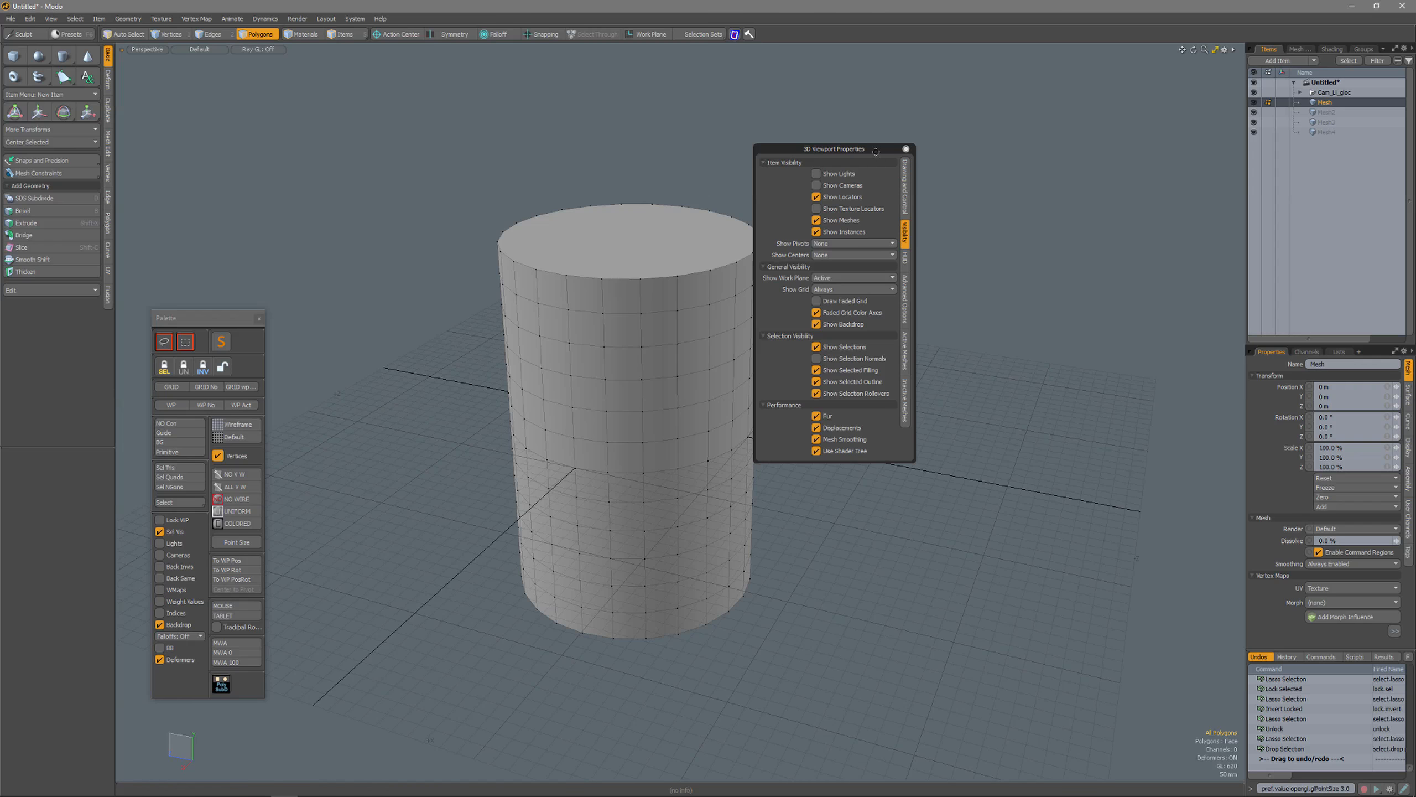
left_click_drag(798, 165, 1044, 153)
Step: Switch the viewport's work plane visibility to Always and then to Never, checking each from another angle
left_click(251, 406)
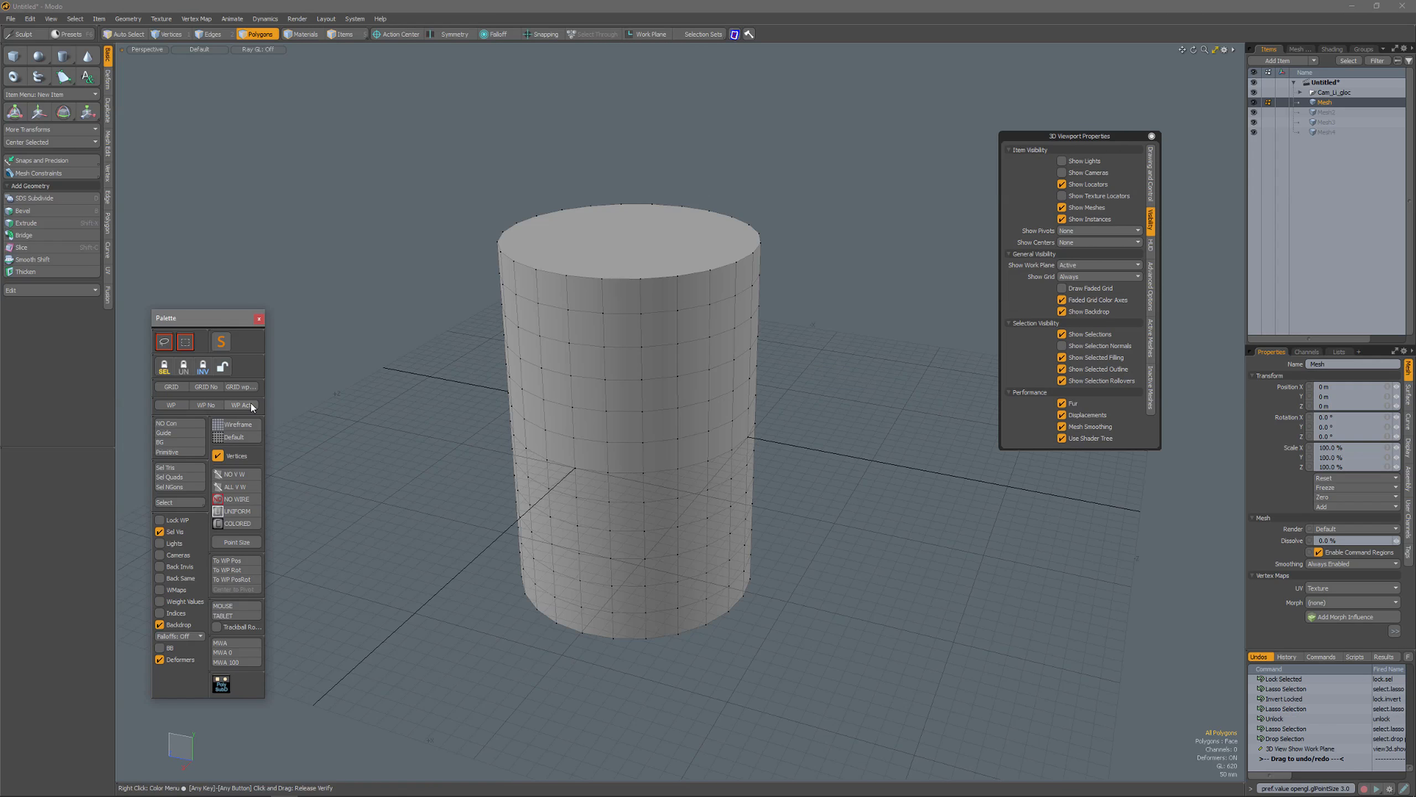
left_click(171, 406)
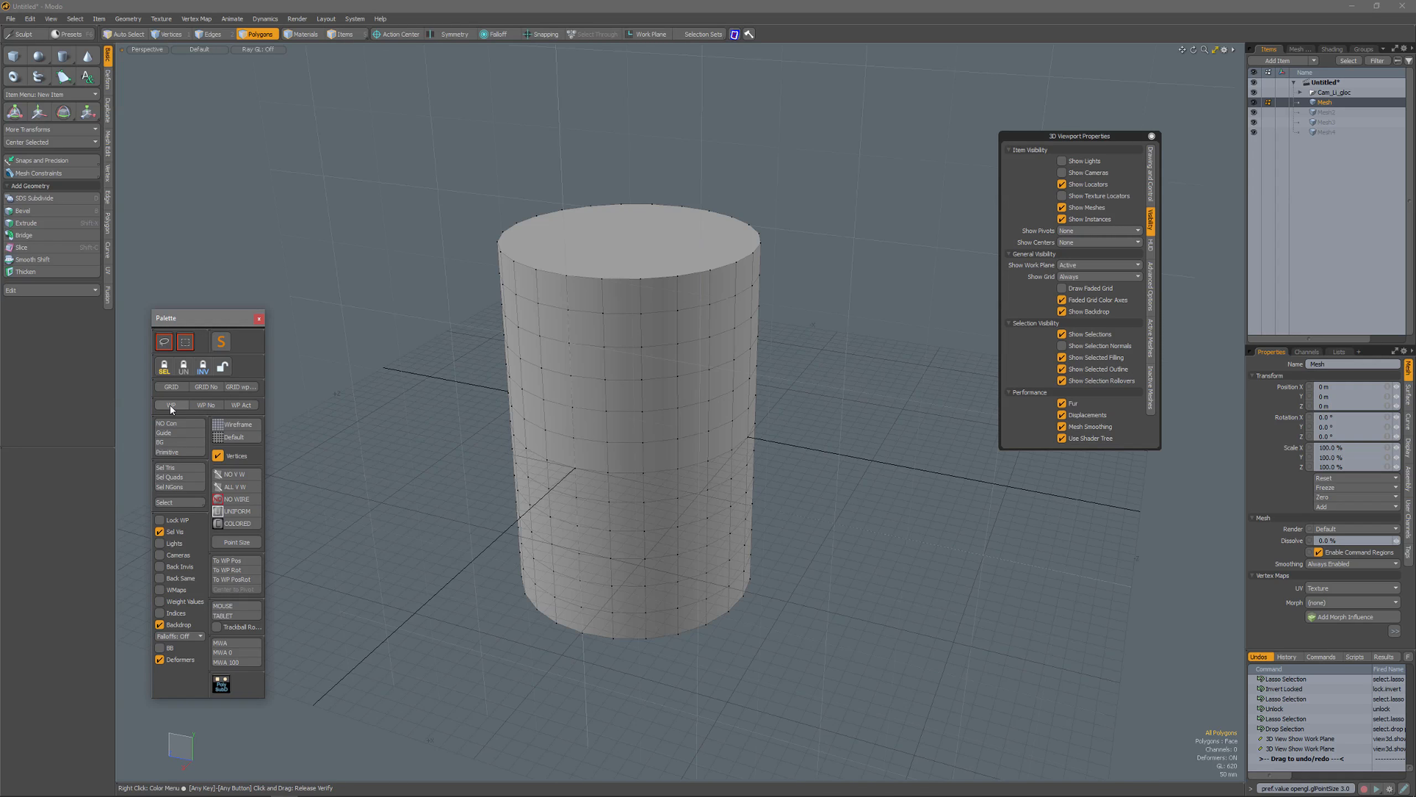
left_click_drag(781, 413, 772, 385, "alt")
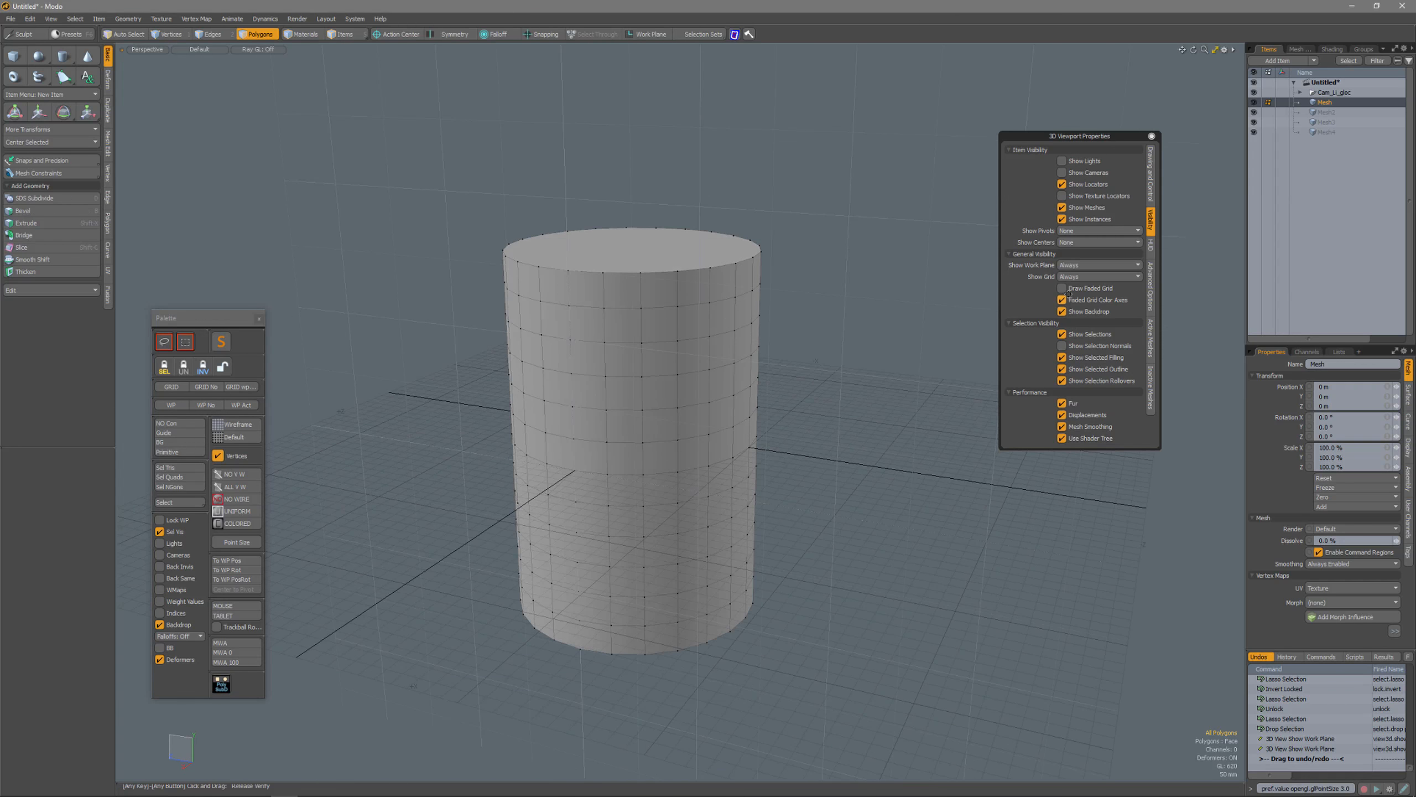
left_click(205, 406)
left_click_drag(794, 407, 814, 371, "alt")
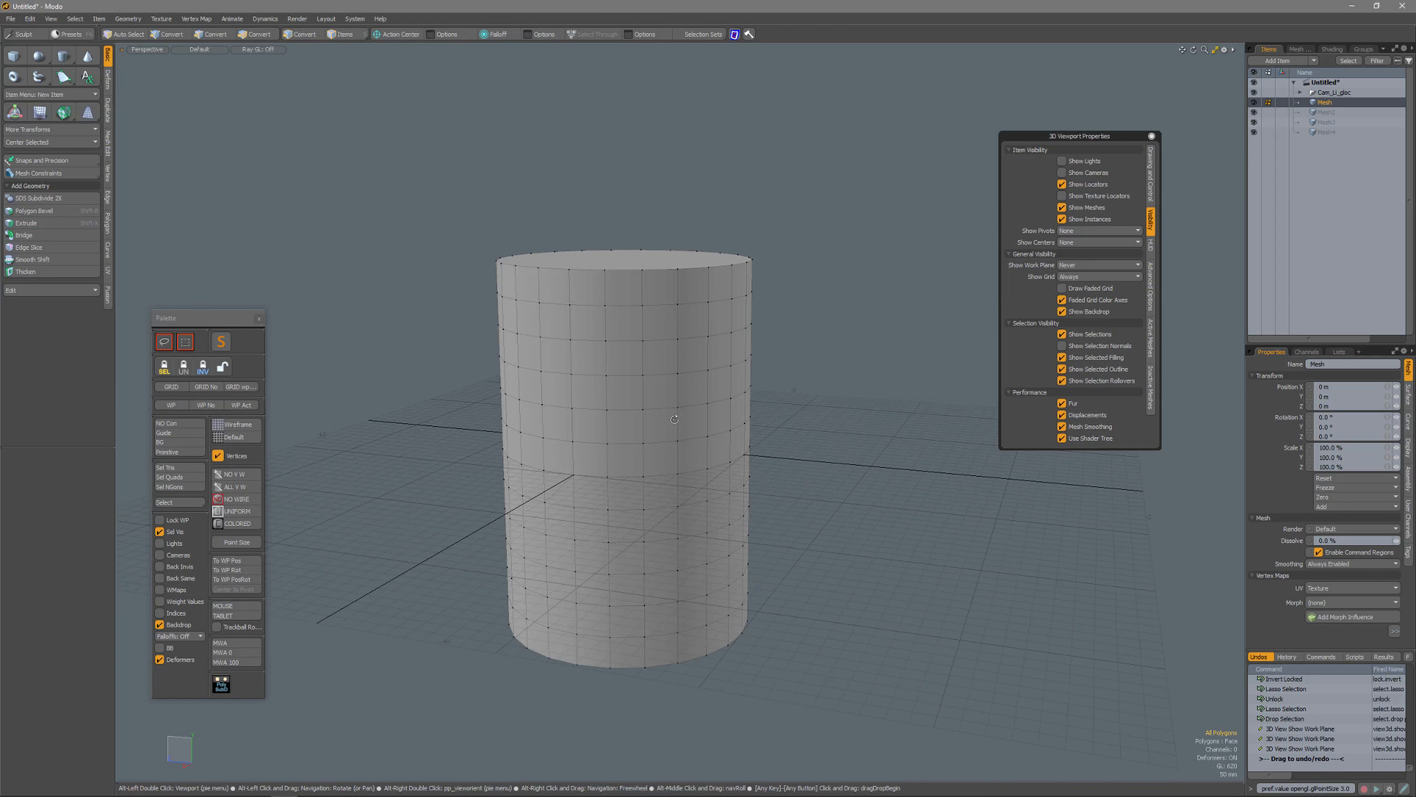
Step: Set the viewport's work plane visibility to Active and check the setting in the viewport properties
left_click(249, 408)
left_click_drag(836, 312, 820, 341, "alt")
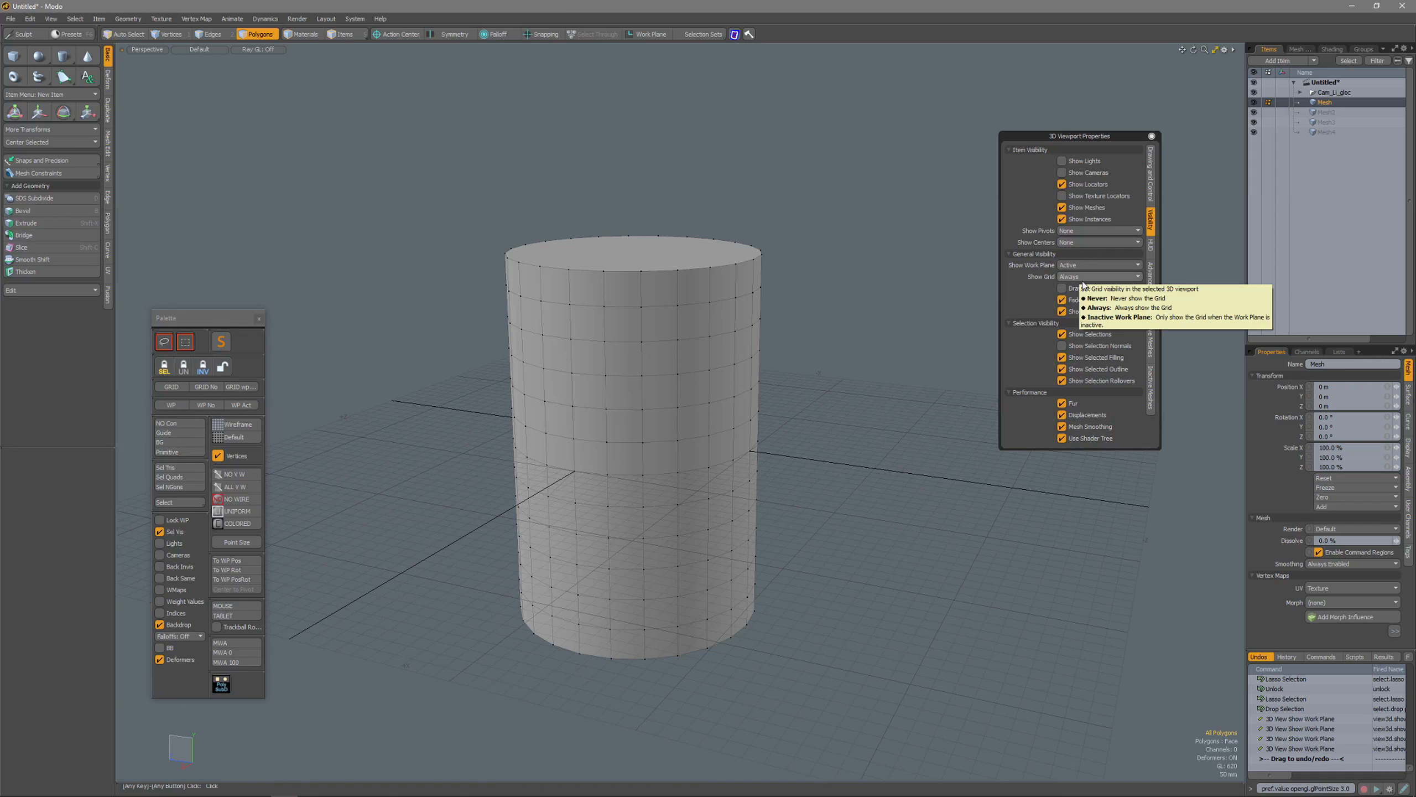
left_click(1074, 266)
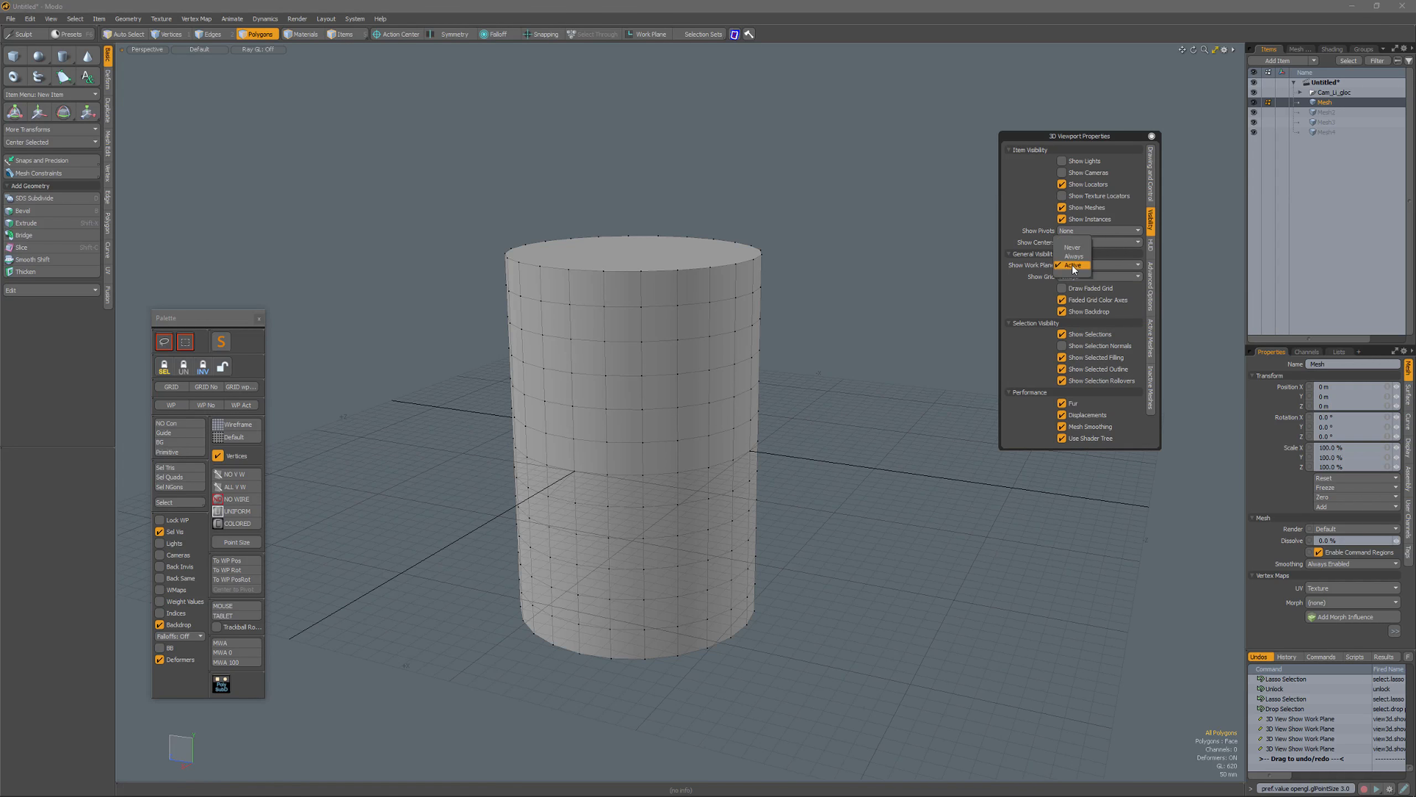
left_click(1072, 265)
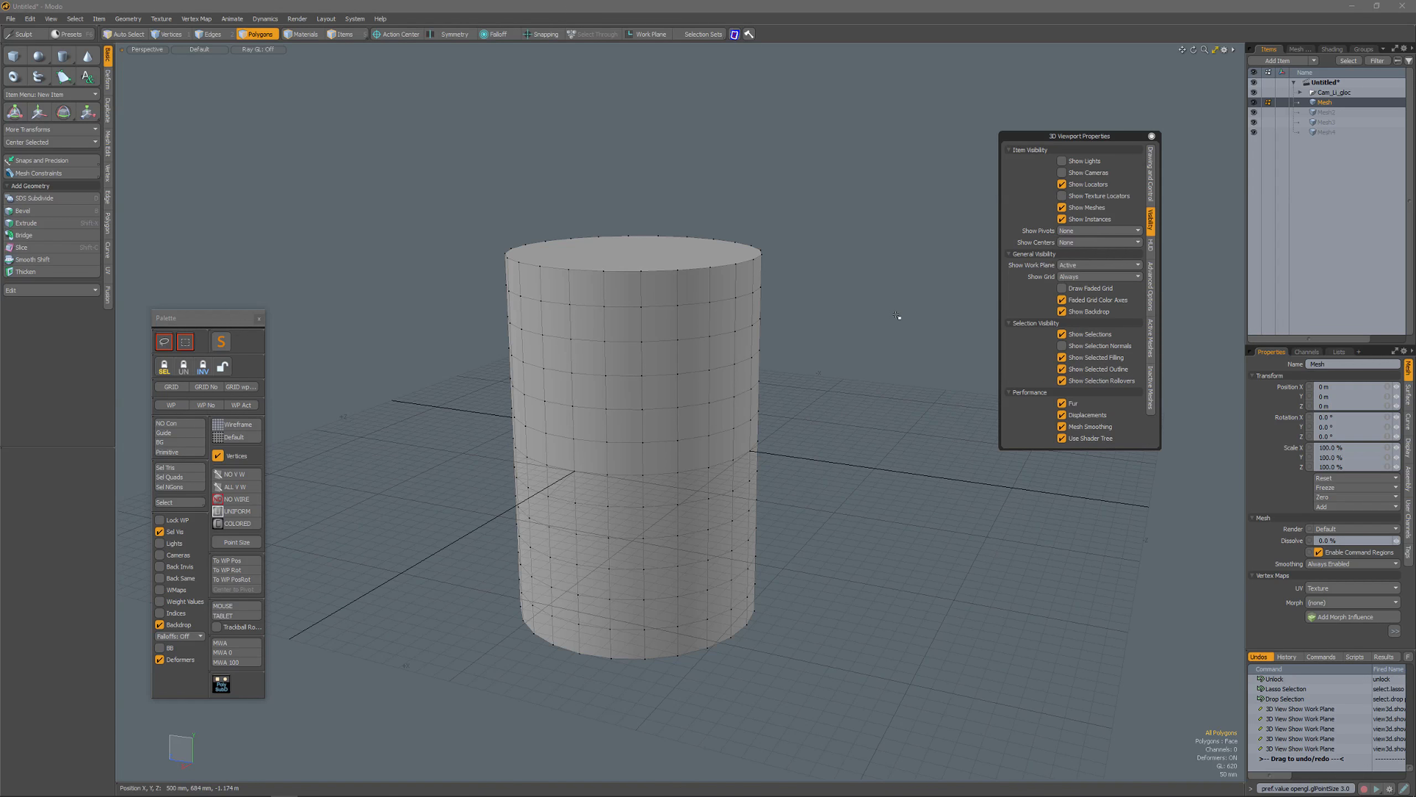
Step: Align the work plane to a single polygon on the cylinder's side, deselect the polygon, and reset the work plane
left_click(619, 362)
key("Home")
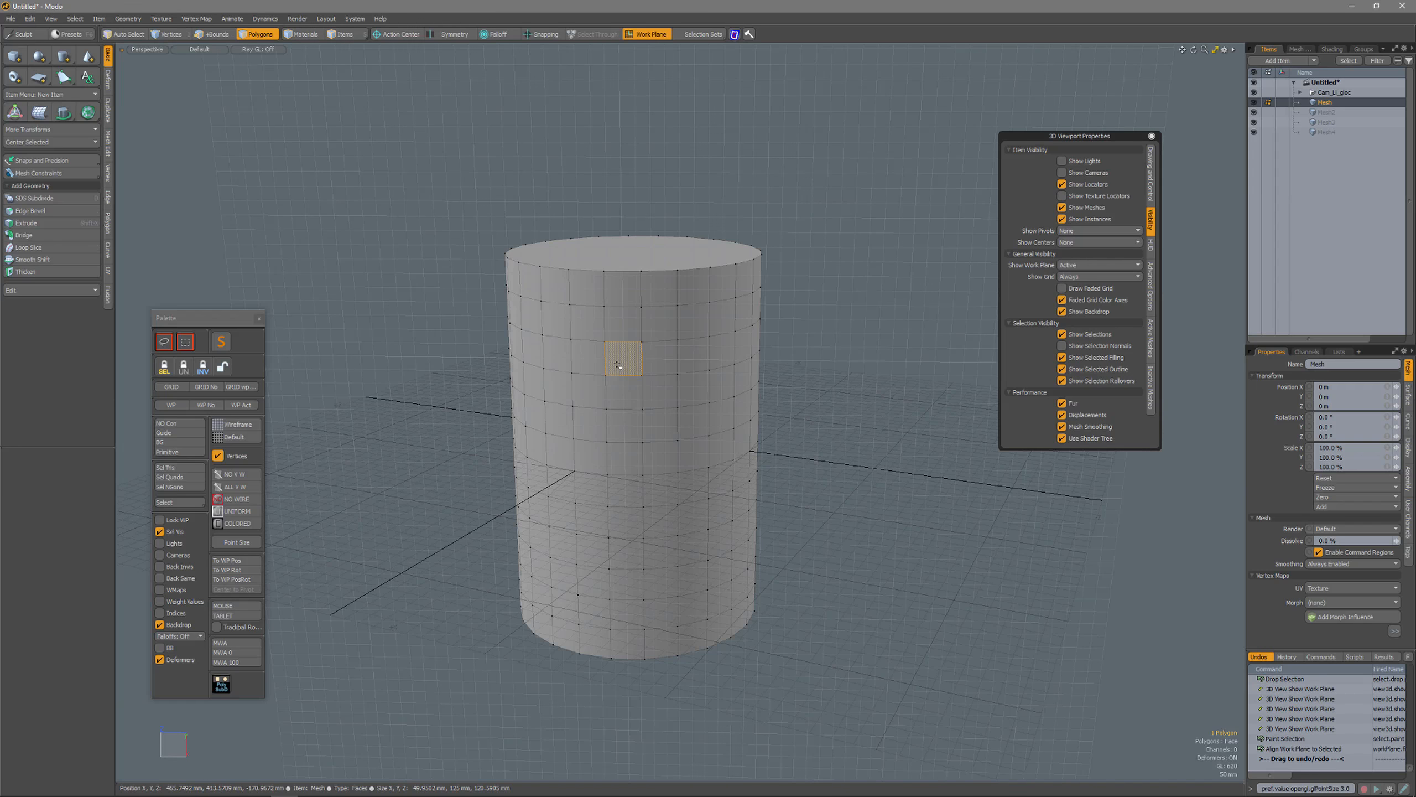
left_click(441, 394)
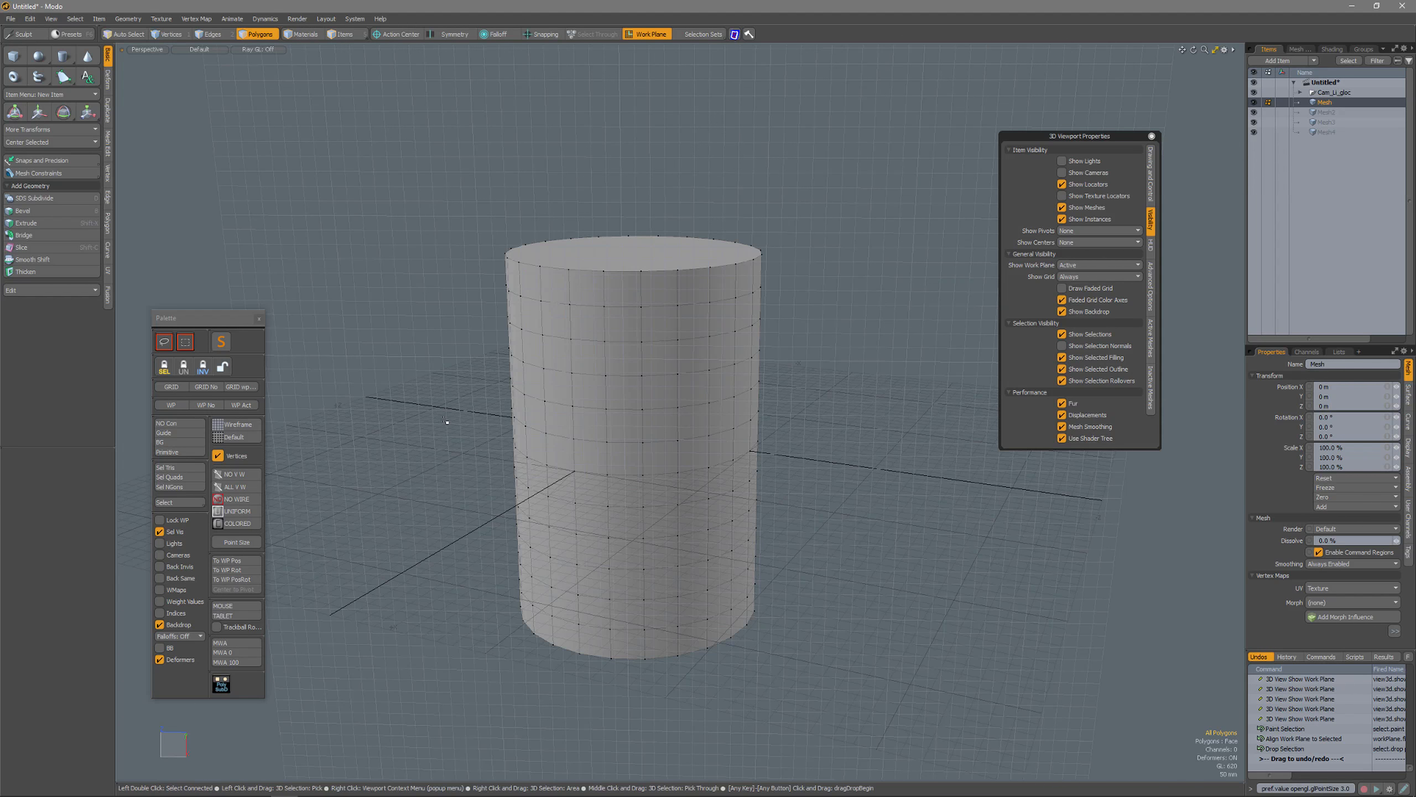
key("End")
left_click_drag(446, 421, 485, 406, "alt")
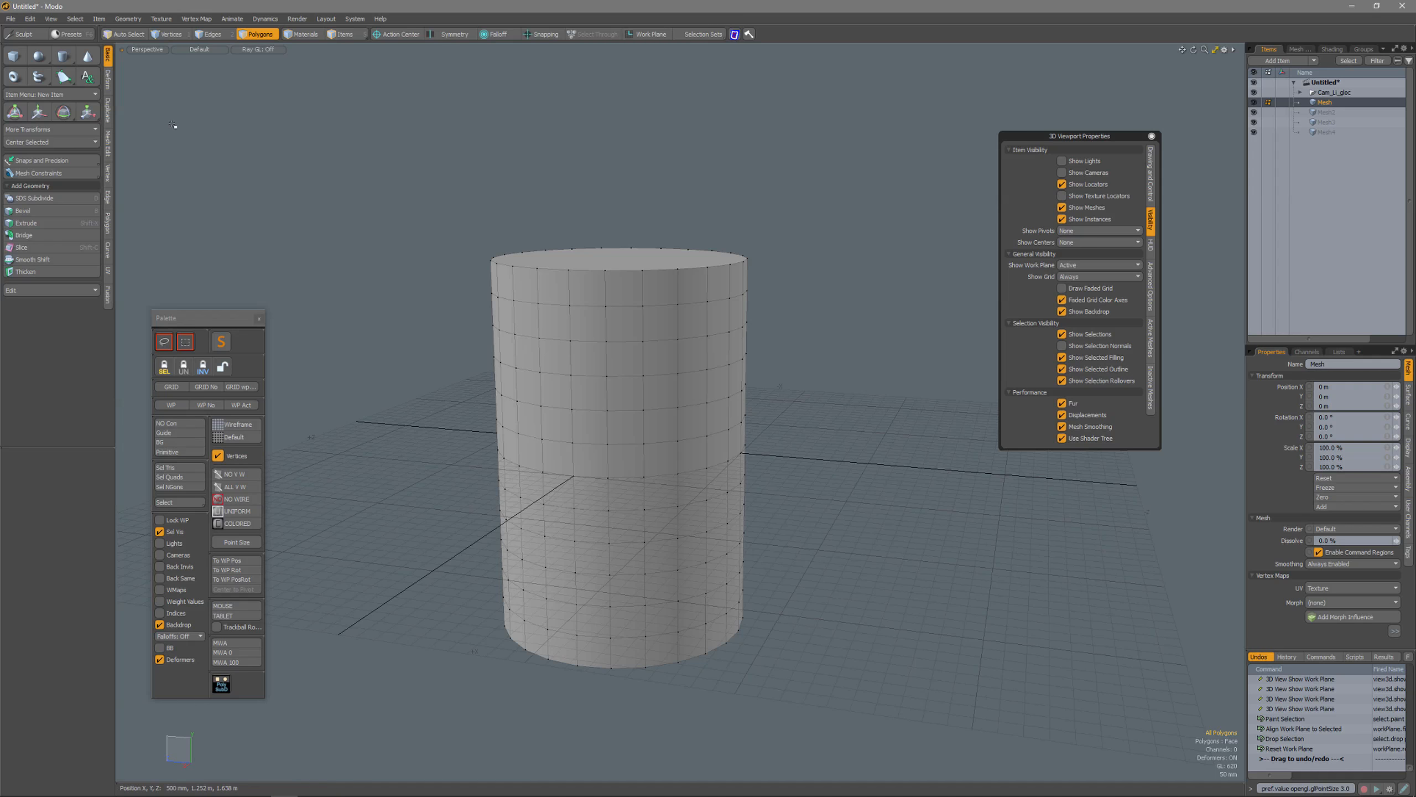
Step: Show the mesh statistics and expand the polygon breakdown by vertex count
left_click(55, 174)
left_click(1339, 352)
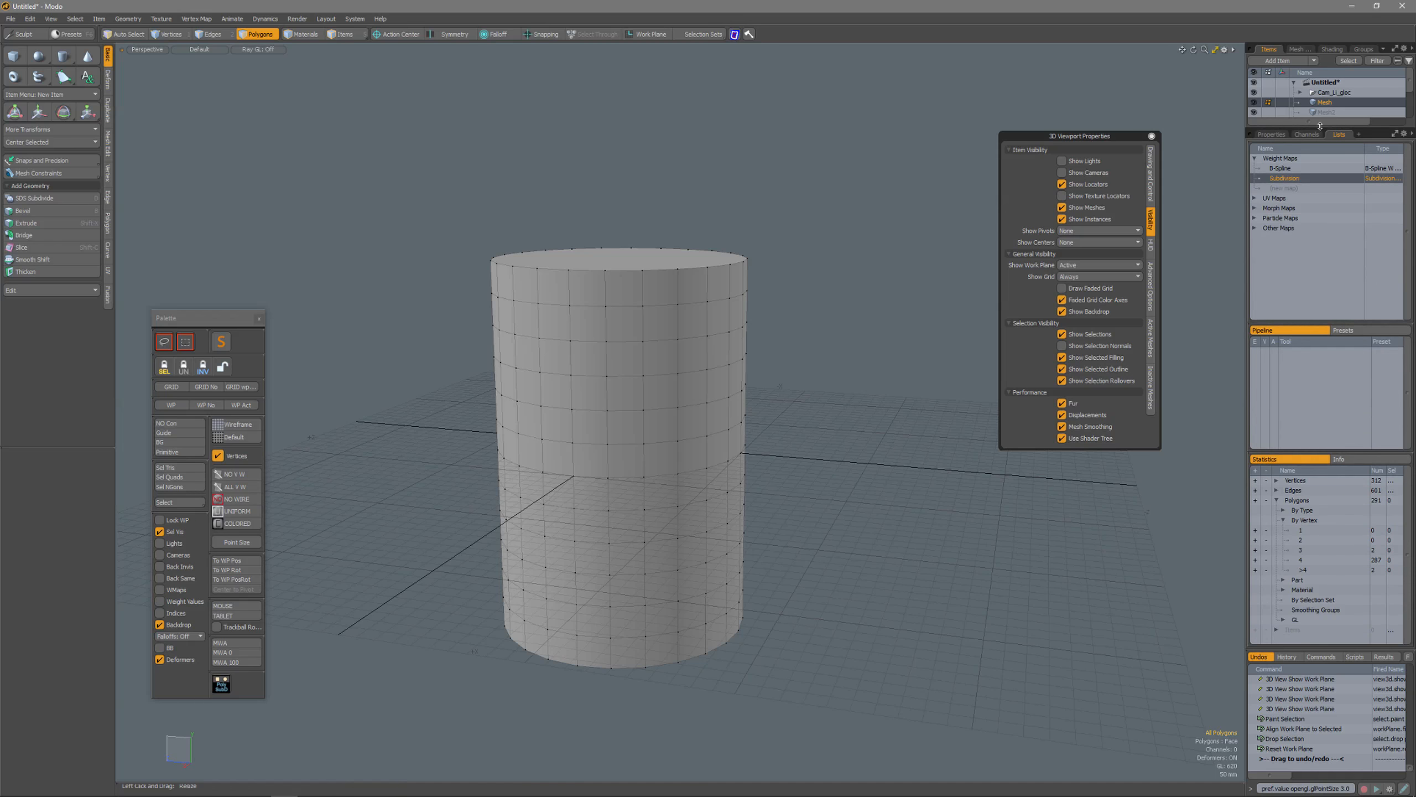
left_click(1277, 500)
left_click(1276, 500)
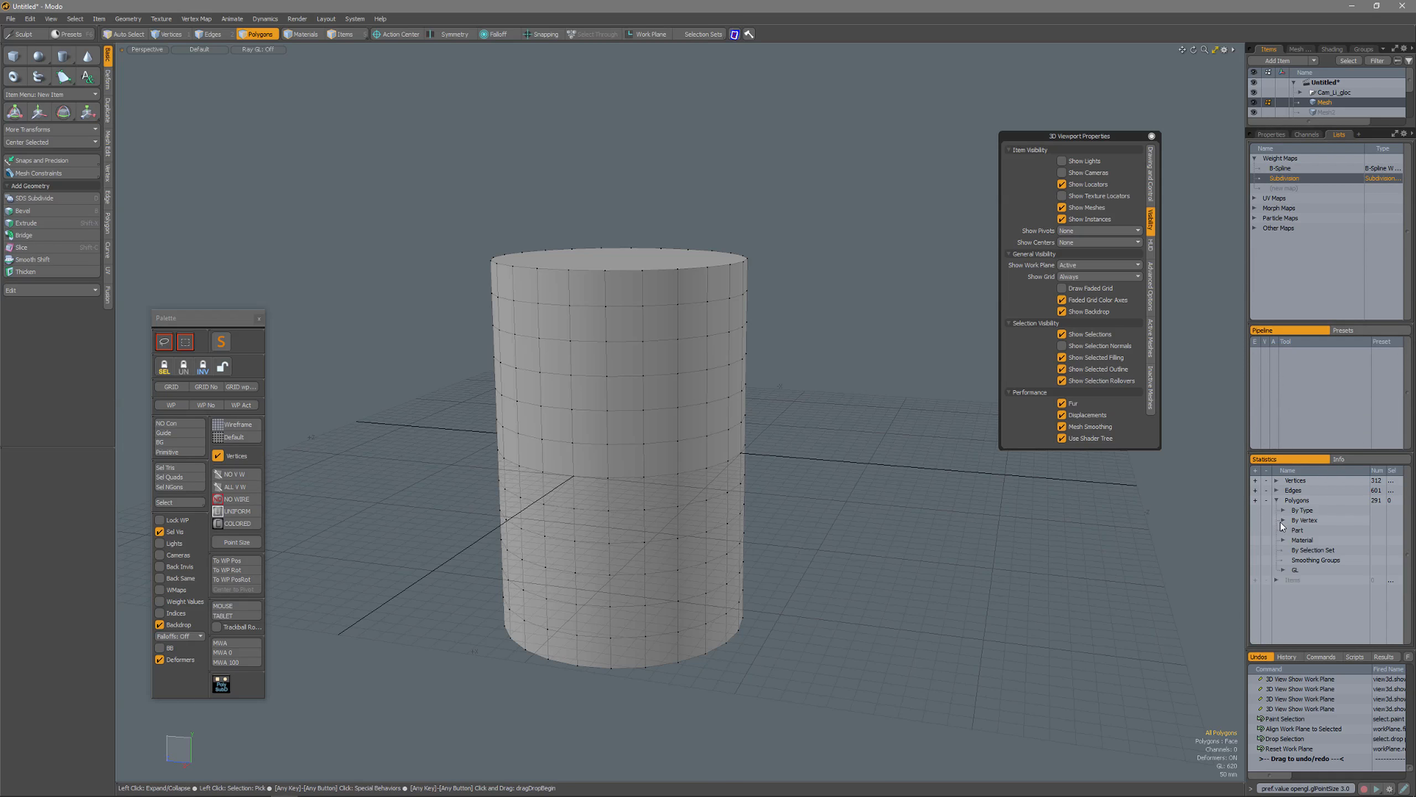
left_click(1284, 520)
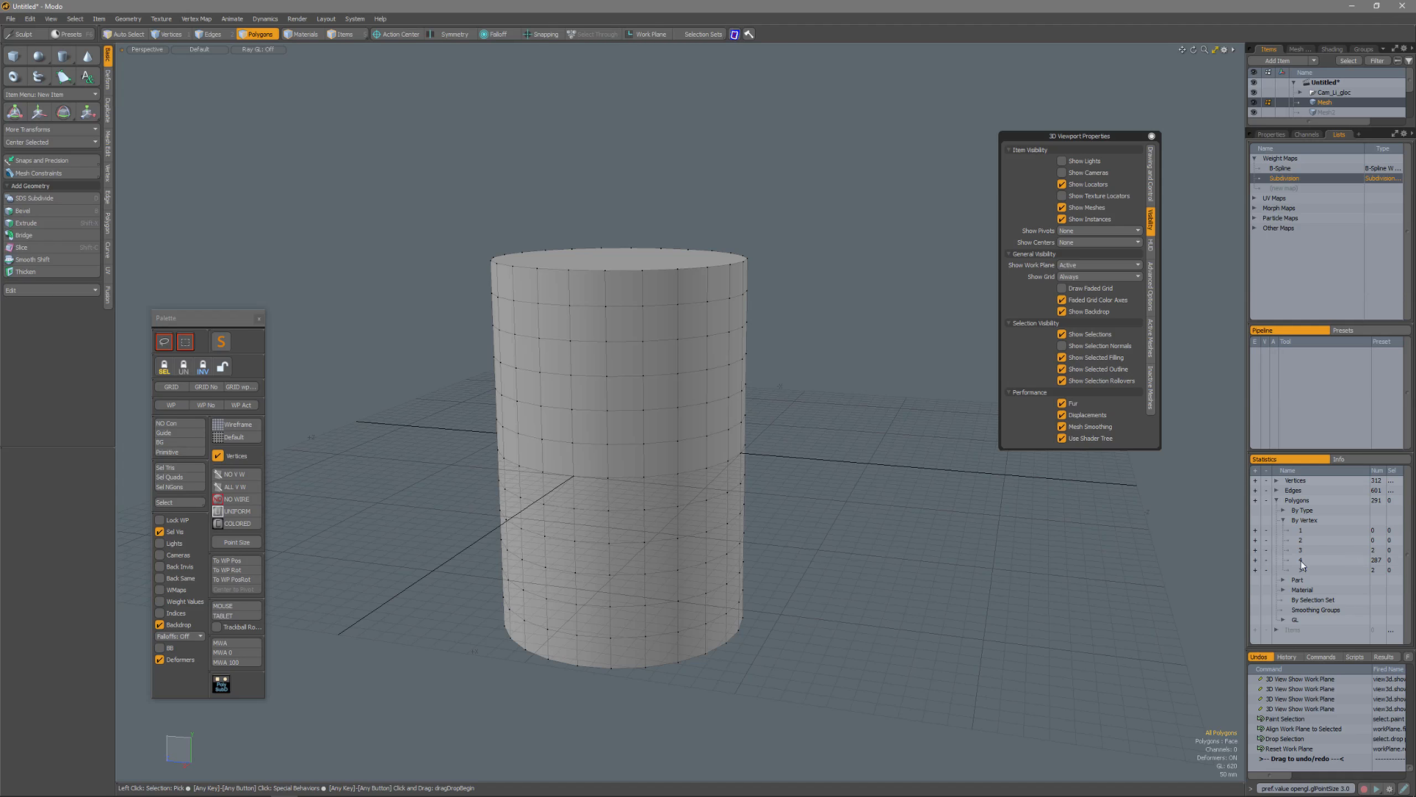
Step: Select all three-vertex polygons from the statistics, inspect them on the cylinder, and clear the selection
left_click(1255, 550)
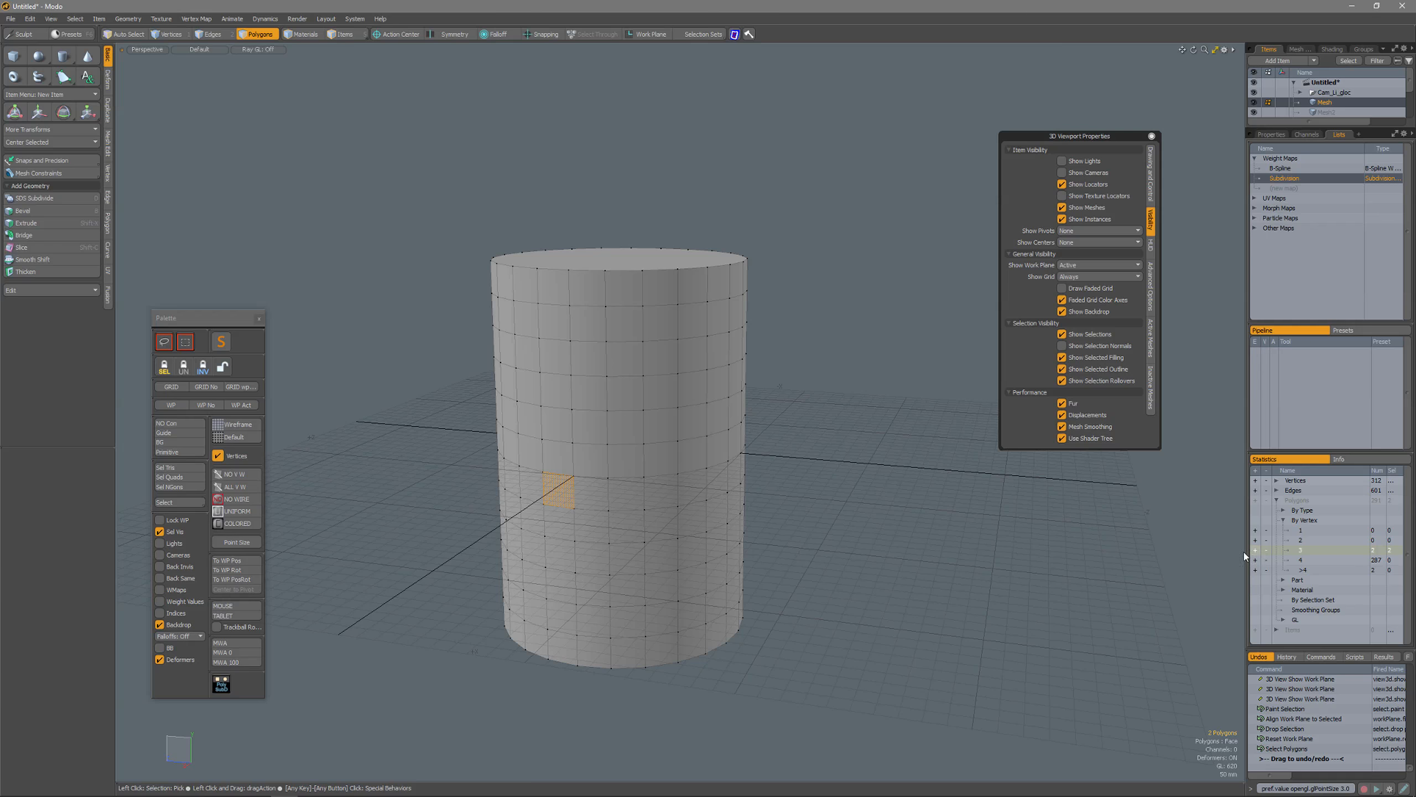
left_click_drag(526, 516, 555, 488, "alt")
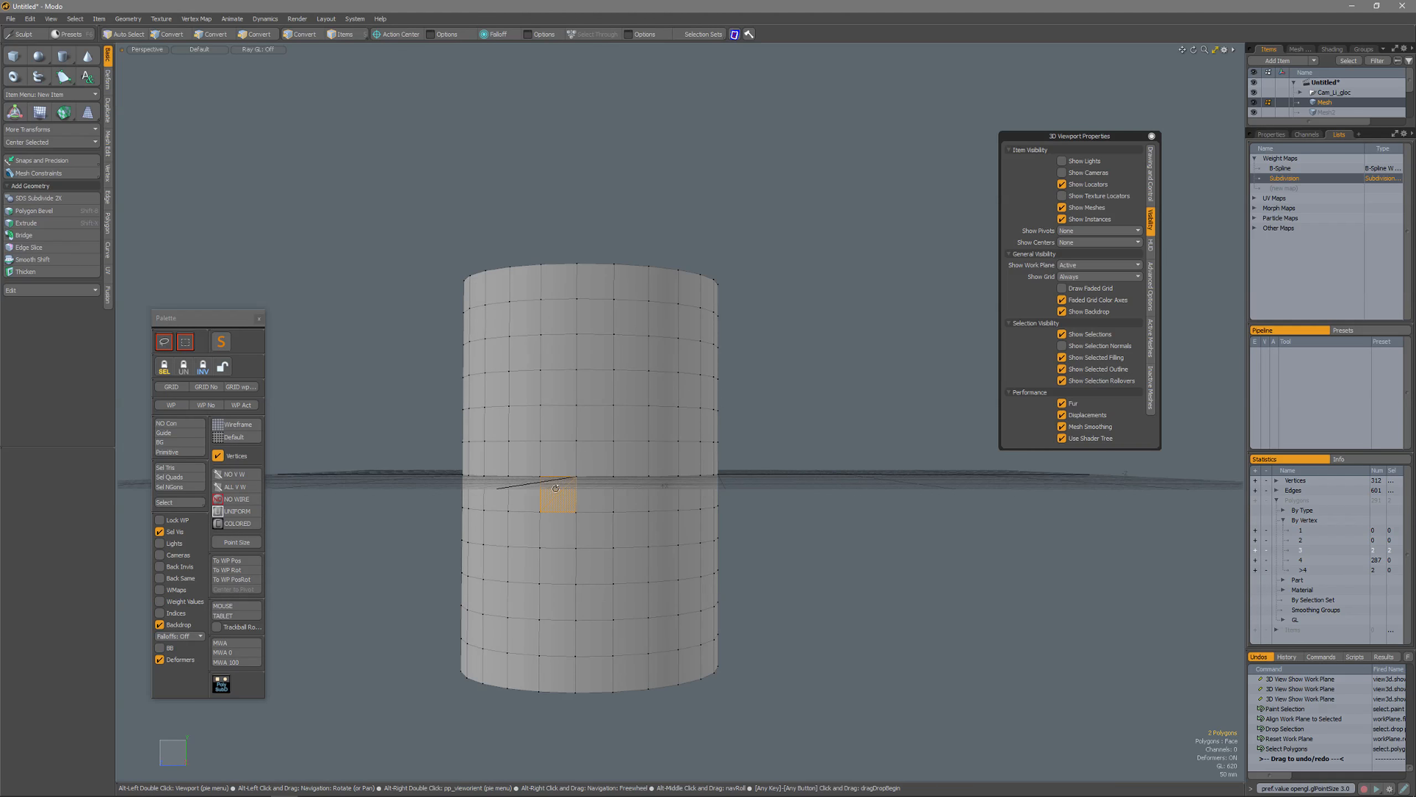
left_click(1029, 563)
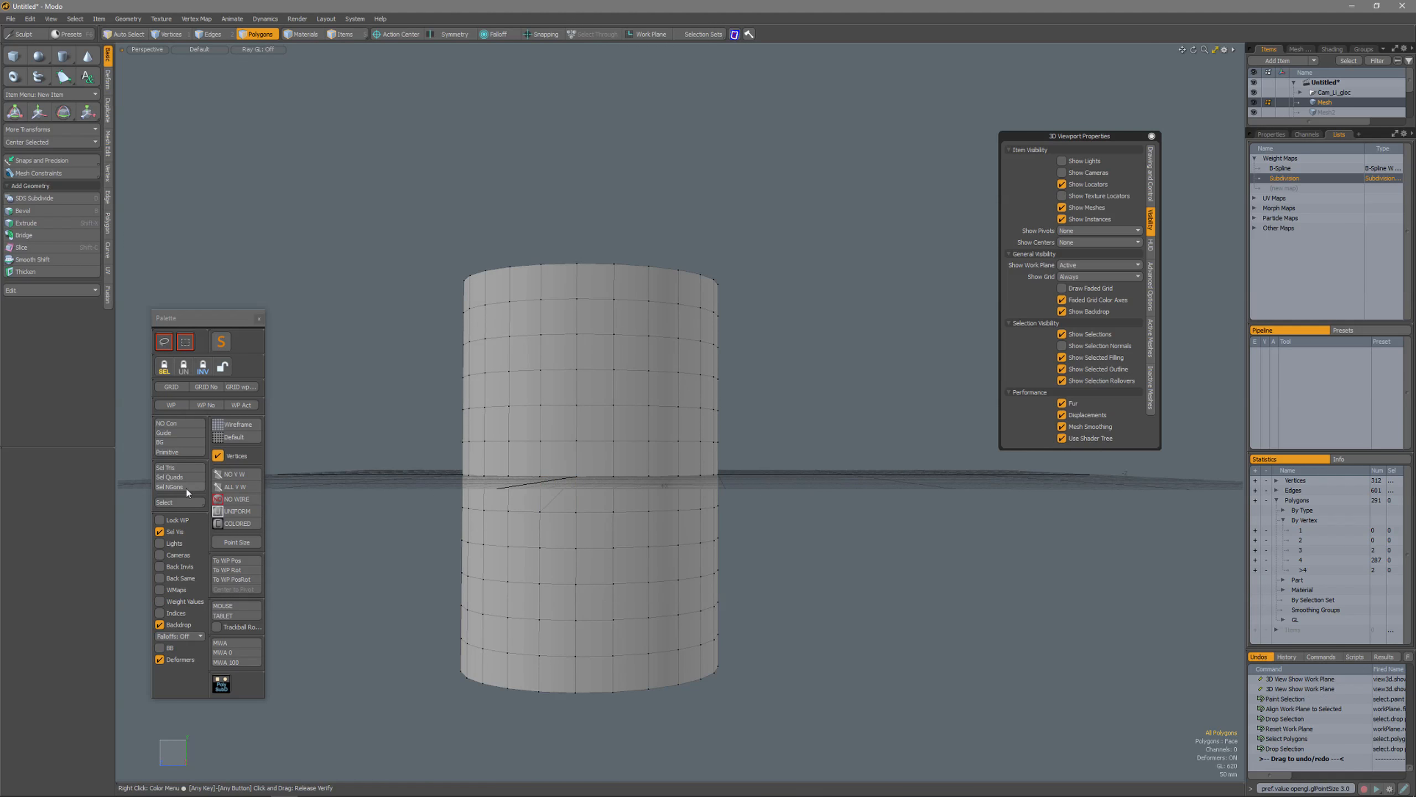
Step: Select all triangles with the palette shortcut and clear them, and do the same for all quads on the cylinder
left_click(180, 467)
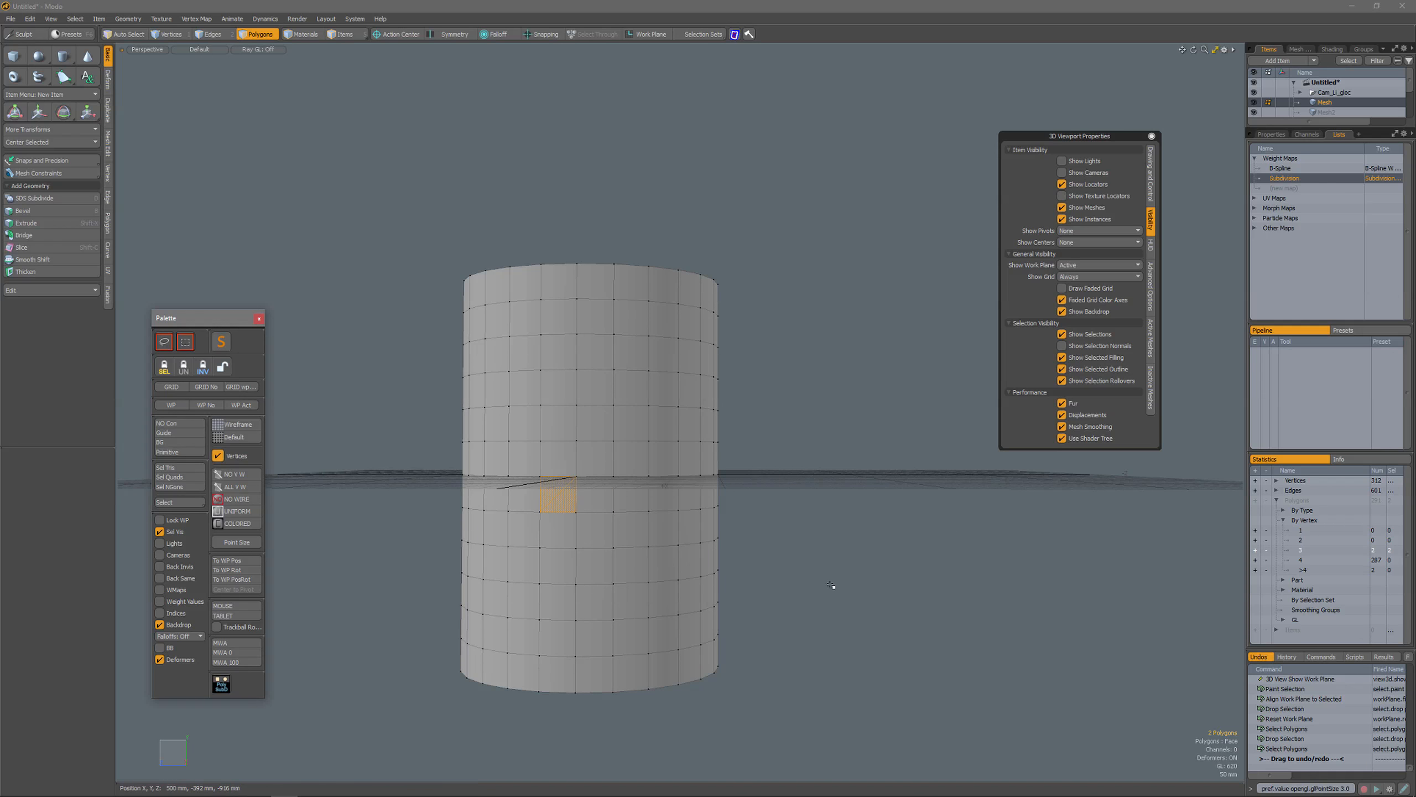
left_click(367, 510)
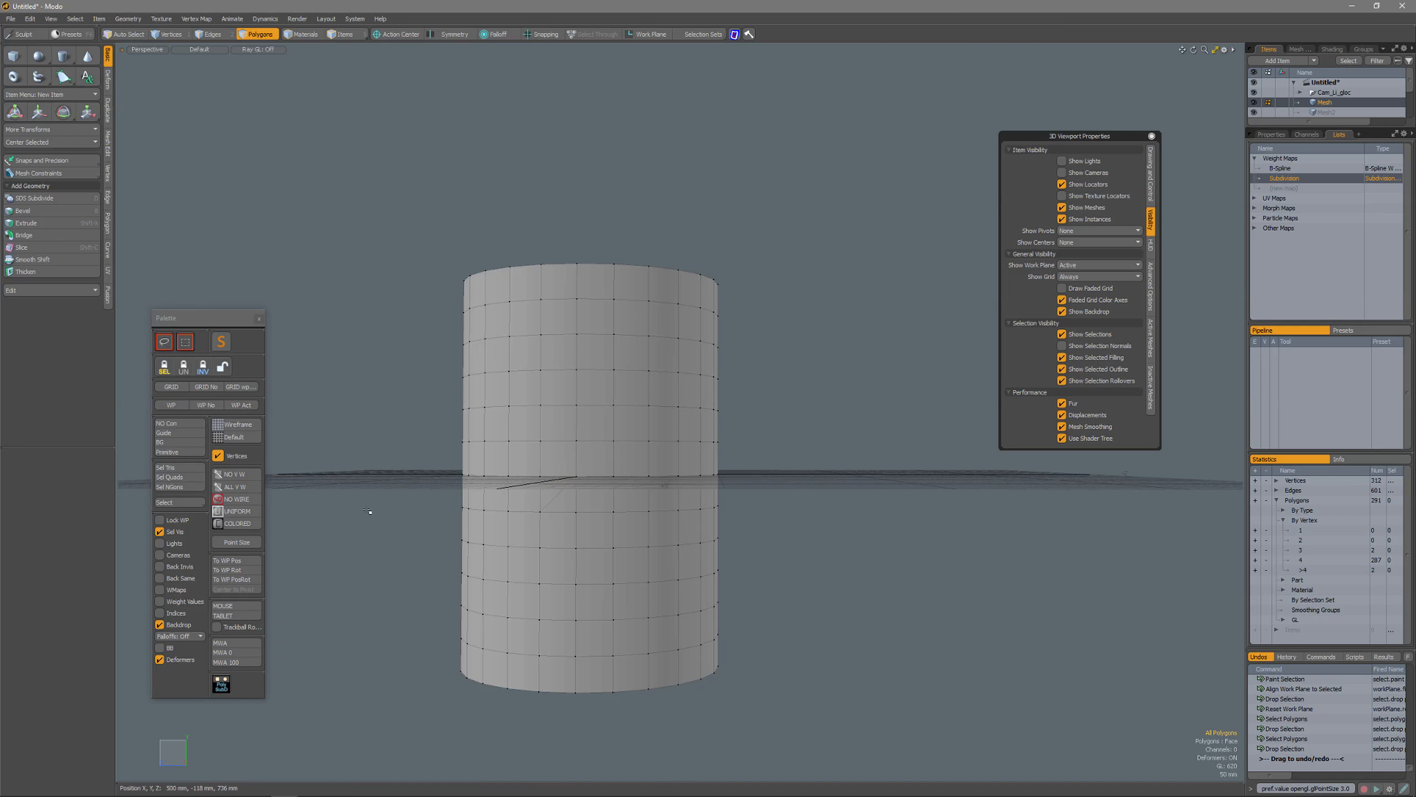
left_click(180, 478)
left_click_drag(574, 435, 575, 468, "alt")
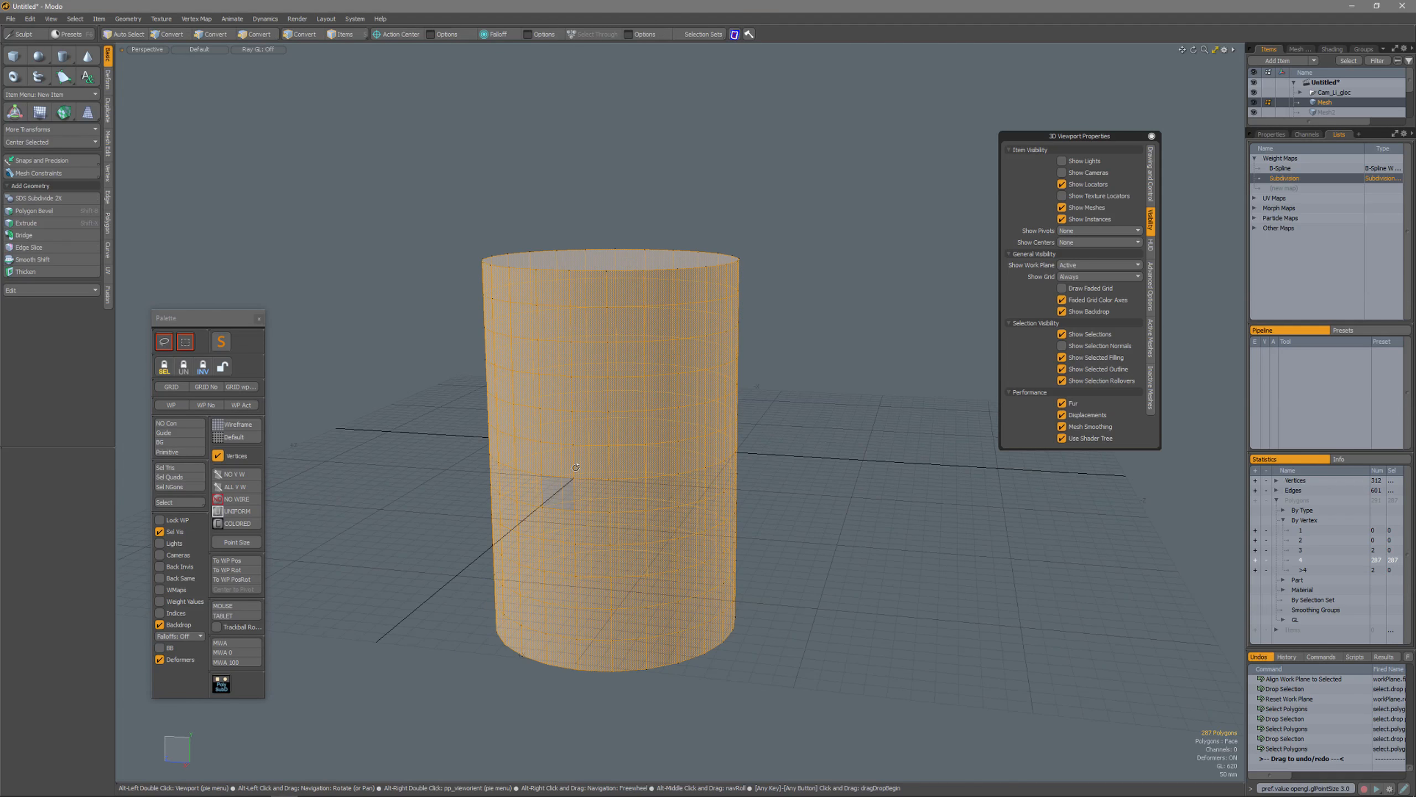
left_click(1256, 560)
left_click(1029, 543)
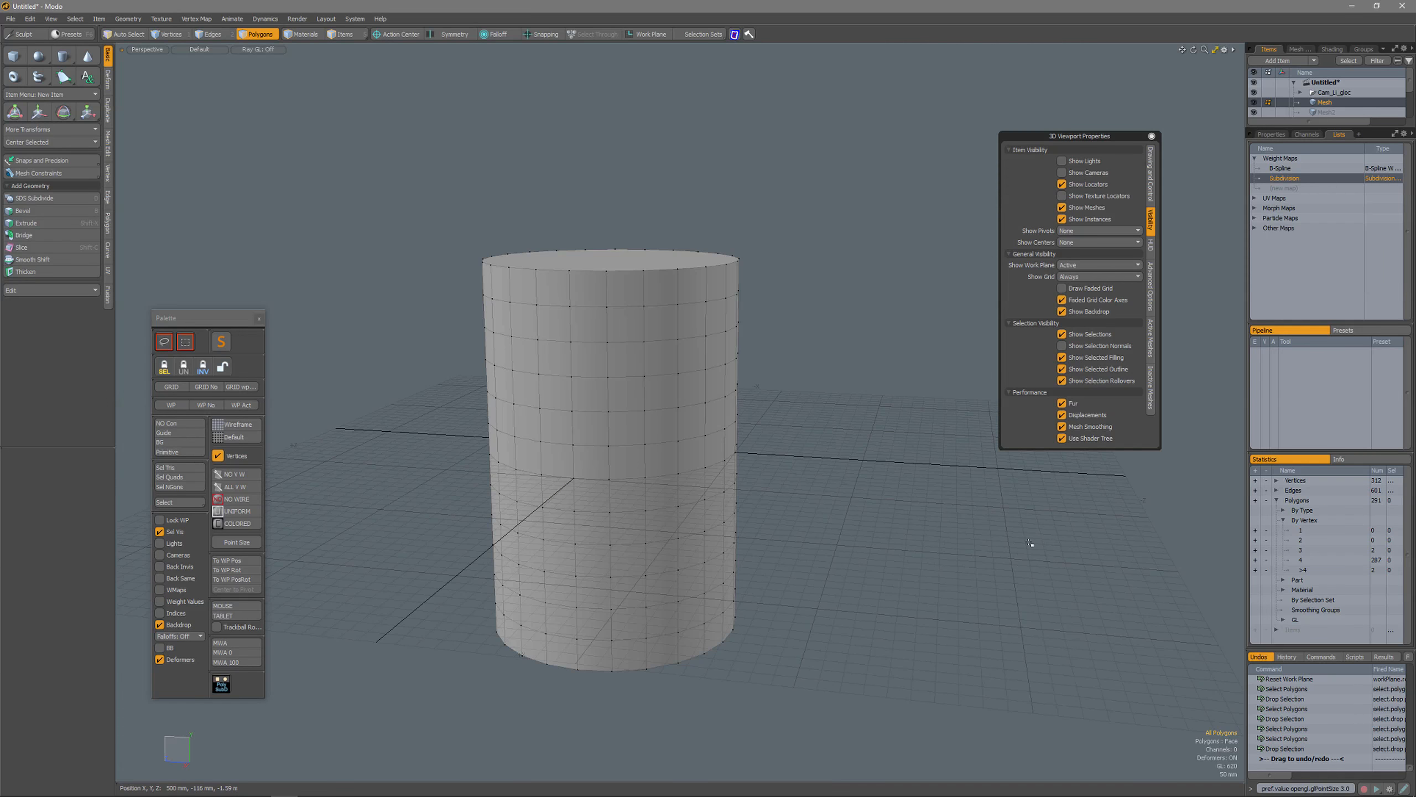
Step: Select all n-gons with the palette shortcut, inspect the cylinder's caps, and clear the selection
left_click(169, 486)
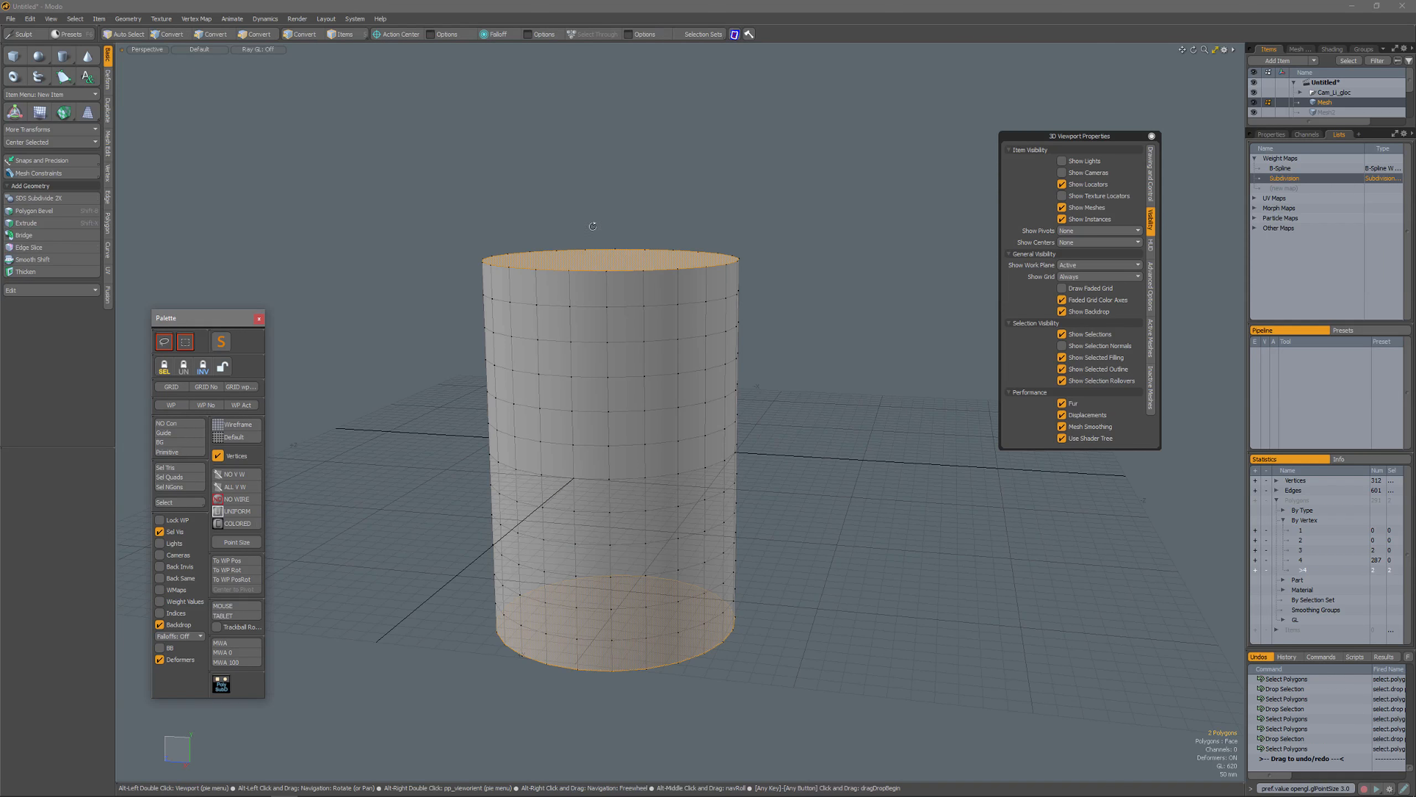
left_click_drag(663, 360, 662, 416, "alt")
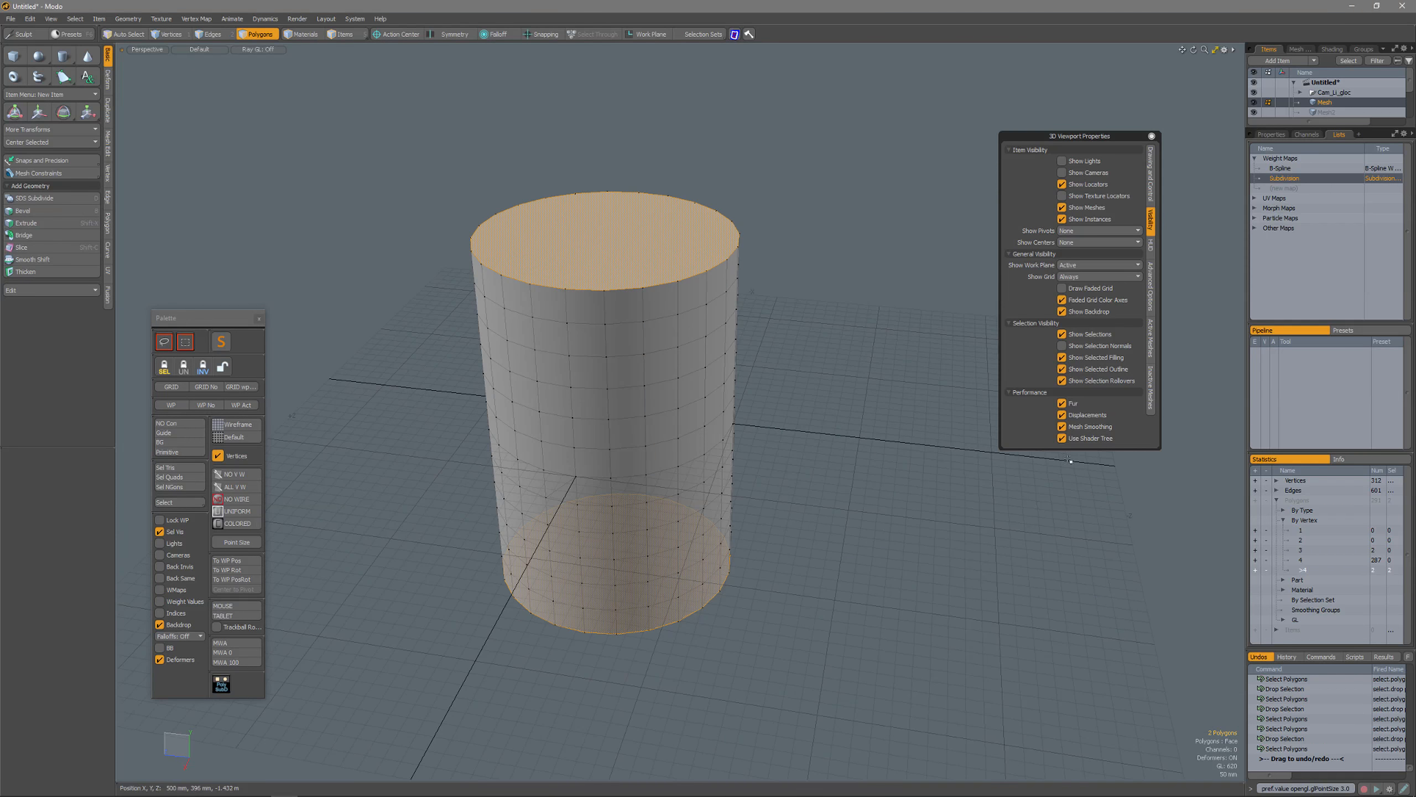
left_click(1266, 570)
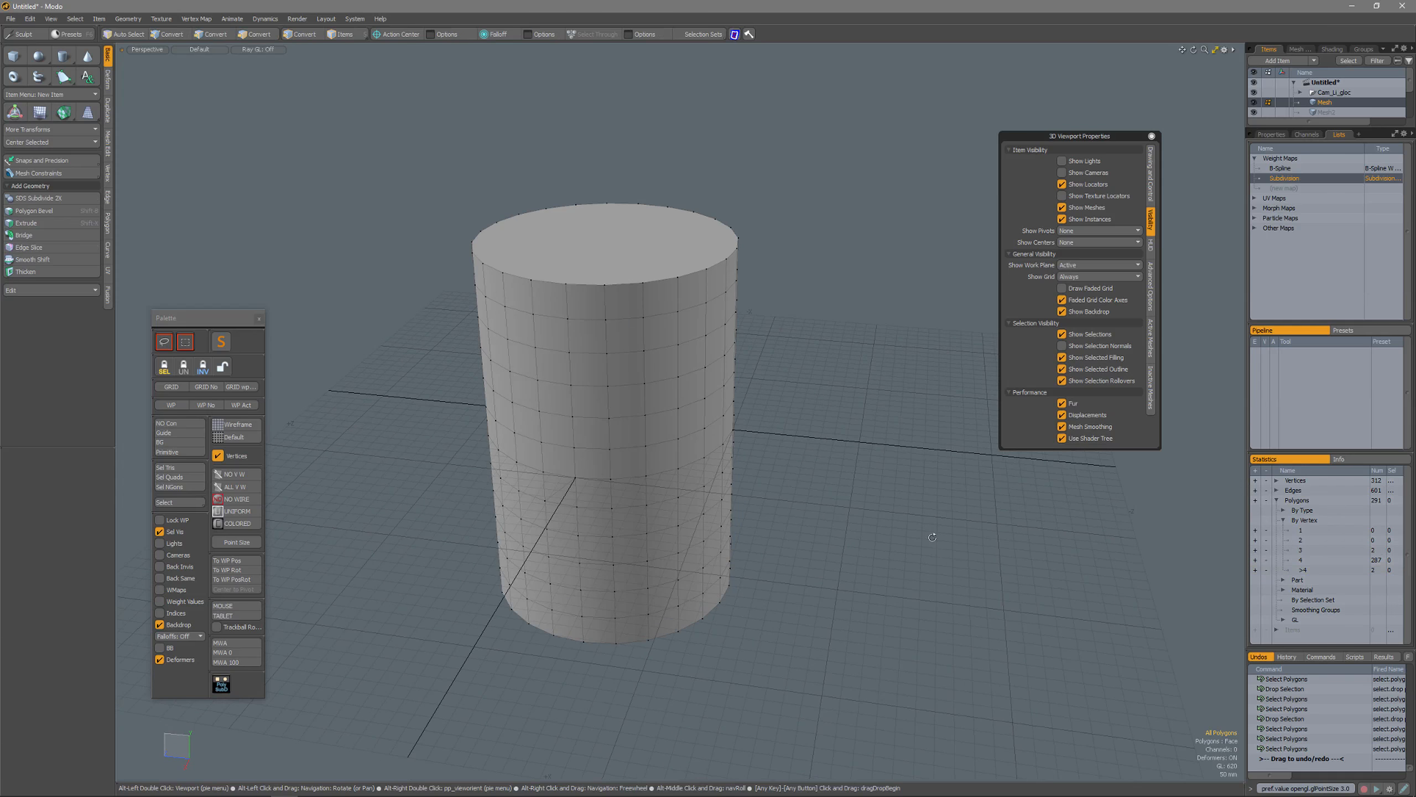
Step: Show the mesh item's properties, select triangles, quads and n-gons together with the palette shortcuts, and clear the selection
left_click(1269, 136)
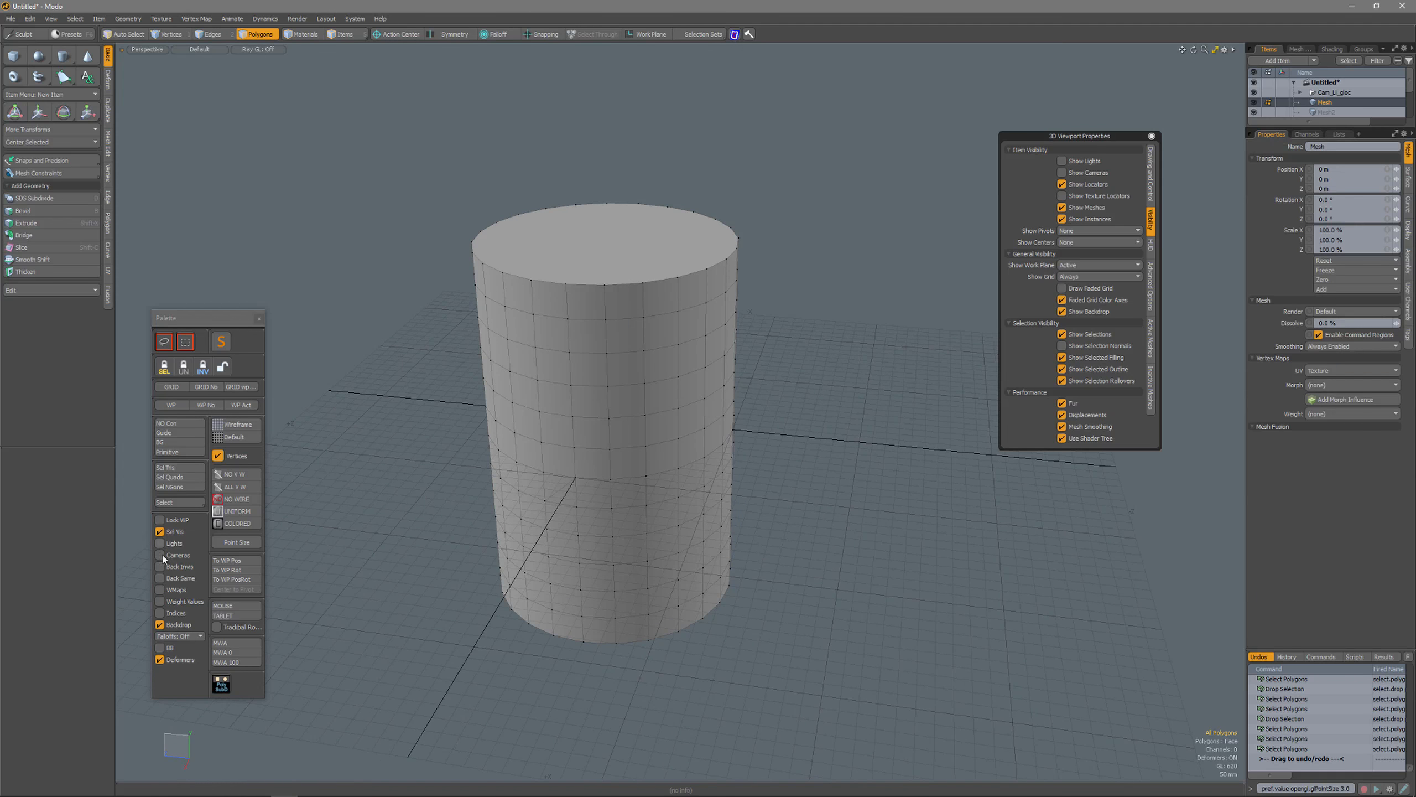
left_click(557, 489)
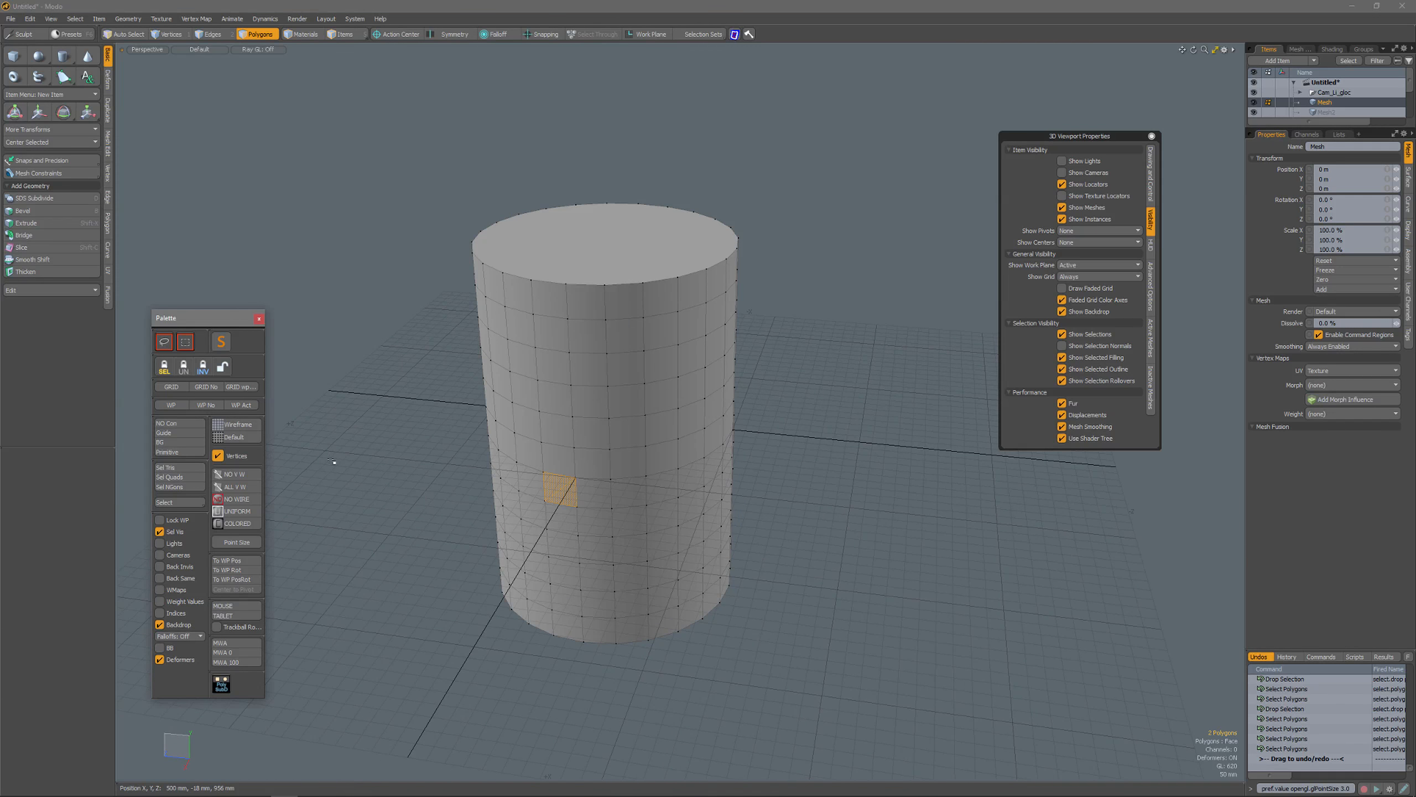
left_click(168, 476)
left_click_drag(379, 484, 445, 476, "alt")
left_click(188, 487)
left_click_drag(407, 432, 378, 485, "alt")
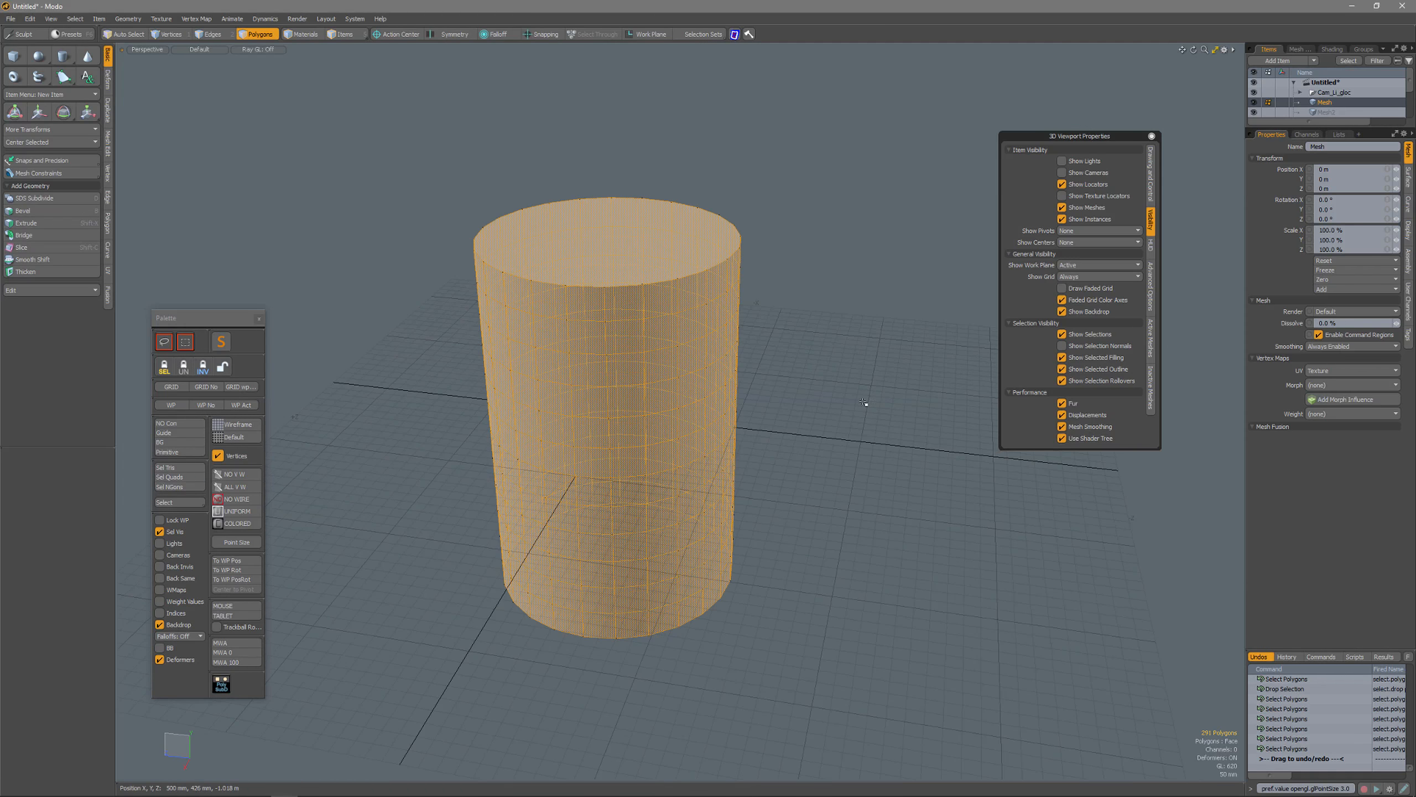
left_click(864, 402)
left_click(1339, 134)
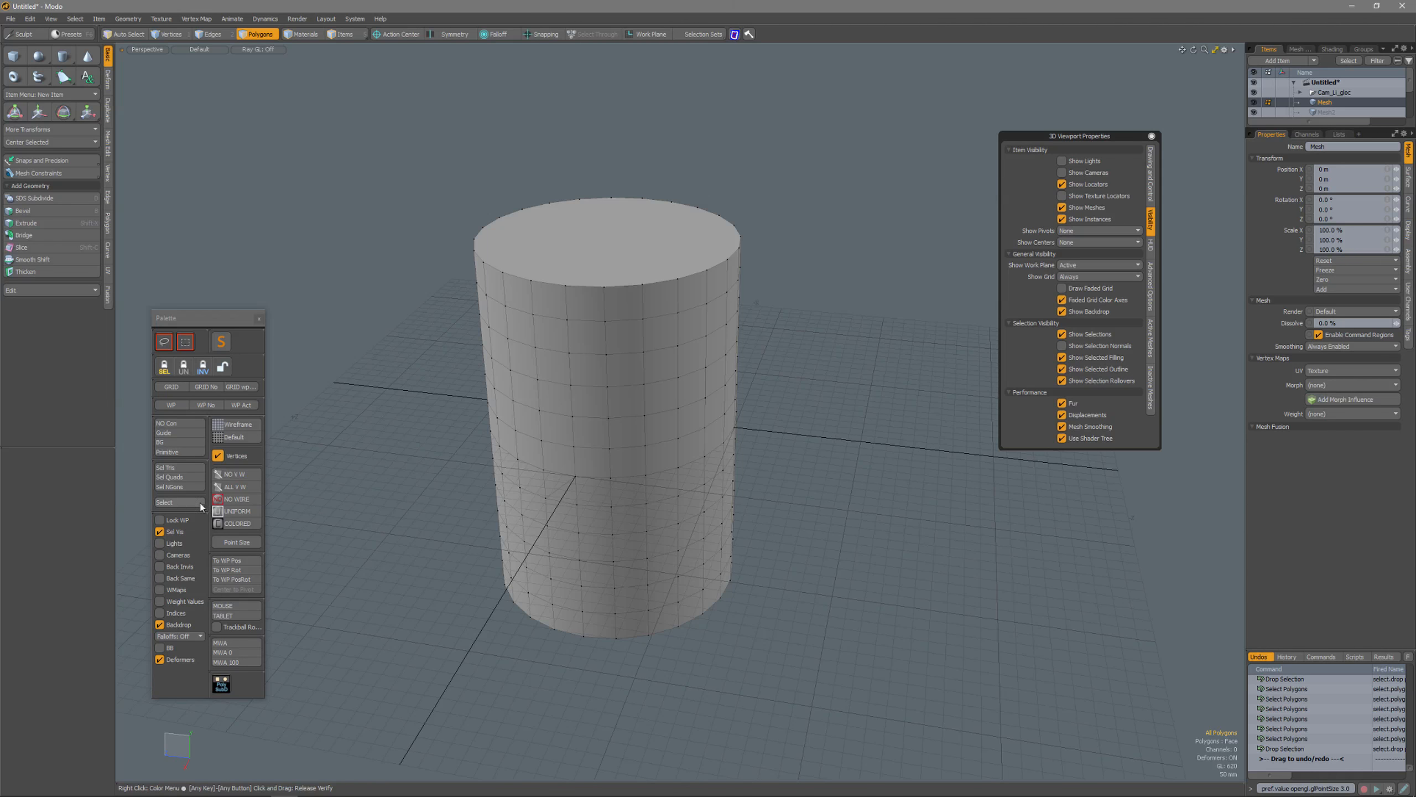
Step: Compare the palette's Select popover with the full list of commands in the standard Select menu
left_click(179, 502)
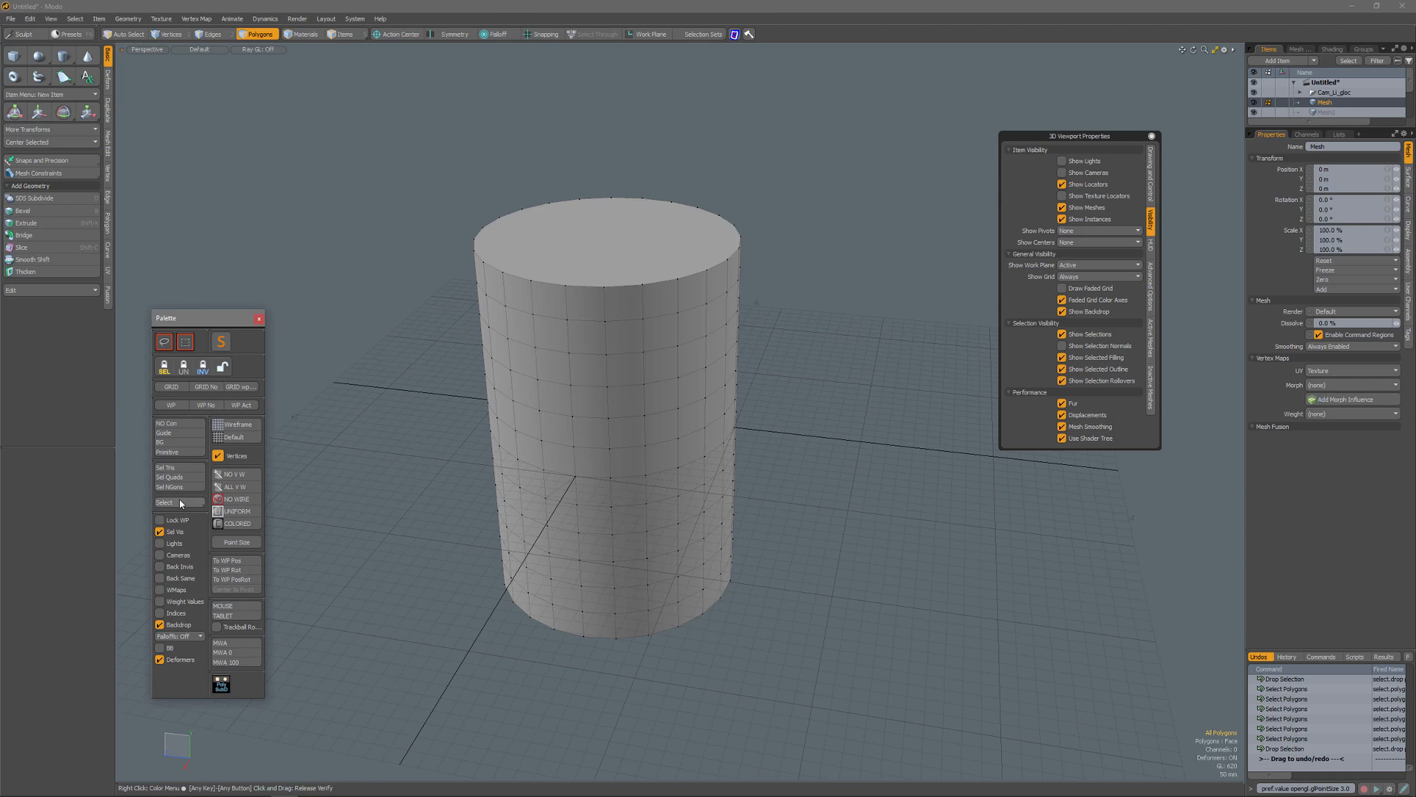
right_click(408, 459)
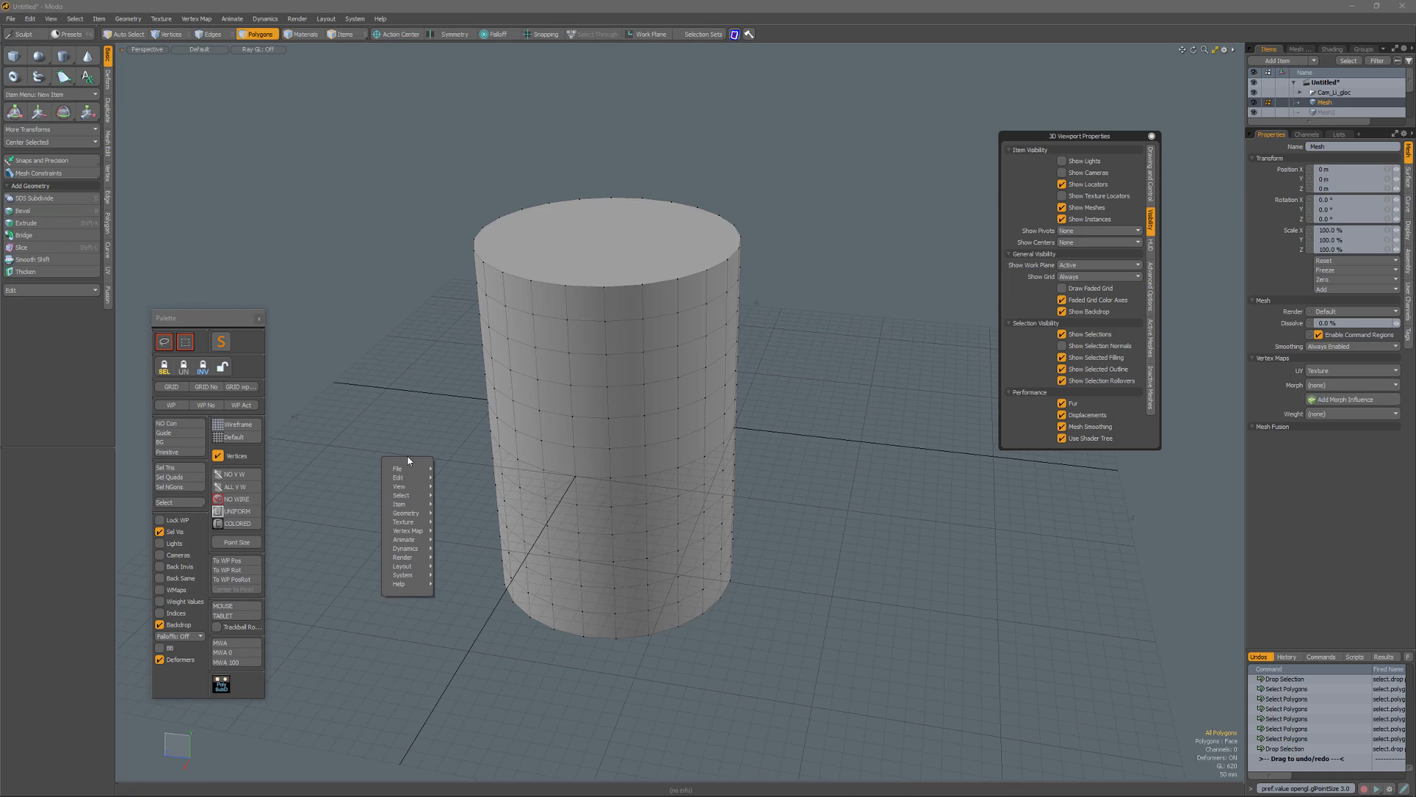
mouse_move(410, 495)
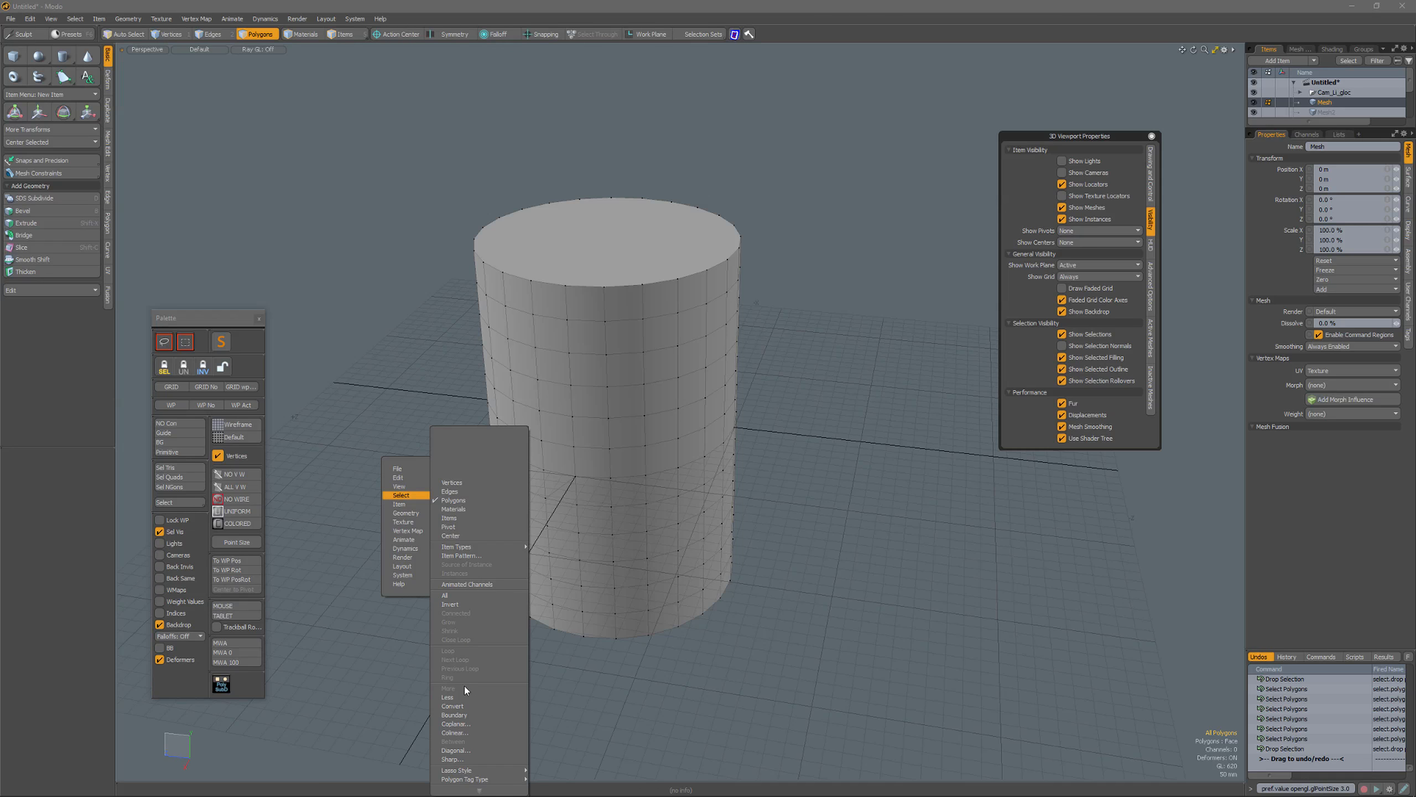
left_click(374, 381)
left_click(199, 507)
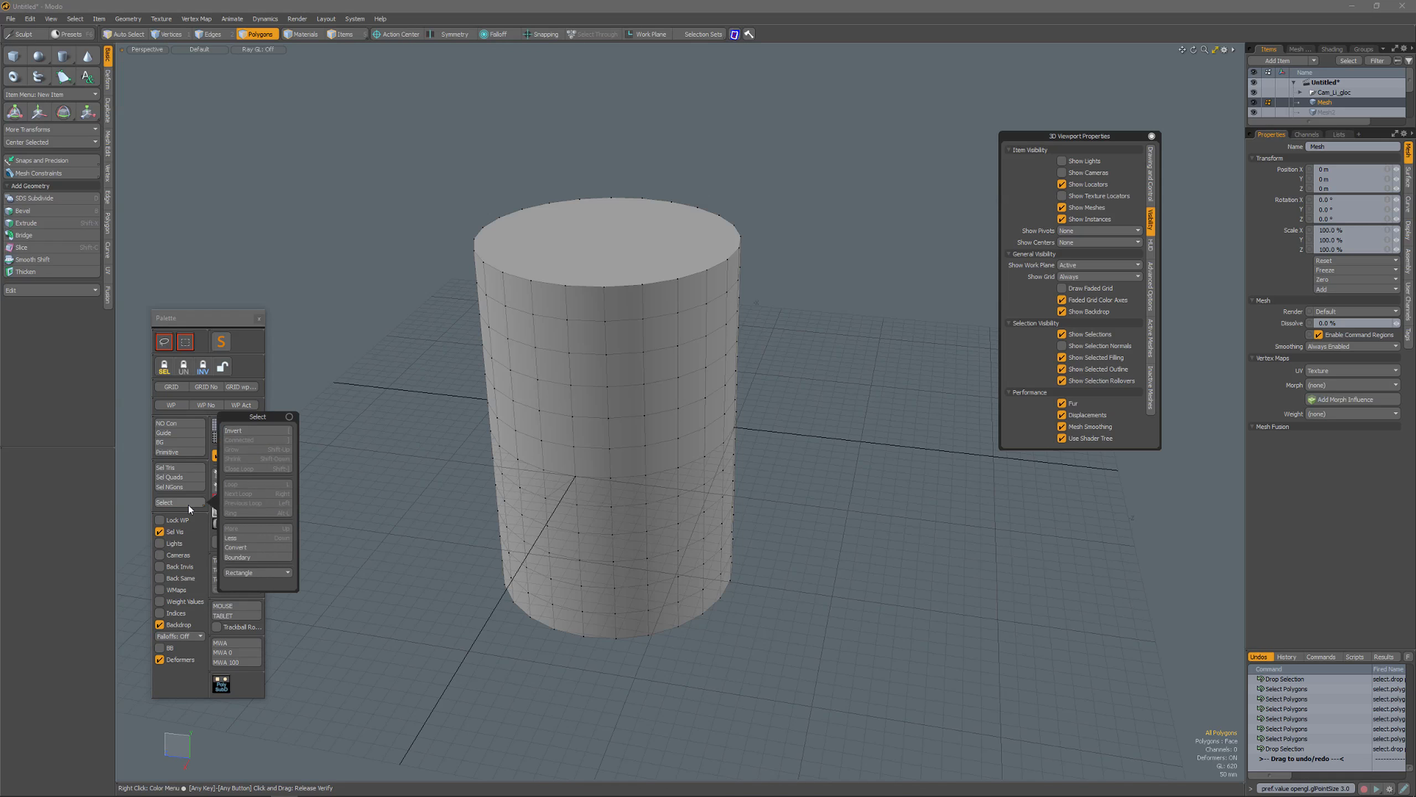
Step: Bring up the custom selection pie menu over the viewport and view its Select commands
middle_click(400, 427, "ctrl+alt")
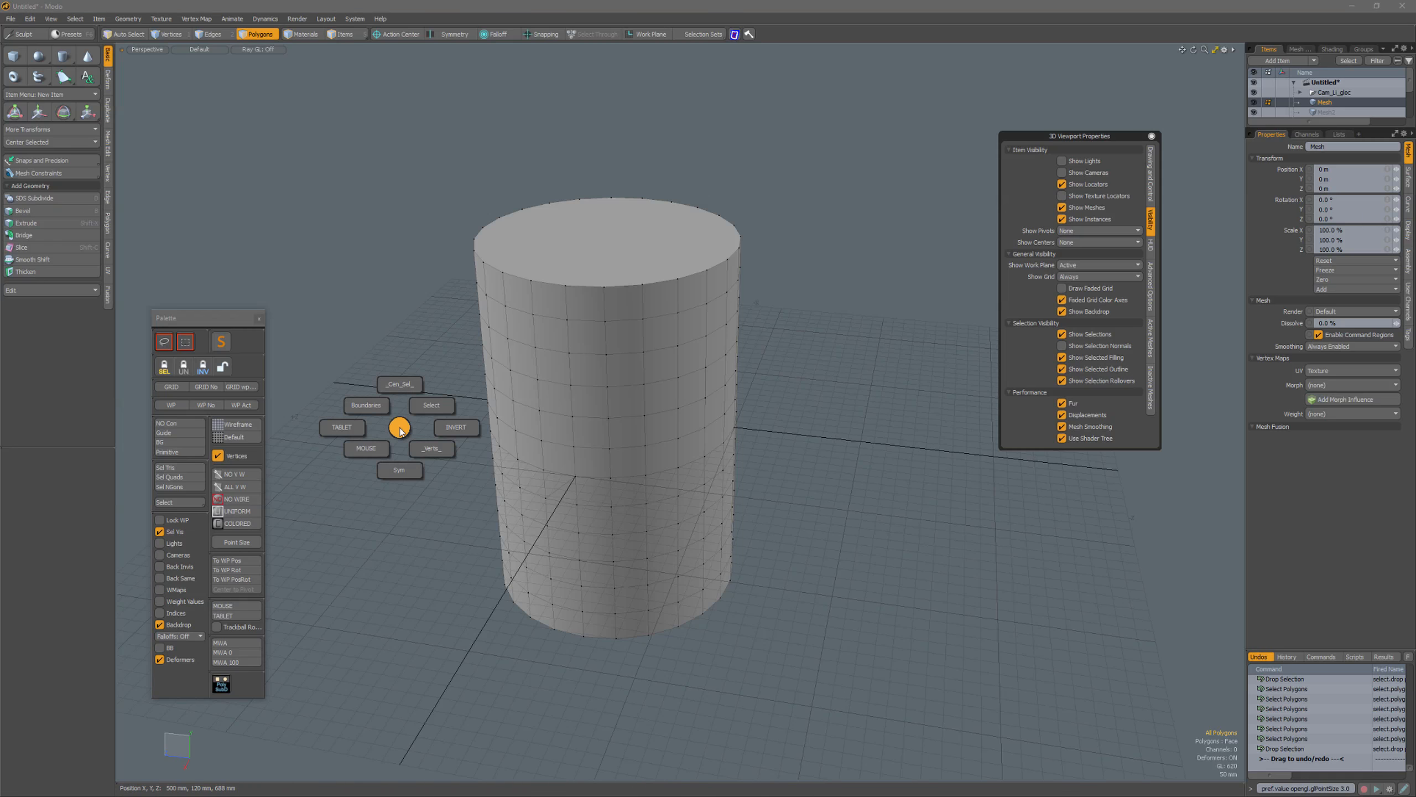
left_click(424, 406)
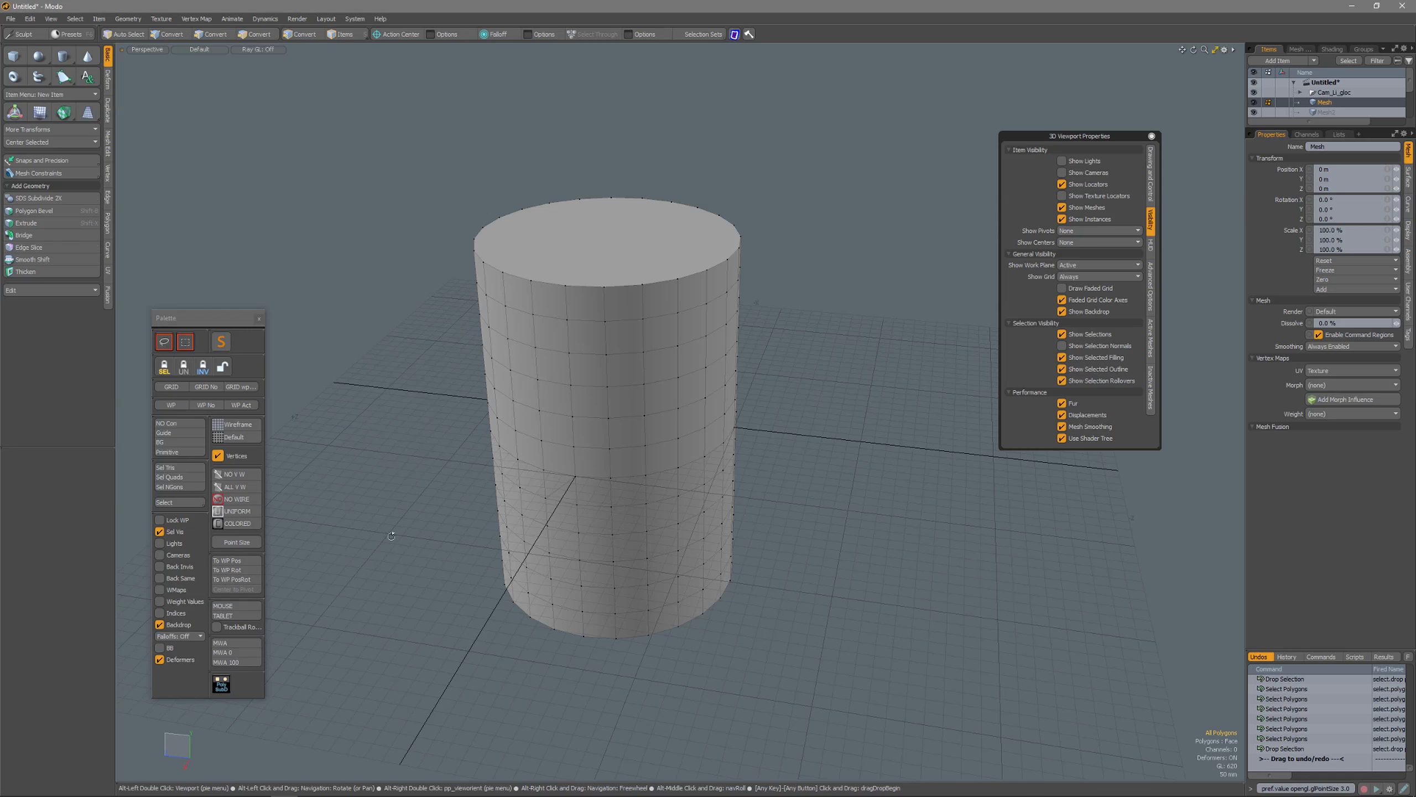
left_click_drag(392, 535, 415, 488, "alt")
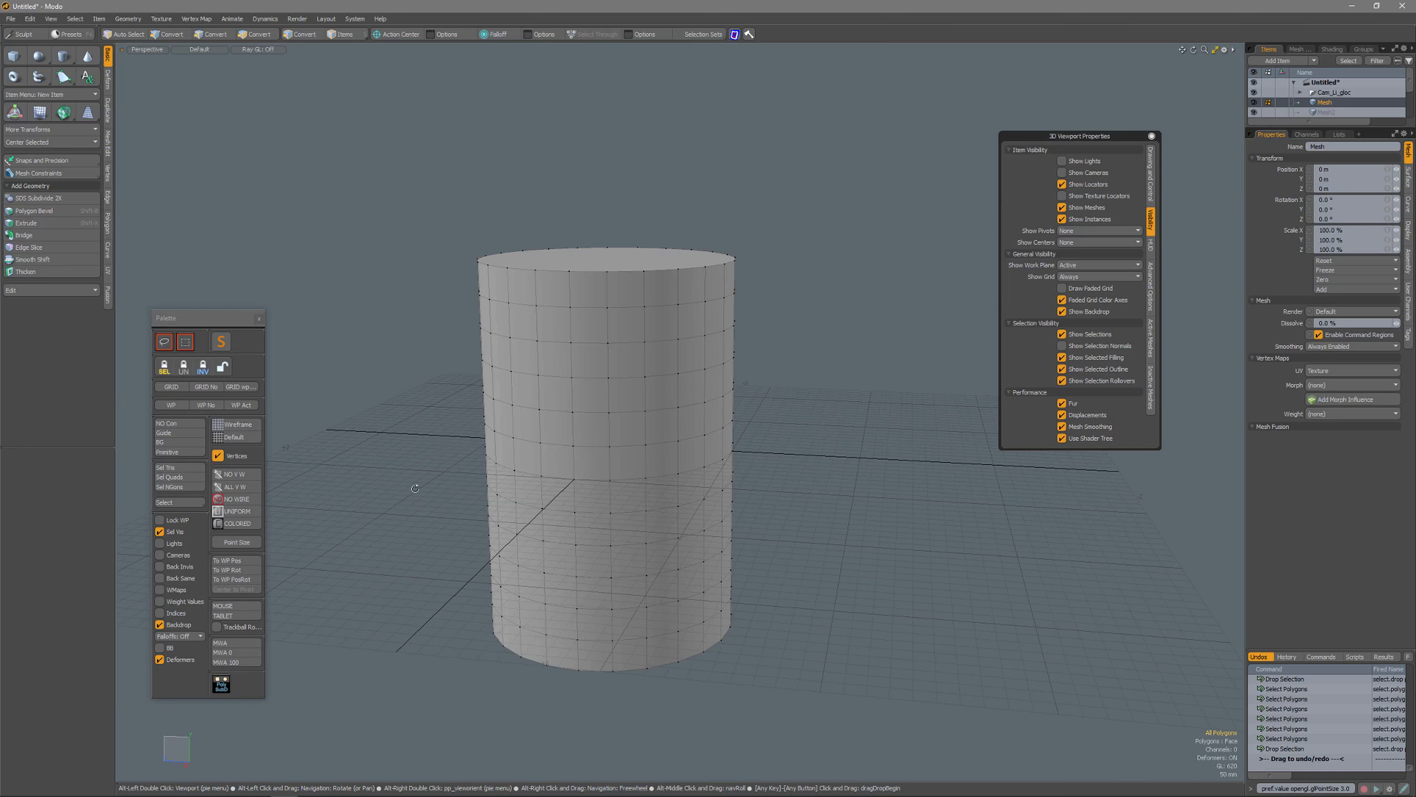
middle_click(367, 463, "ctrl+alt")
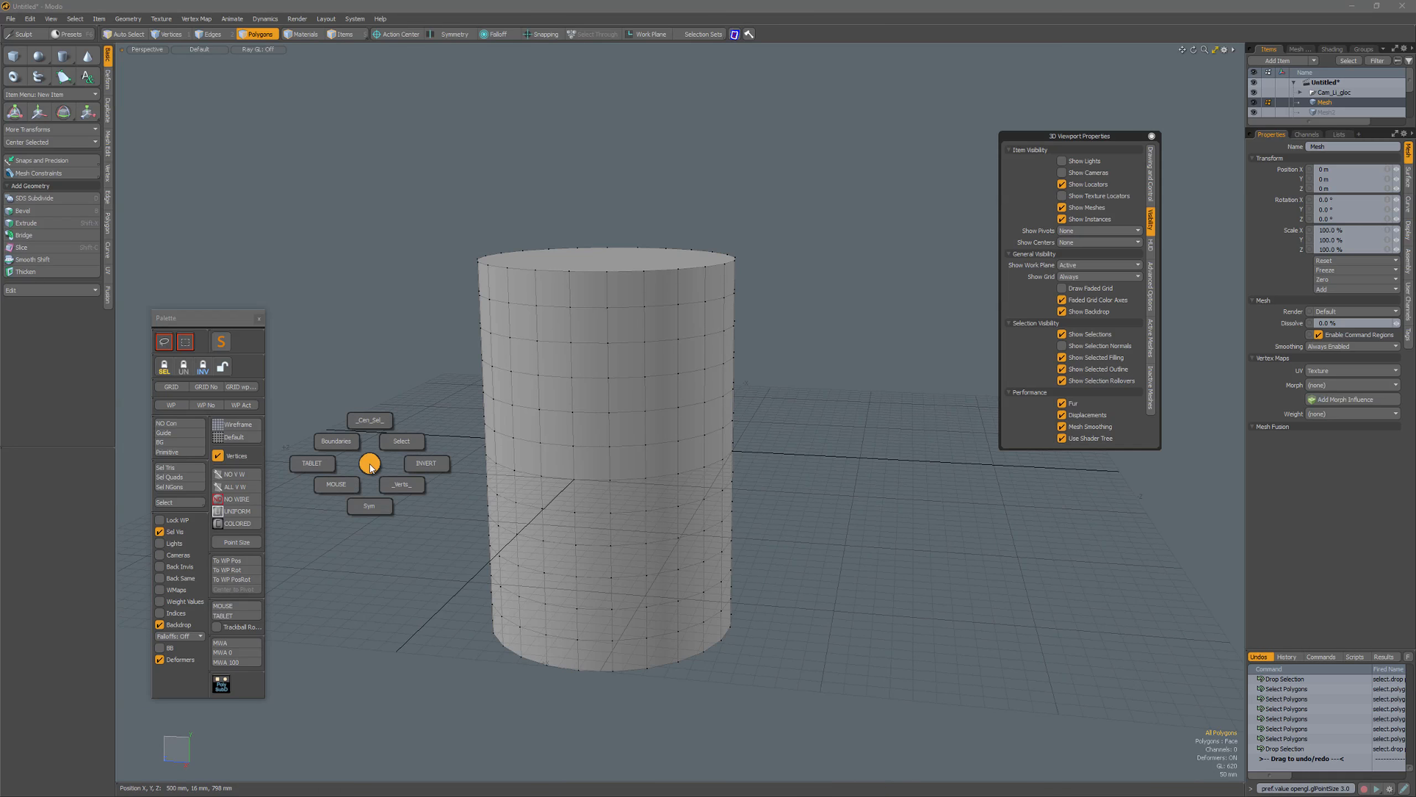
left_click(393, 443)
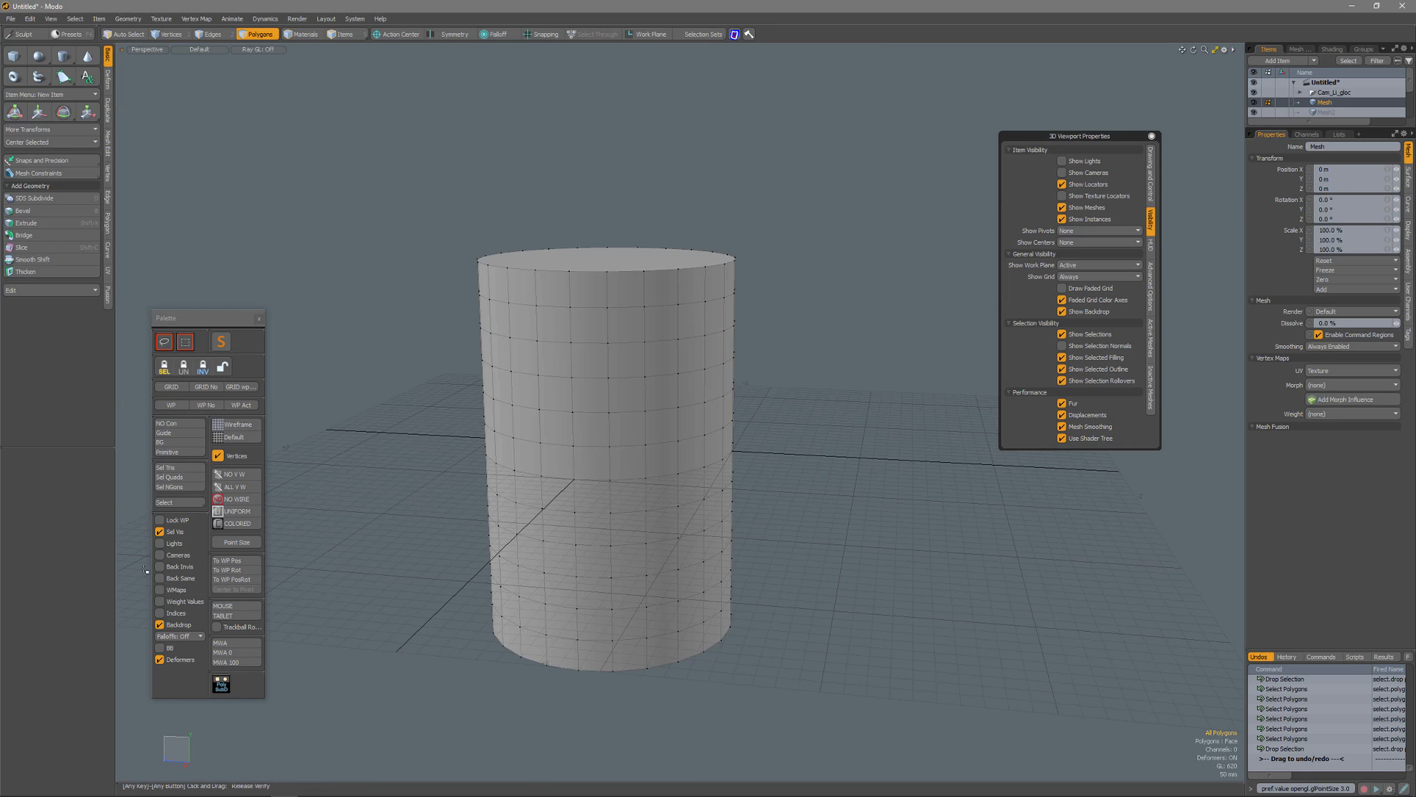
Step: Lasso-select the polygons at the cylinder's top, invert the selection from the pie menu, and clear it
right_click_drag(447, 168, 783, 328)
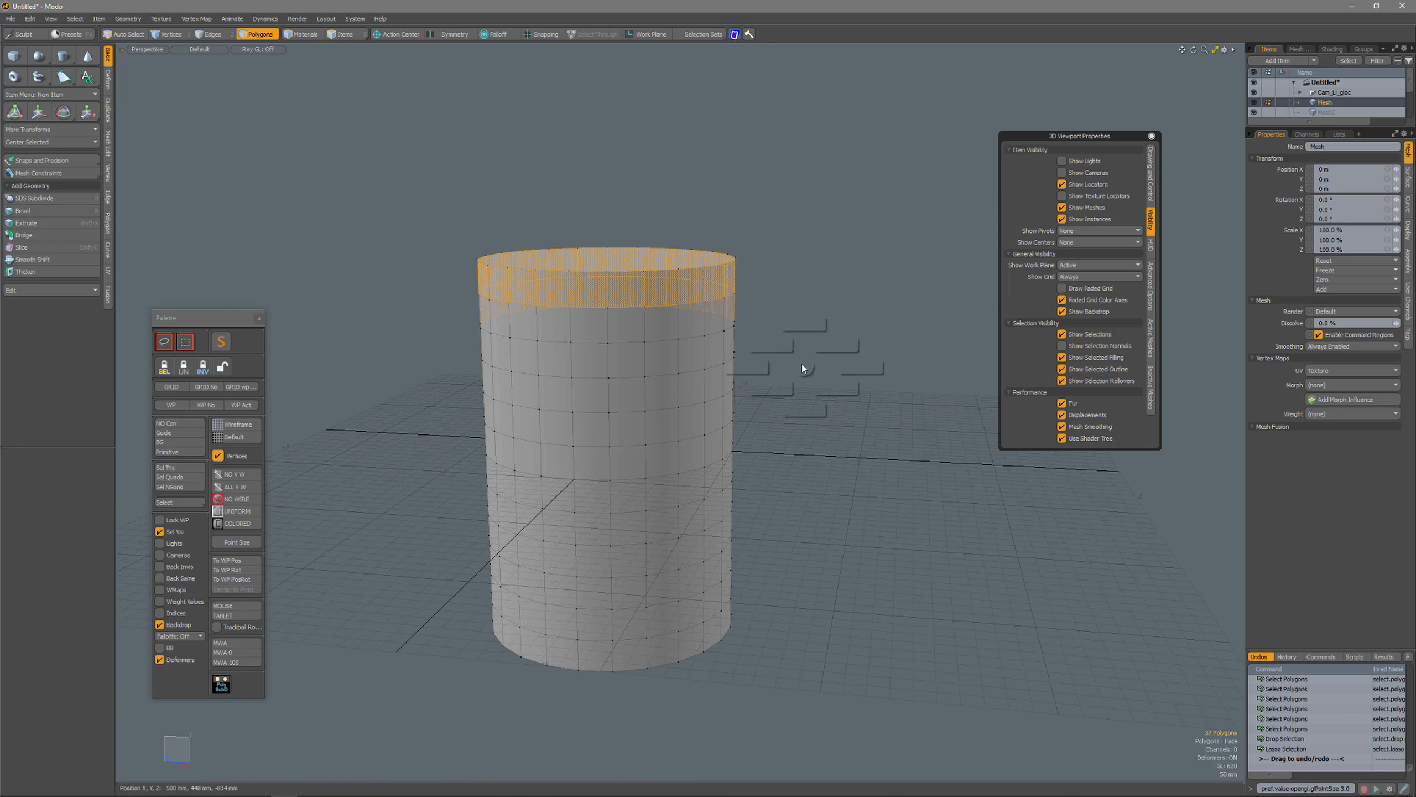
left_click(853, 366)
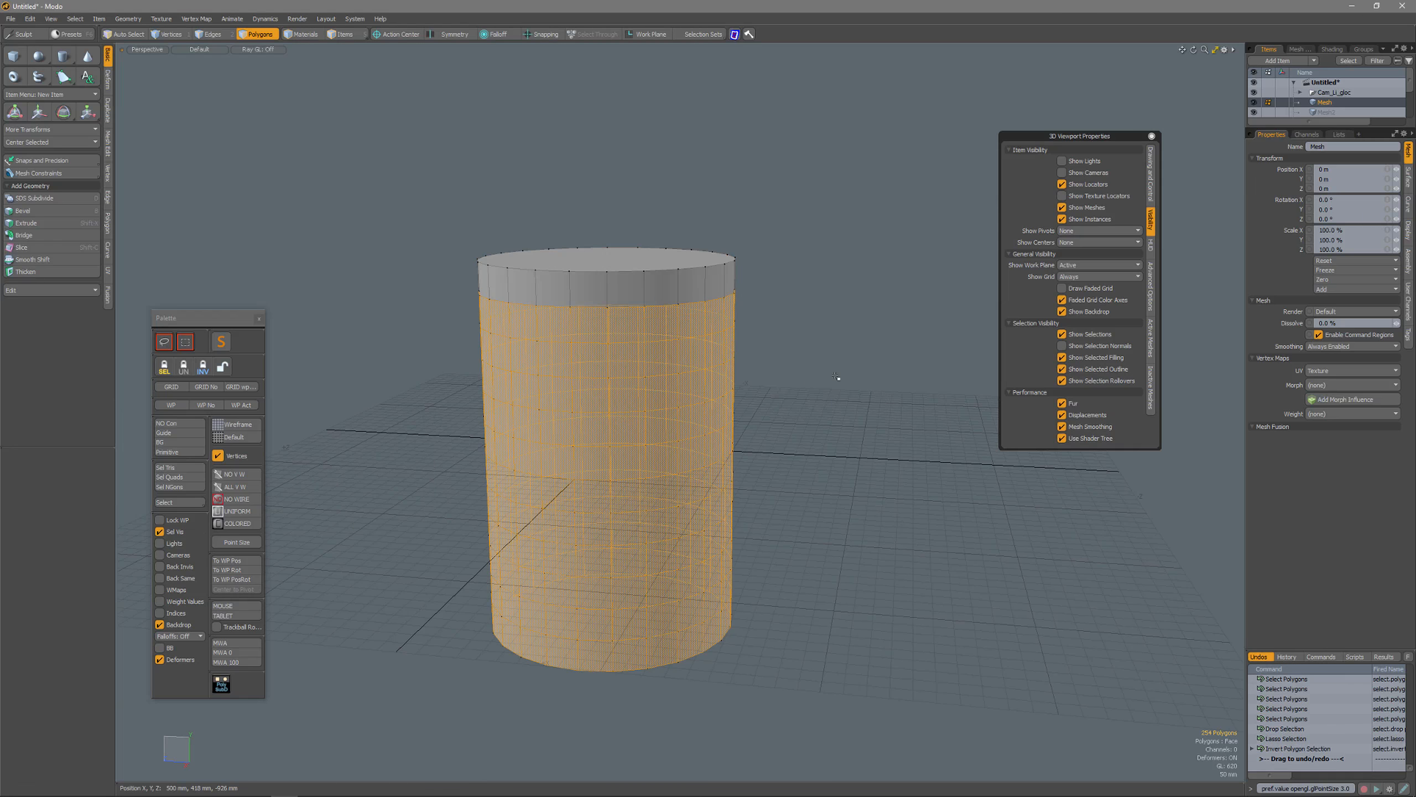
left_click(836, 377)
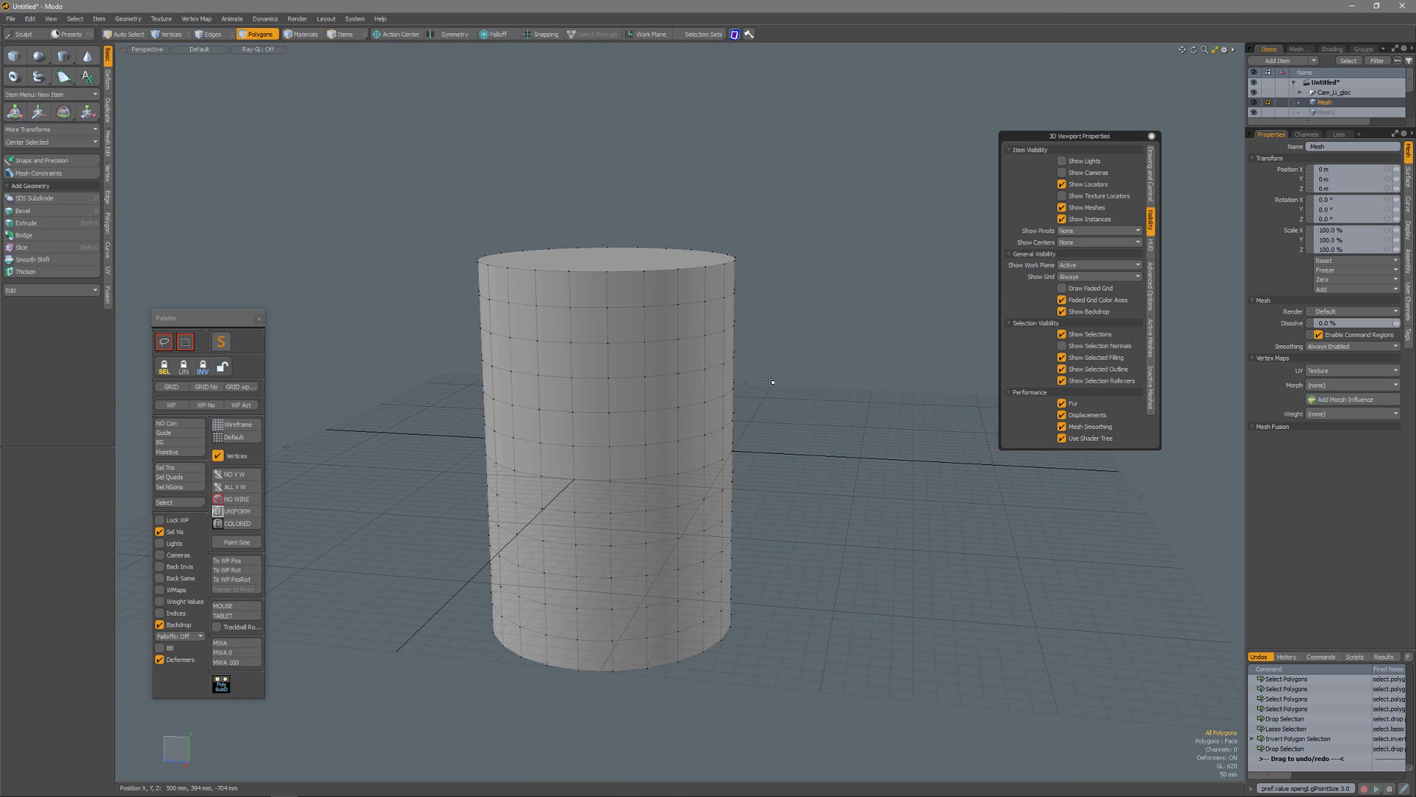
Step: Lasso-select the cylinder's upper polygon rows, show the Select commands from the pie menu, and clear the selection
key("ctrl+space")
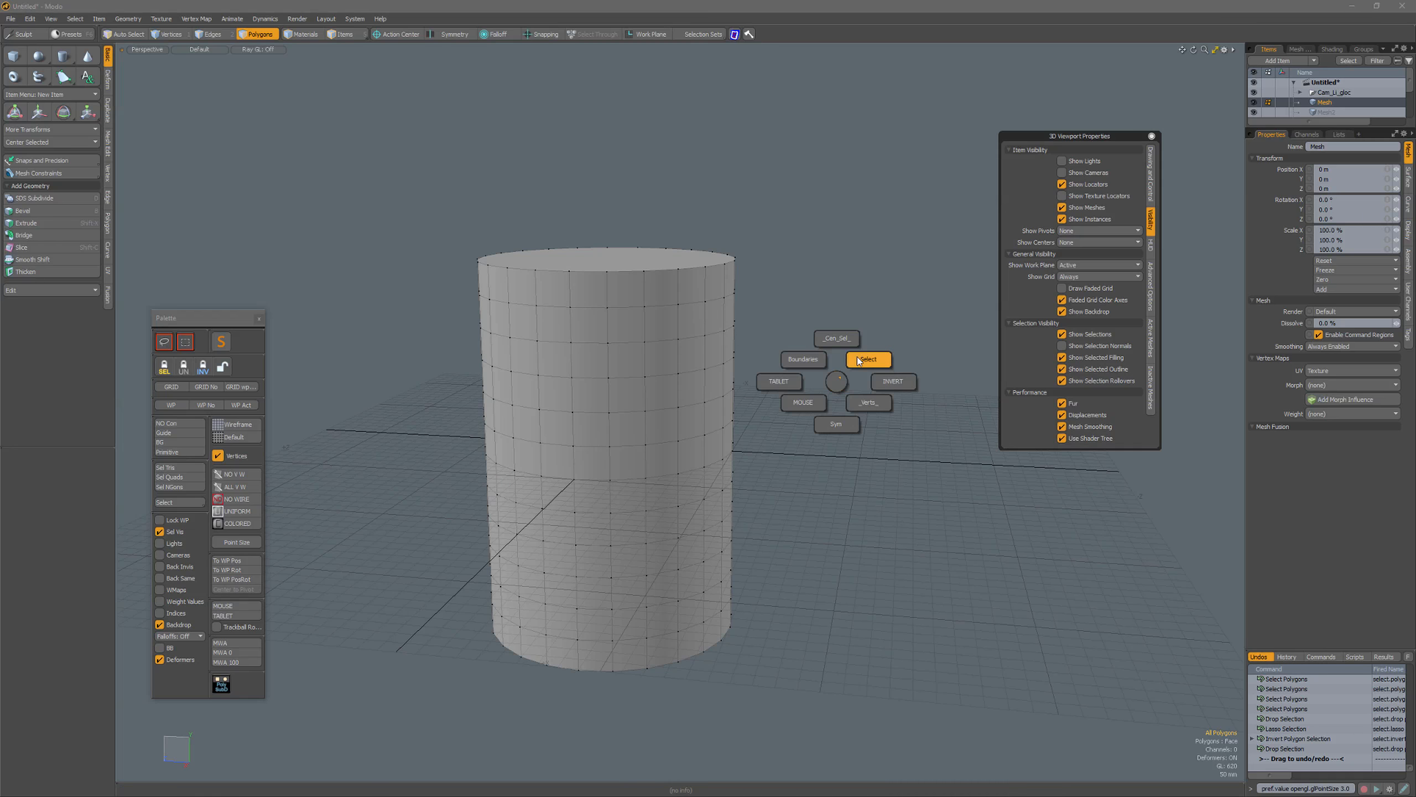
left_click(822, 218)
left_click(818, 219)
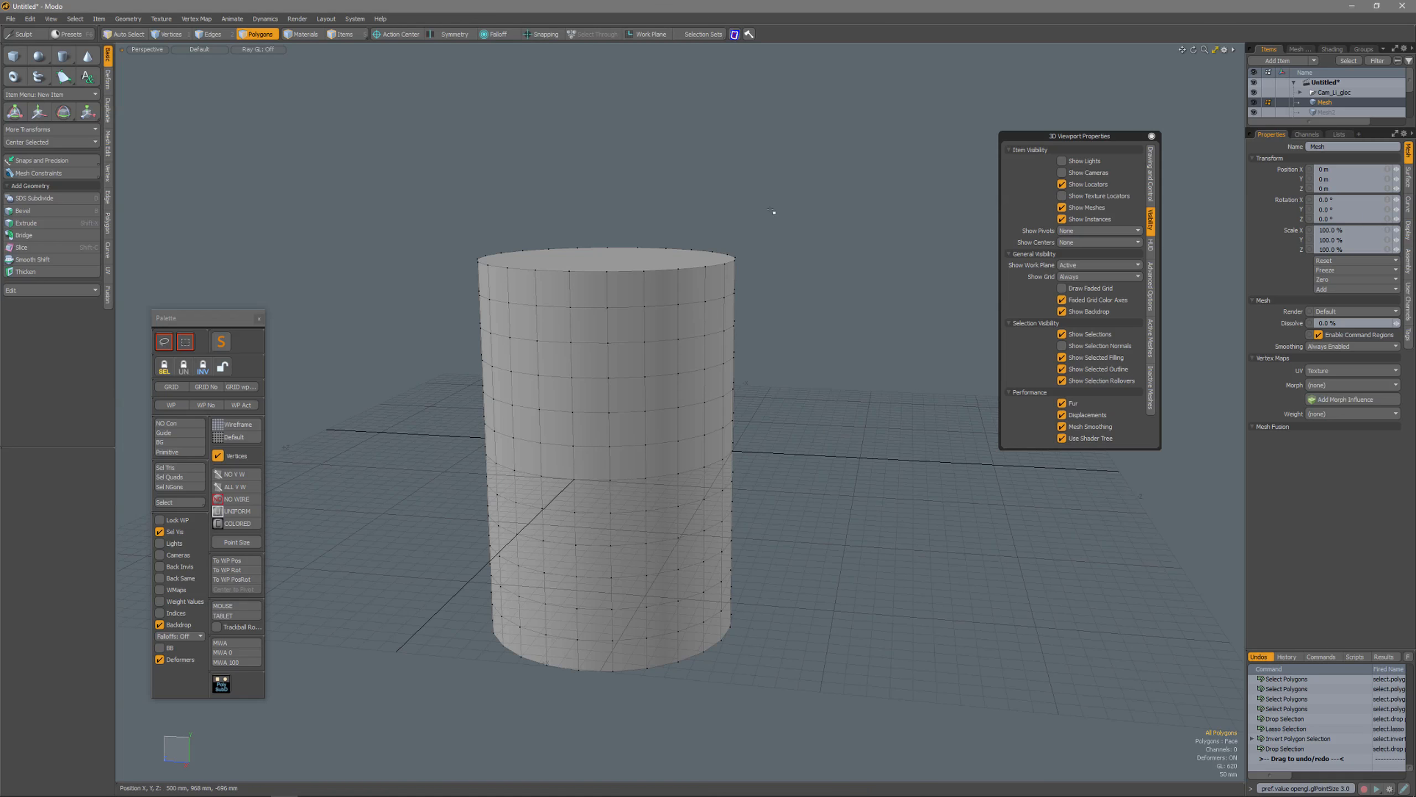
right_click_drag(772, 211, 775, 327)
key("ctrl+space")
left_click(809, 326)
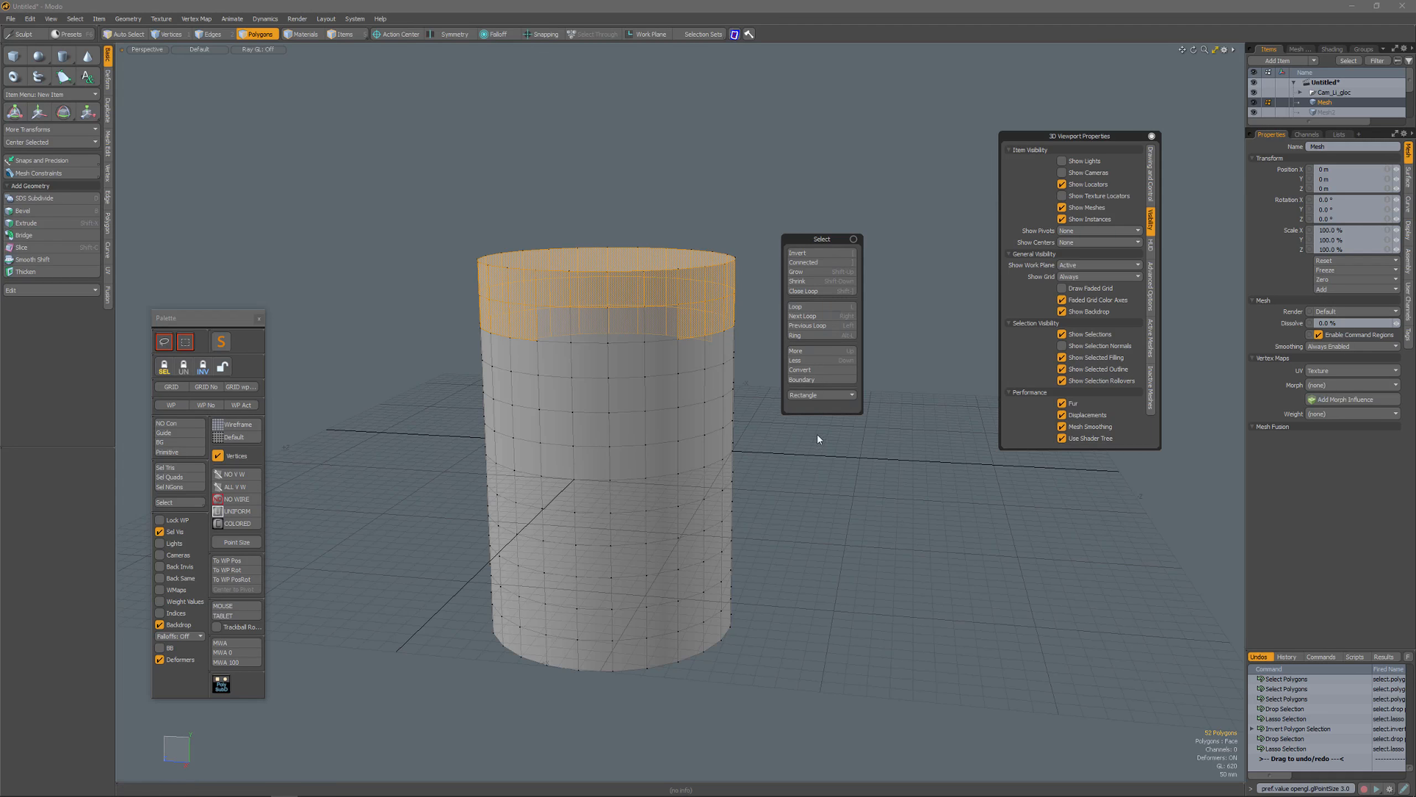
key("alt")
left_click(407, 491)
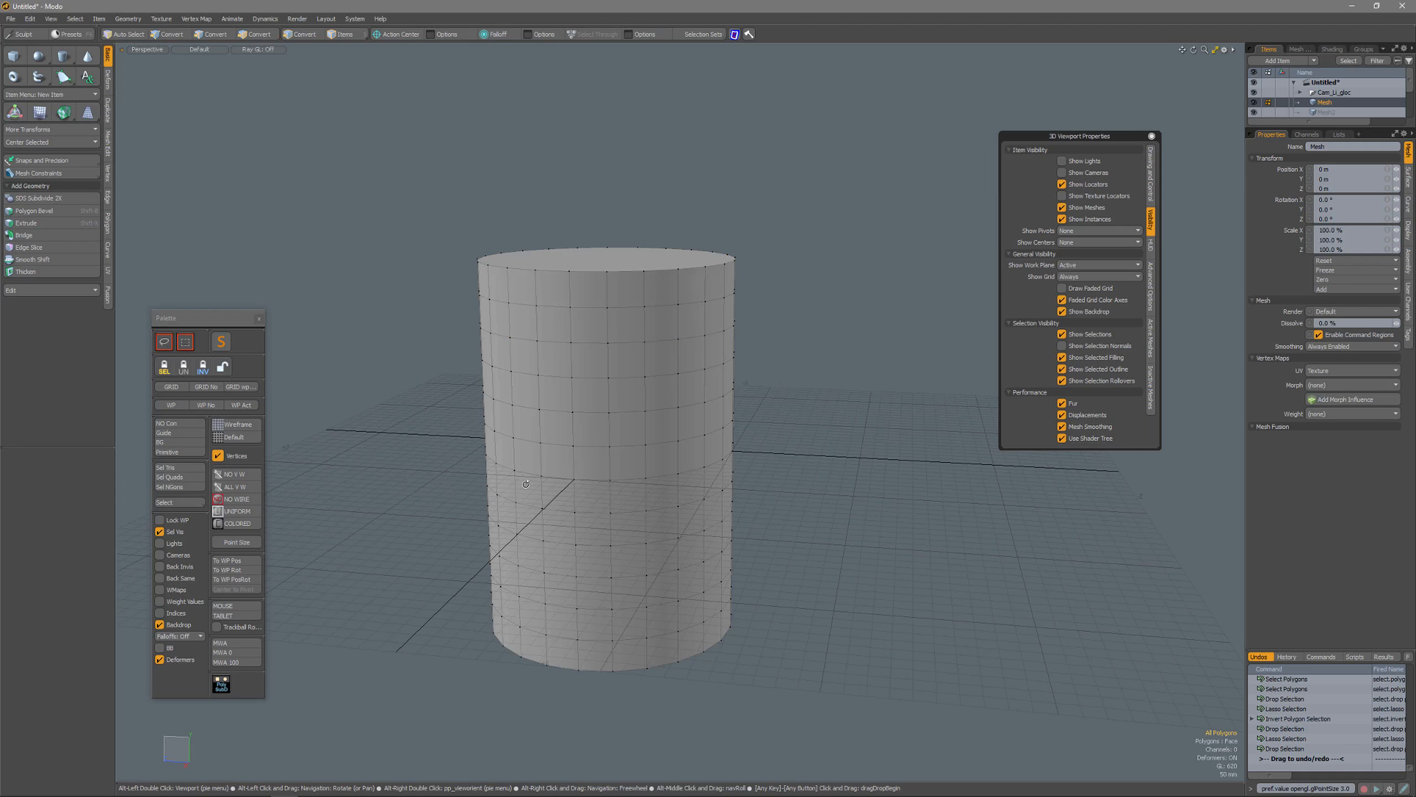
Step: Turn Lock Plane to Origin on and off again in the work plane options
left_click_drag(407, 490, 385, 504, "alt")
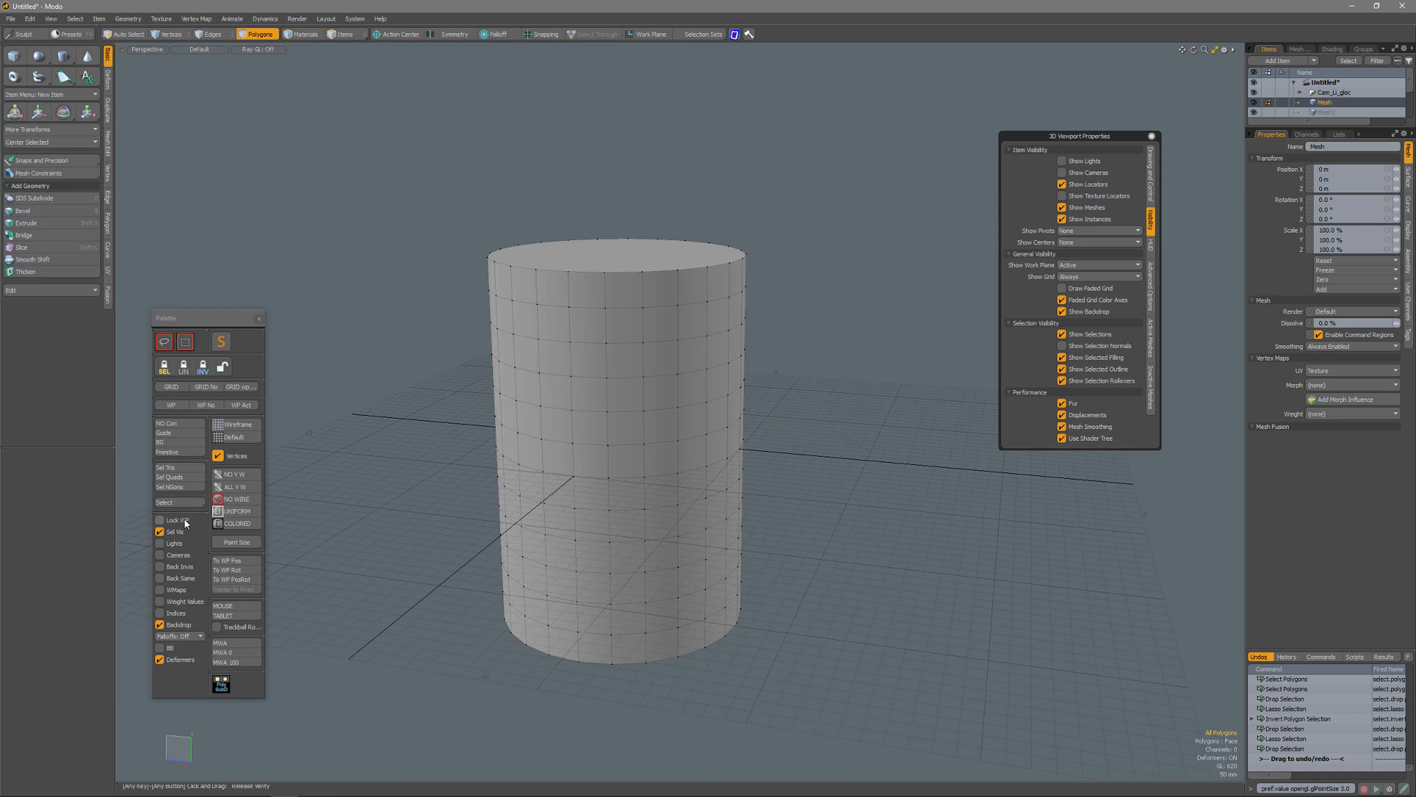
key("alt")
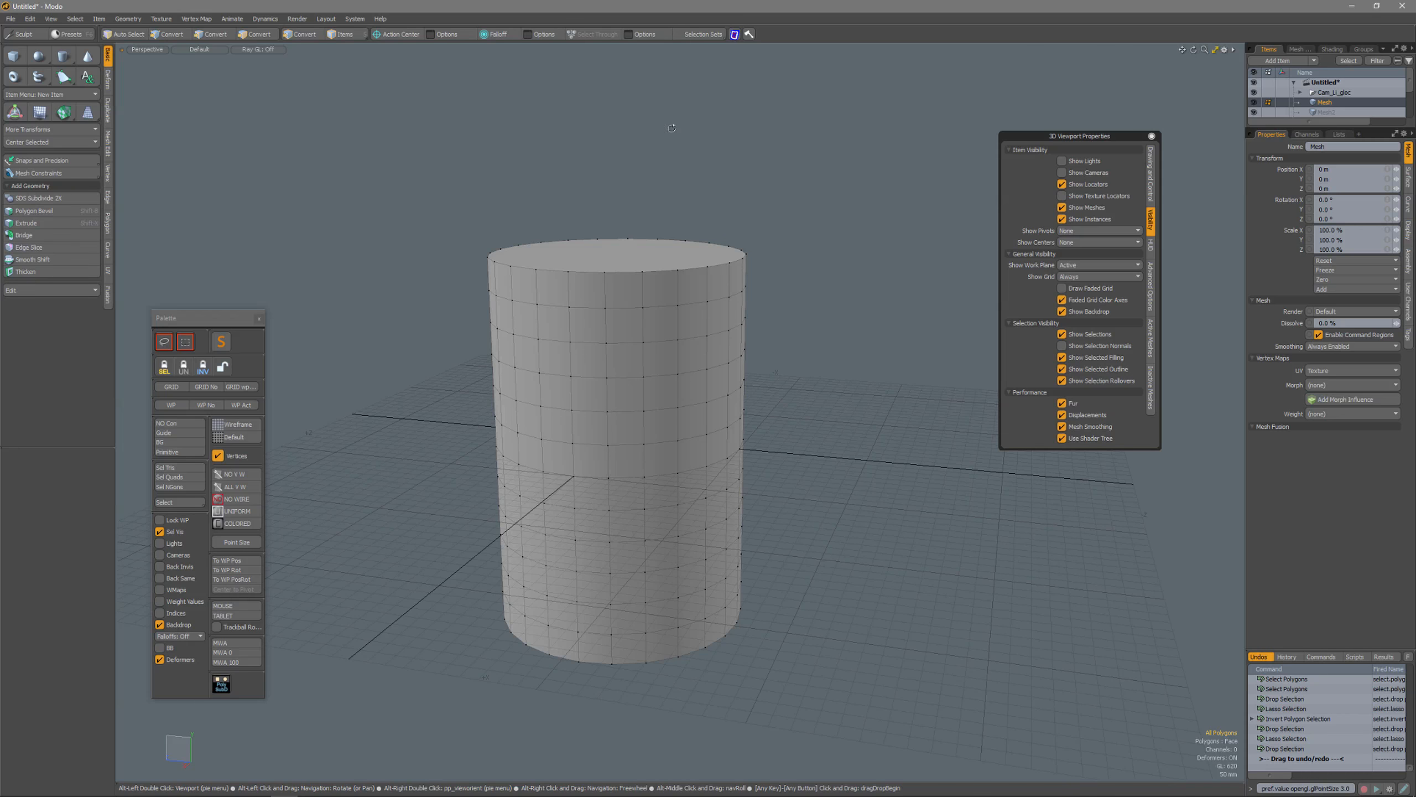
left_click(647, 35)
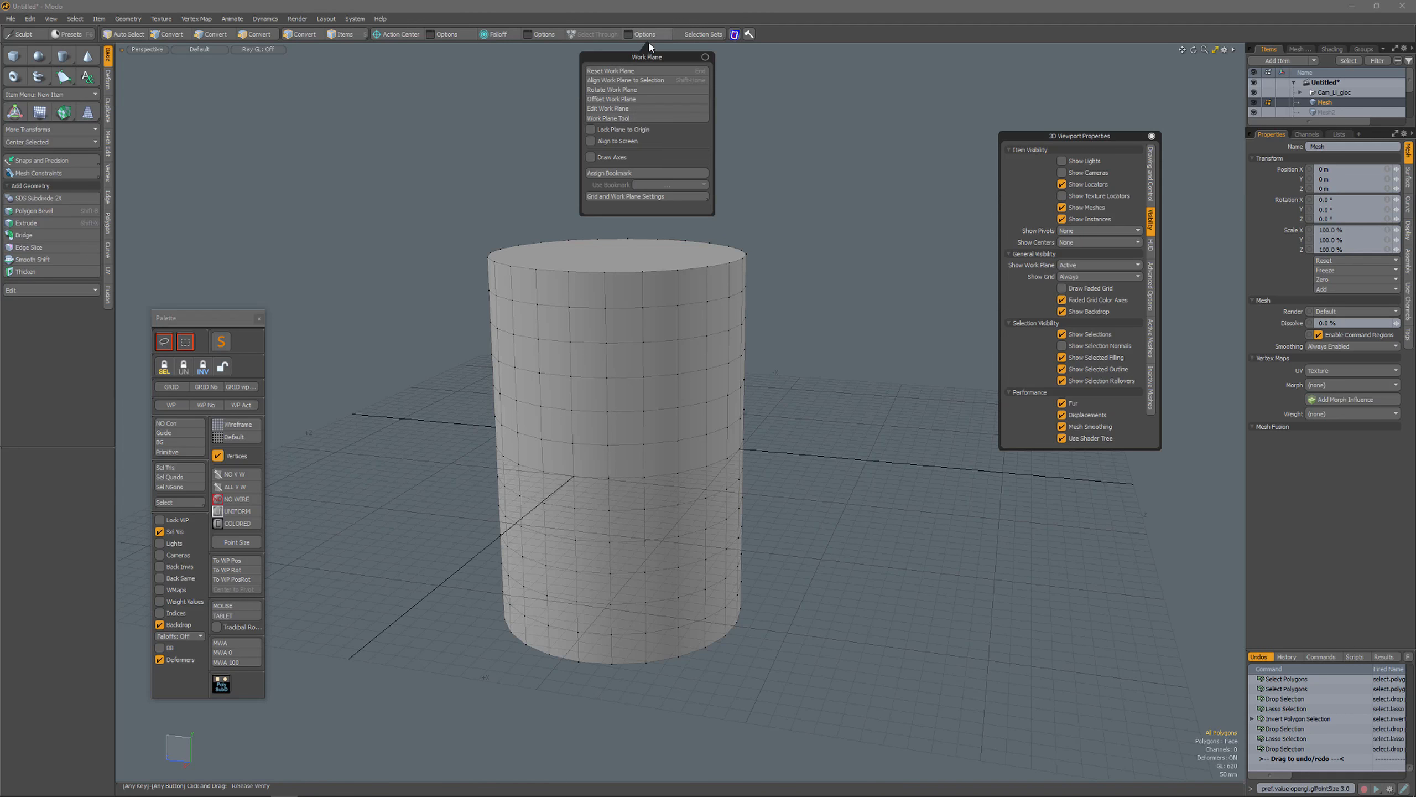
left_click(630, 132)
left_click(631, 131)
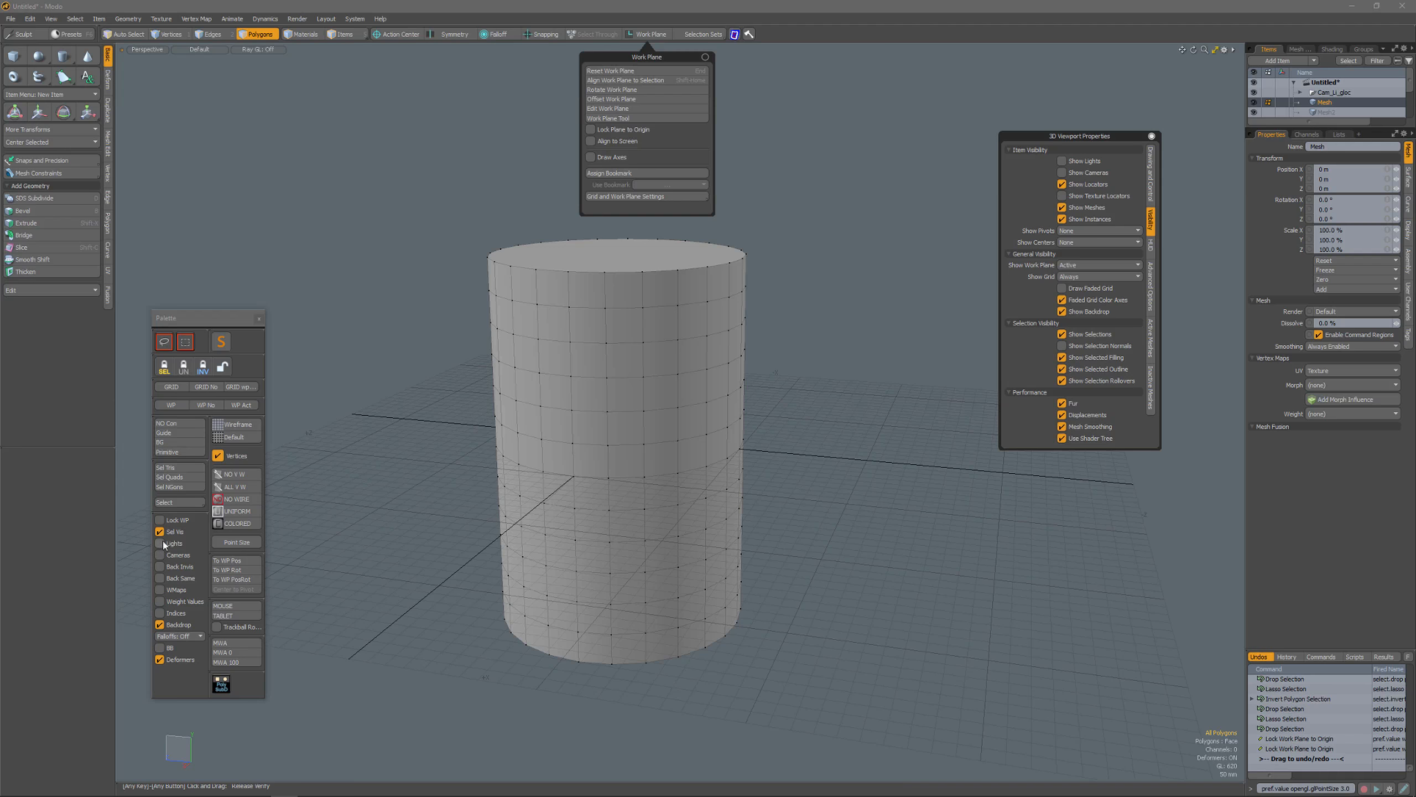
left_click(341, 493)
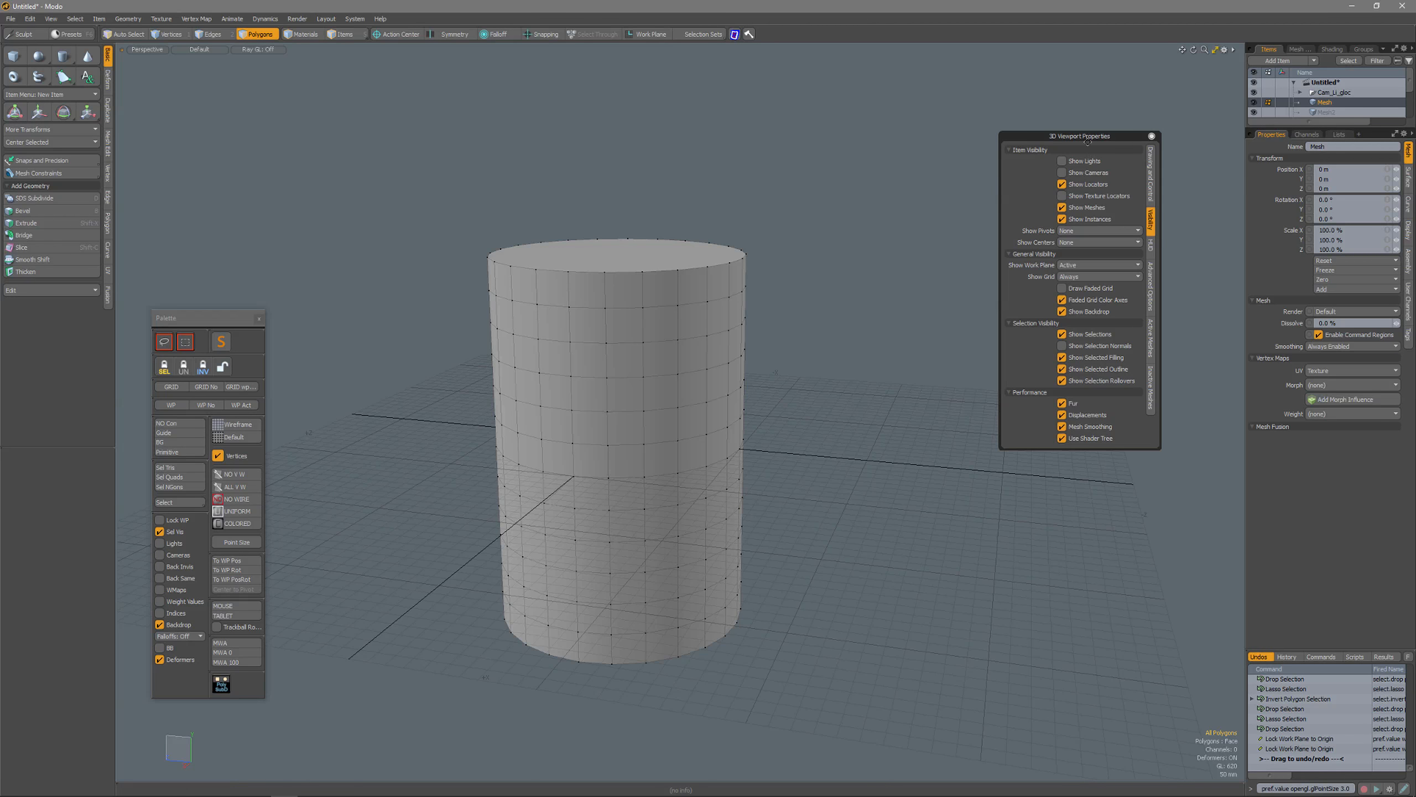
Step: Reposition the 3D viewport properties window, lasso-select the cylinder's upper polygons, and turn off selection visibility with the palette
left_click_drag(1081, 137, 988, 170)
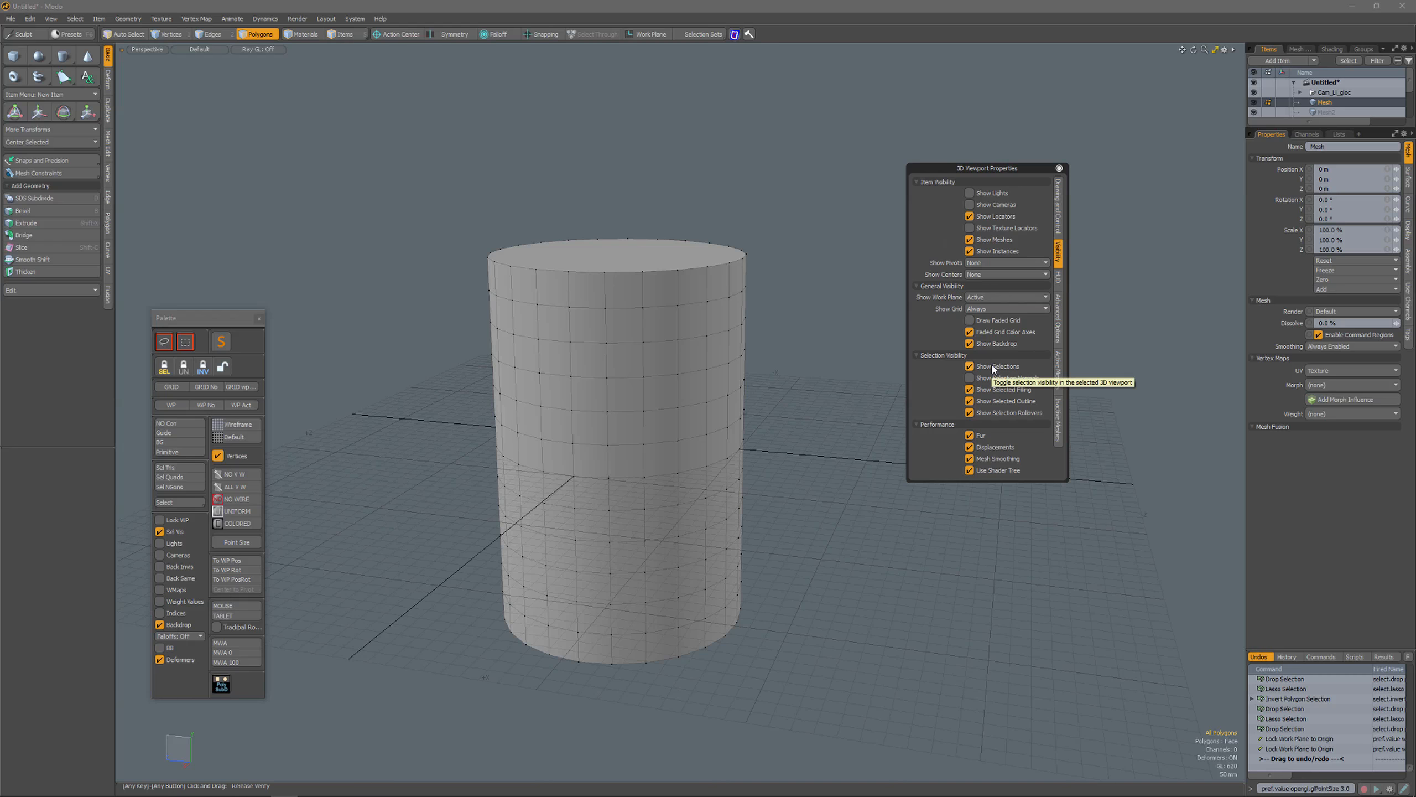
right_click_drag(770, 368, 783, 374)
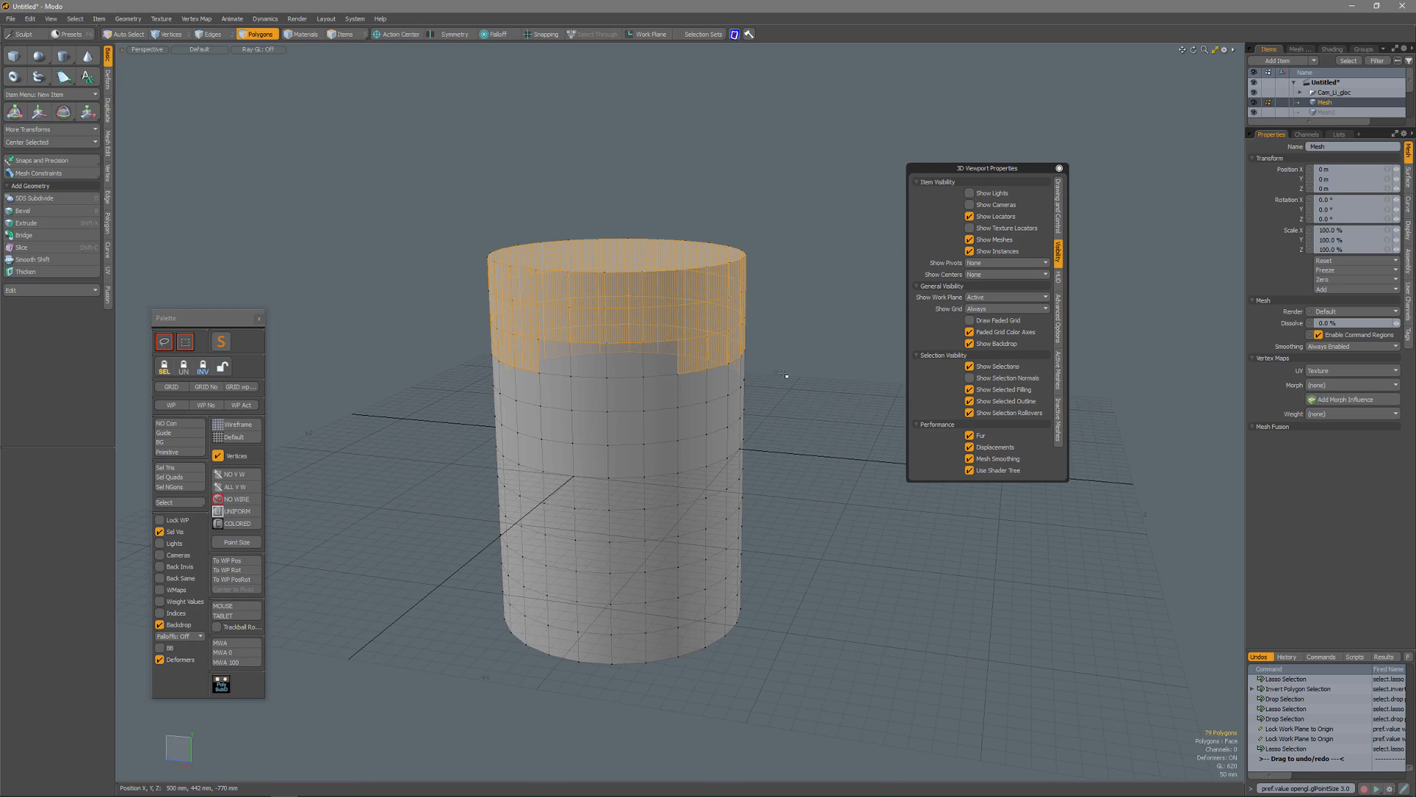
left_click(159, 531)
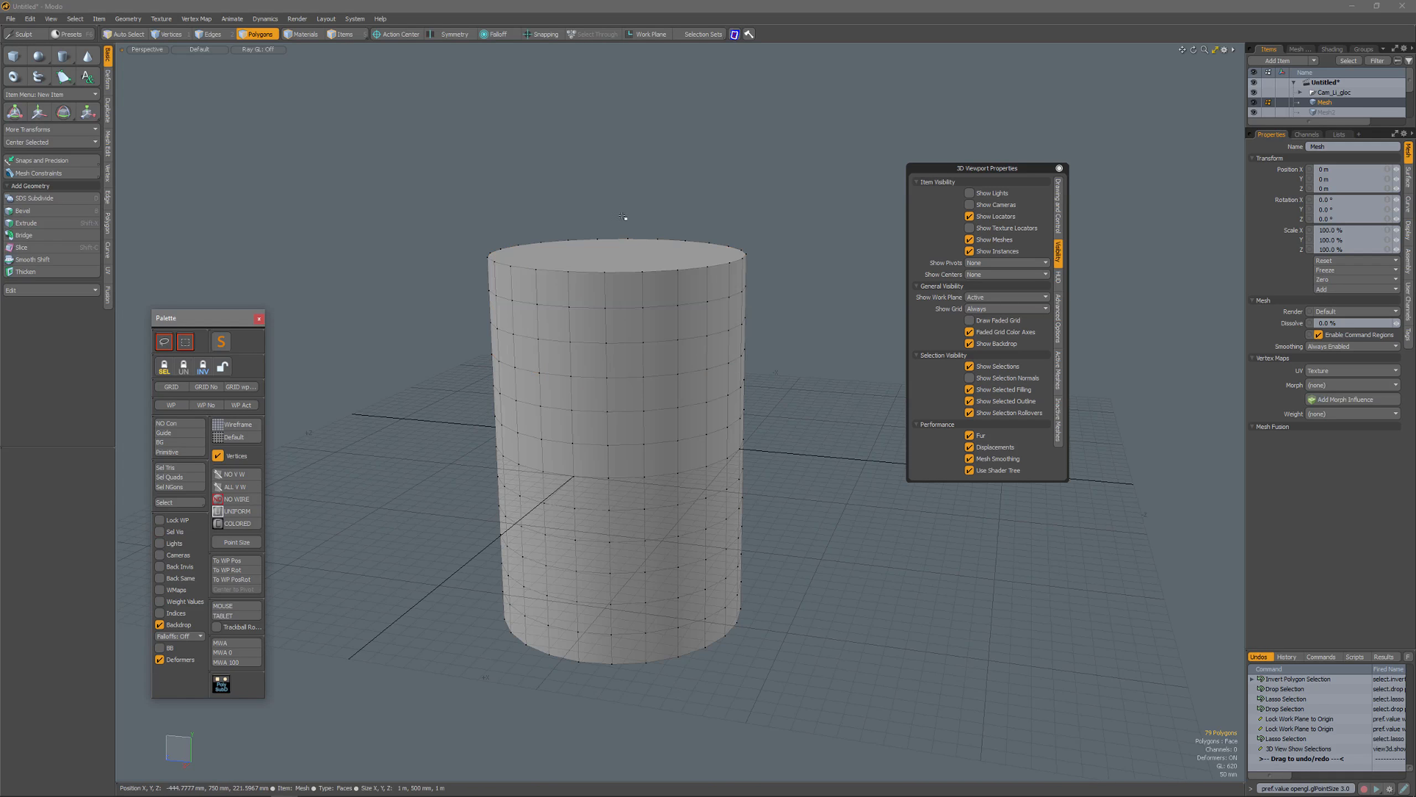
Step: Try moving the selected polygons with the Move tool while selections are hidden, and undo the move
key("w")
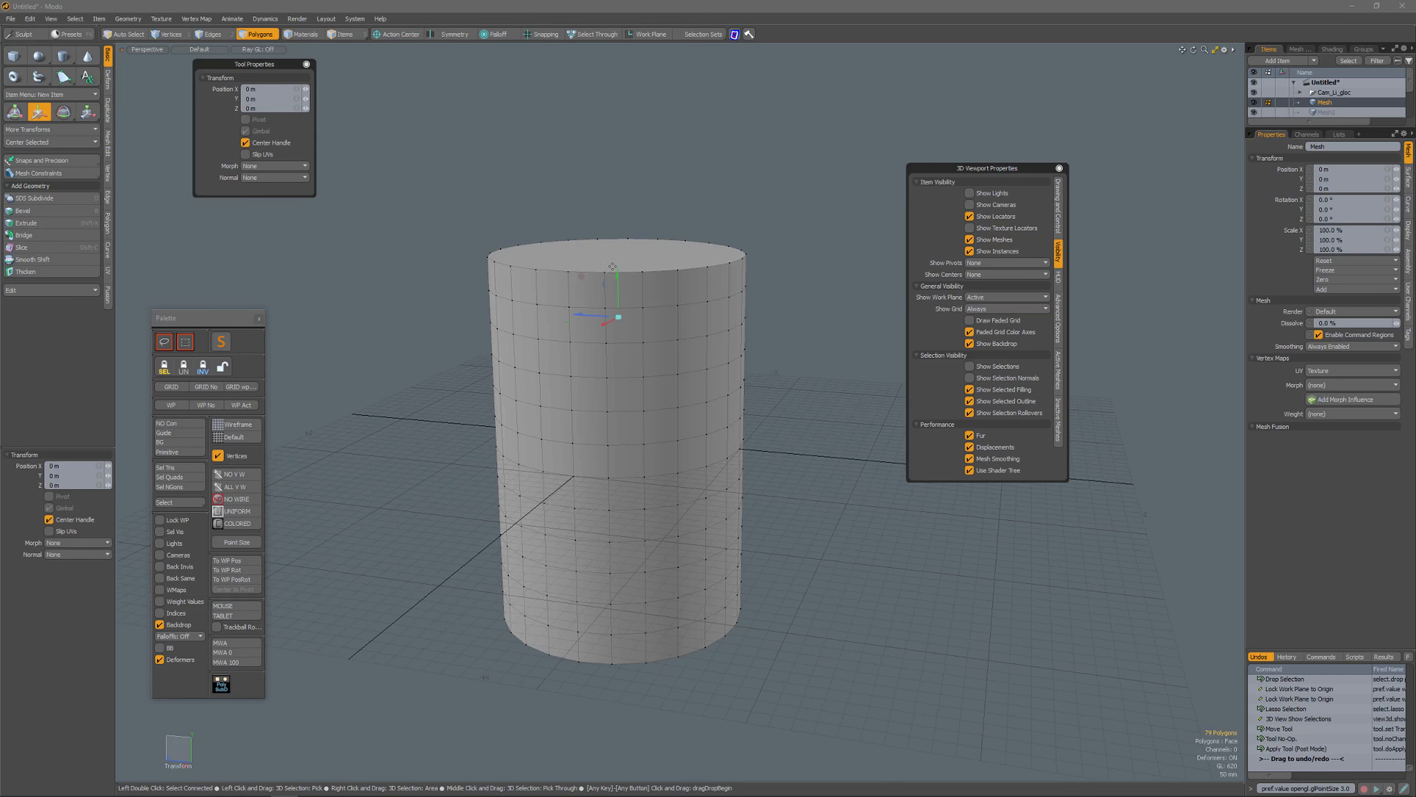
mouse_move(577, 281)
left_mouse_down()
mouse_move(574, 268)
mouse_move(697, 212)
mouse_move(602, 240)
mouse_move(552, 283)
left_mouse_up()
key("ctrl+z")
Step: Turn selection visibility back on with the palette, drop the Move tool, and clear the polygon selection
left_click(160, 531)
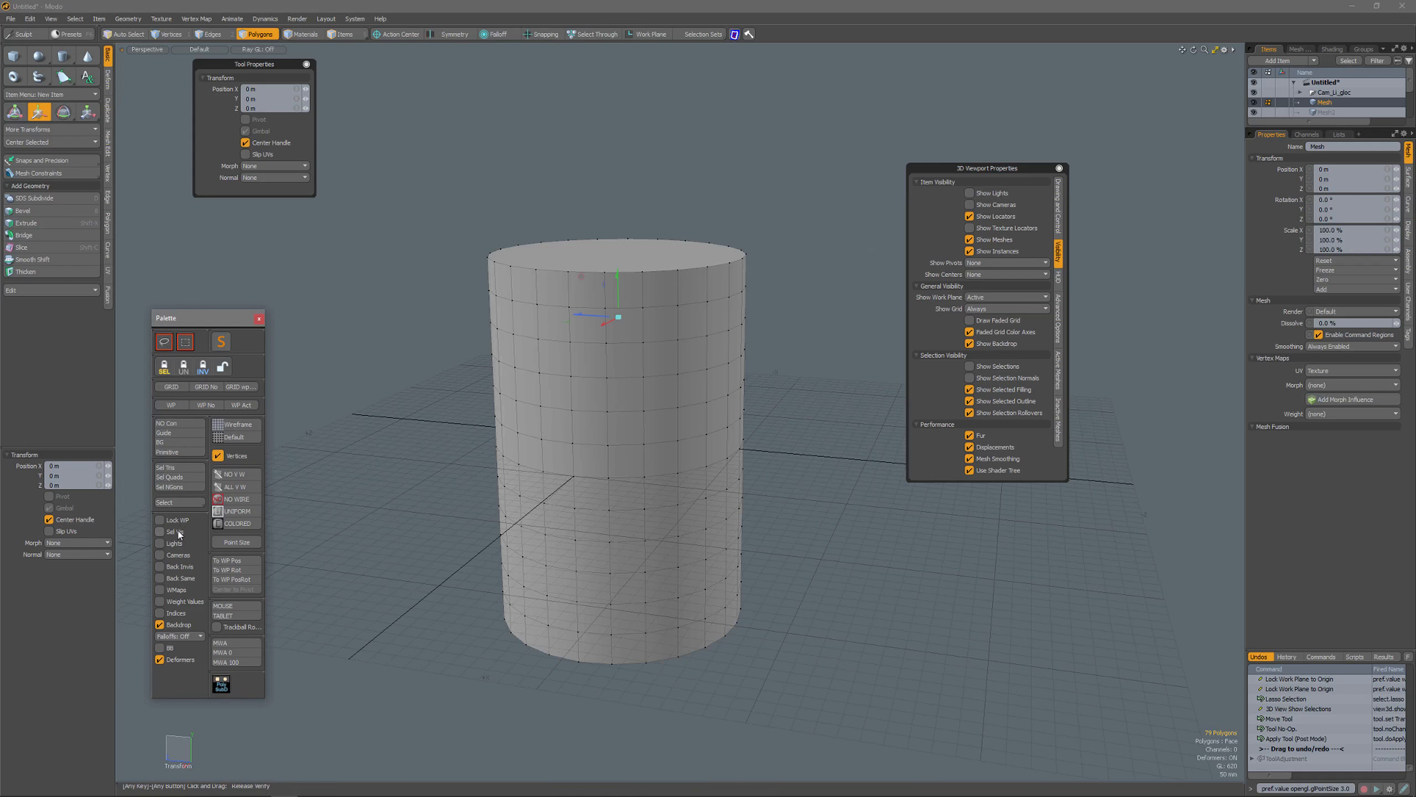
key("space")
left_click(419, 550)
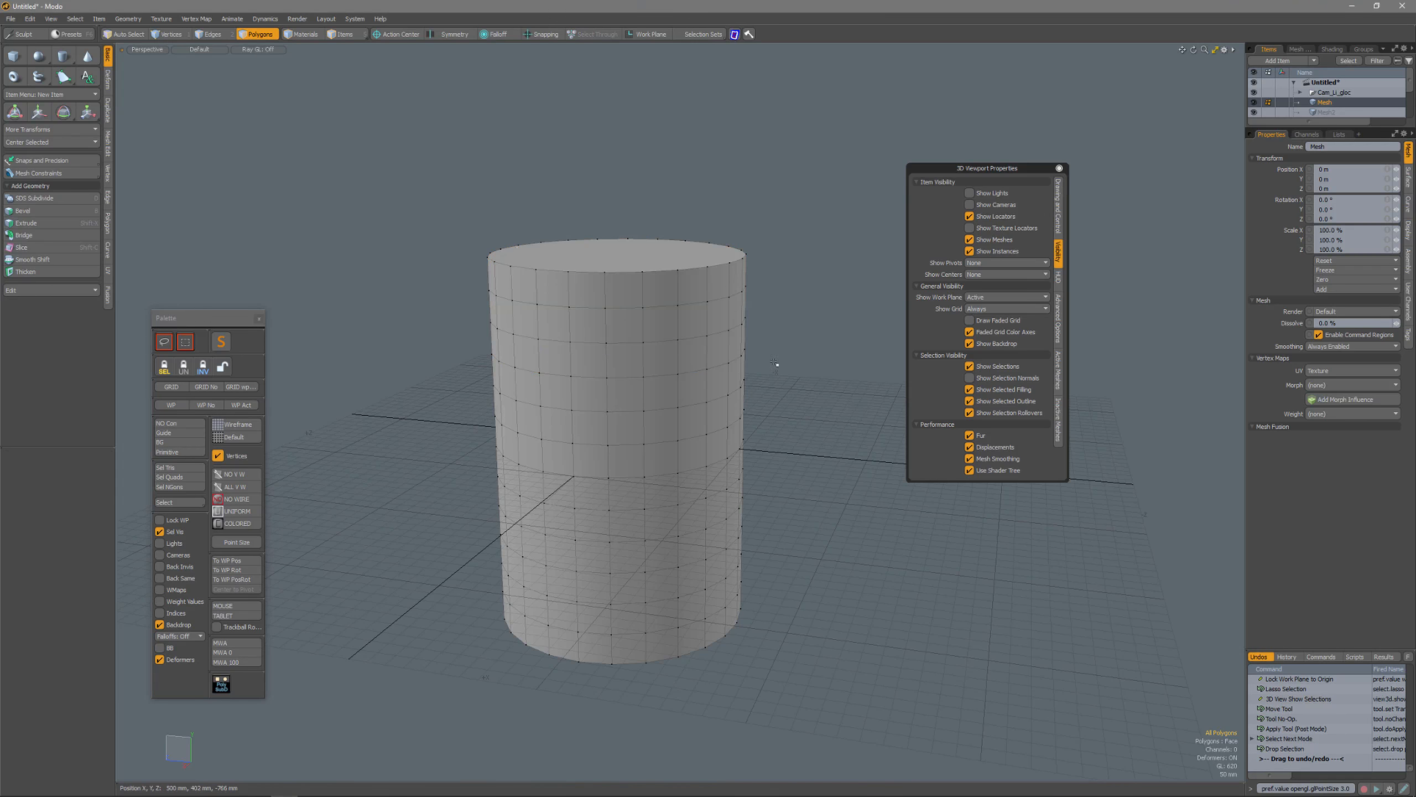
Step: Show lights and cameras in the 3D viewport with the palette's Lights and Cameras options
left_click(167, 542)
left_click(173, 555)
scroll(633, 494, "down", 5)
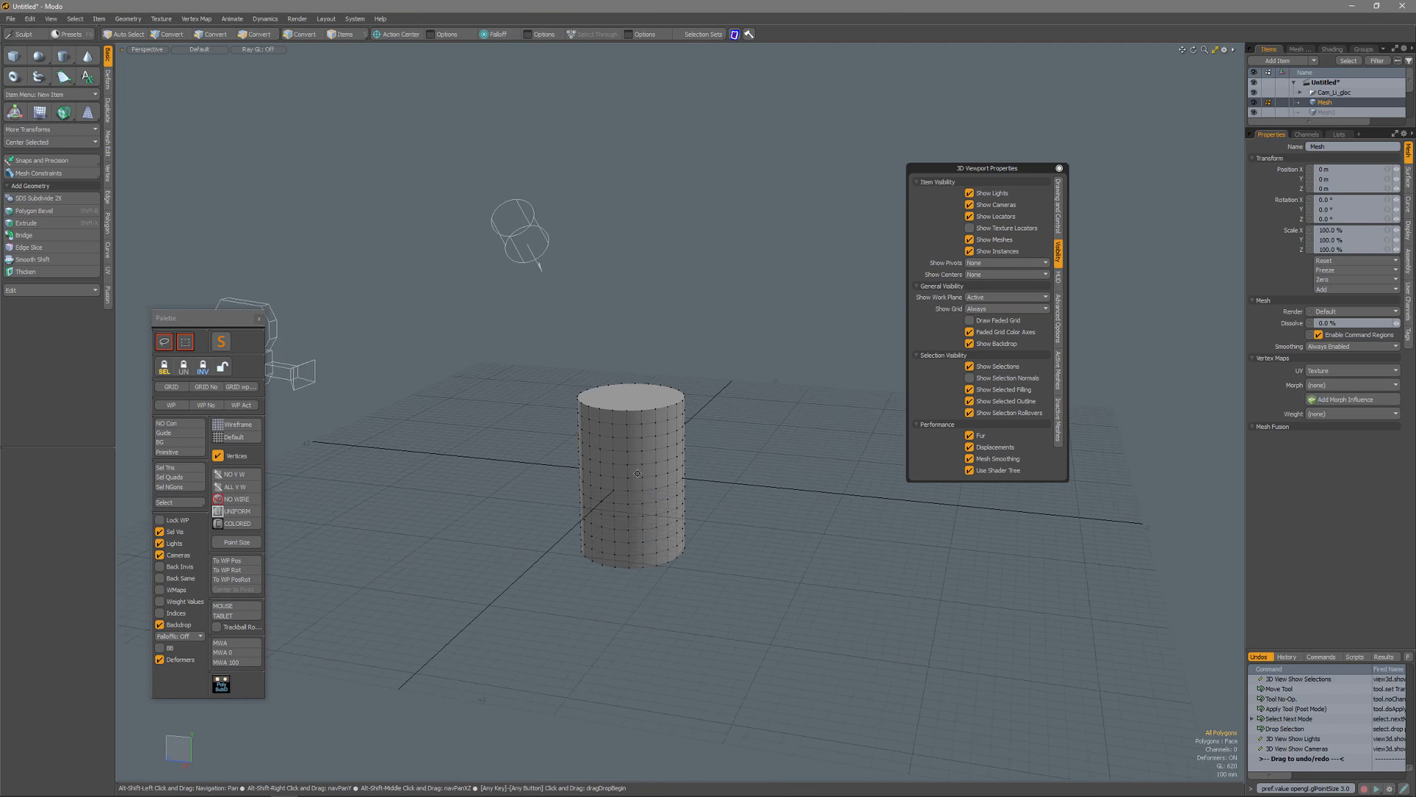
left_click_drag(632, 493, 686, 527, "alt+shift")
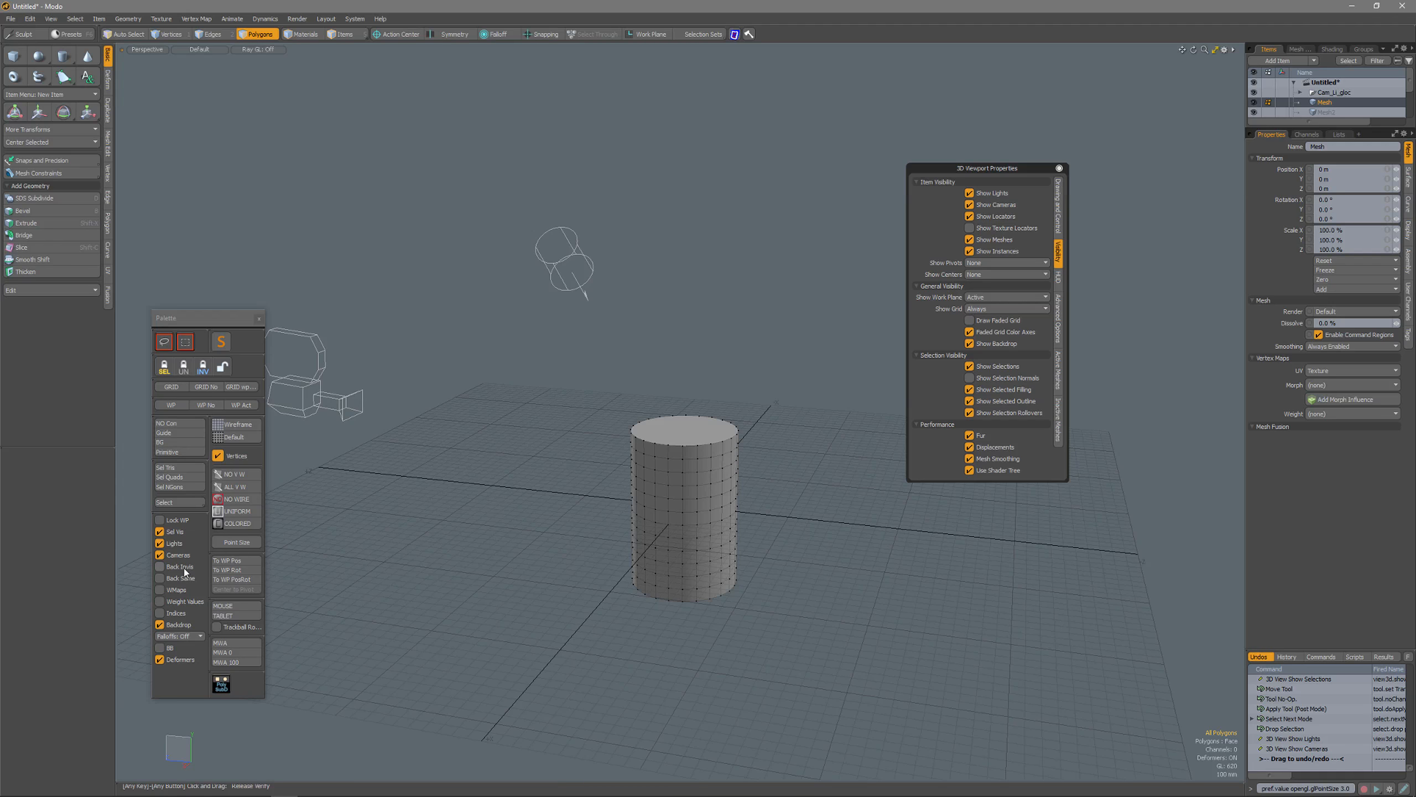
Step: Turn Lights and Cameras off in the palette, switching Sel Vis off and on again along the way
left_click(174, 532)
left_click(174, 544)
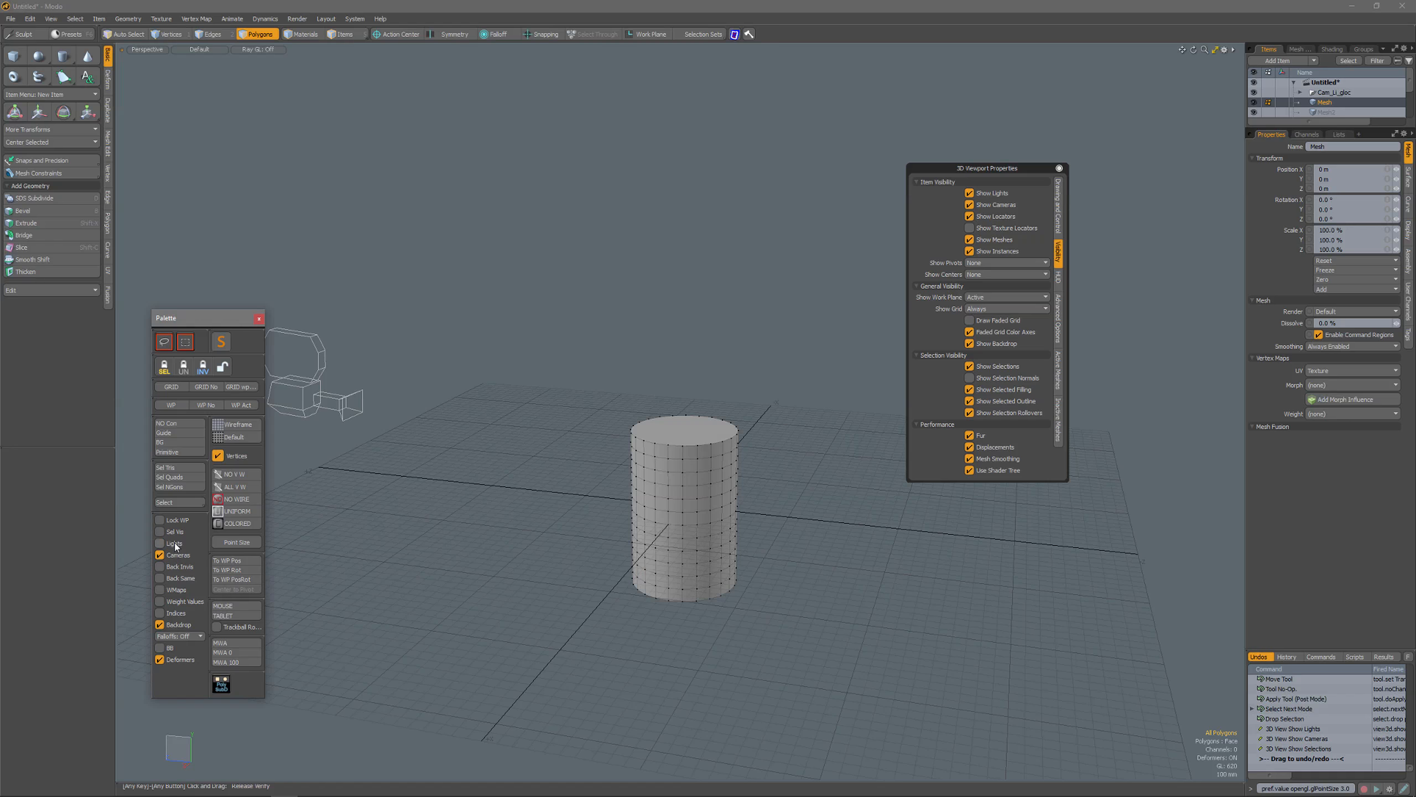
left_click(179, 552)
left_click(173, 533)
left_click(179, 556)
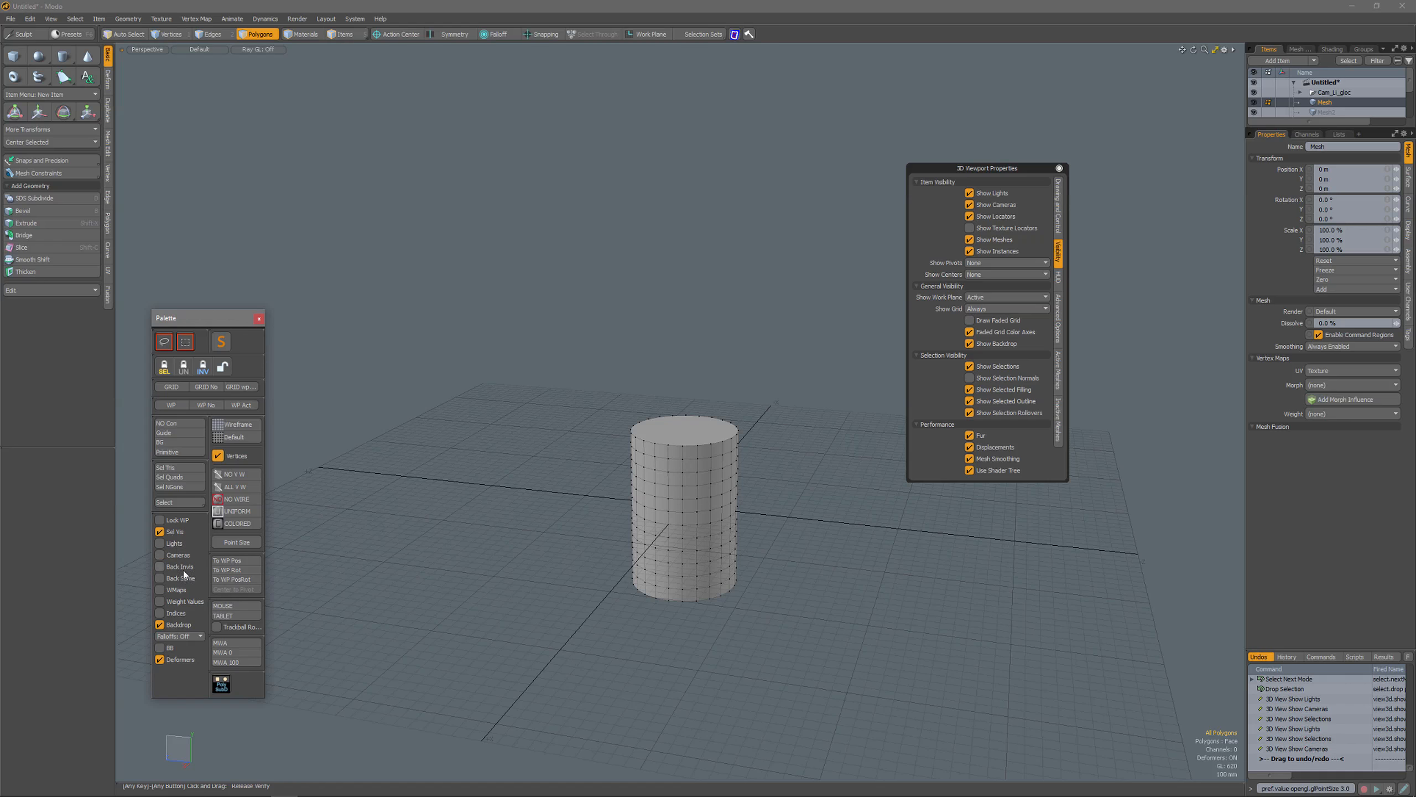
Step: Turn on Back Invis and Back Same in the palette and show the matching inactive mesh settings in the viewport properties
left_click(183, 567)
left_click(185, 580)
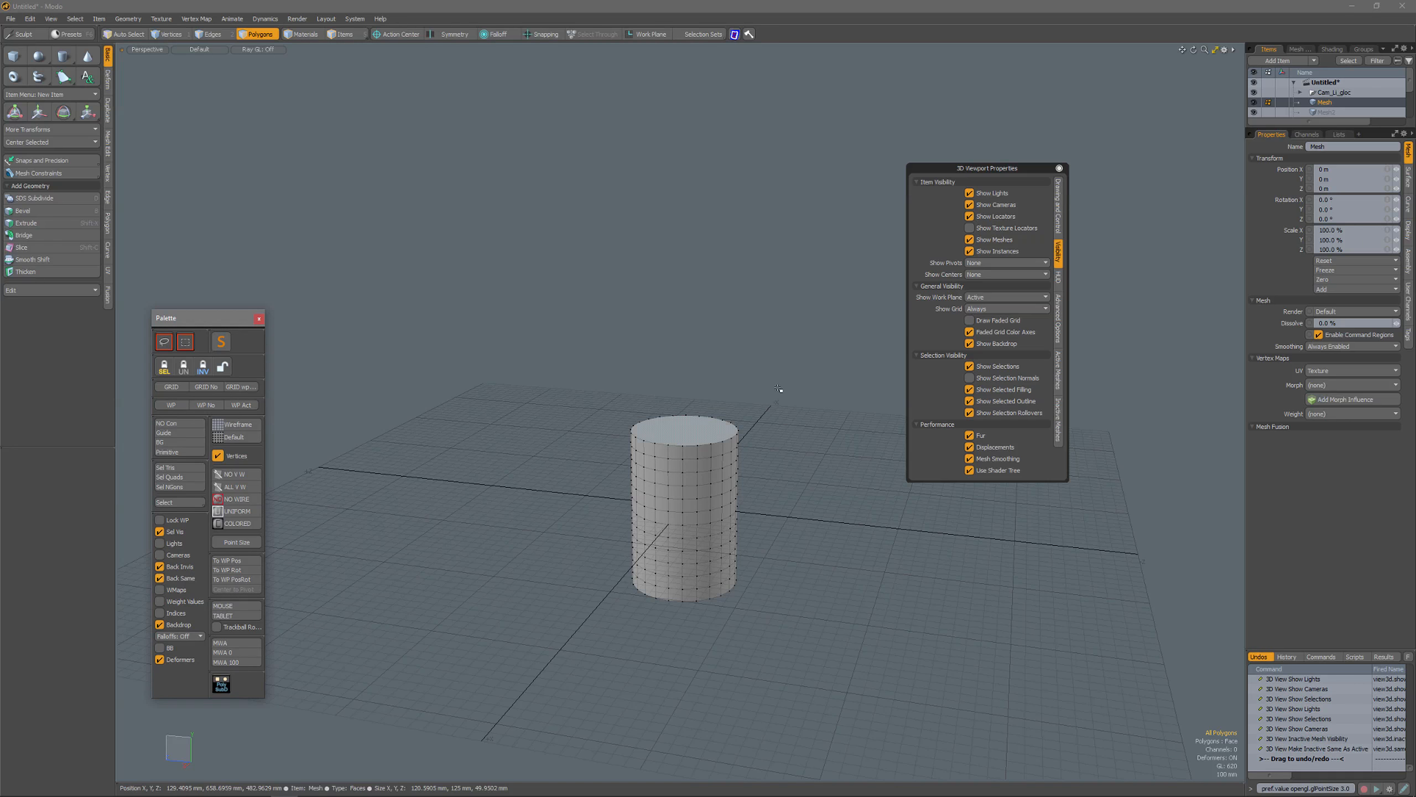
left_click(1059, 377)
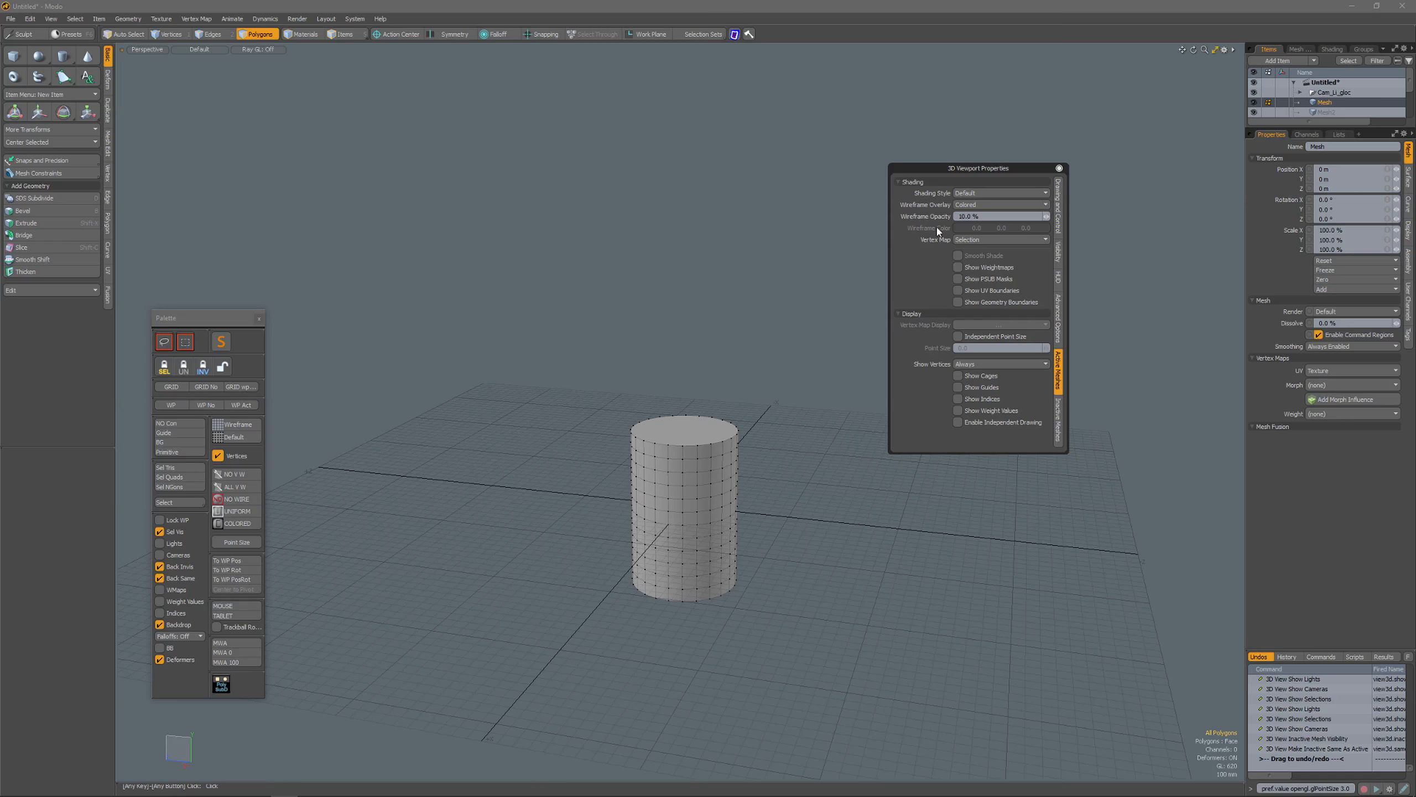
left_click(1058, 417)
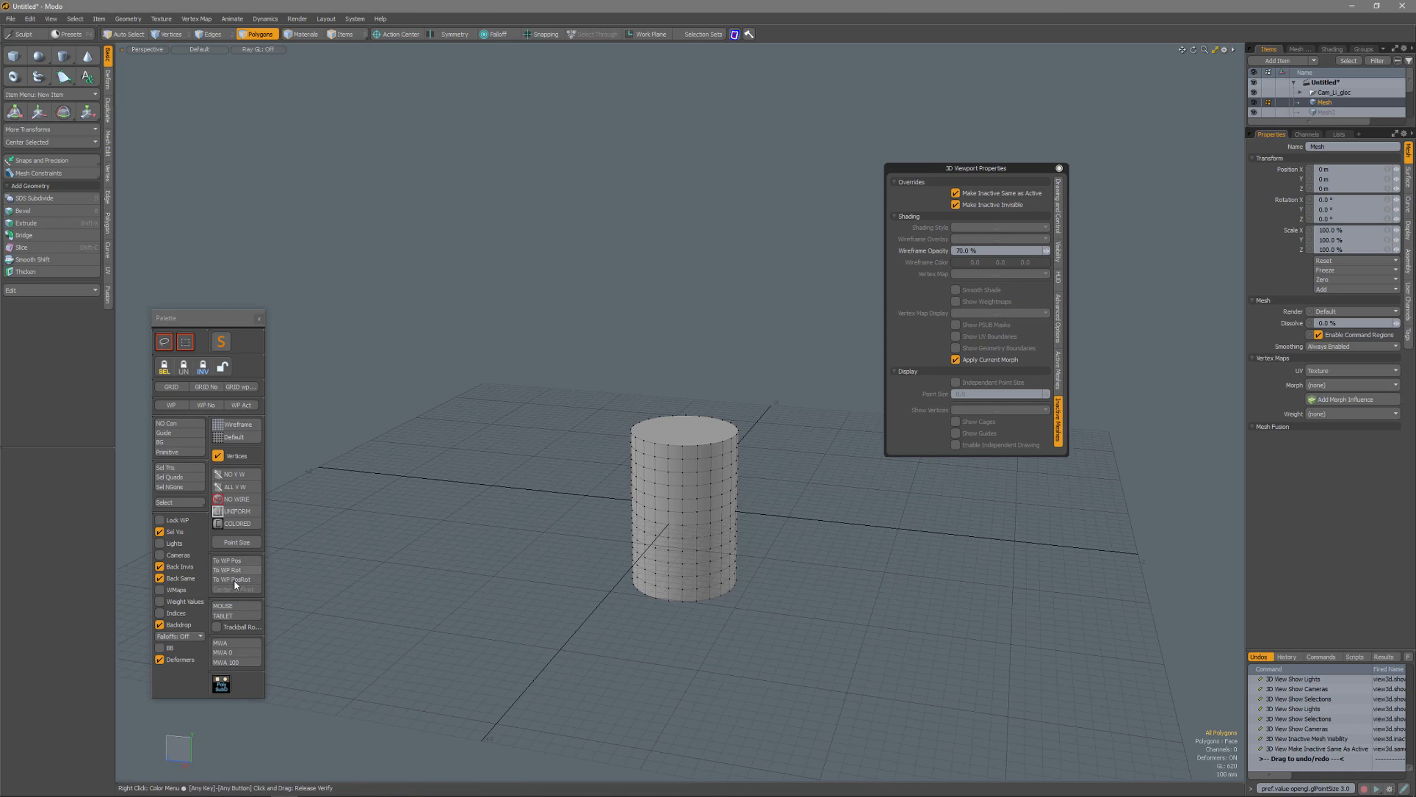
Step: Turn off Back Invis and Back Same in the palette and close the 3D viewport properties window
left_click(178, 567)
left_click(180, 579)
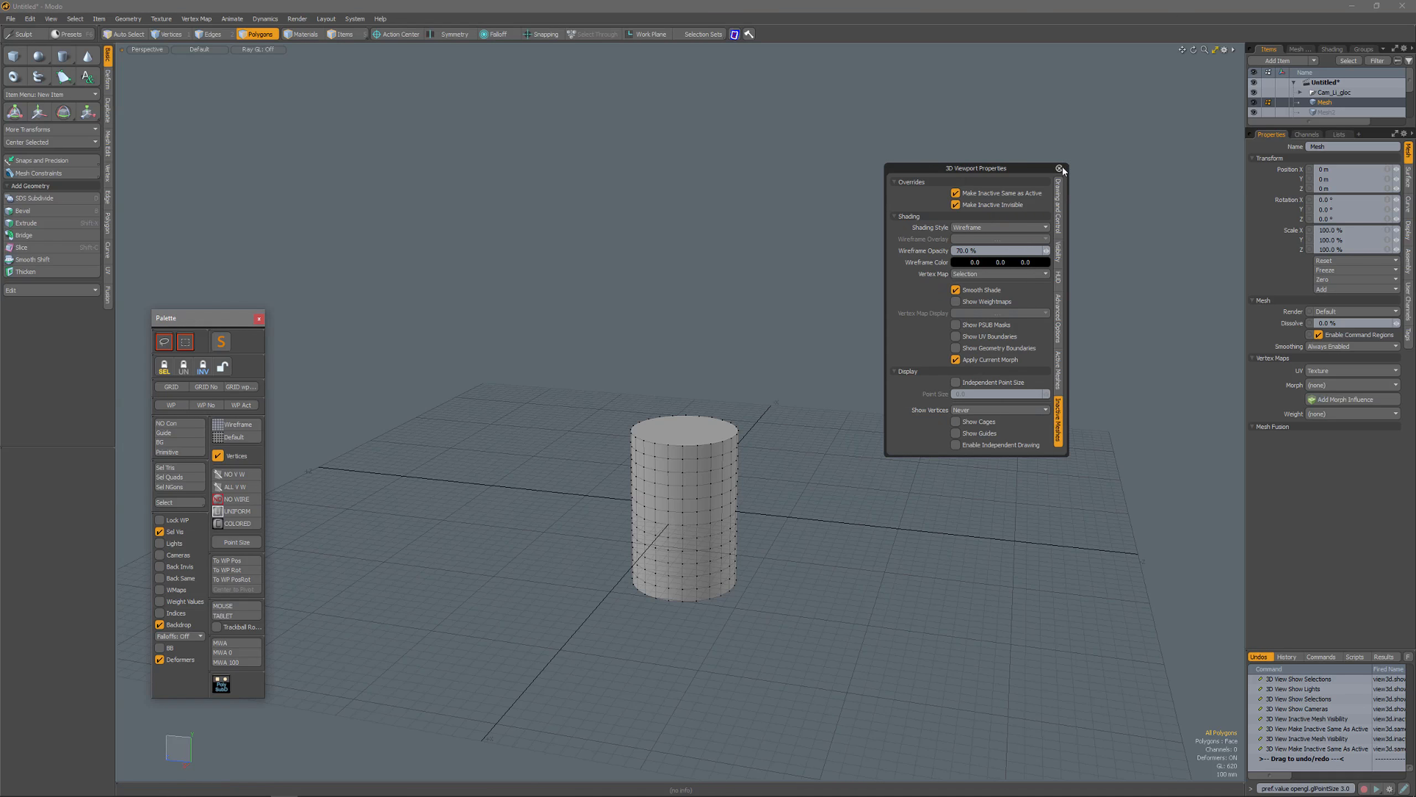
left_click(1059, 169)
Step: Turn Back Invis and Back Same on and off again in the palette, repositioning the palette window
left_click_drag(201, 316, 58, 381)
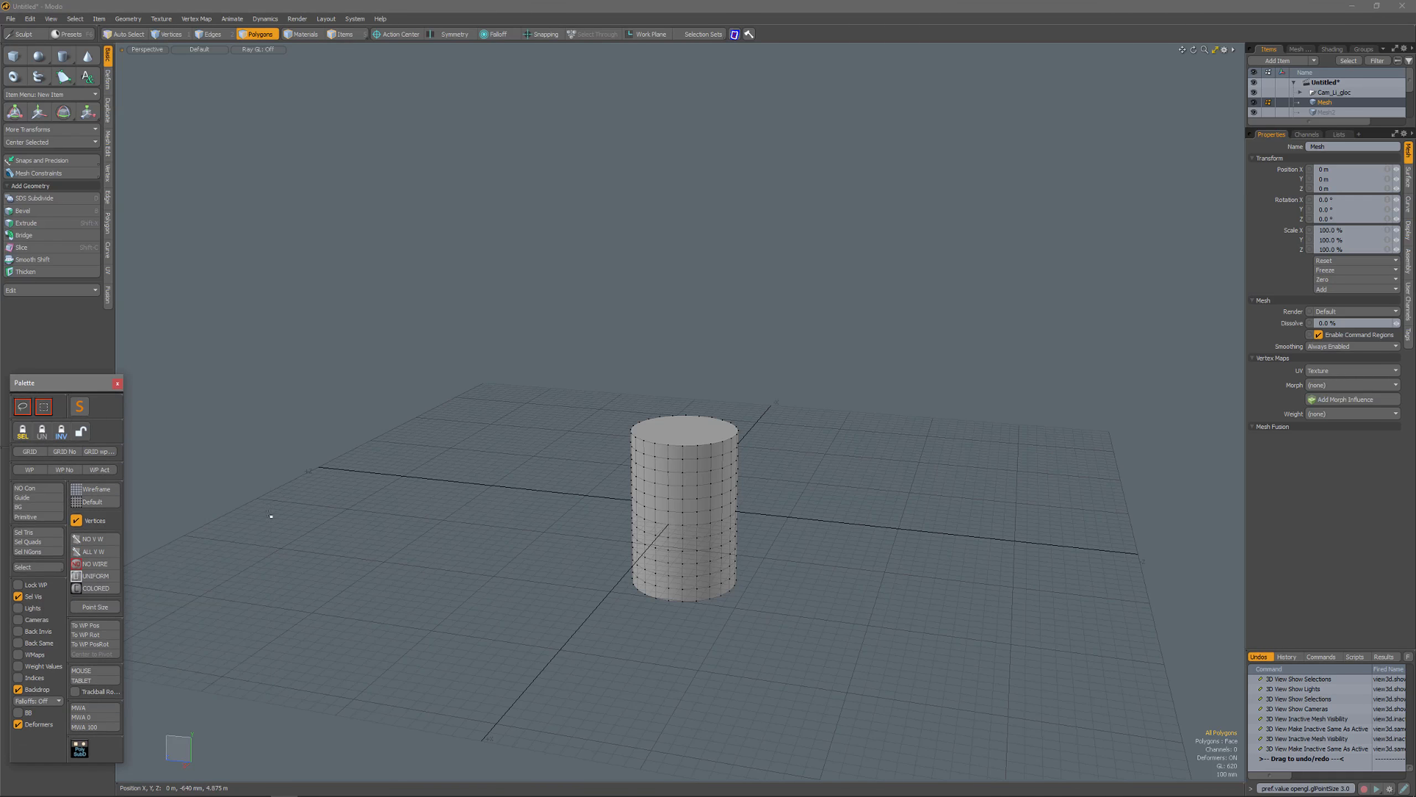
left_click(38, 632)
left_click(38, 643)
key("o")
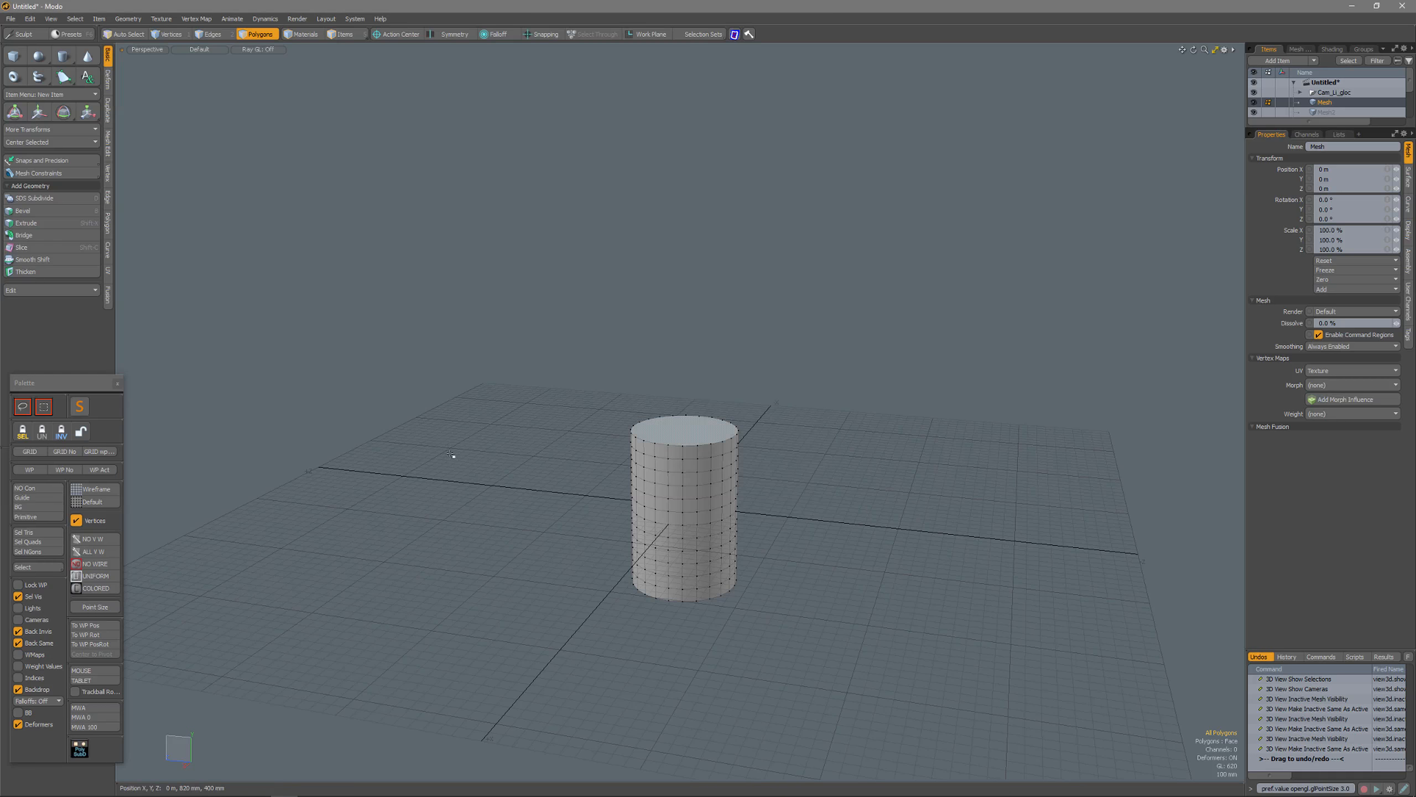
left_click(35, 632)
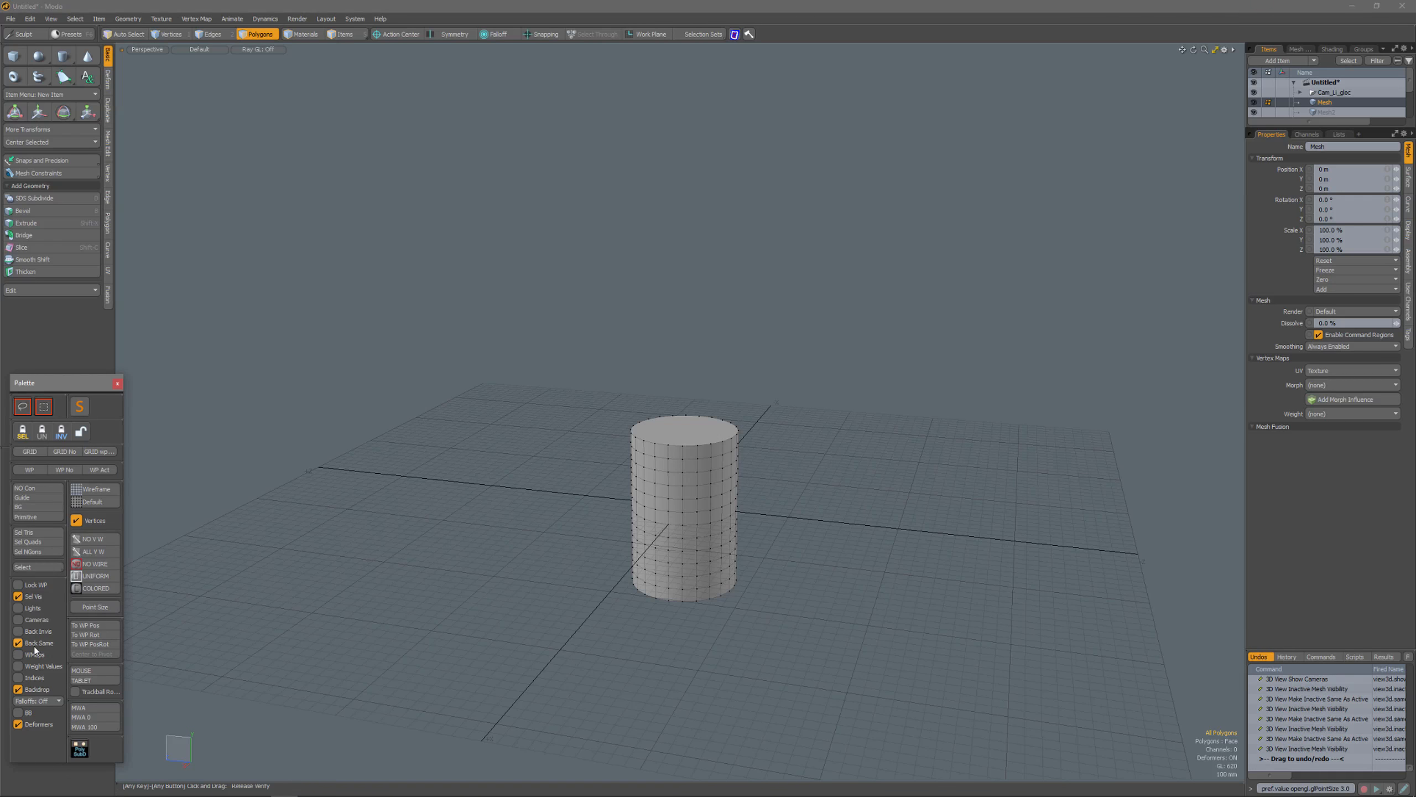
left_click_drag(72, 387, 176, 369)
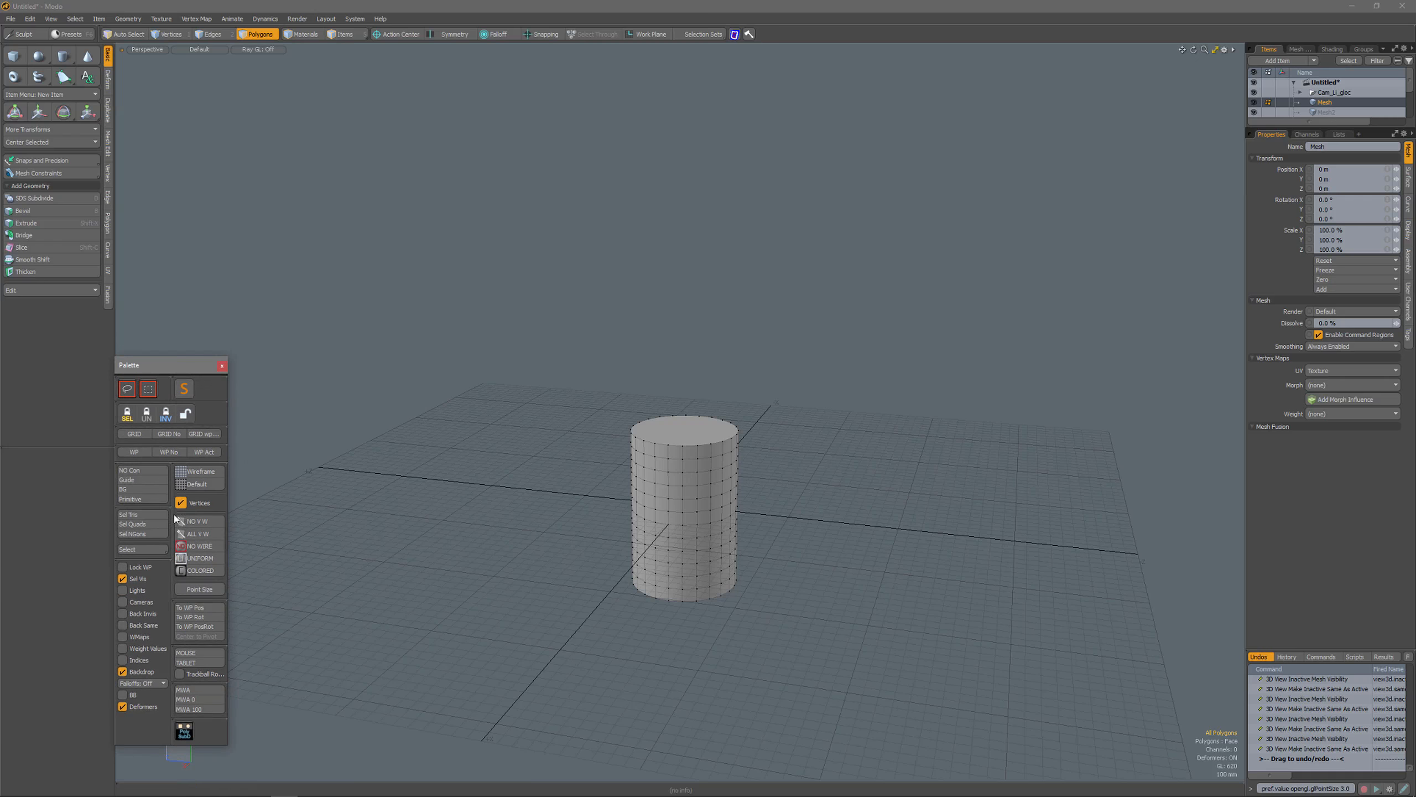
Step: Turn on WMaps and Weight Values in the palette and show the matching active mesh settings in the viewport properties
left_click(139, 648)
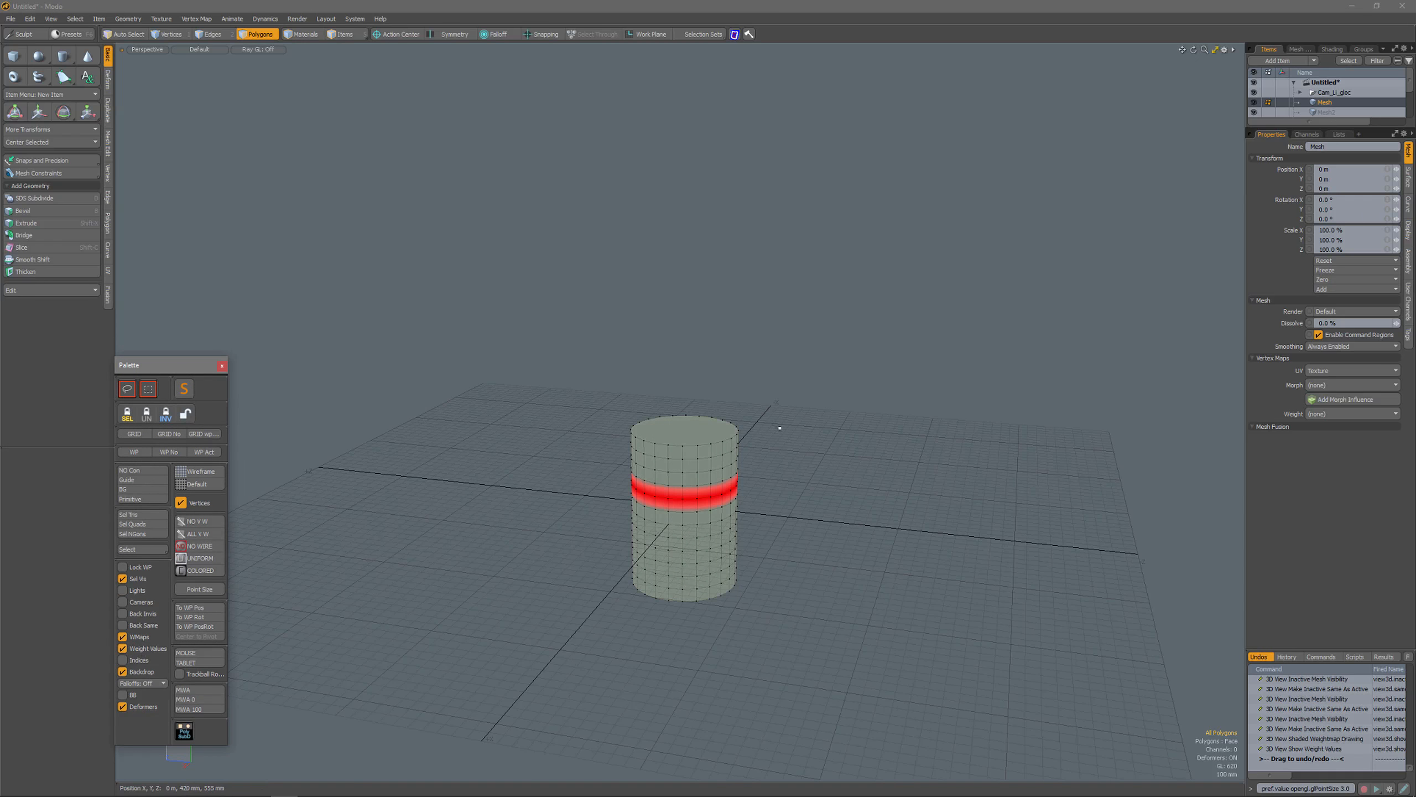
key("o")
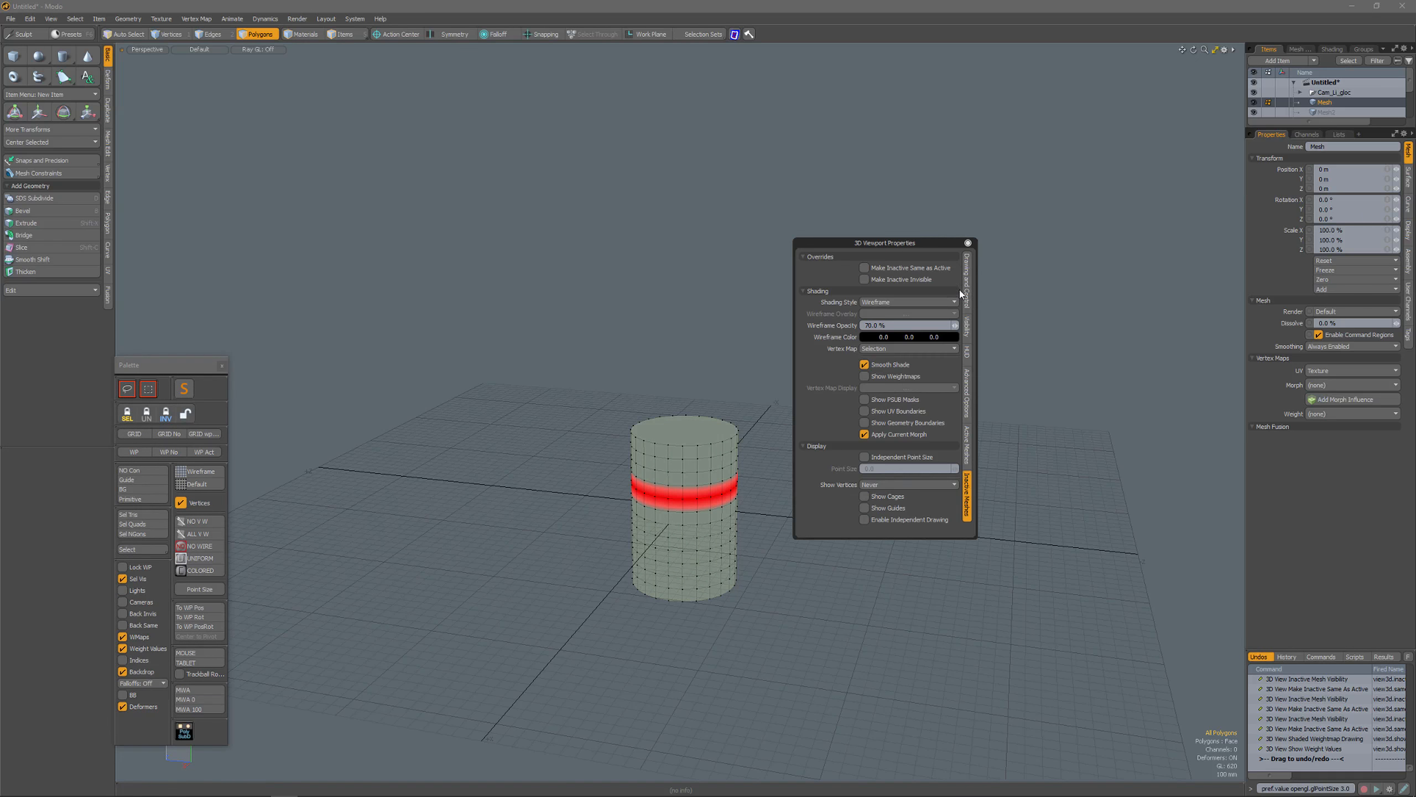
left_click(967, 449)
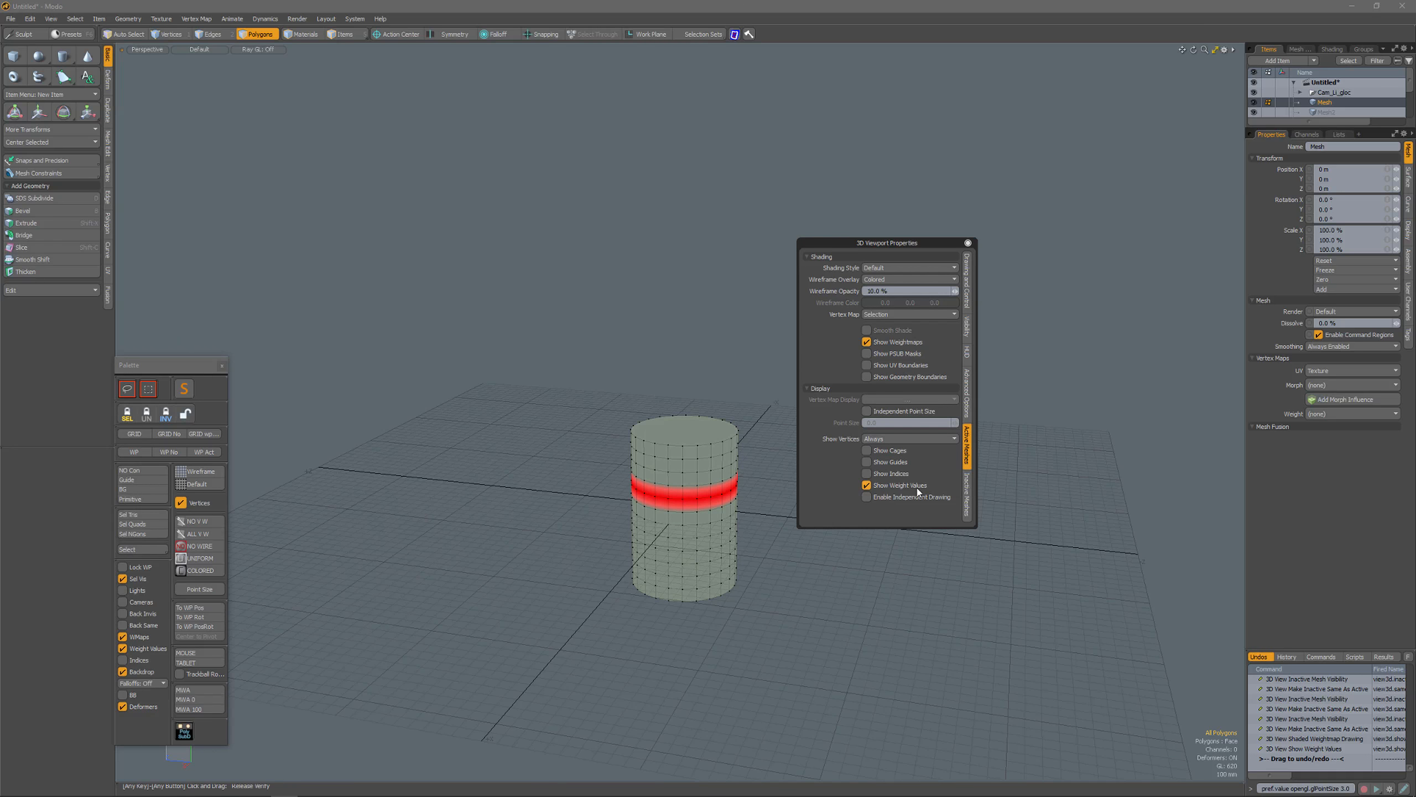
Step: Show the mesh's vertex map list and convert the cylinder to a subdivision surface
left_click_drag(695, 507, 753, 539, "ctrl+alt")
left_click_drag(753, 540, 587, 494, "alt+shift")
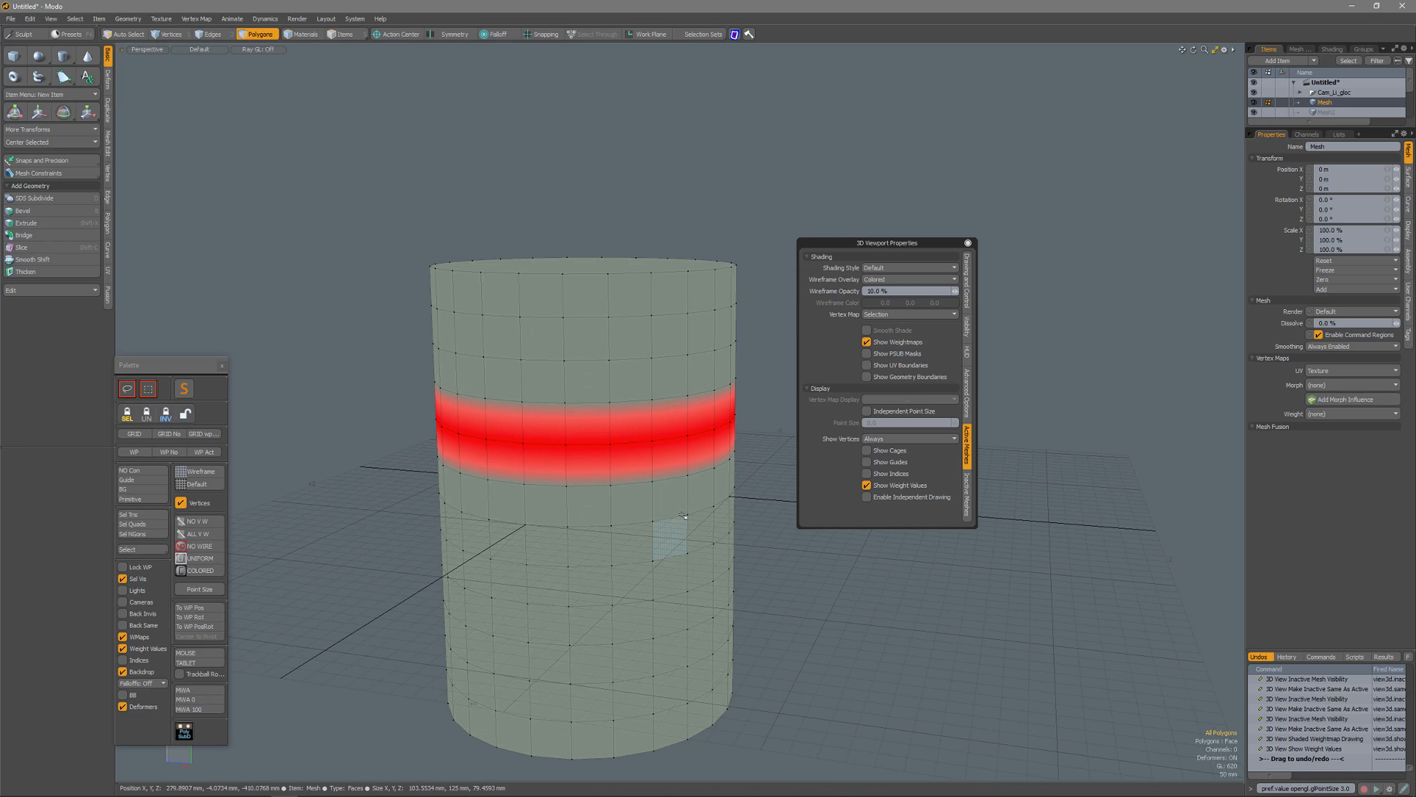
left_click(1341, 135)
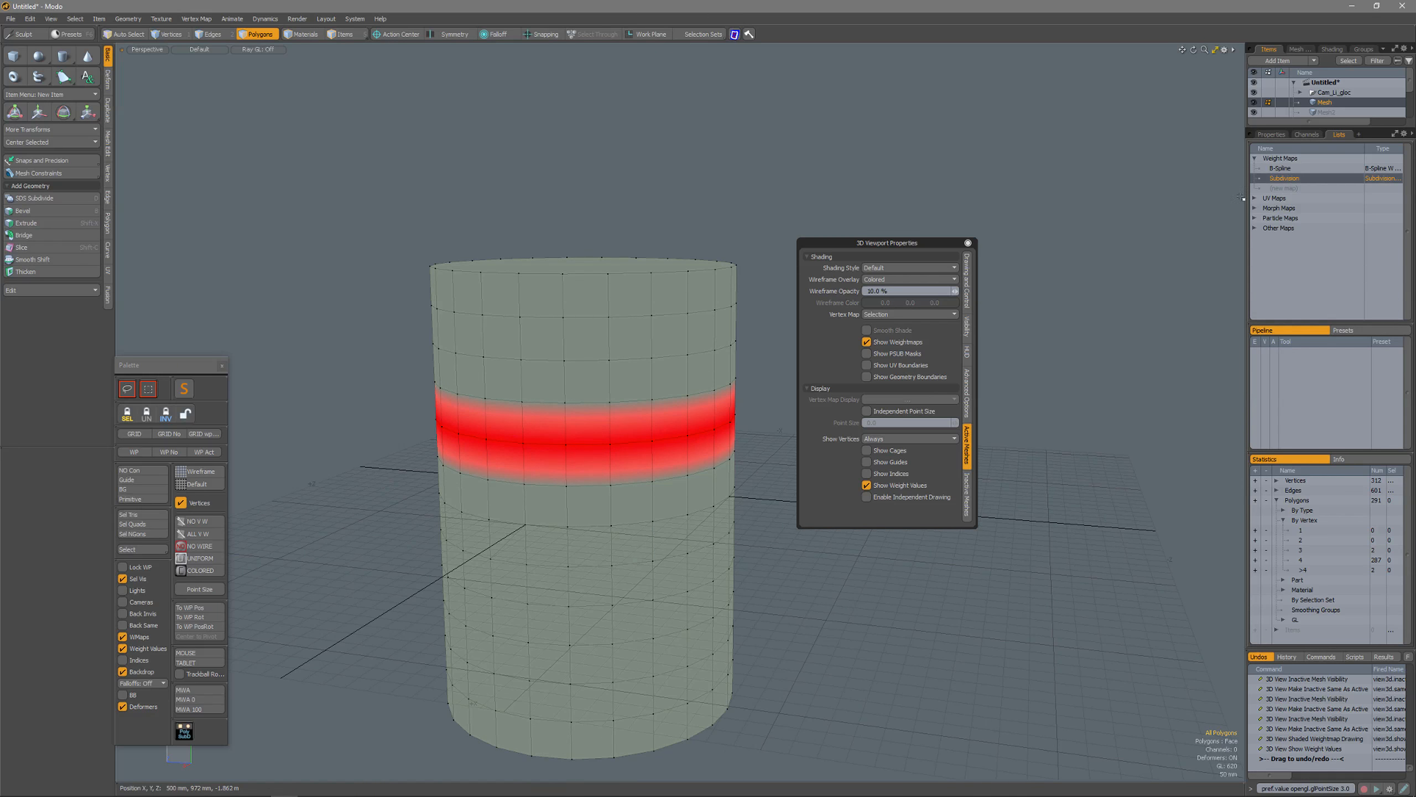
key("Tab")
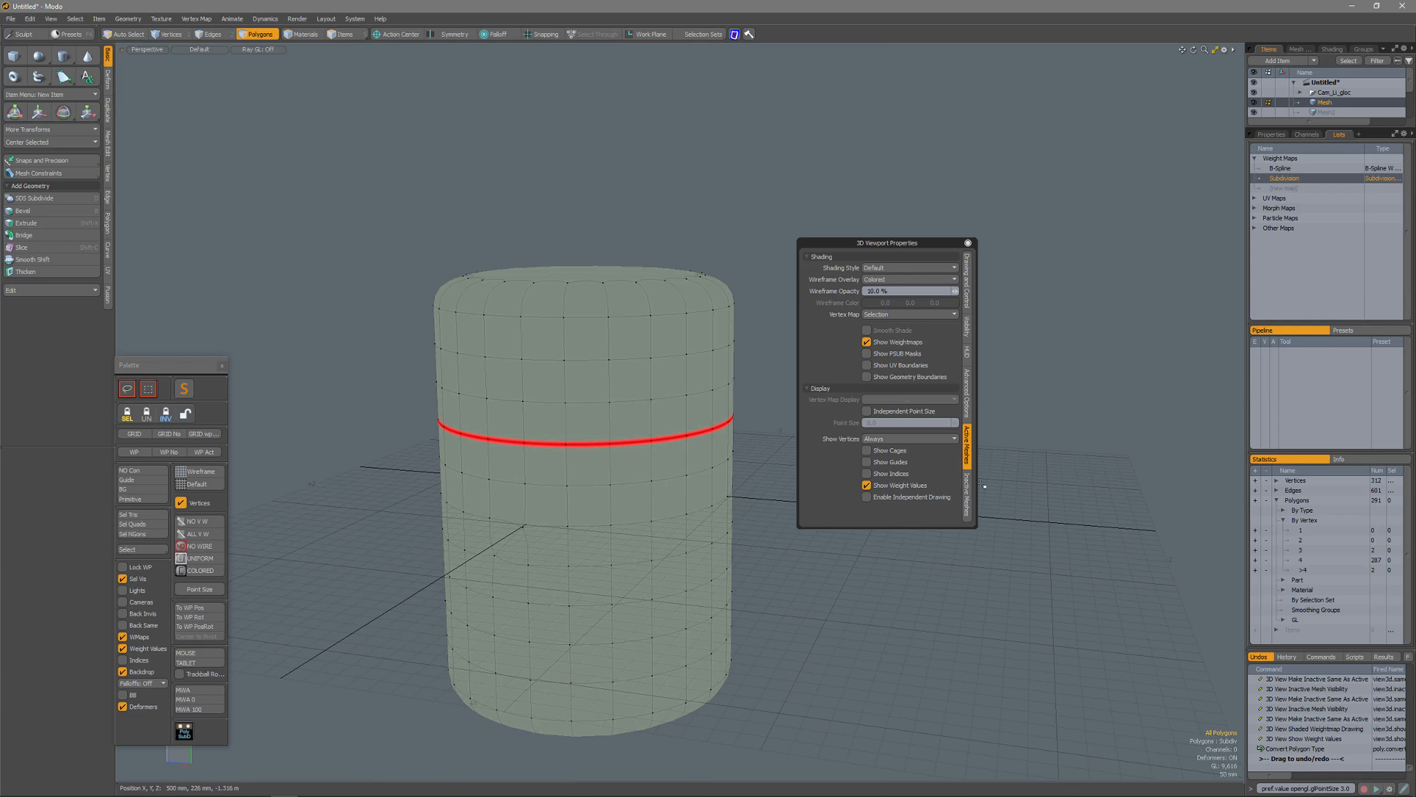
Step: Switch to Edges mode and select the weighted edge loop around the cylinder to display its weight values
key("space")
key("space")
double_click(623, 444)
scroll(623, 444, "up", 5)
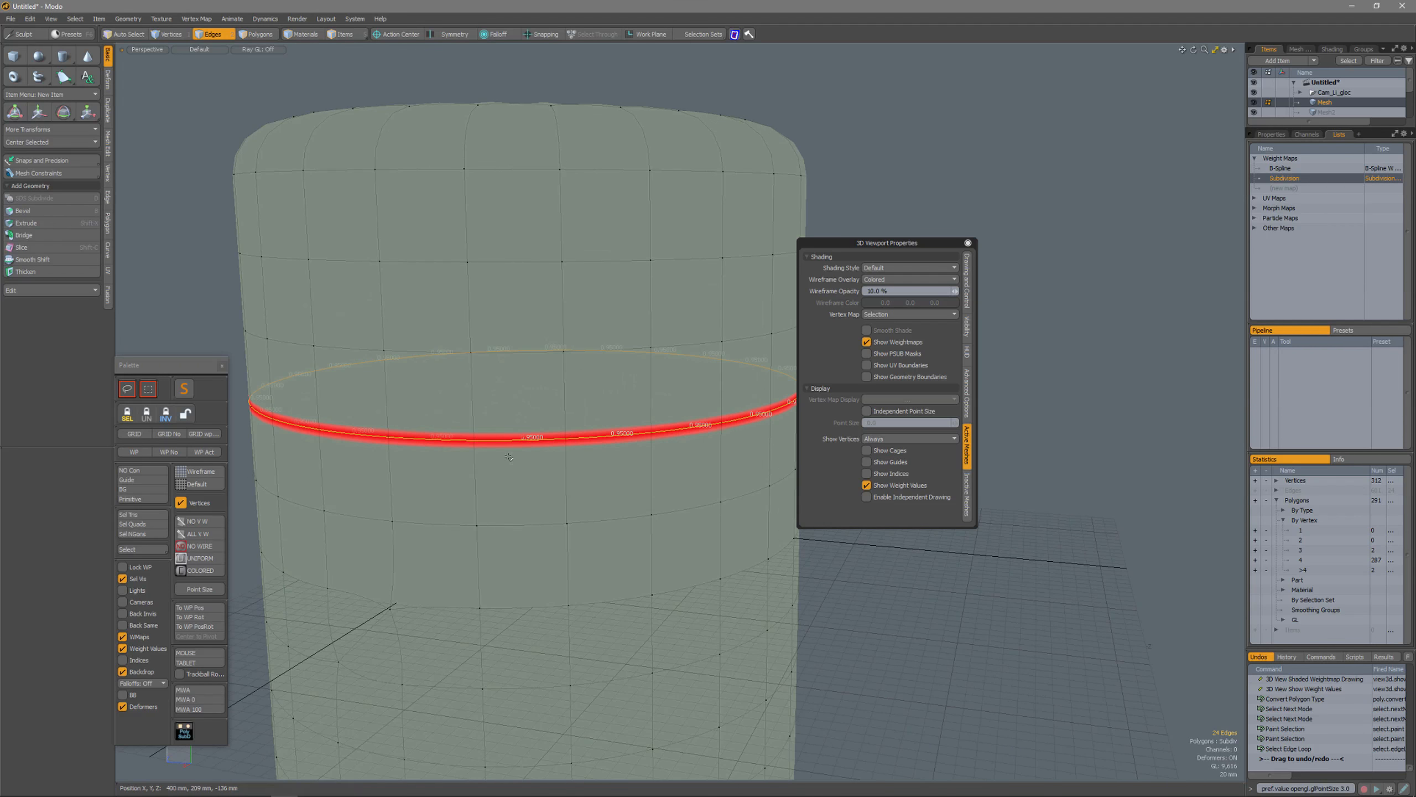
Step: Turn off Weight Values and WMaps in the palette and clear the edge loop selection
left_click(153, 647)
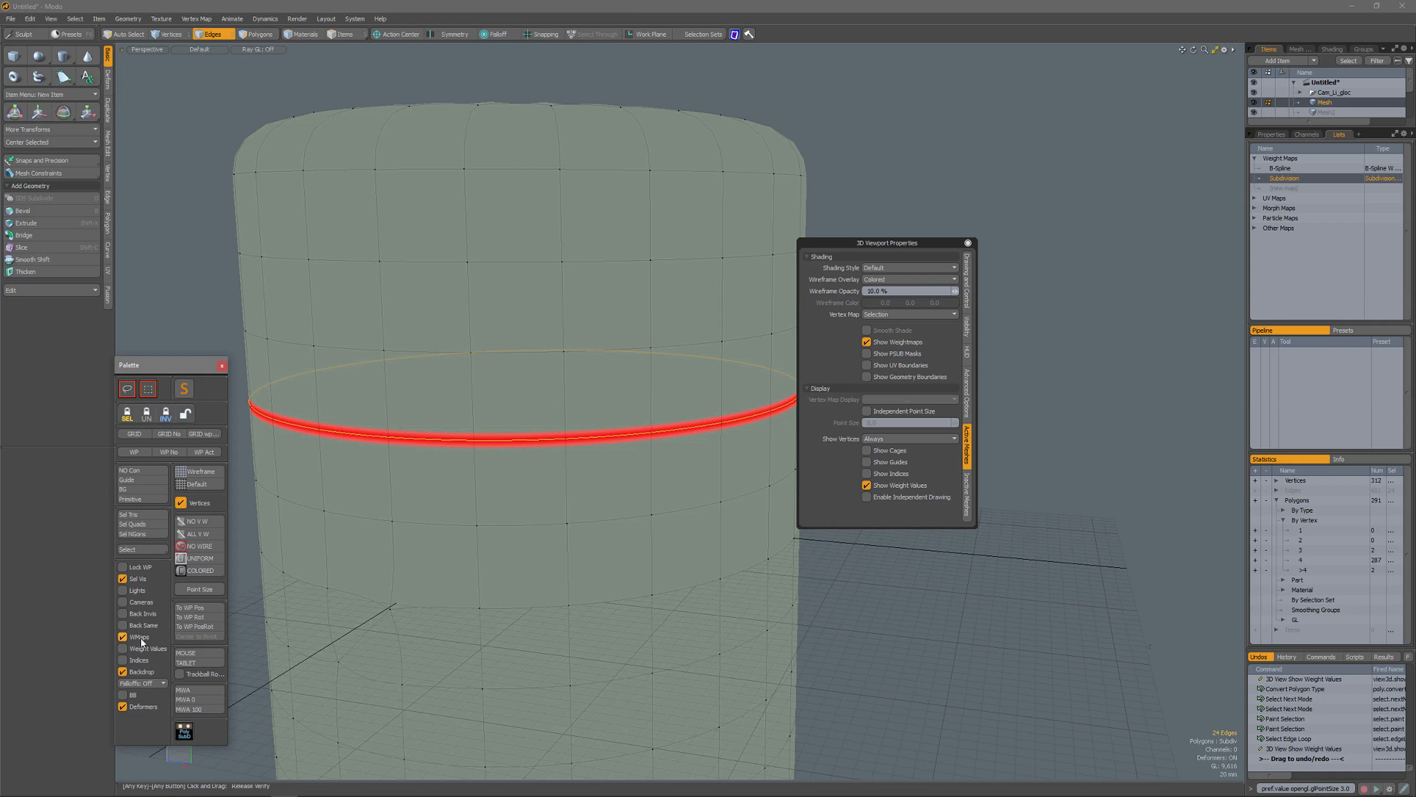
left_click(123, 636)
left_click_drag(613, 447, 552, 447, "ctrl+alt")
left_click(700, 265)
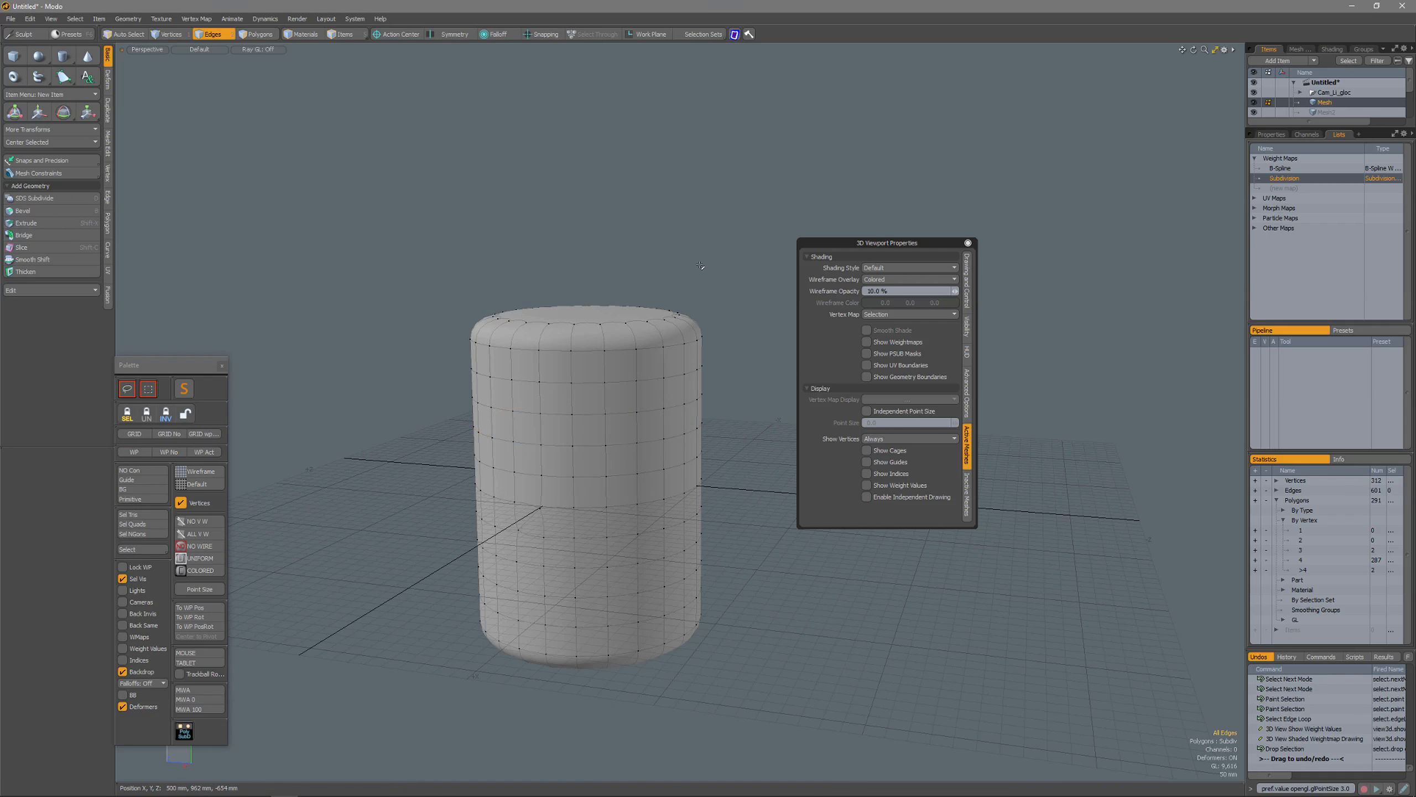
Step: Switch the viewport shading style to Vertex Map and back to Default
left_click(202, 51)
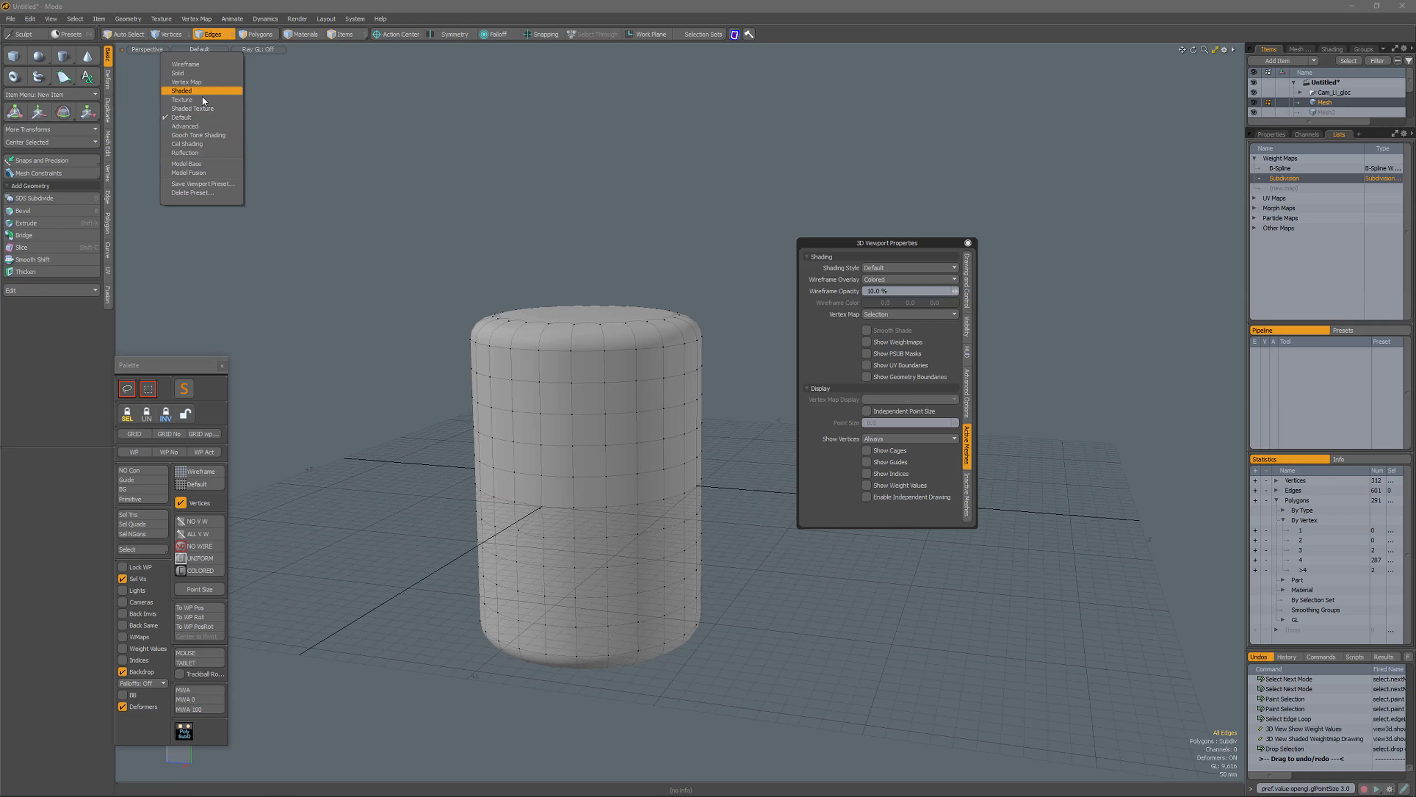
left_click(201, 83)
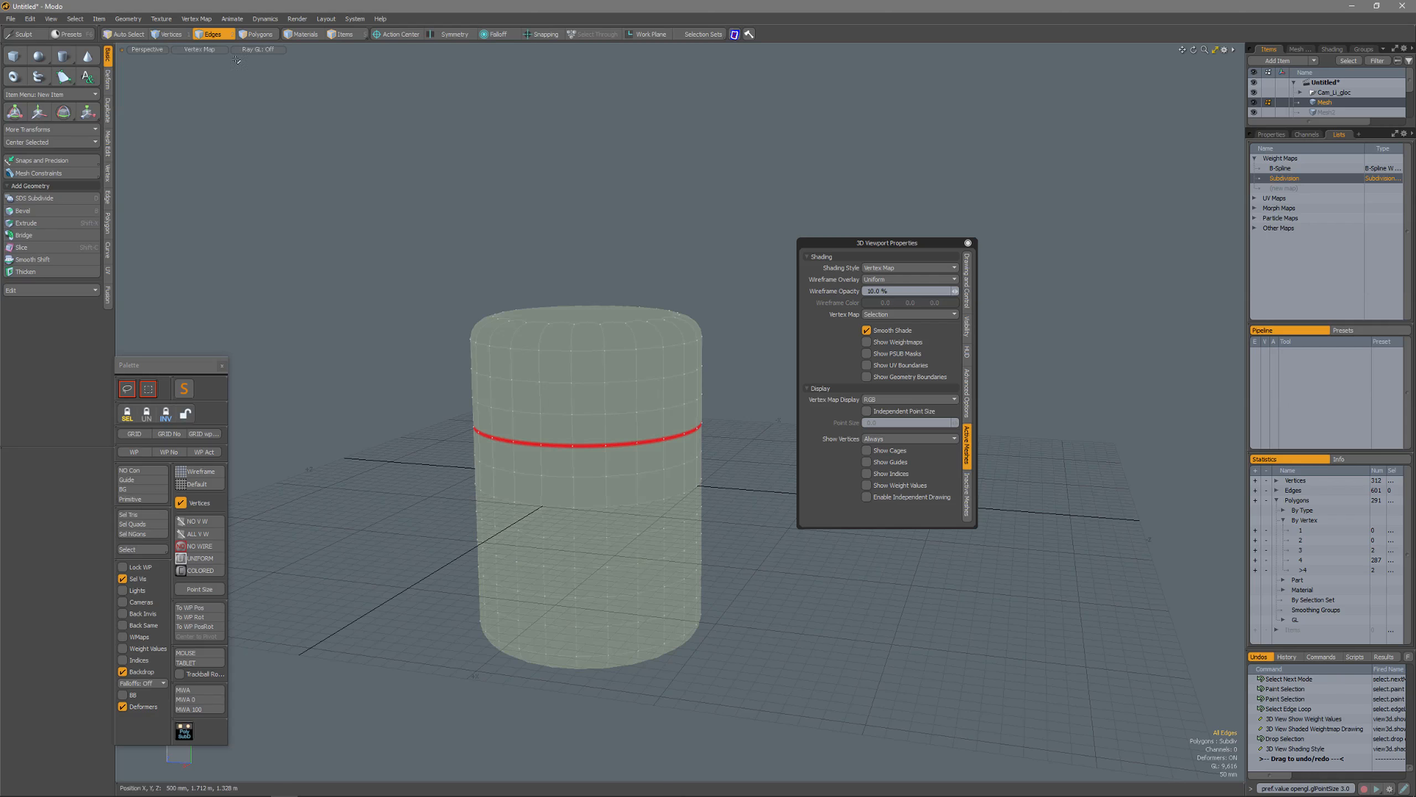
left_click(214, 51)
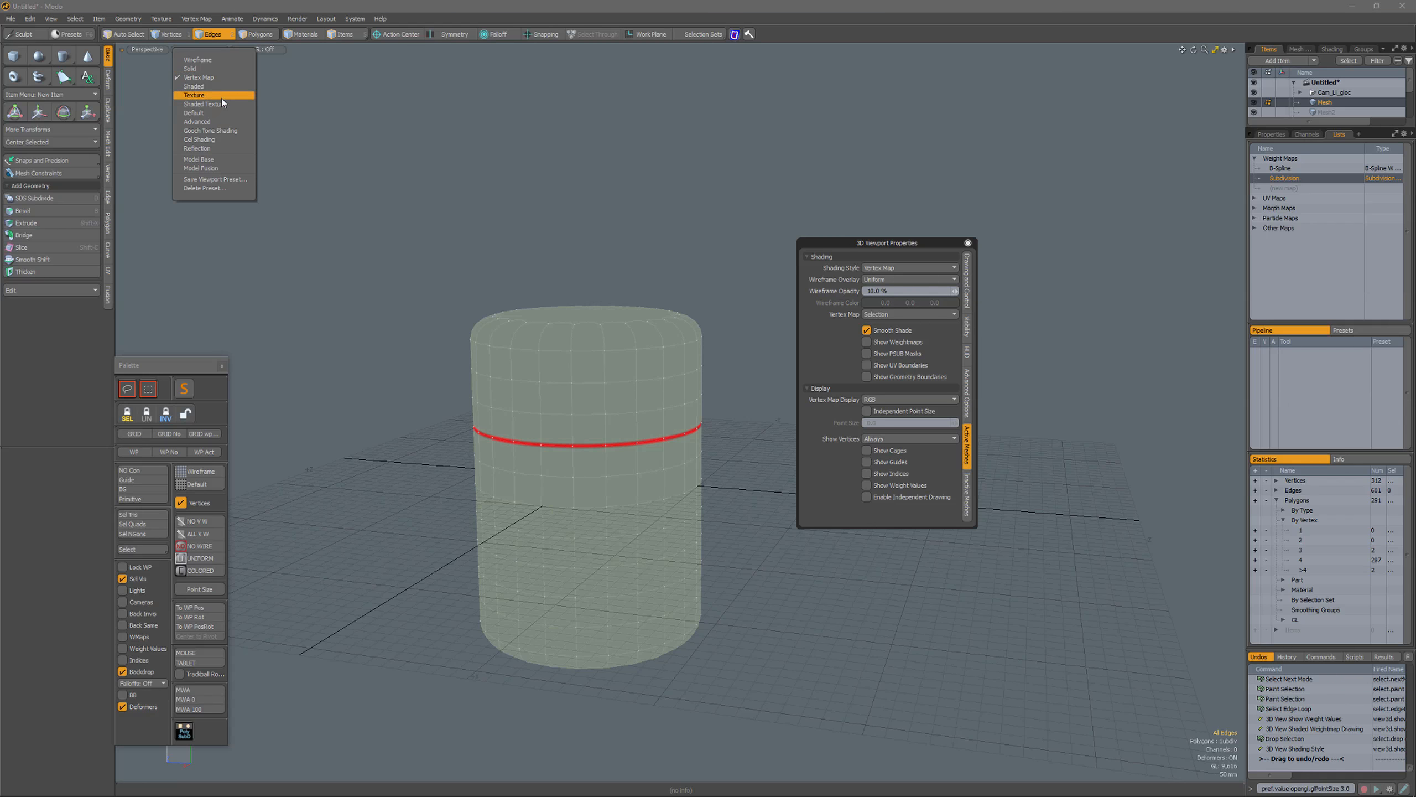
left_click(220, 116)
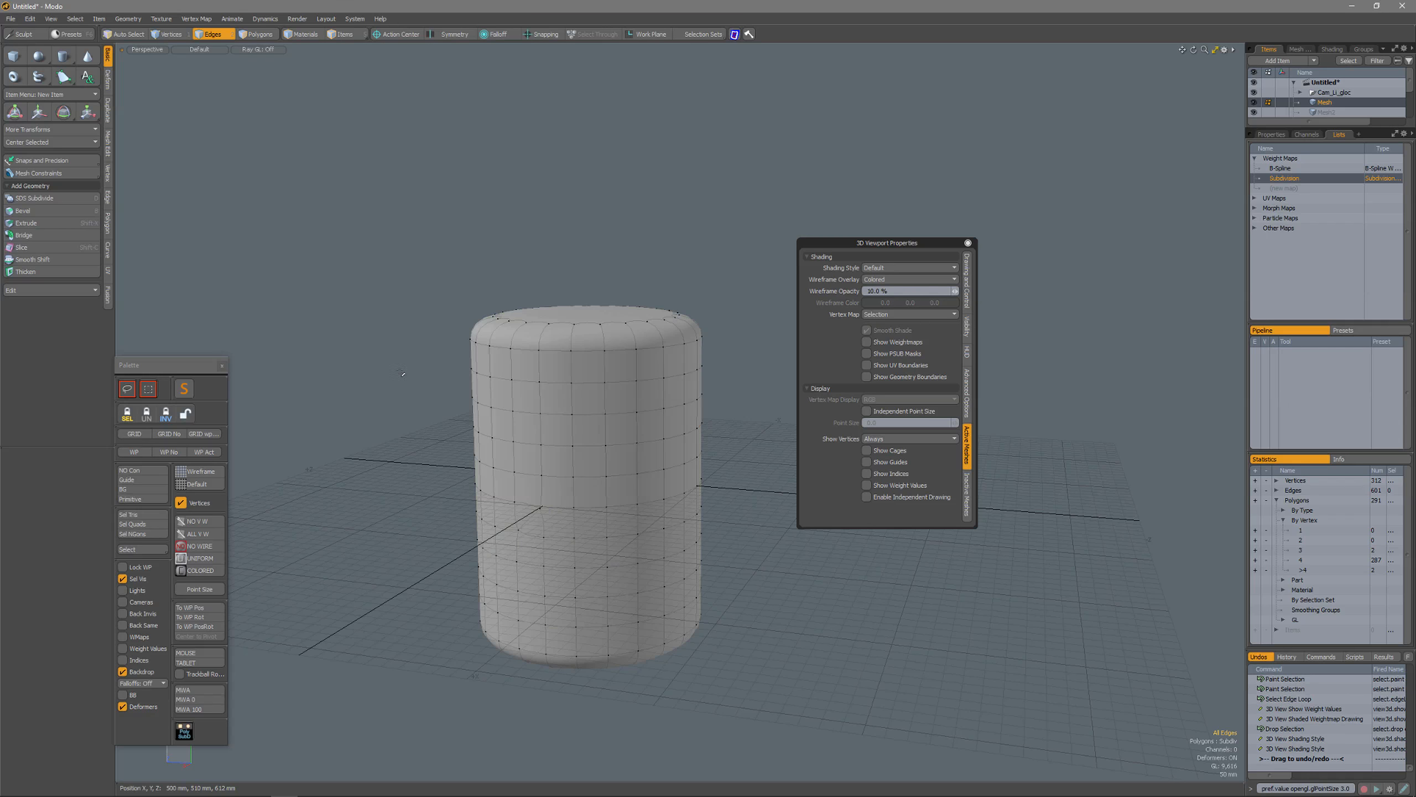
Step: Select the edge loop just below the weighted one and turn on WMaps and Weight Values in the palette
double_click(570, 475)
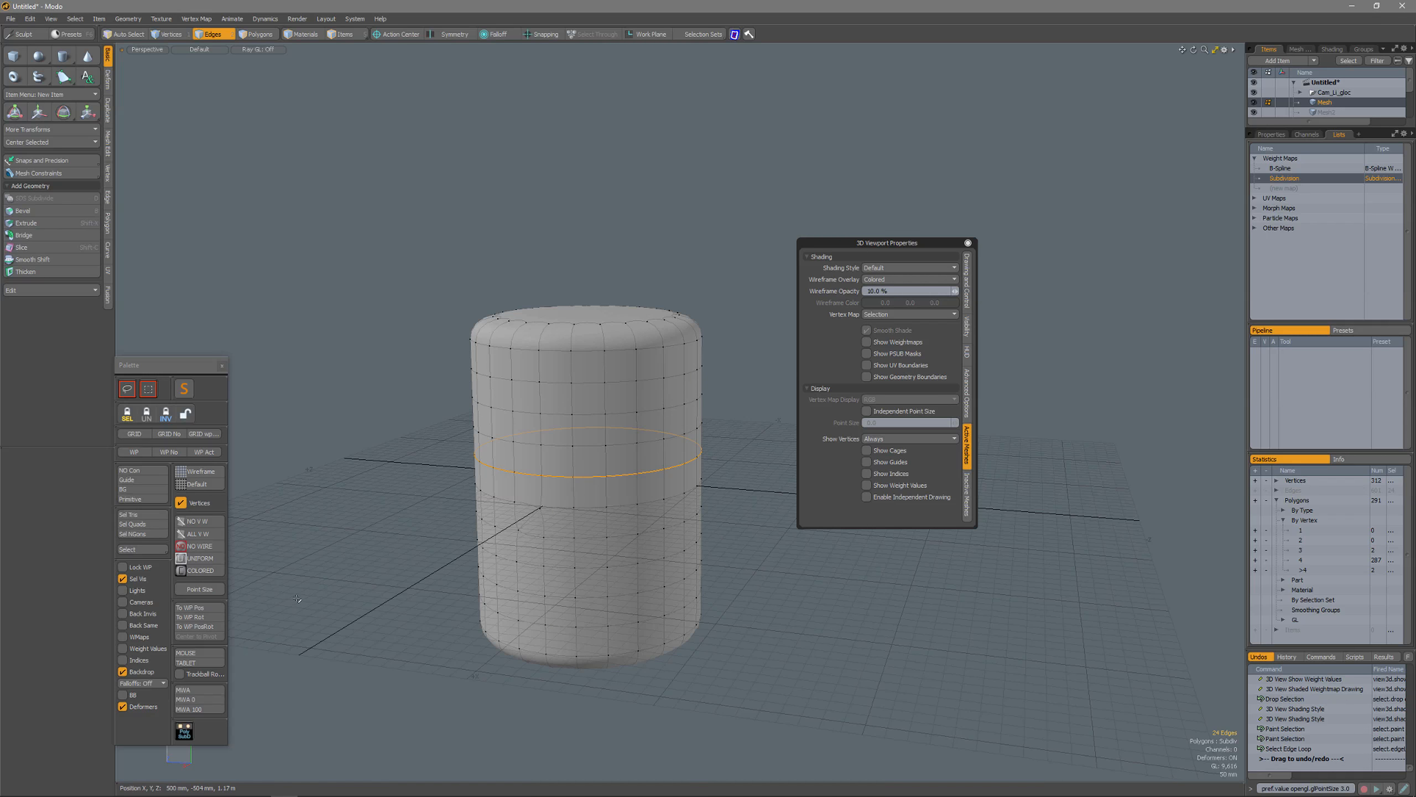
left_click(140, 638)
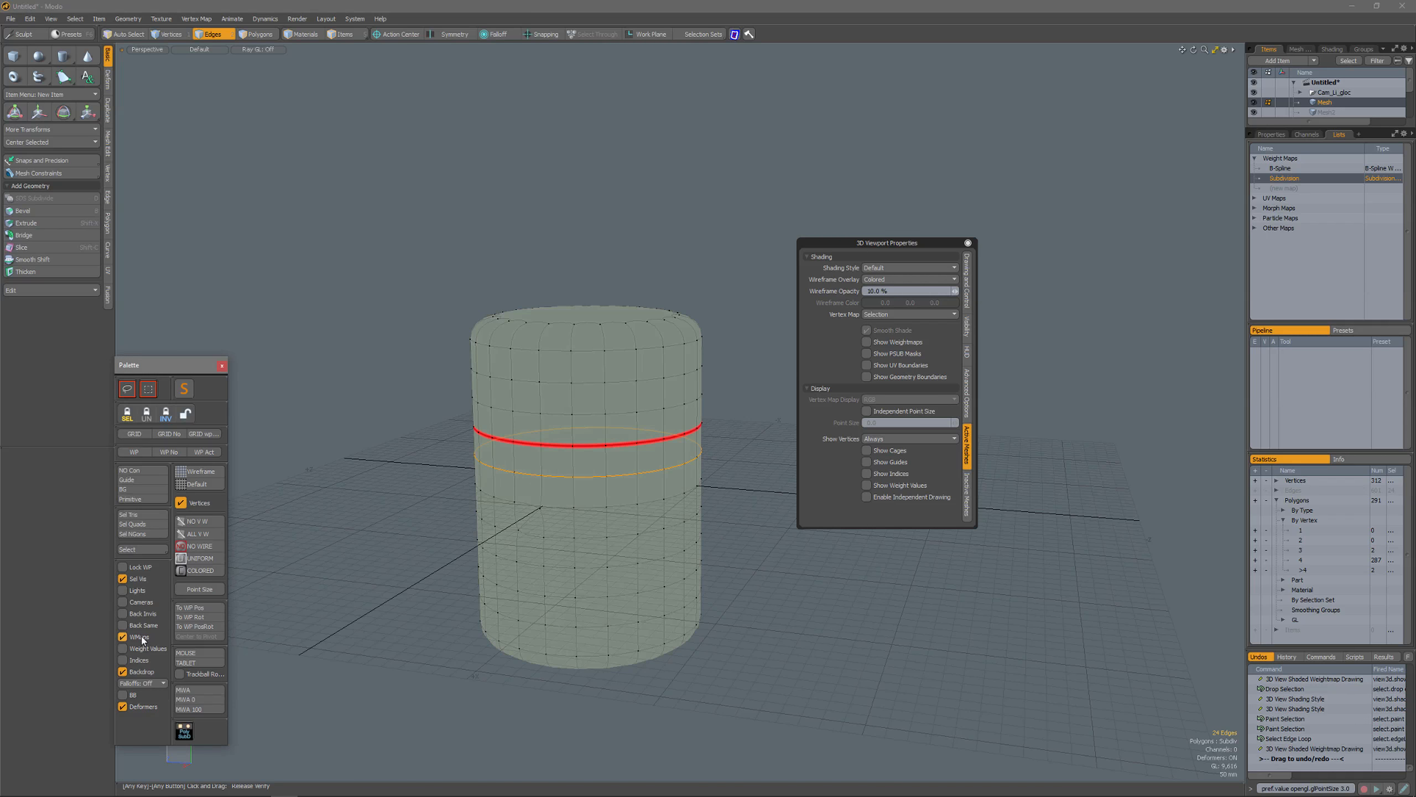
left_click(123, 648)
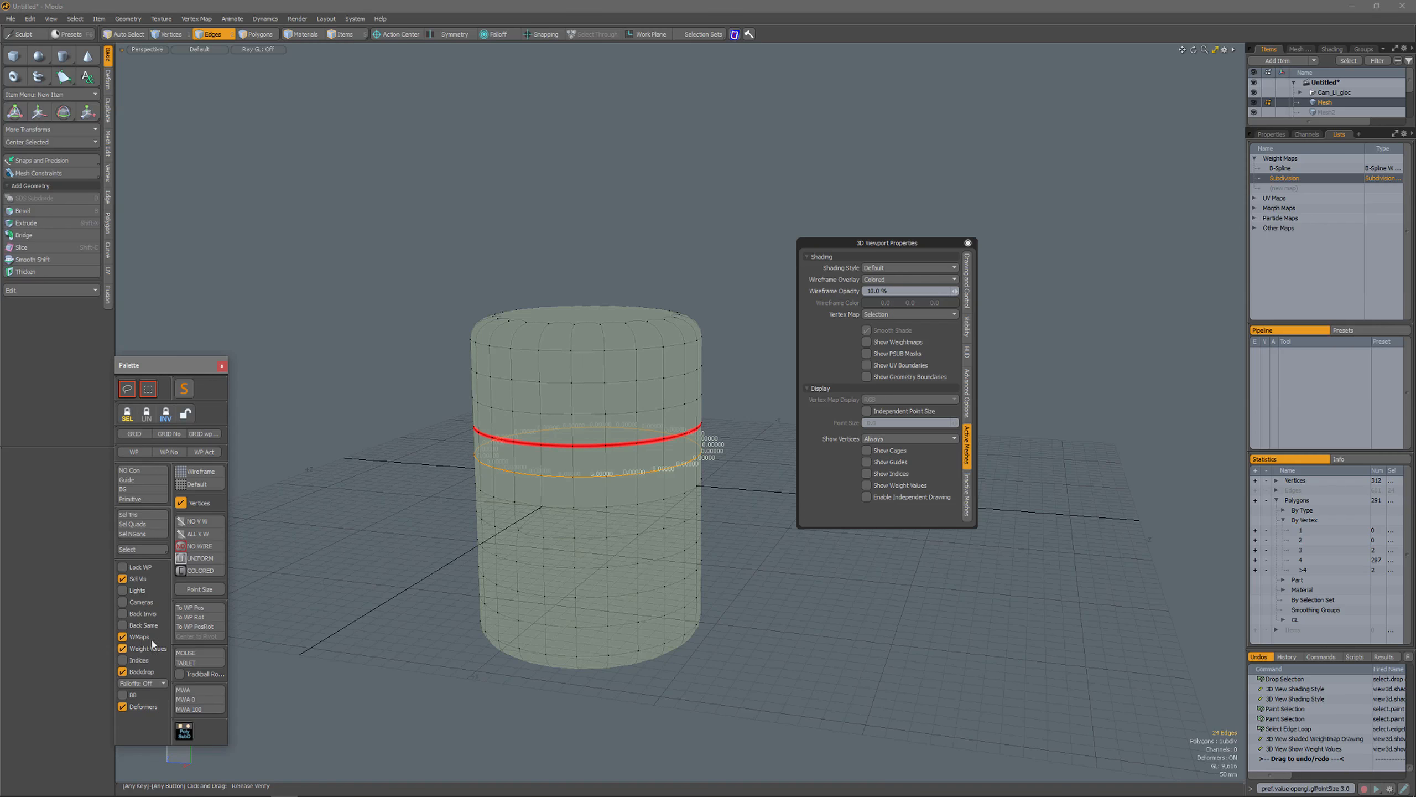
Step: Select a single edge on the weighted loop to display its weight value, and clear the selection
scroll(607, 402, "up", 5)
left_click(607, 401)
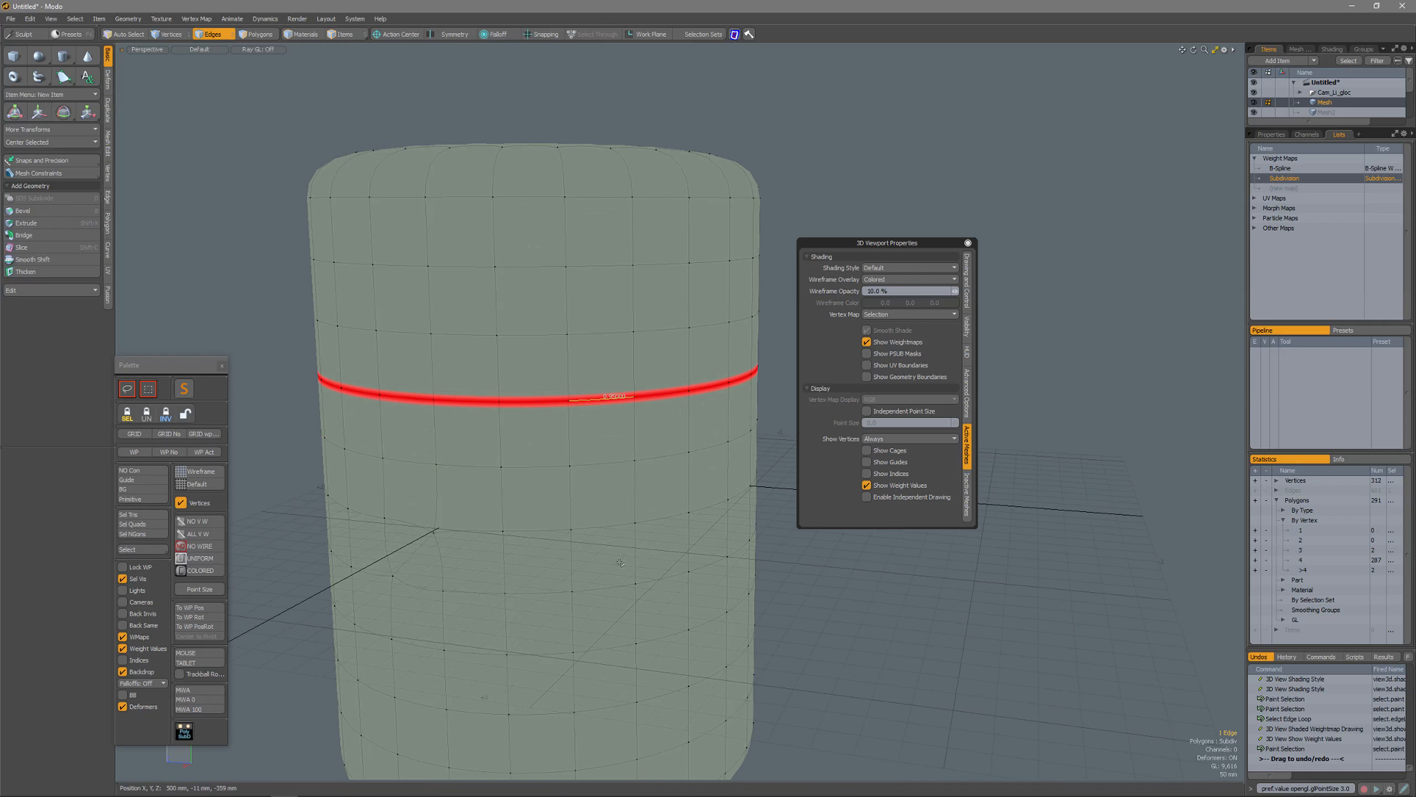
left_click(616, 435)
scroll(641, 550, "down", 5)
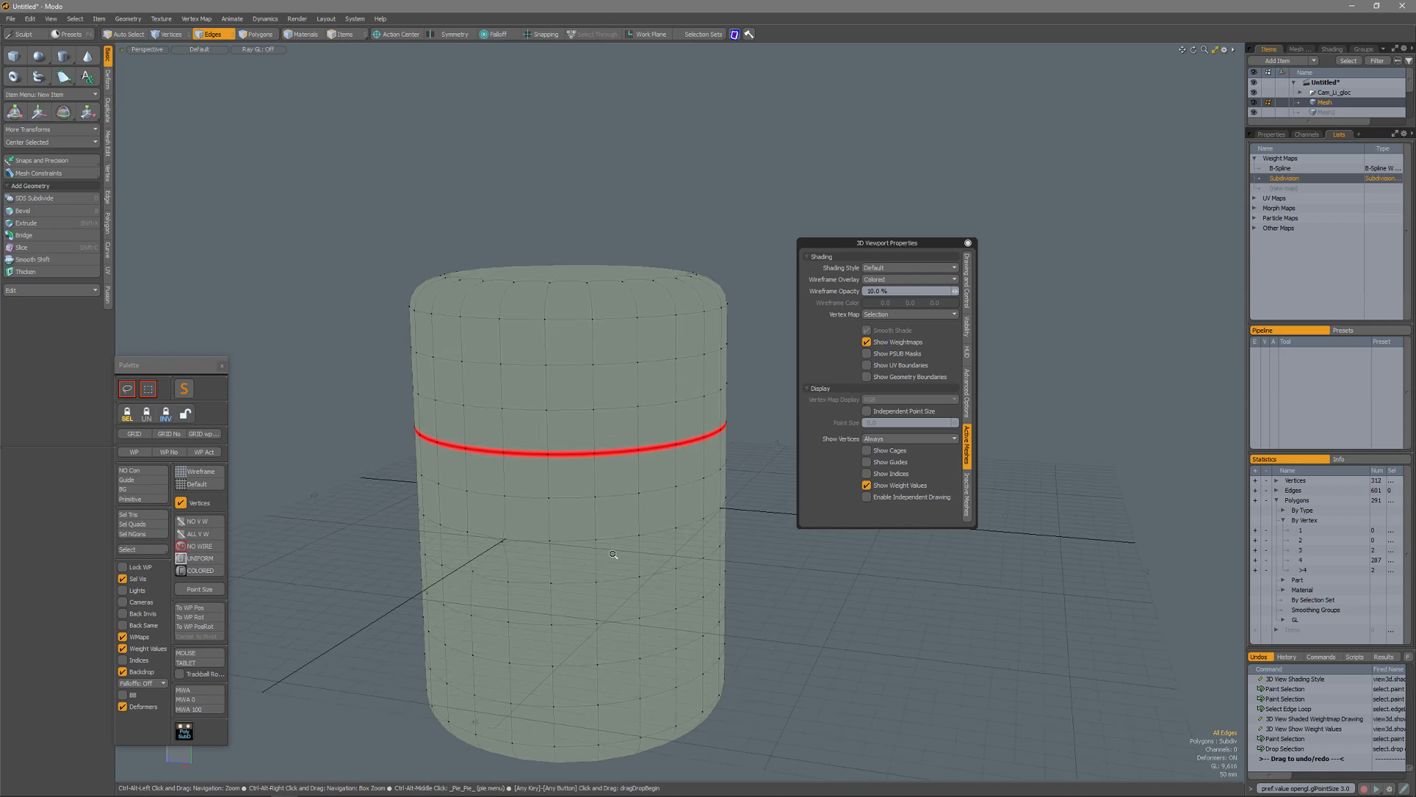
Step: Turn off WMaps and Weight Values in the palette and turn on Indices
left_click(139, 638)
left_click(122, 649)
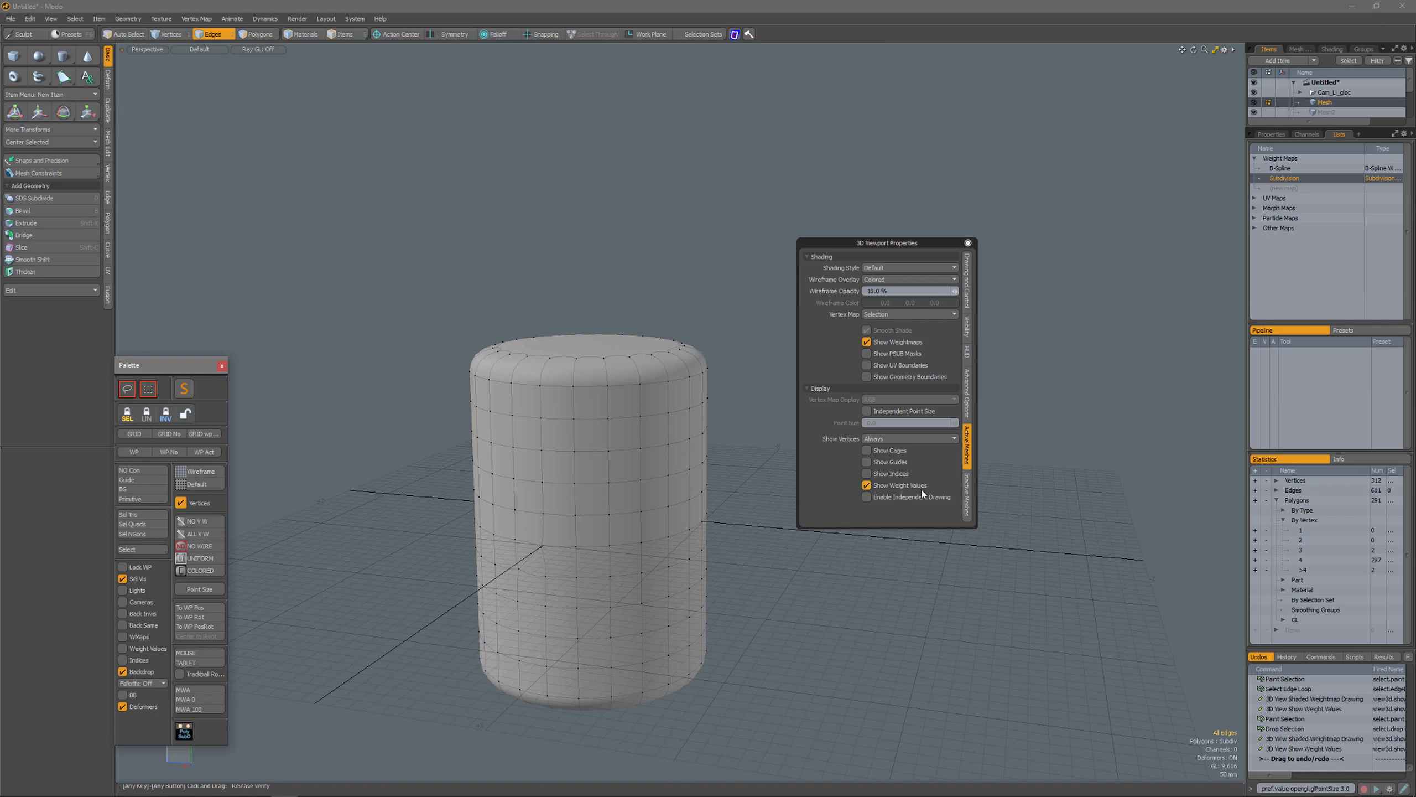
left_click(142, 662)
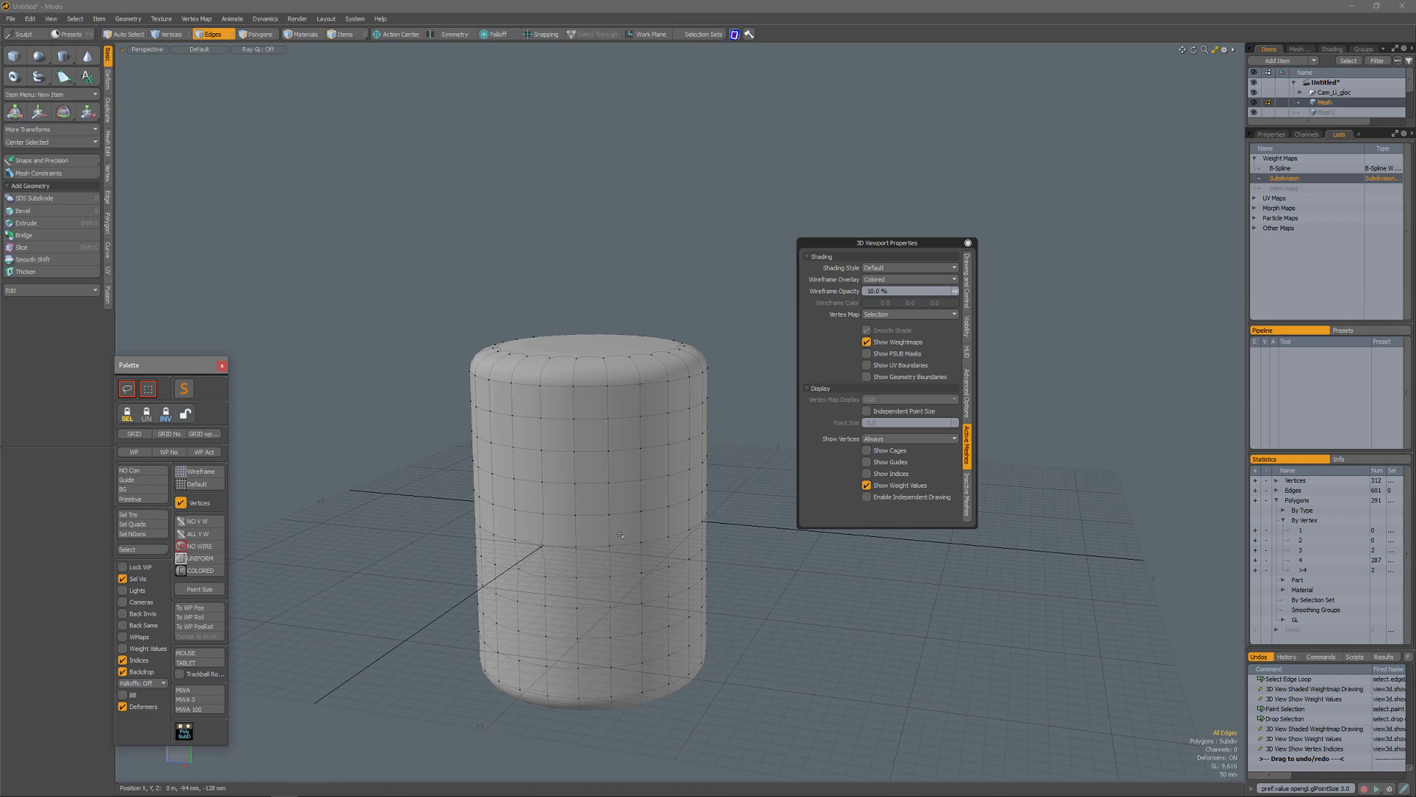
Step: Paint-select three stacked edges on the cylinder's side, and a ring of polygons in polygon mode, to display their indices
left_click_drag(620, 535, 626, 576)
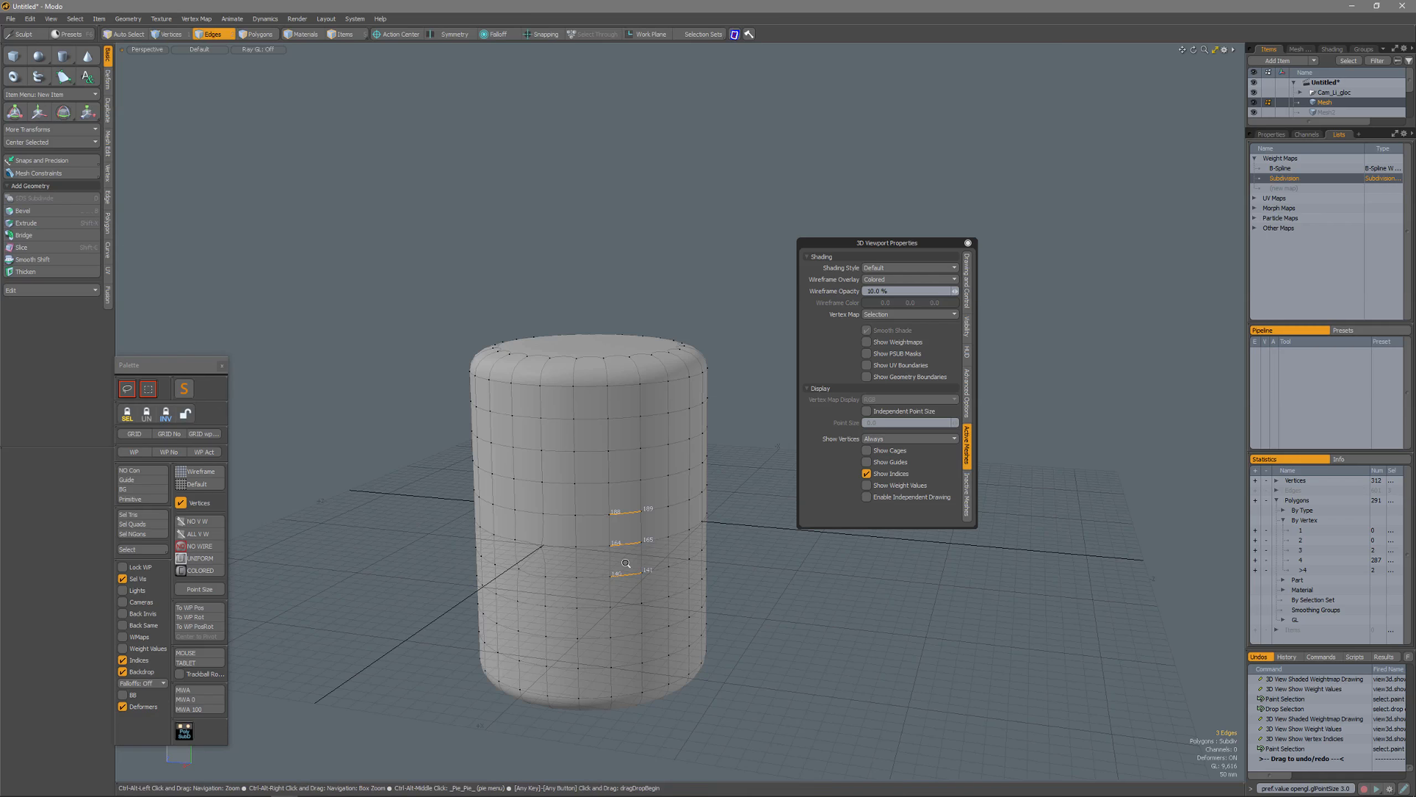
scroll(627, 558, "up", 5)
key("space")
left_click(629, 482)
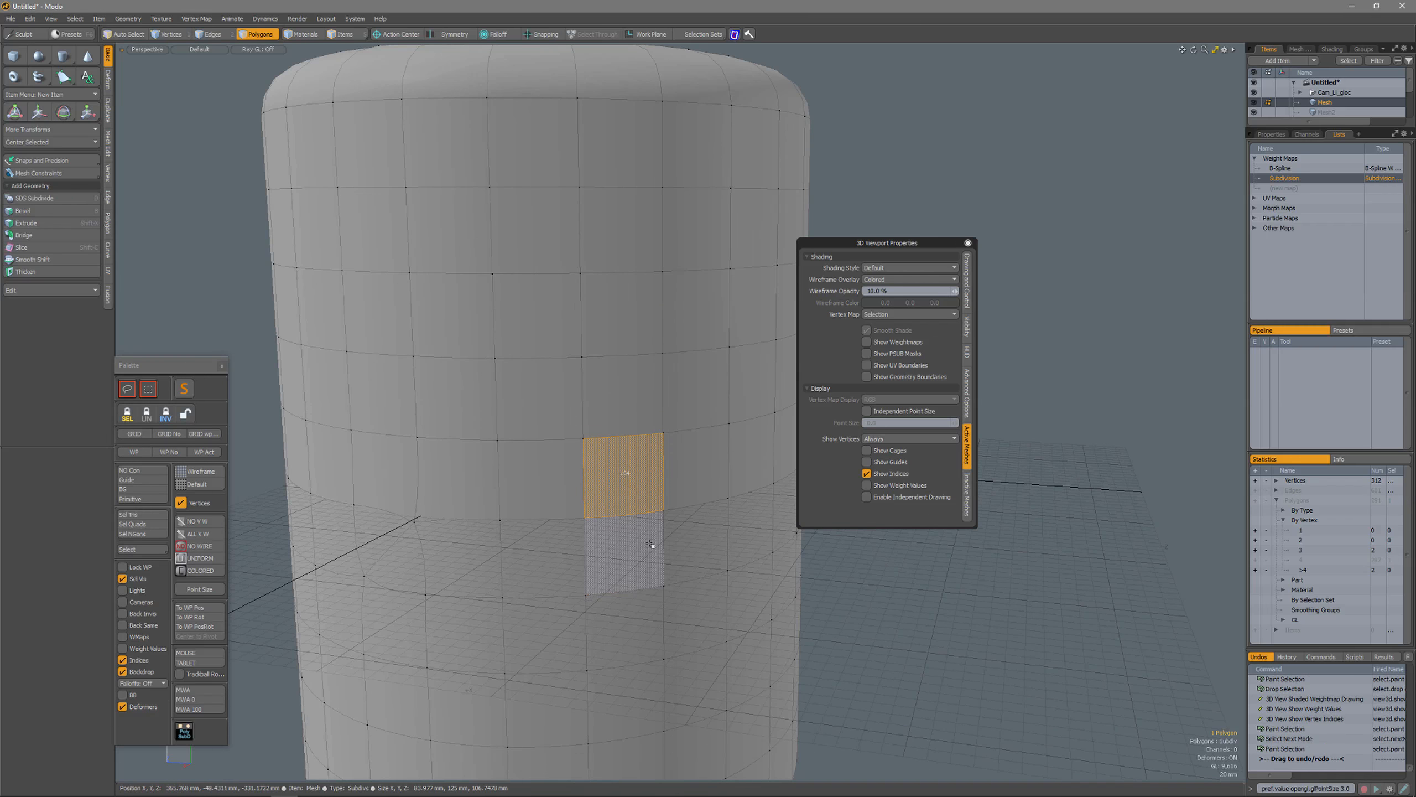
left_click_drag(707, 465, 540, 546)
left_click_drag(532, 490, 623, 394, "shift")
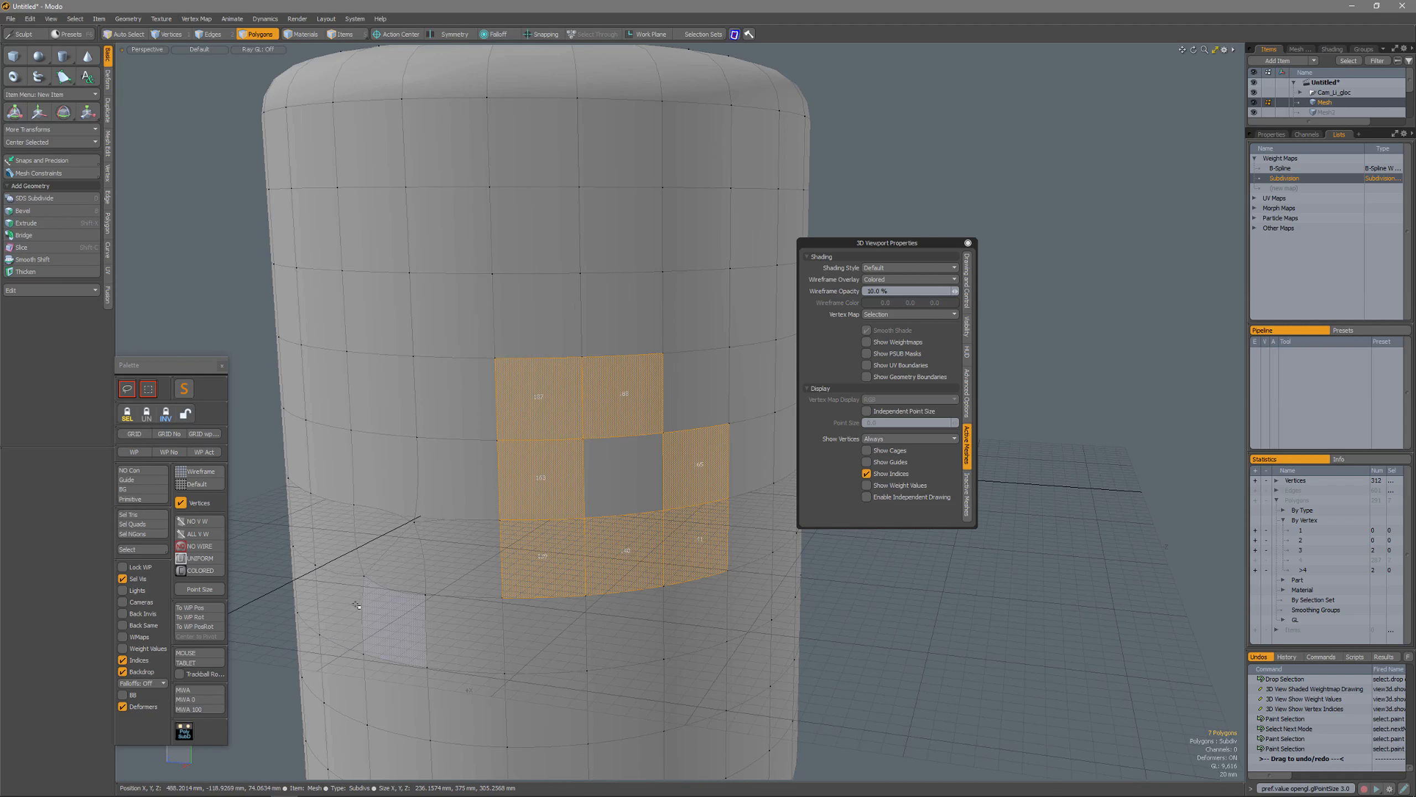
Step: Turn off Indices in the palette and clear the polygon selection
left_click(138, 662)
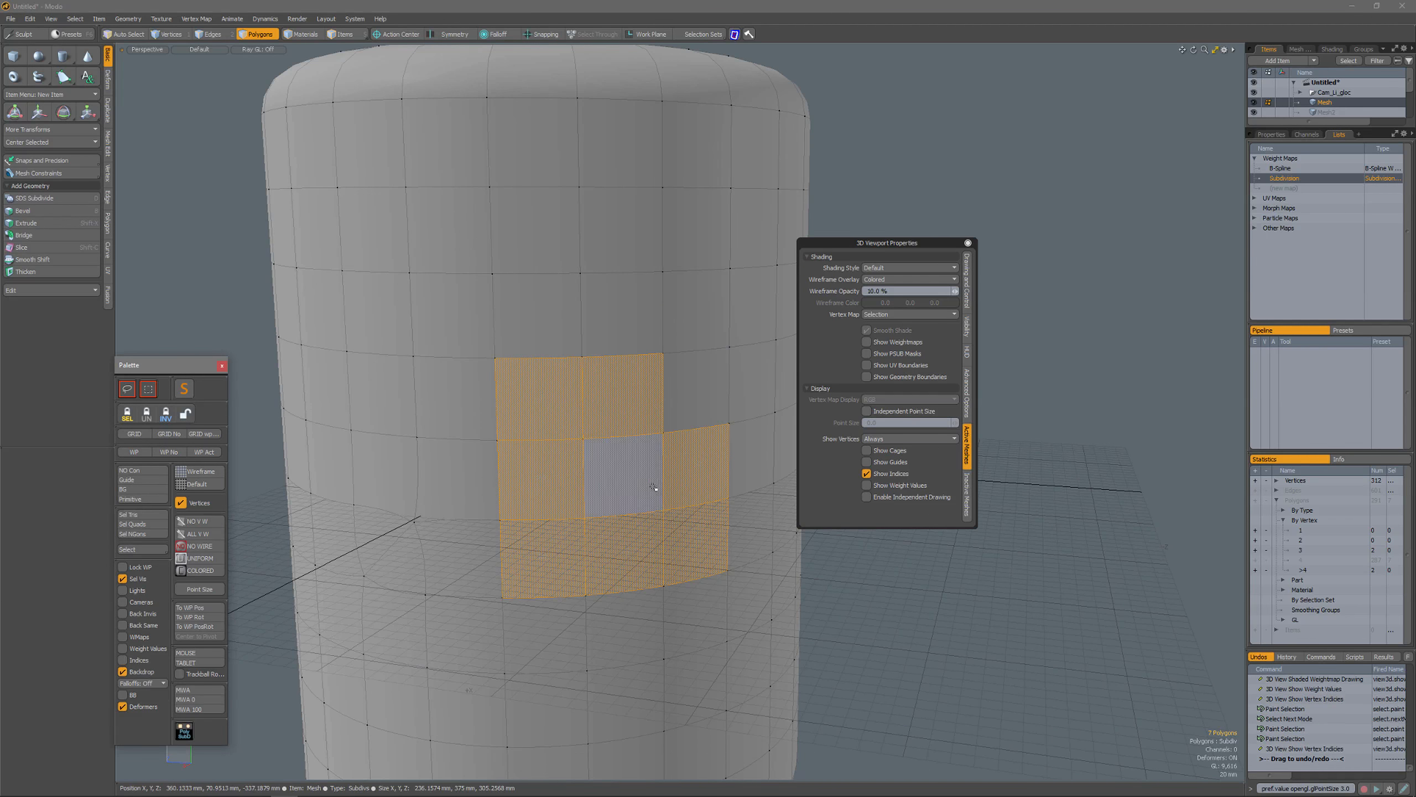
left_click(929, 660)
left_click_drag(636, 622, 502, 625, "ctrl+alt")
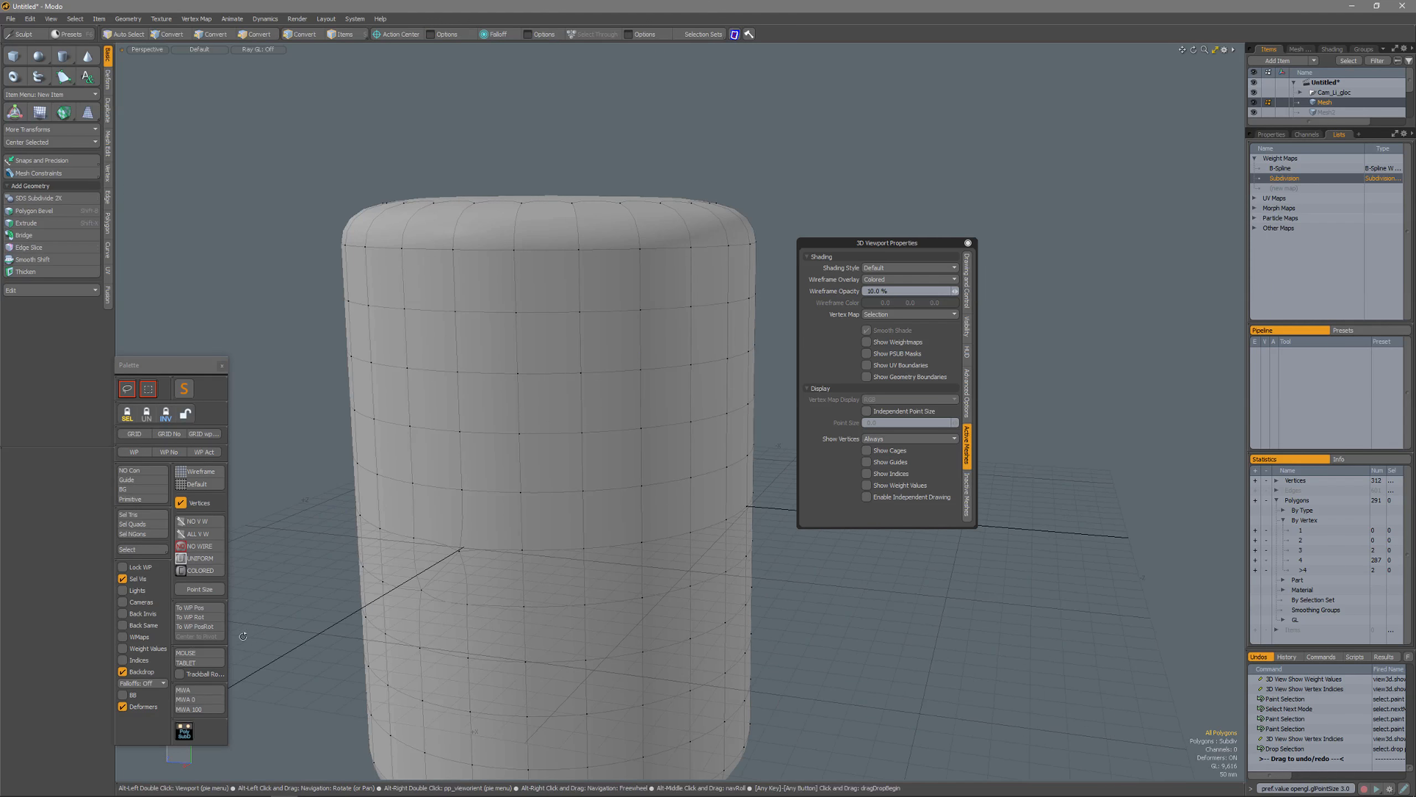
Step: Toggle Backdrop off and on in the palette and look up the matching Show Backdrop option in the 3D viewport's visibility properties
left_click(124, 672)
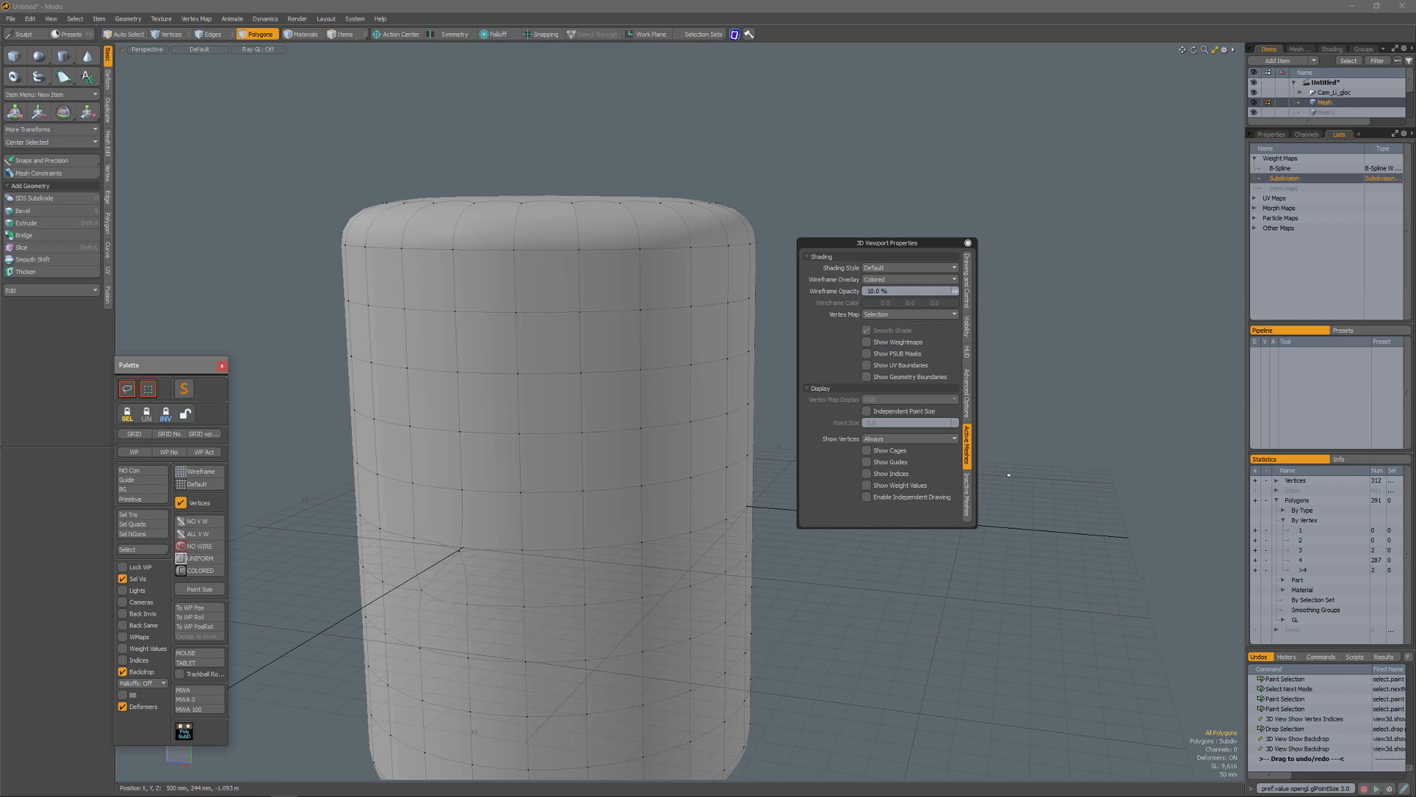
left_click(968, 327)
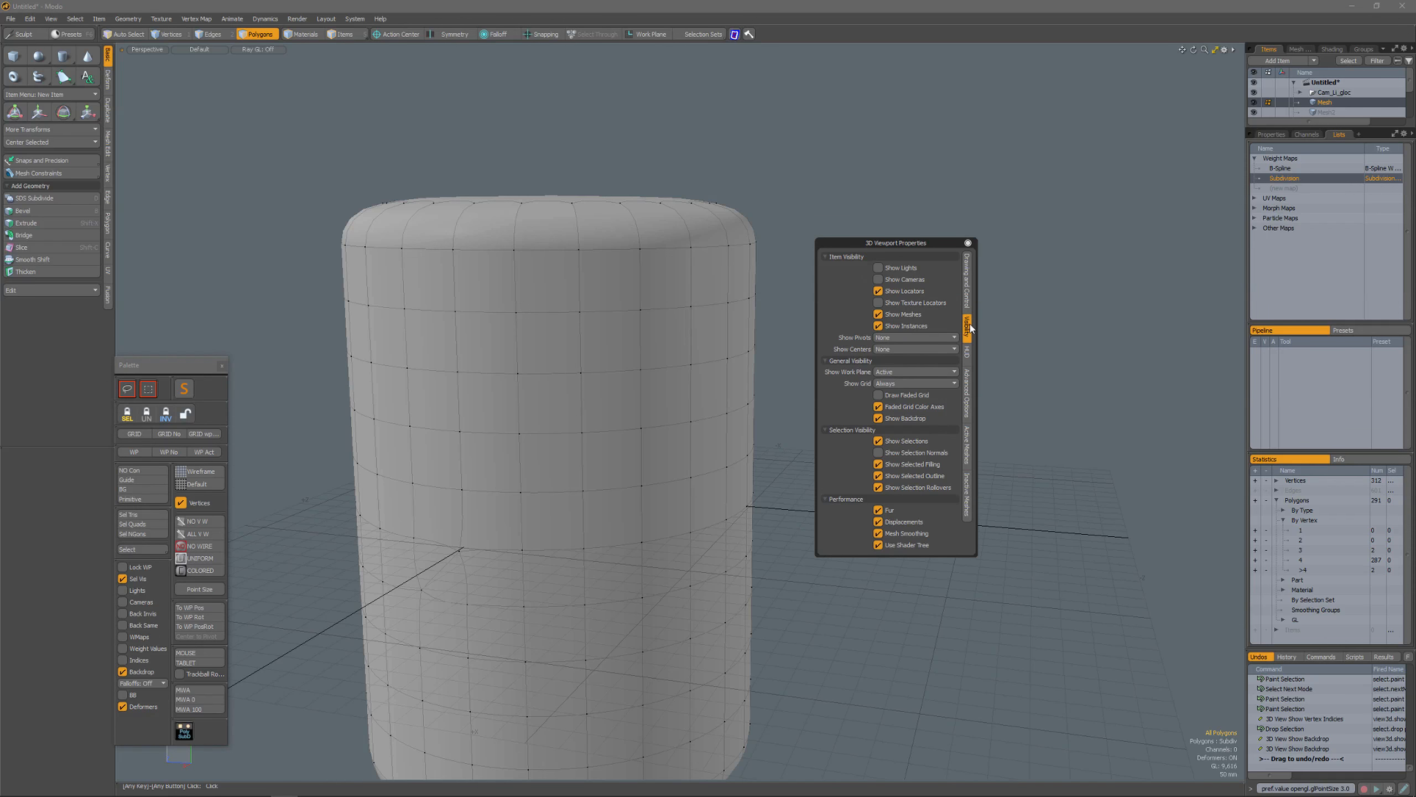
left_click(969, 303)
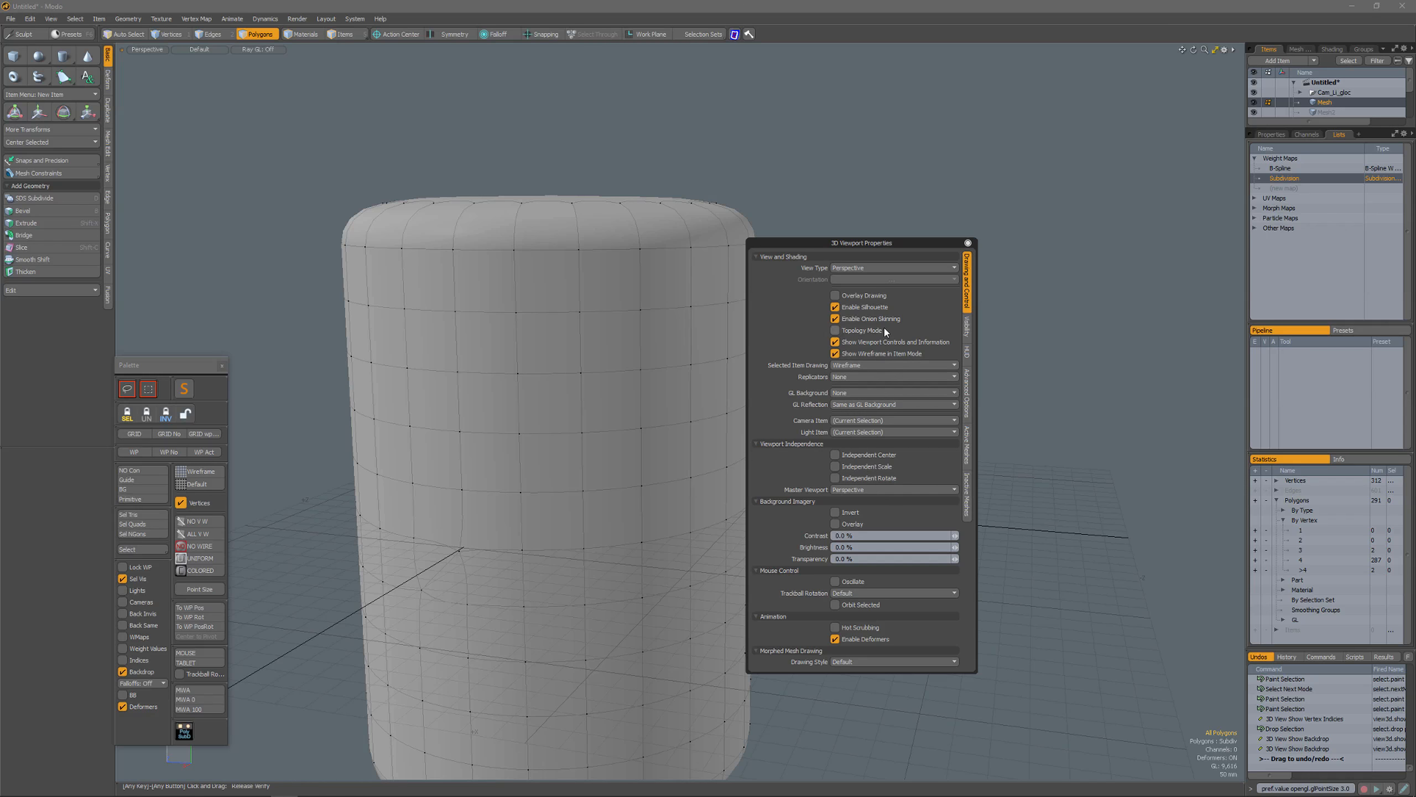
left_click(967, 331)
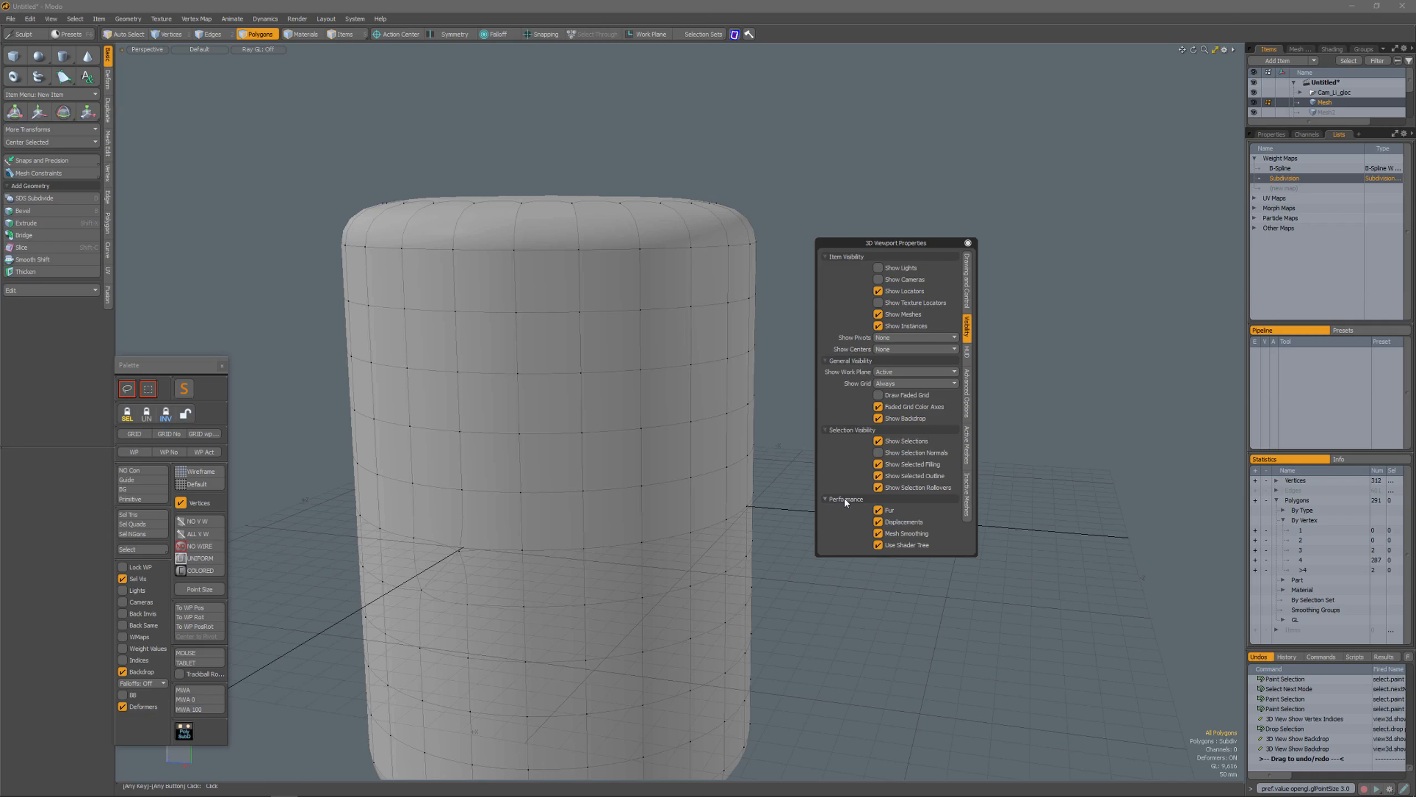
left_click(968, 291)
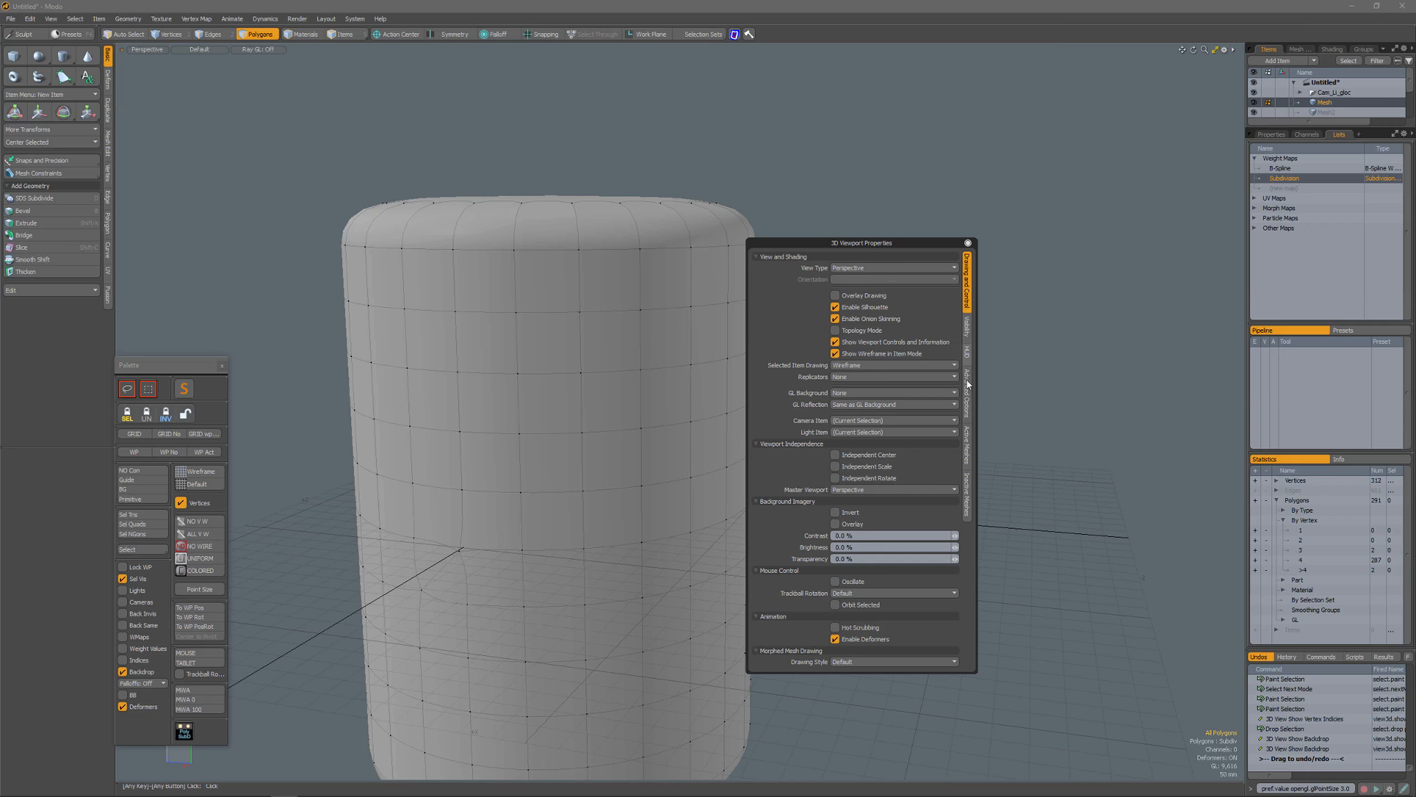
left_click(968, 444)
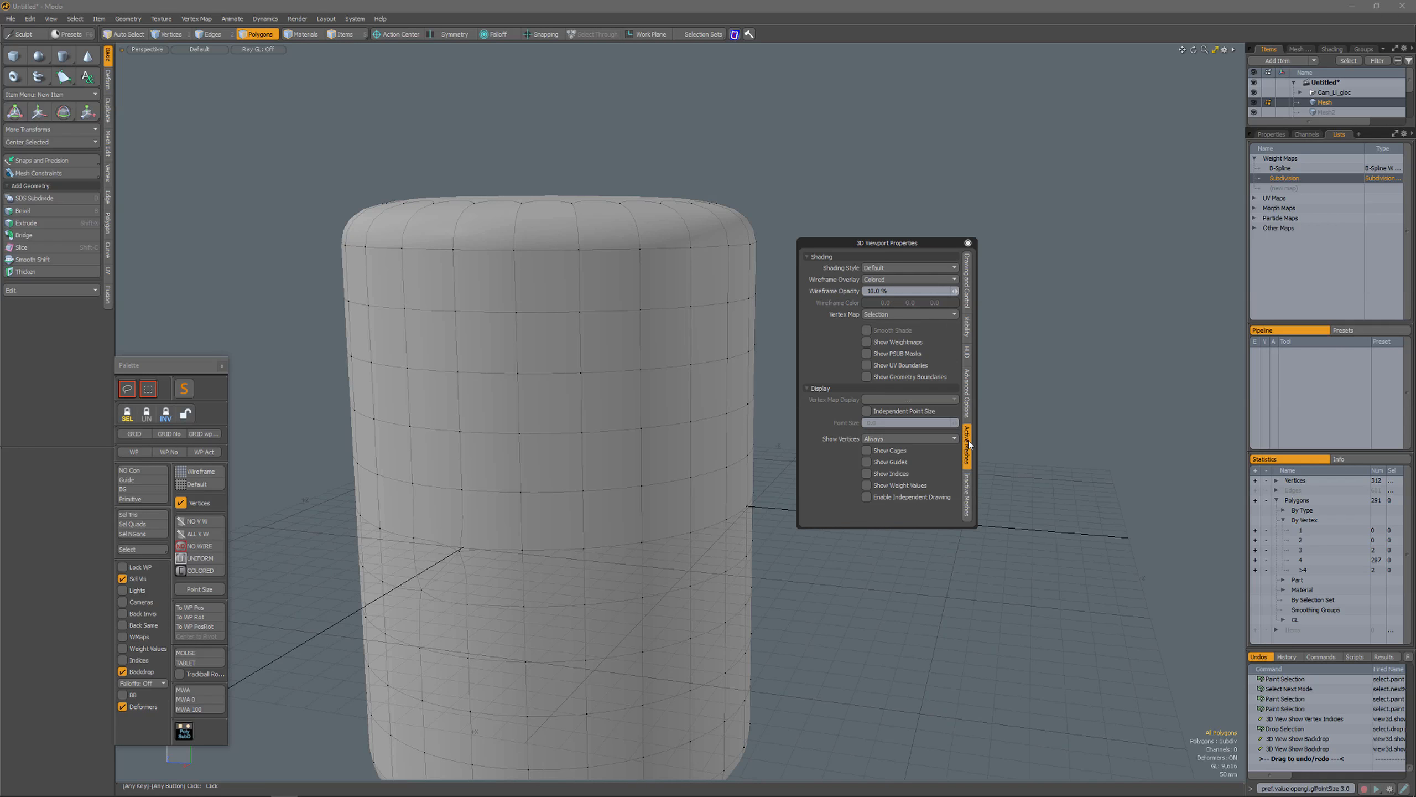
left_click(969, 334)
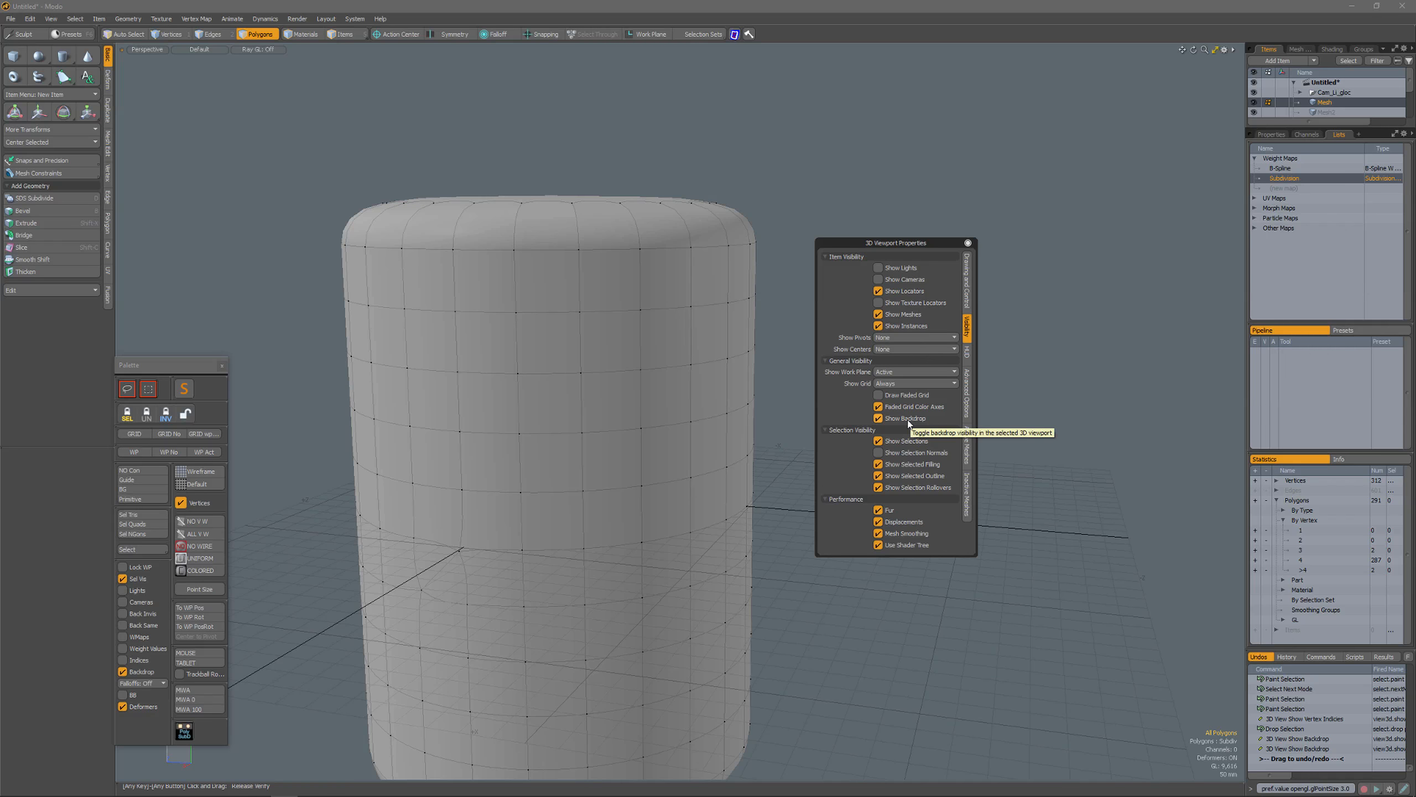
left_click(968, 244)
Step: Turn on Show Falloffs with the standard view command and turn it off with the palette's Falloffs toggle
left_click_drag(971, 244, 669, 362, "ctrl+alt")
left_click_drag(419, 468, 538, 410, "alt+shift")
right_click(539, 410, "alt")
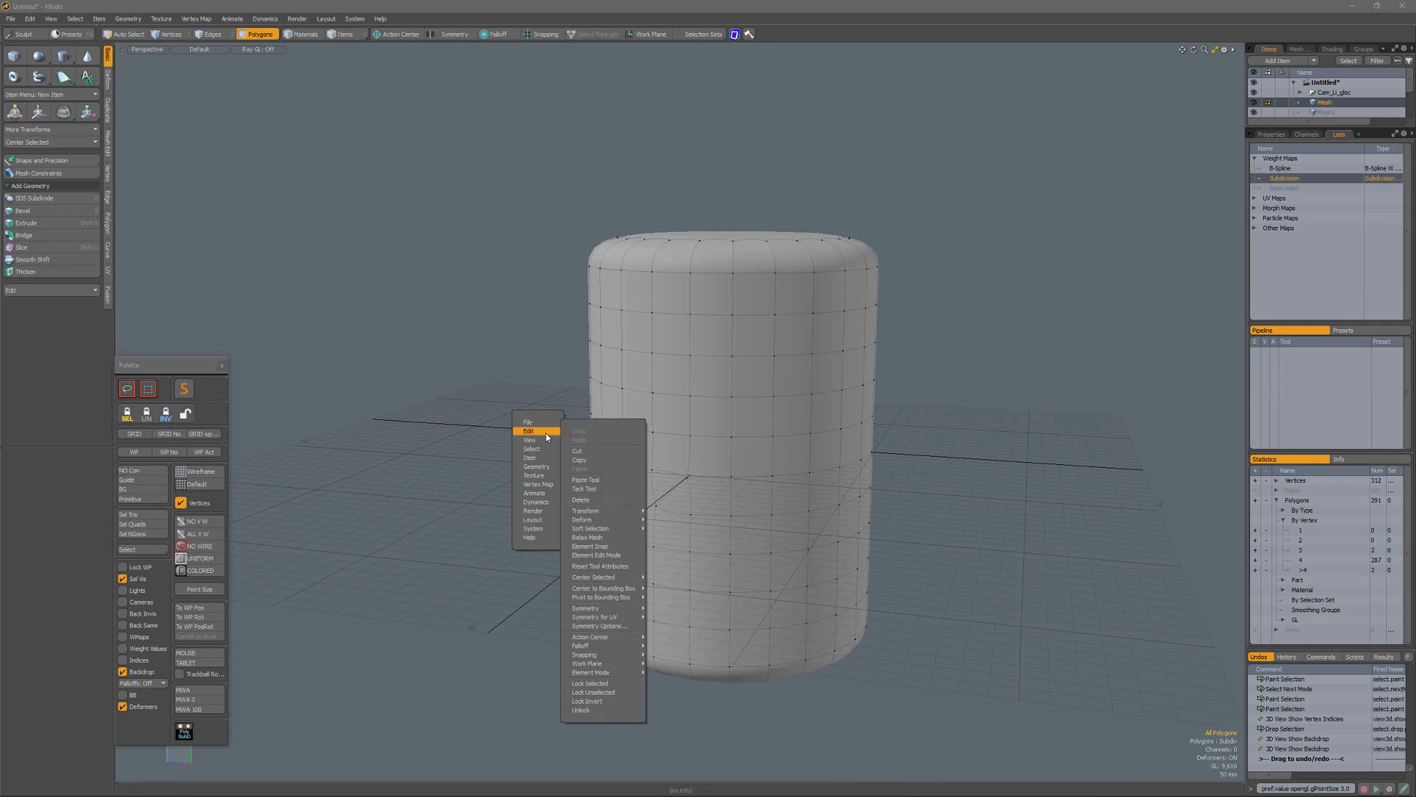
mouse_move(546, 441)
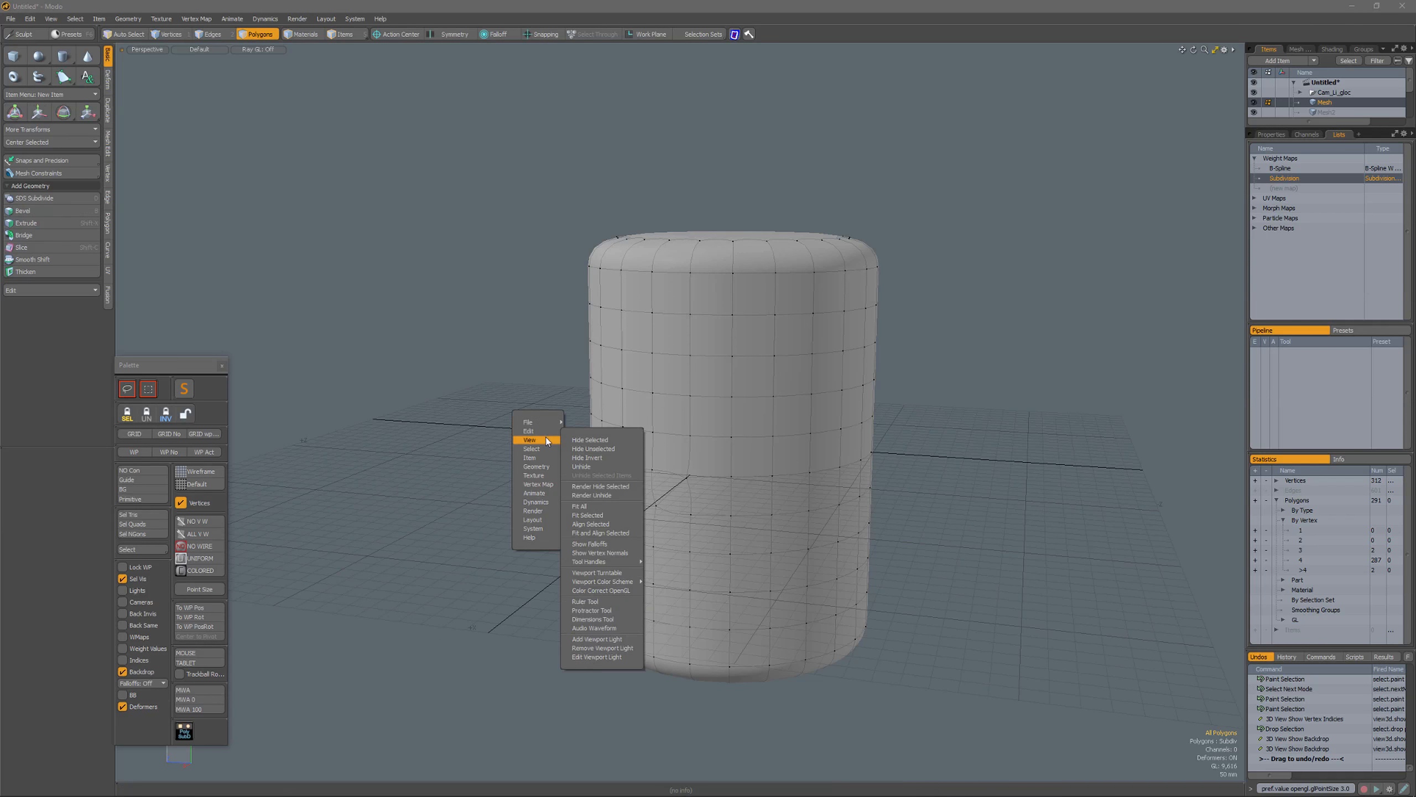
left_click(611, 543)
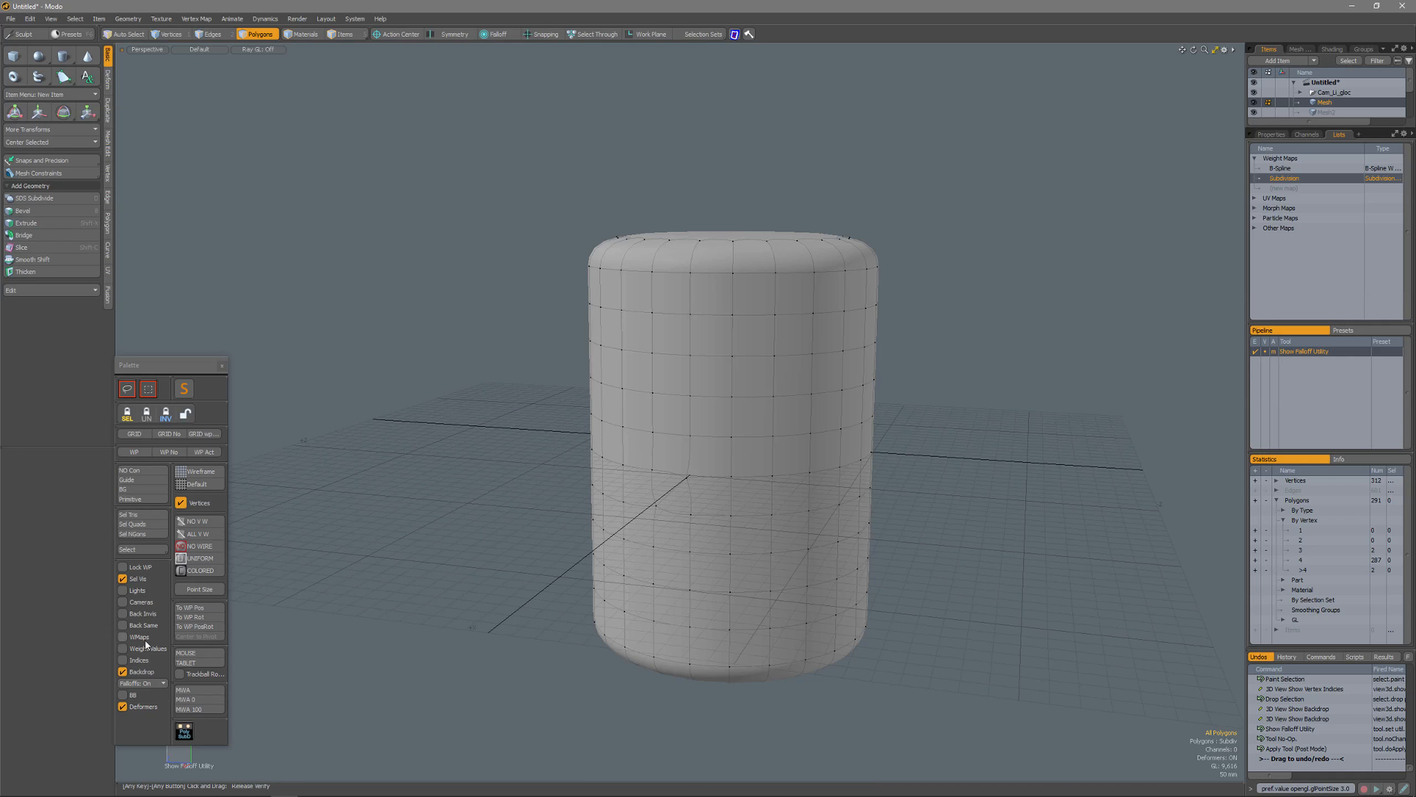
left_click(144, 684)
left_click(140, 674)
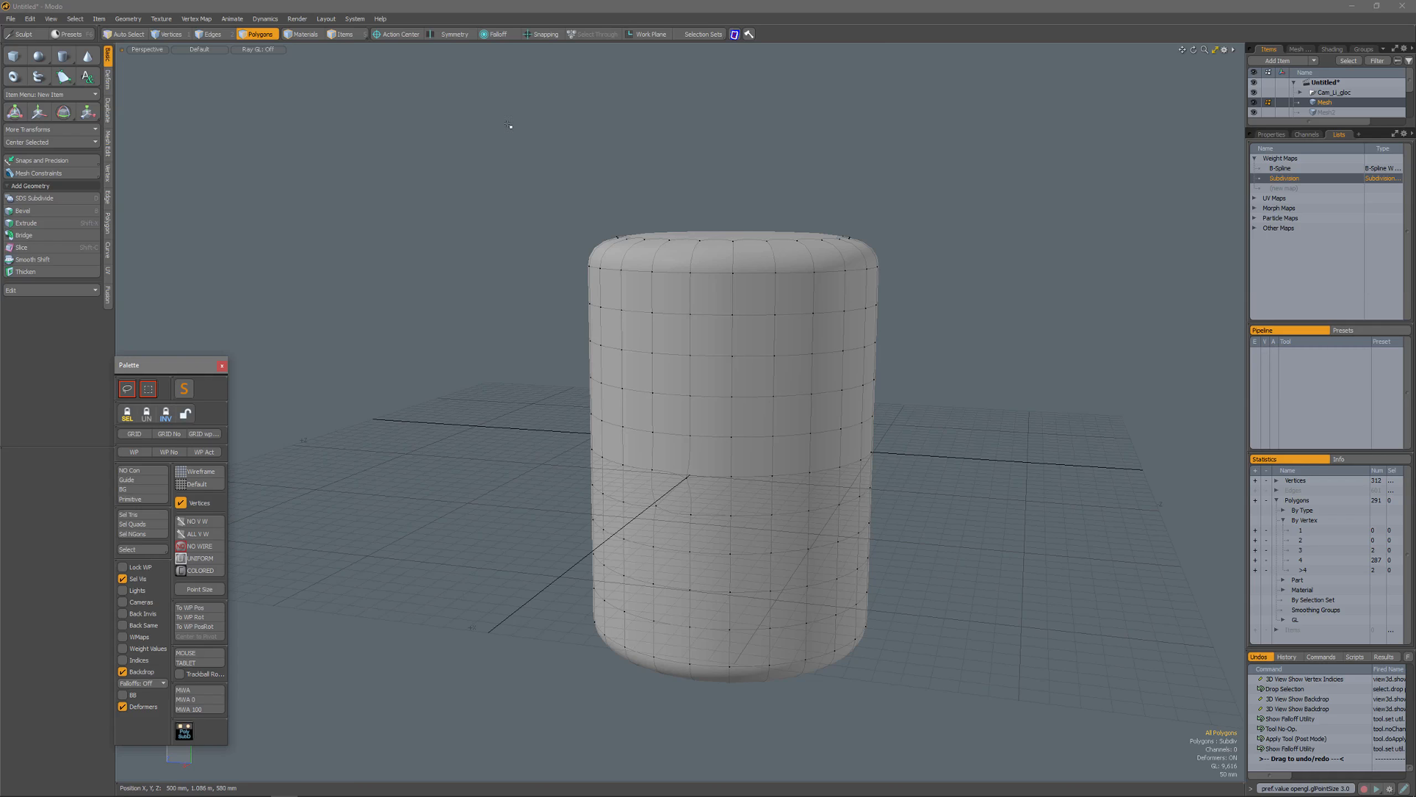
Step: Activate the Move tool with a Linear falloff on the cylinder and turn on Falloffs in the palette
key("w")
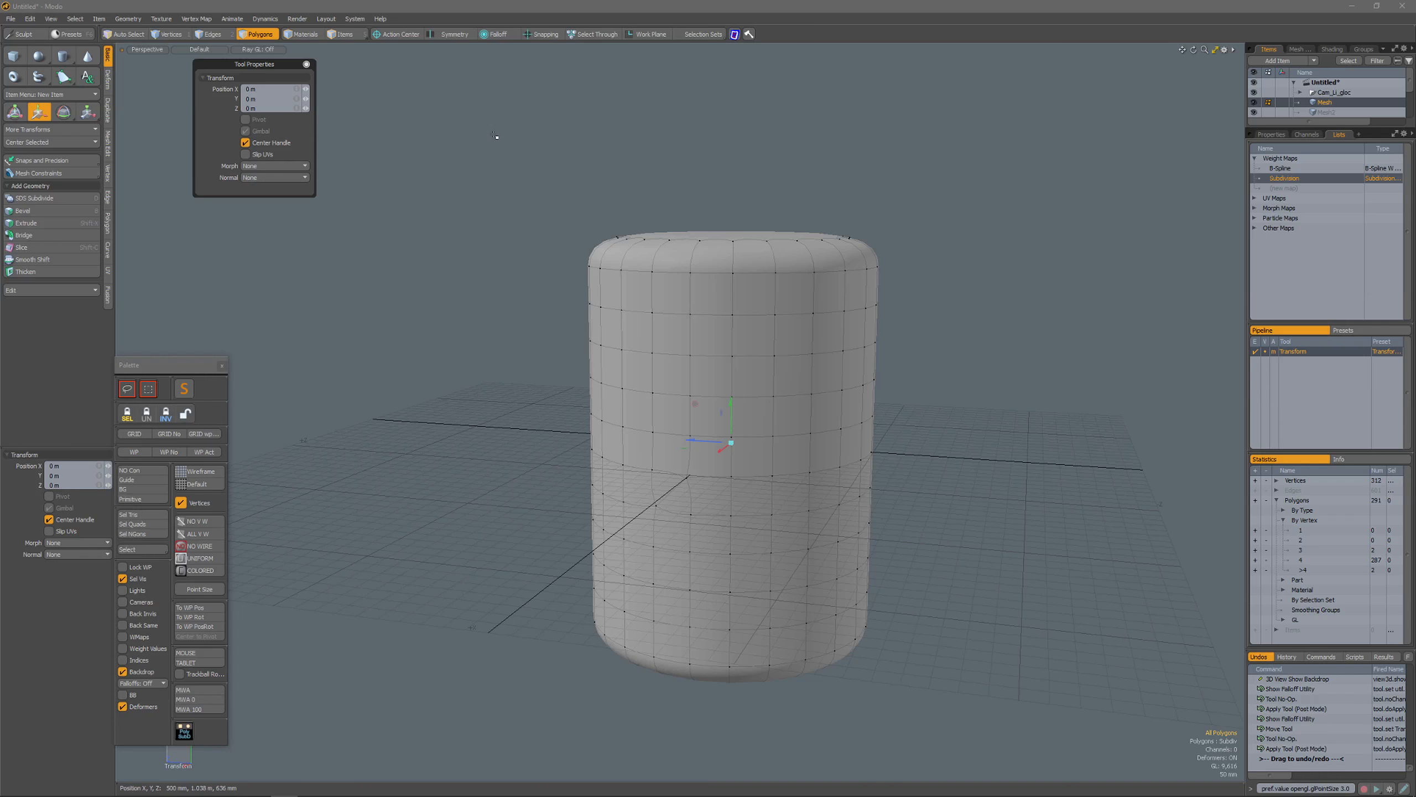
left_click(496, 35)
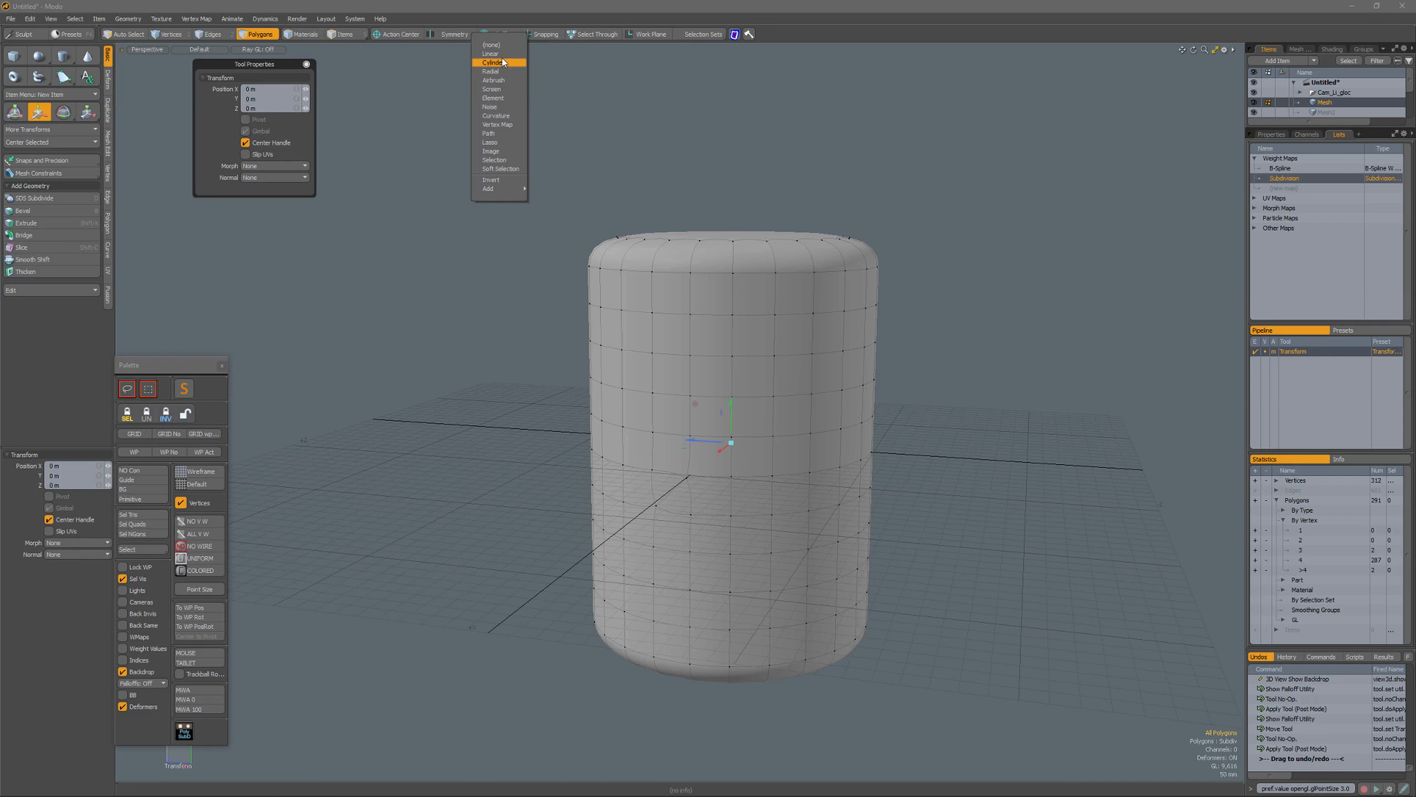
left_click(492, 54)
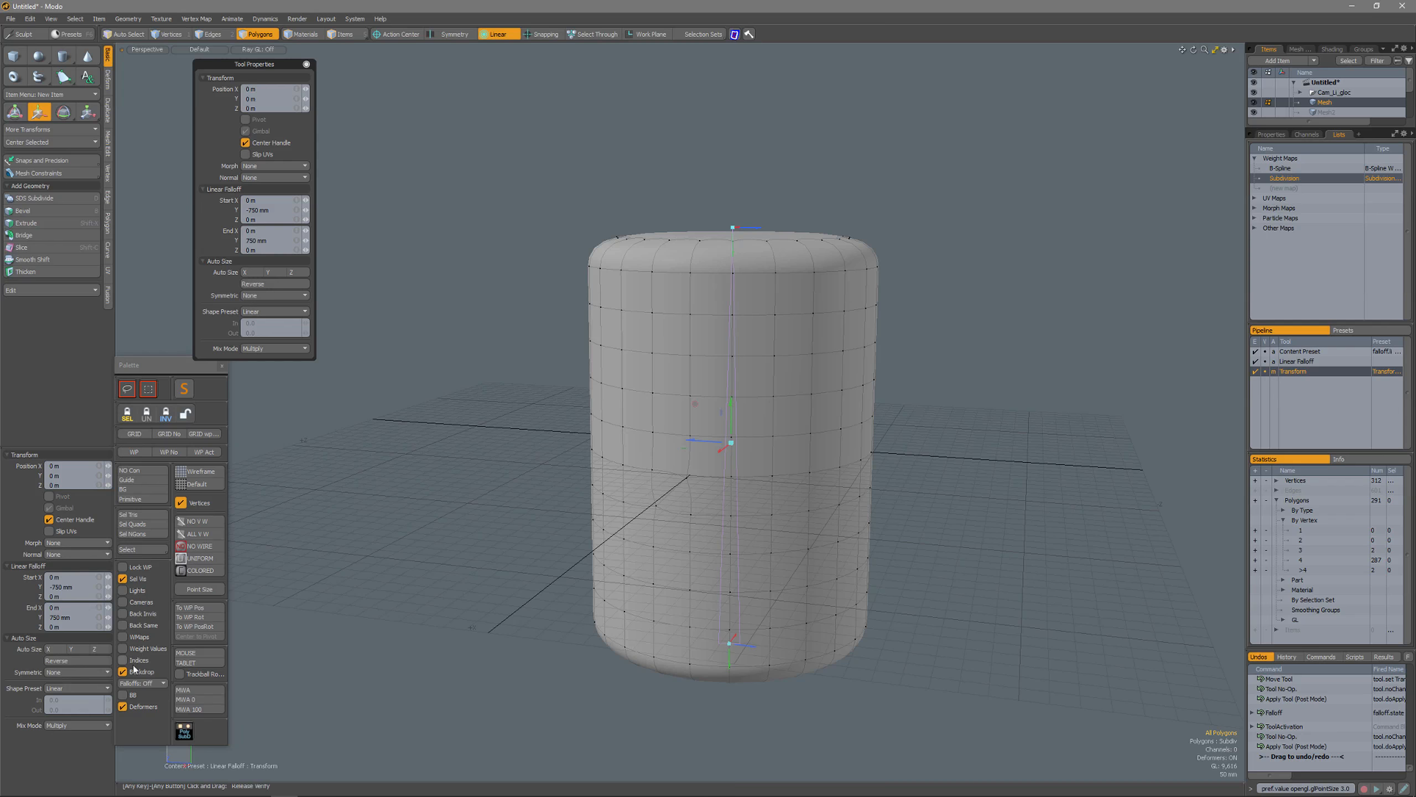
left_click(143, 684)
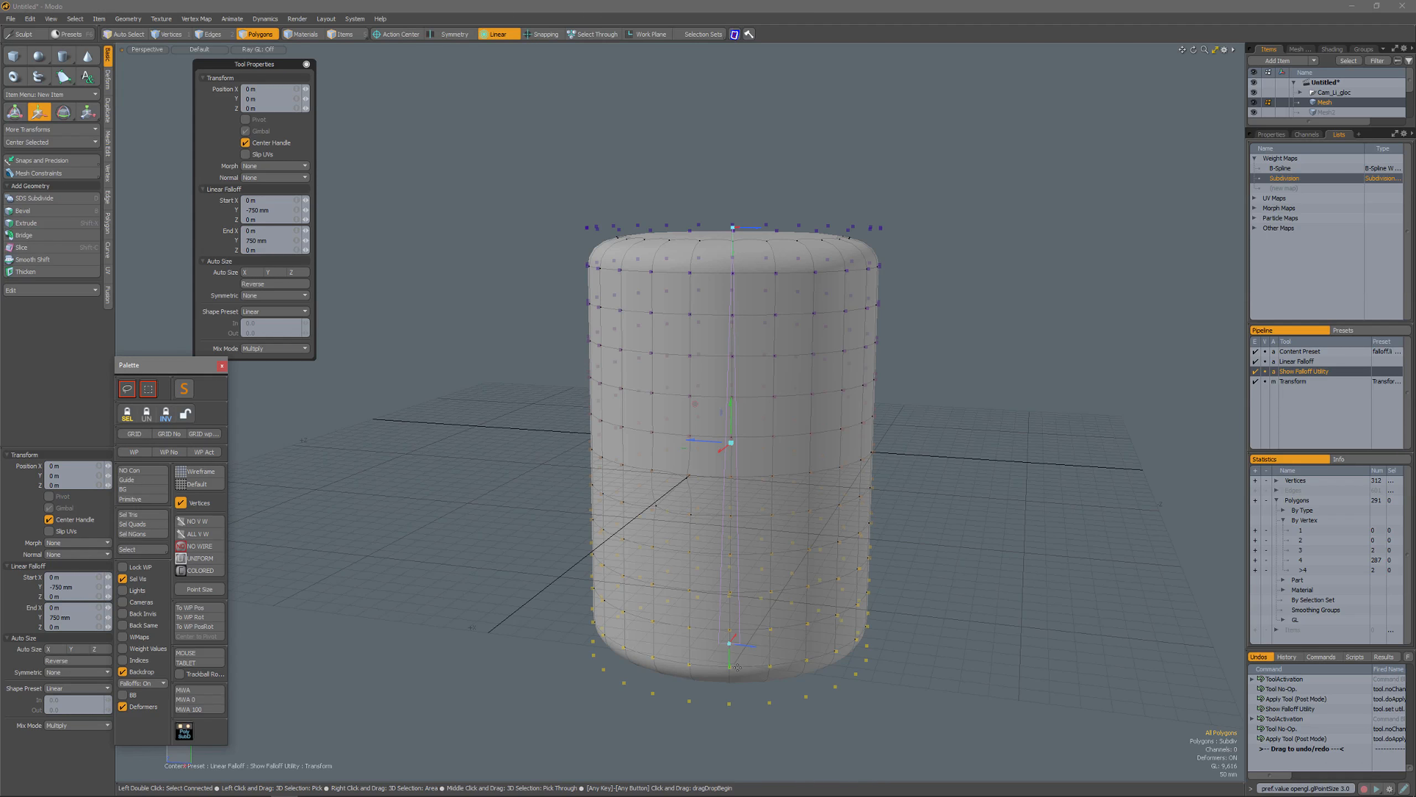
Step: Move the linear falloff's start handle up to about 382 mm in Y and down to about -1.096 m
left_click_drag(747, 648, 701, 622, "alt")
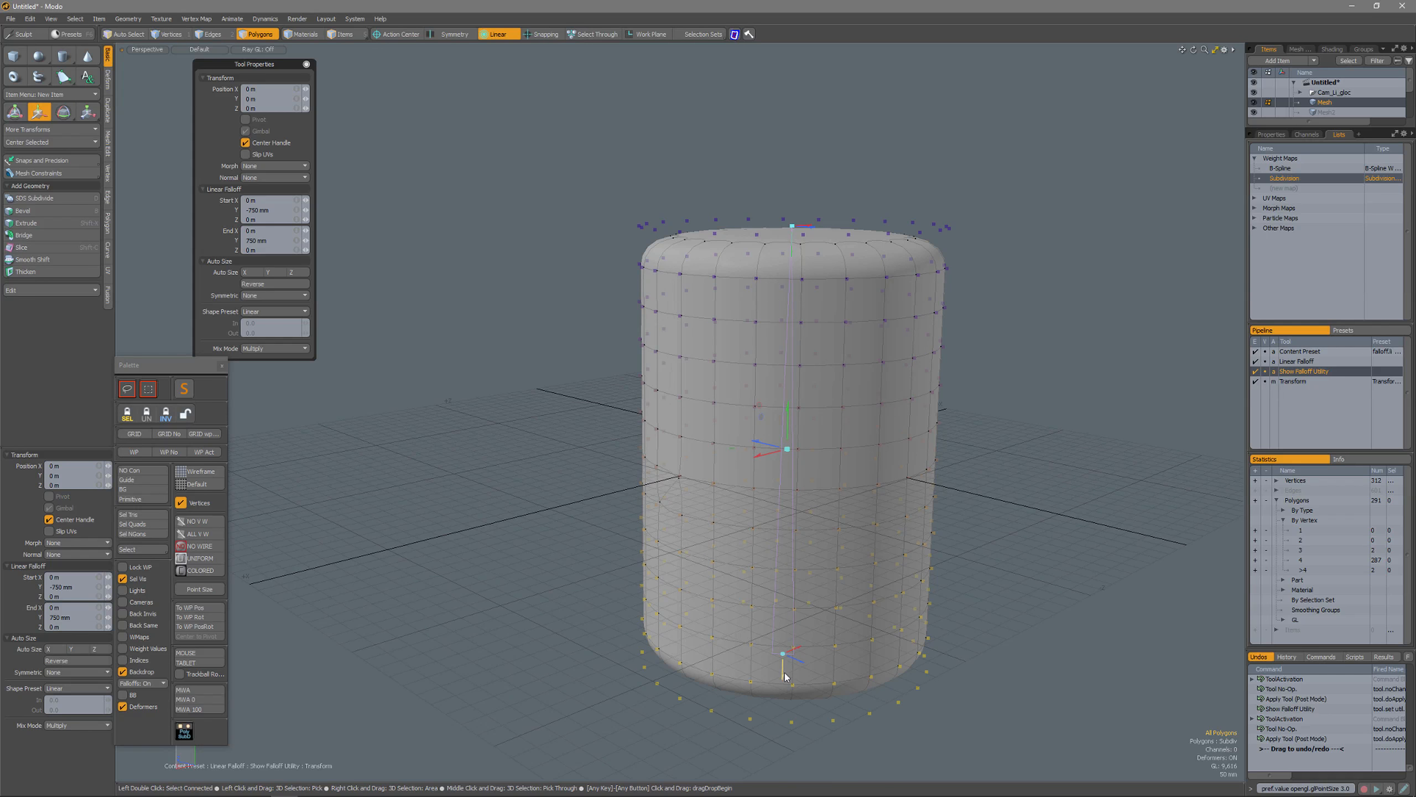
left_click_drag(782, 646, 785, 537)
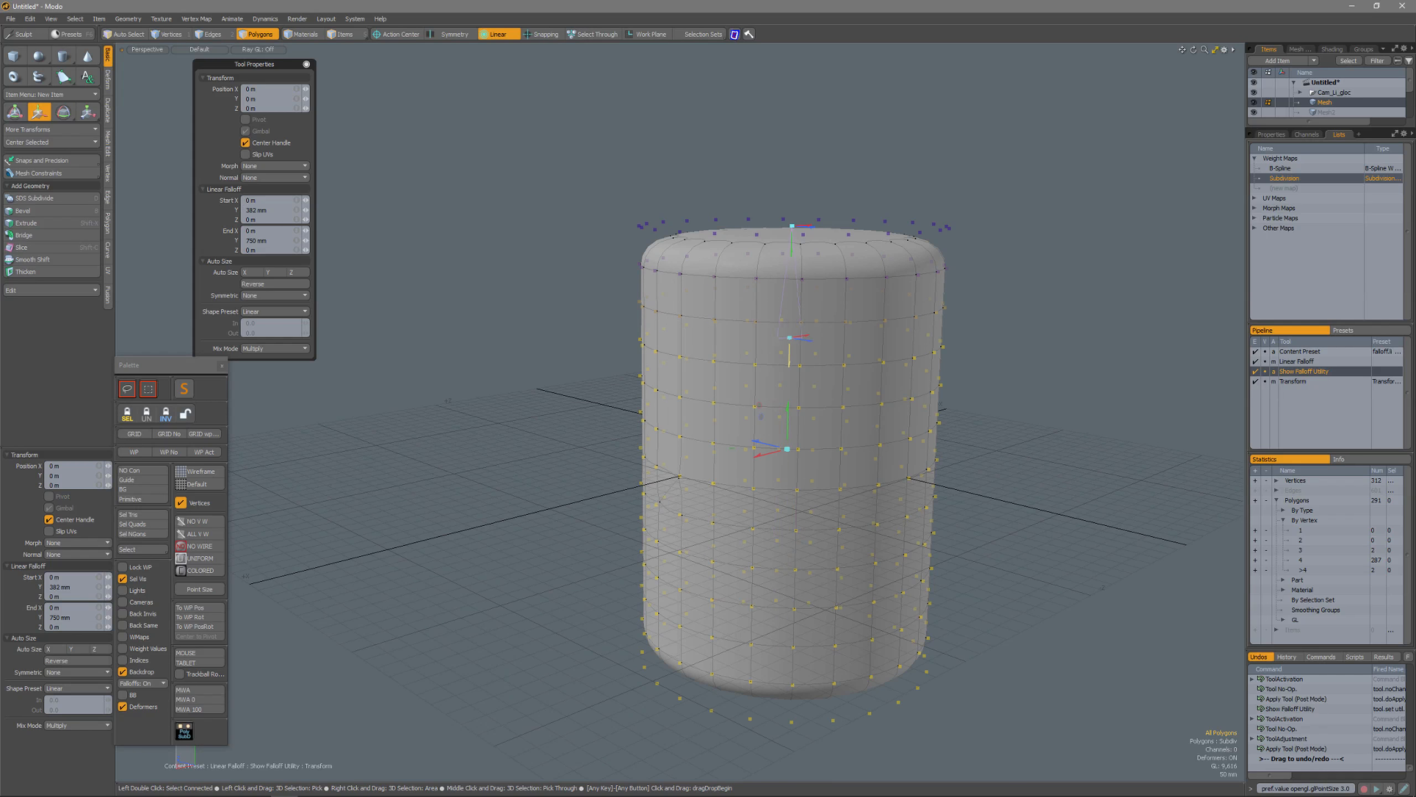
left_click_drag(789, 355, 781, 732)
scroll(747, 590, "down", 5)
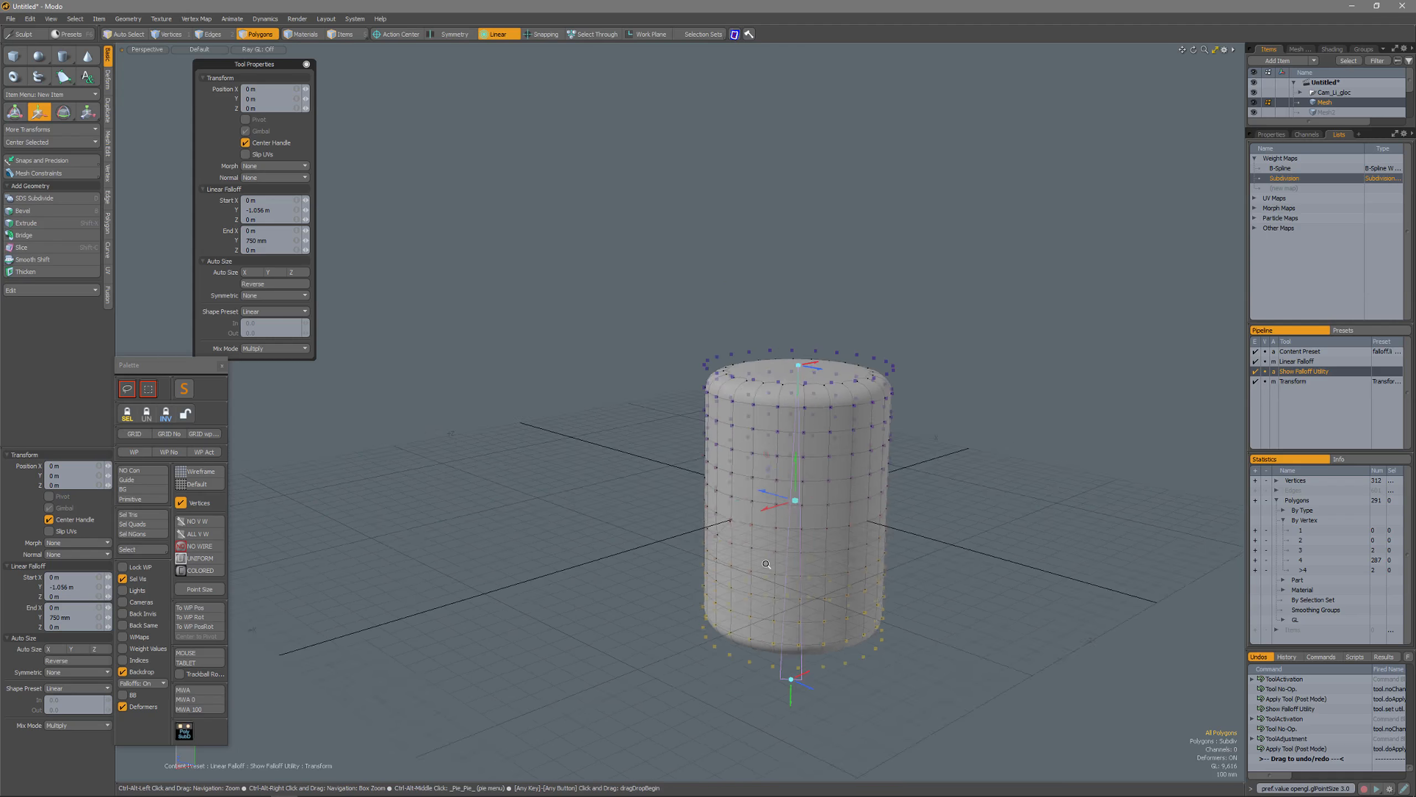
left_click(746, 601)
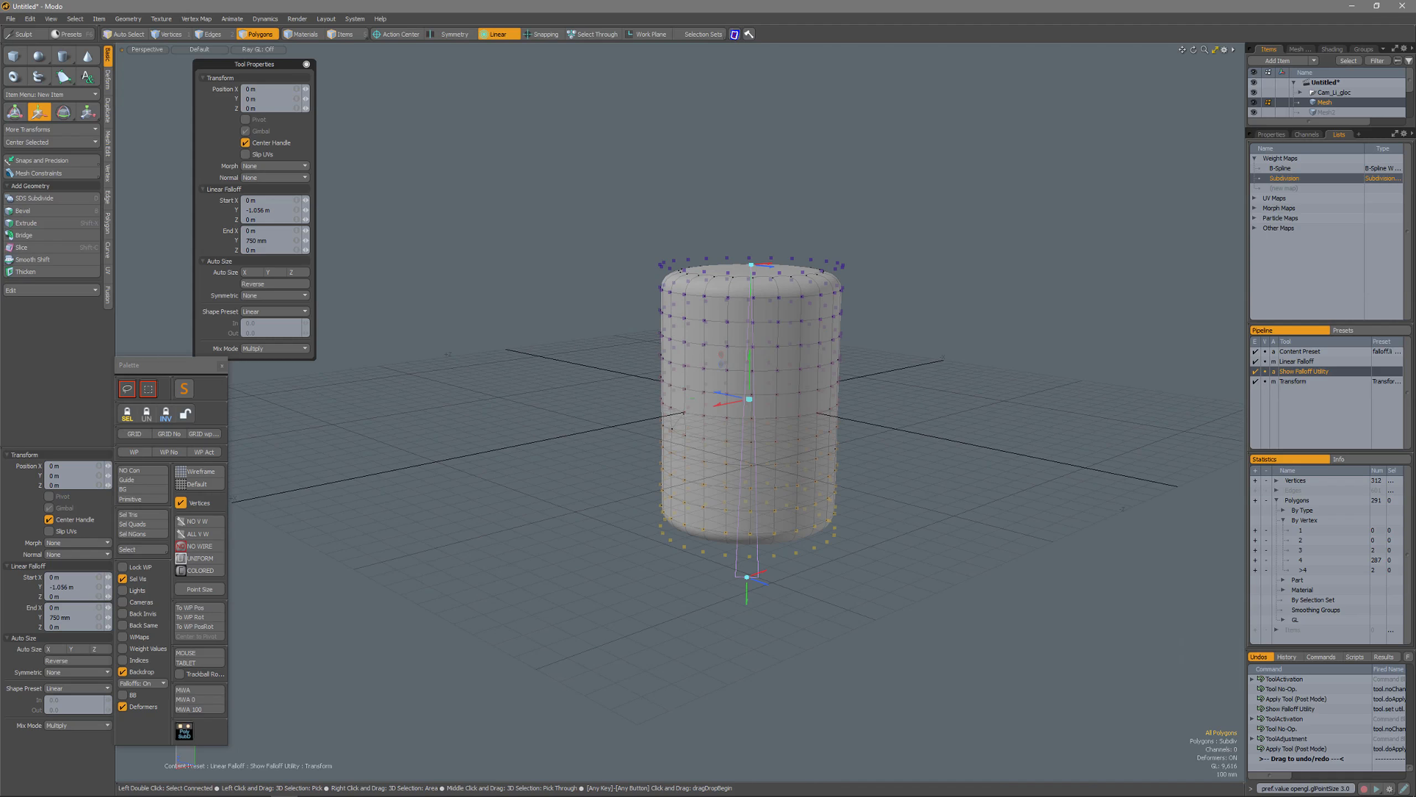
left_click_drag(751, 563, 778, 708)
key("ctrl+z")
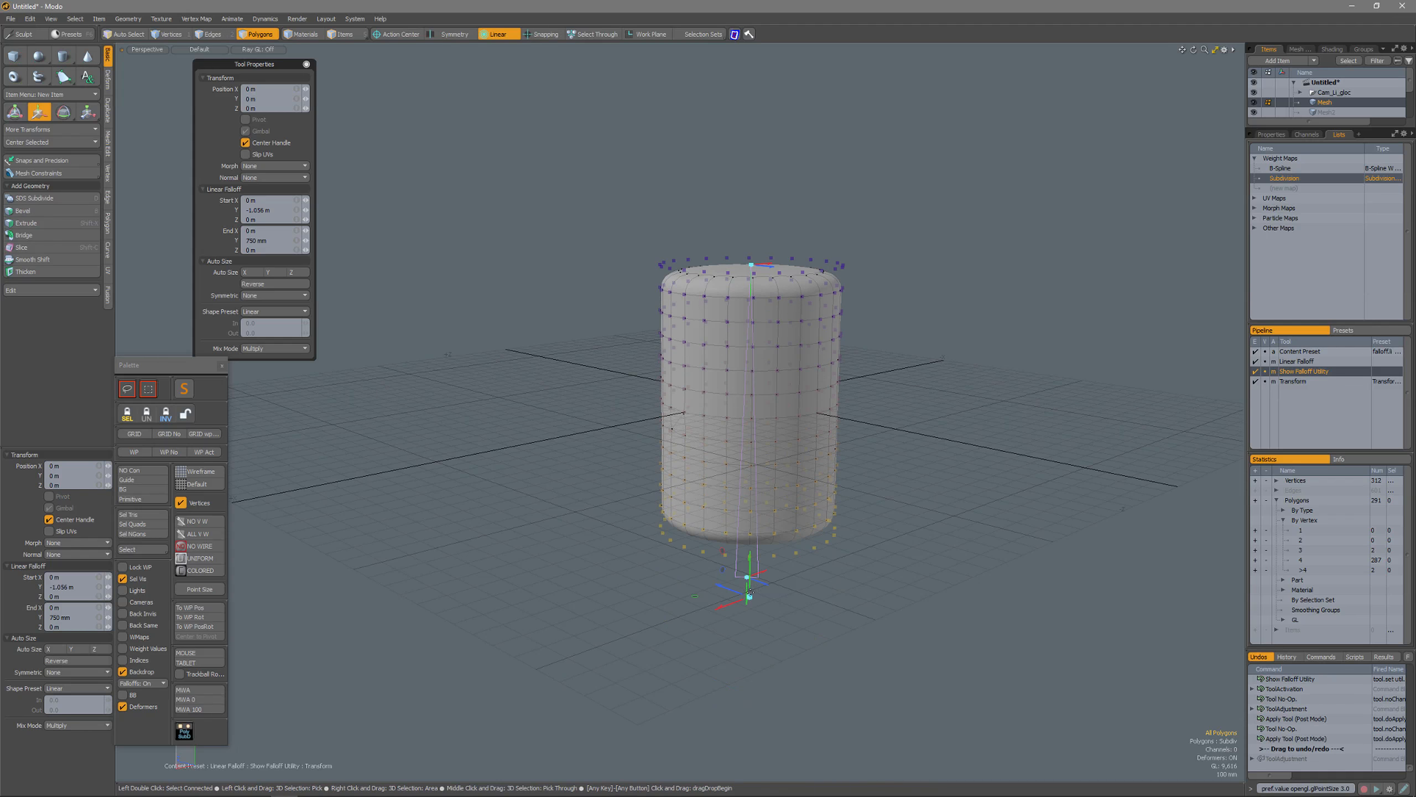
Step: Move the linear falloff's start handle down to about -1.49 m in Y and back up to about -362 mm
left_click_drag(748, 586, 781, 569, "alt")
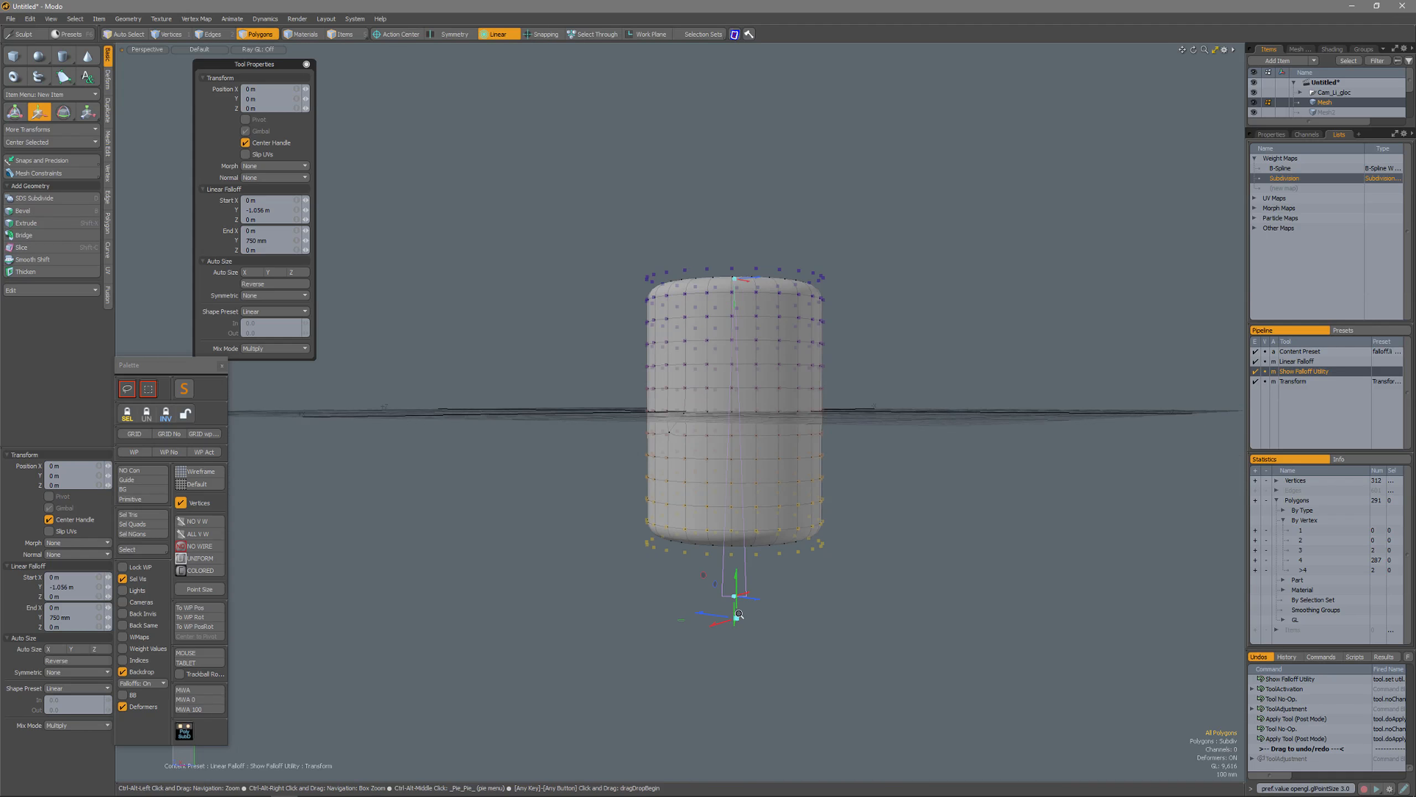
scroll(781, 569, "up", 4)
left_click_drag(729, 611, 730, 718)
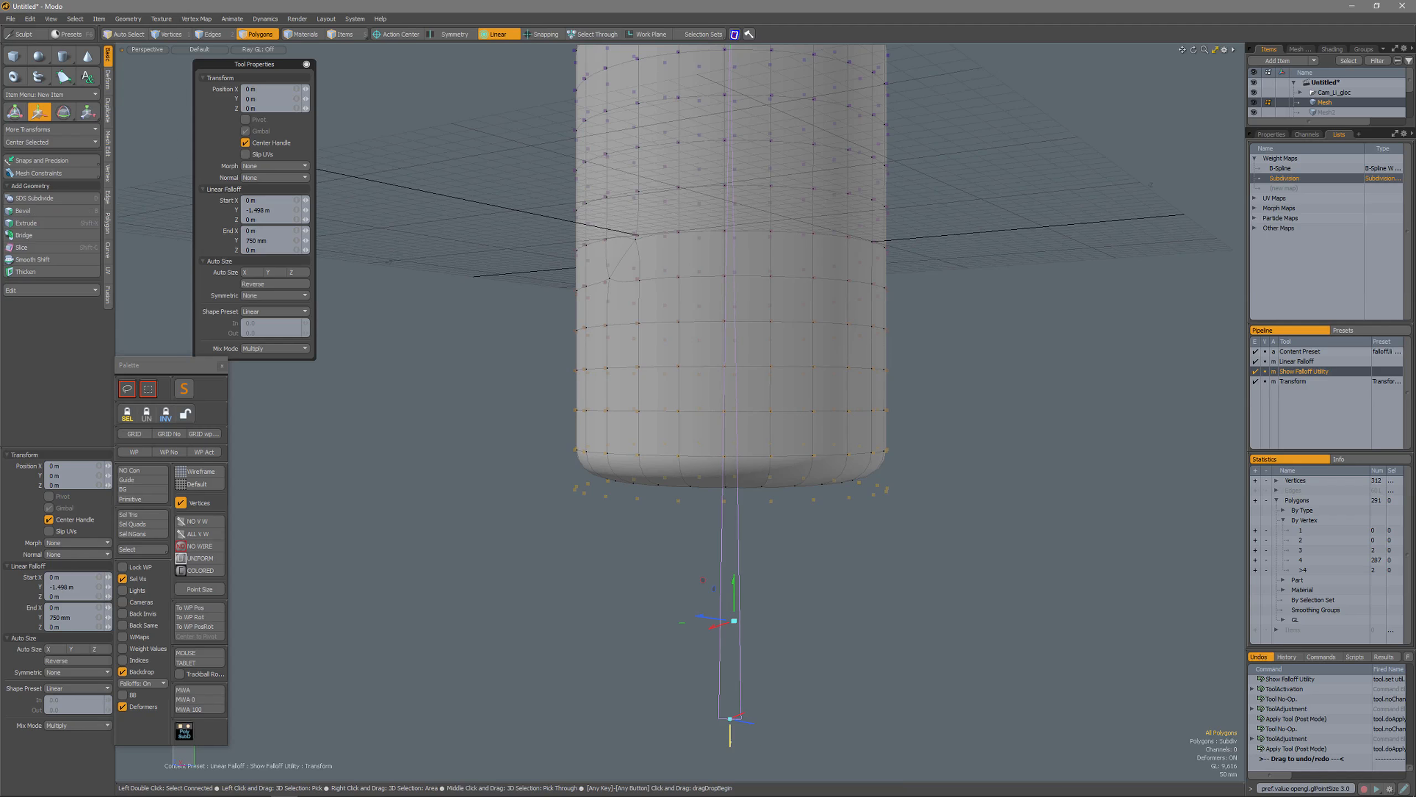
scroll(814, 730, "down", 4)
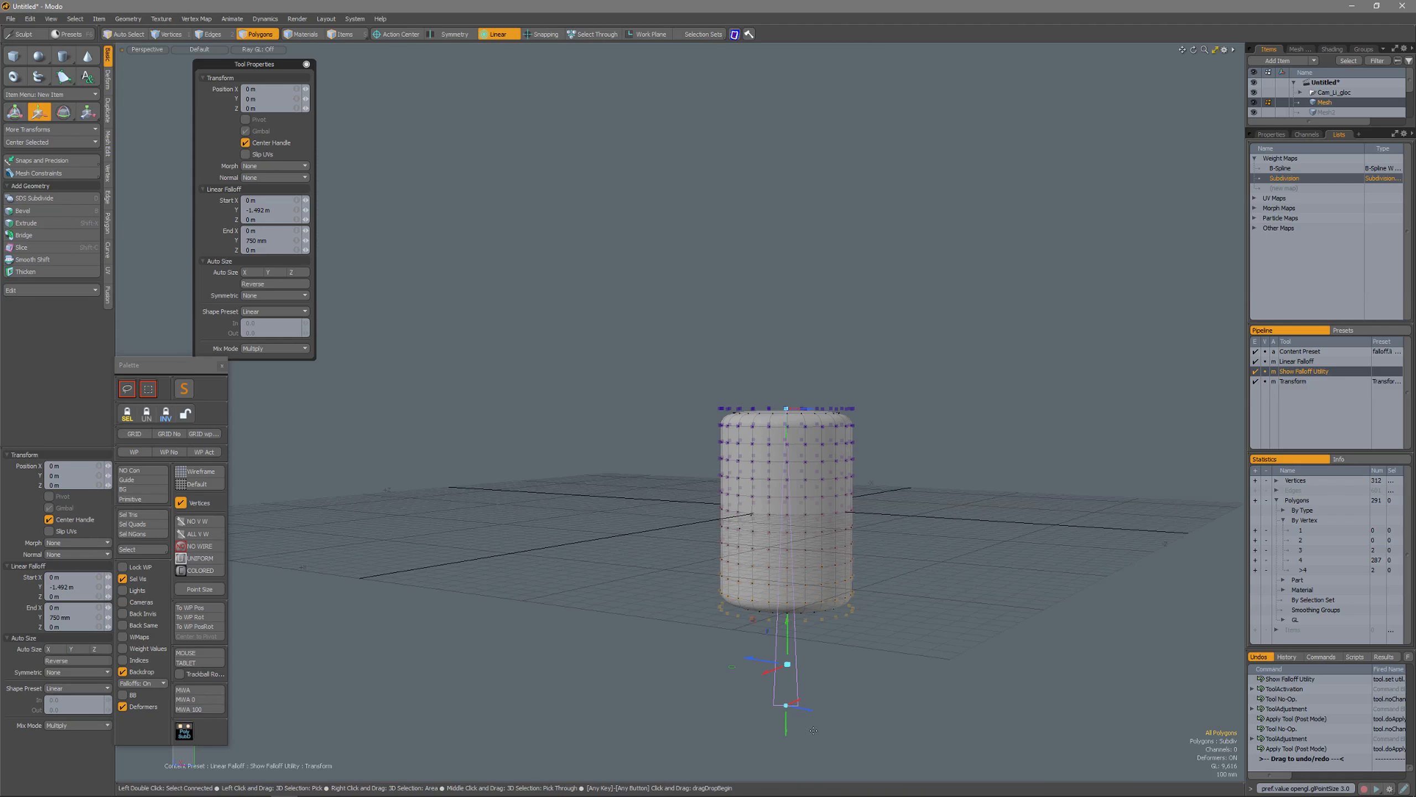
left_click_drag(789, 728, 787, 564)
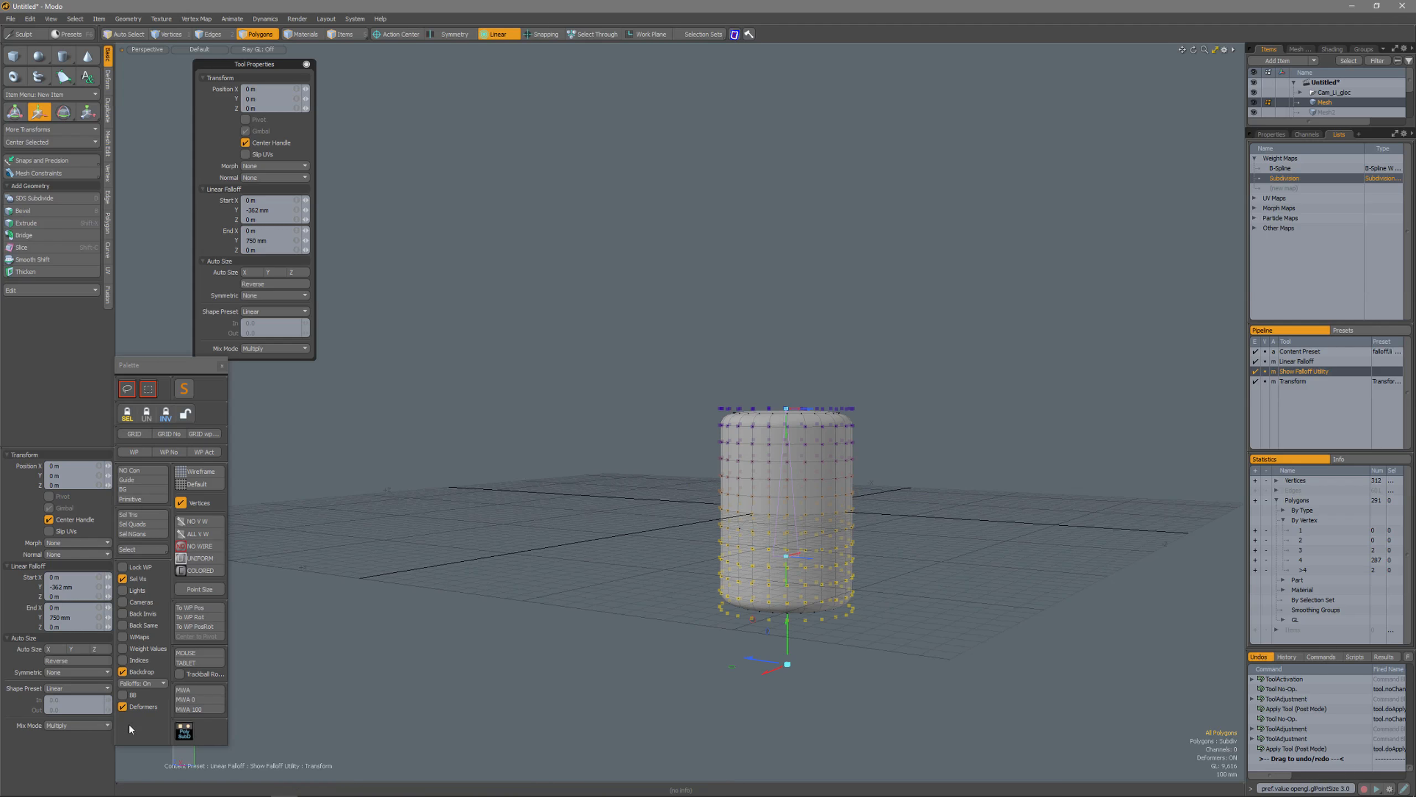
Step: Drop the Move tool, clear the Linear falloff and bring up the main command list in the viewport
key("space")
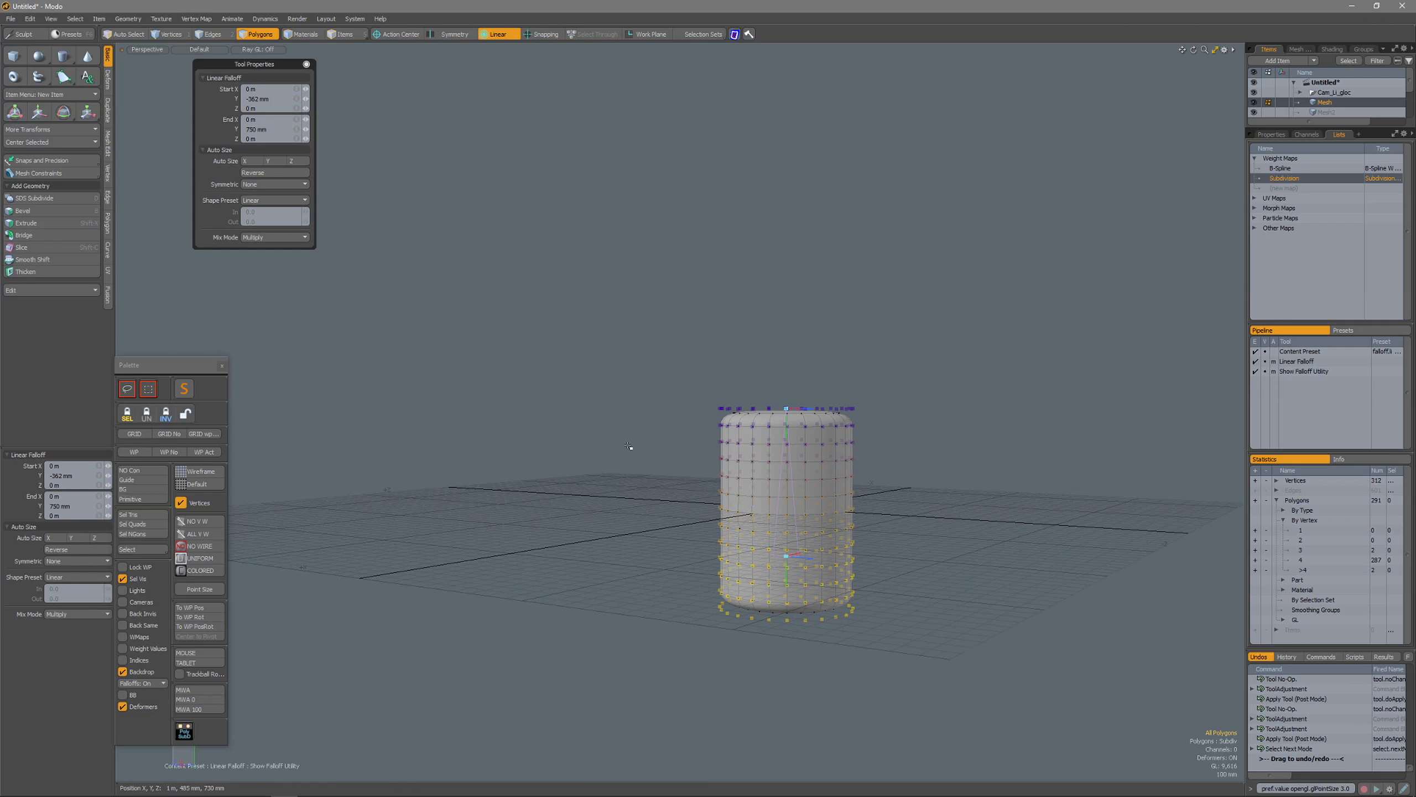
key("Escape")
right_click(629, 446, "ctrl+shift")
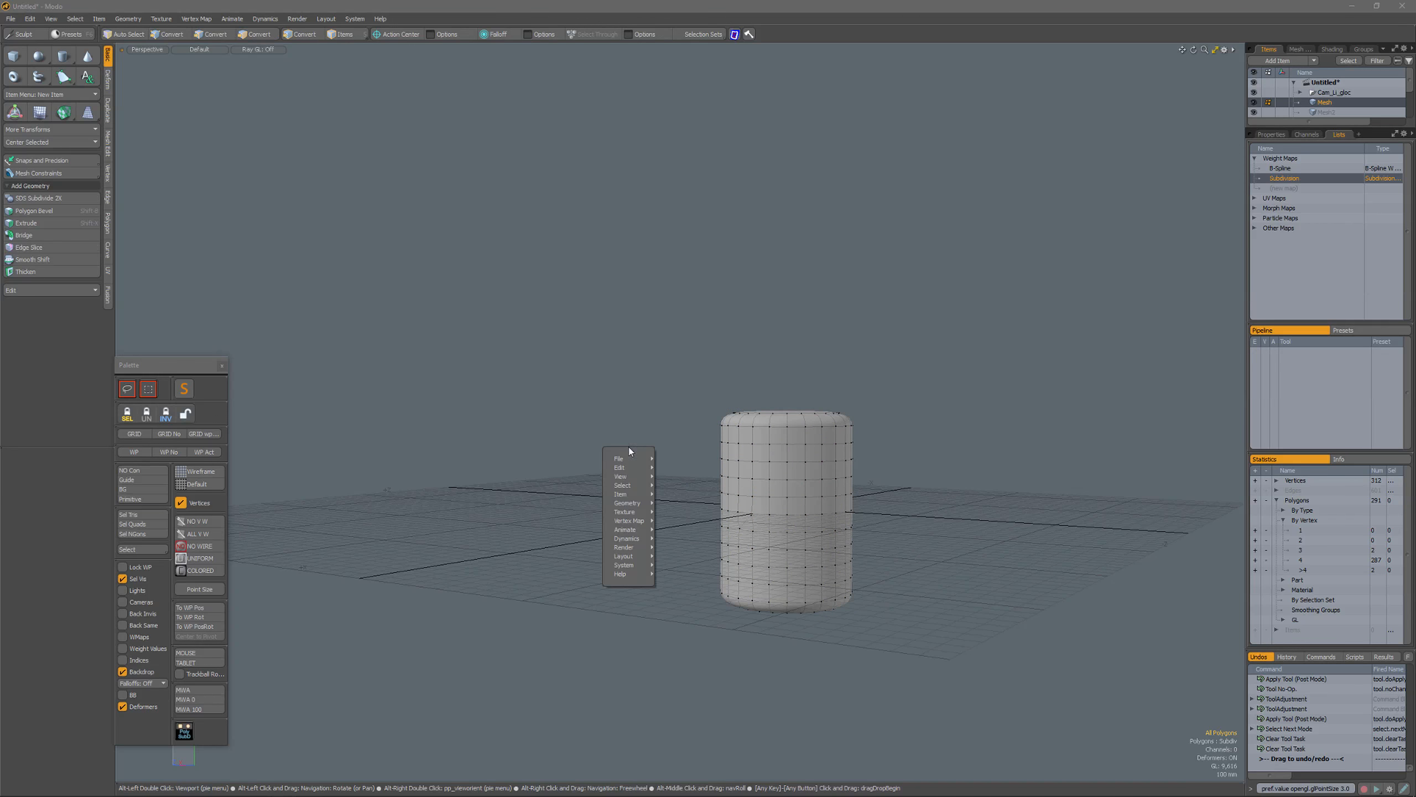
mouse_move(630, 479)
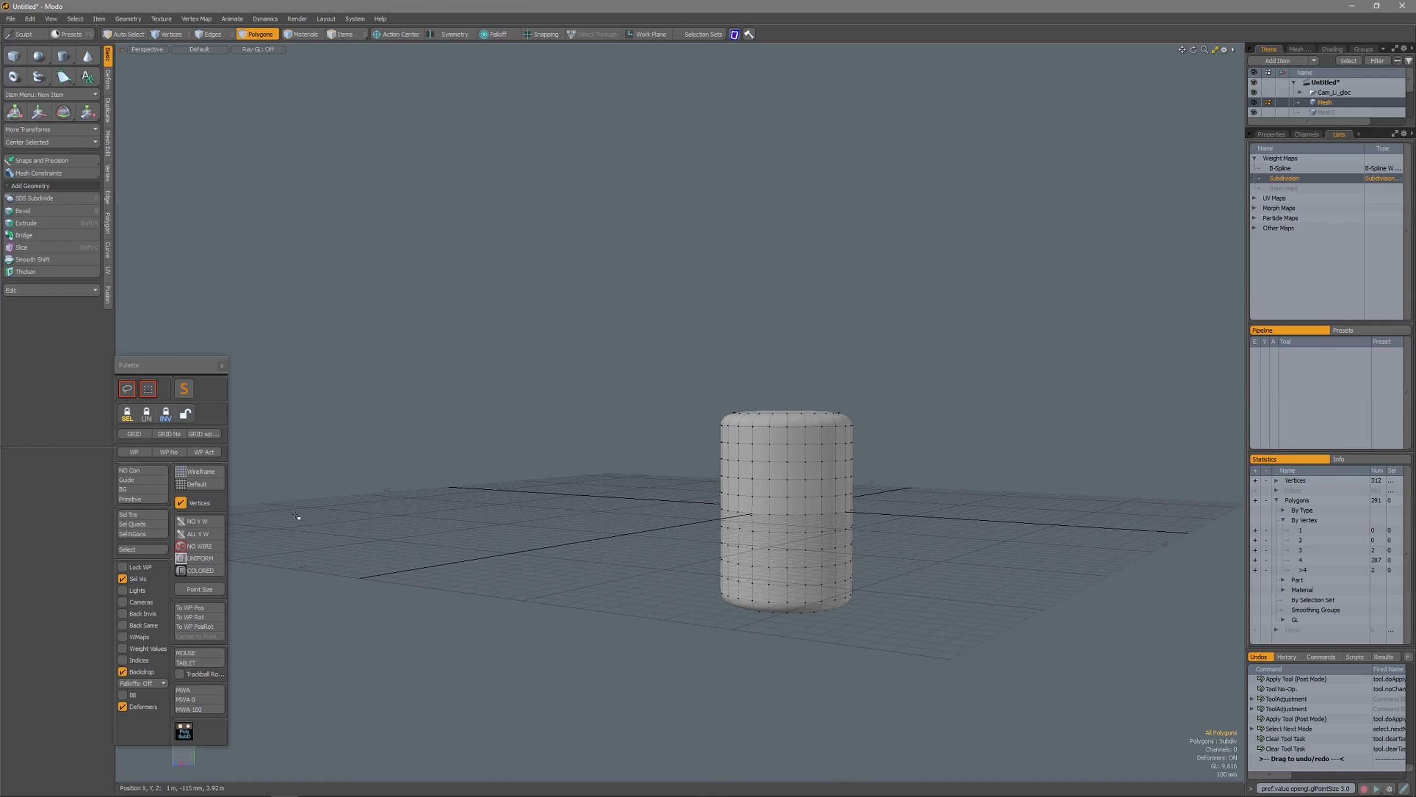
Step: Toggle the palette's bounding box display on and off and show the mesh's operator list
left_click(134, 700)
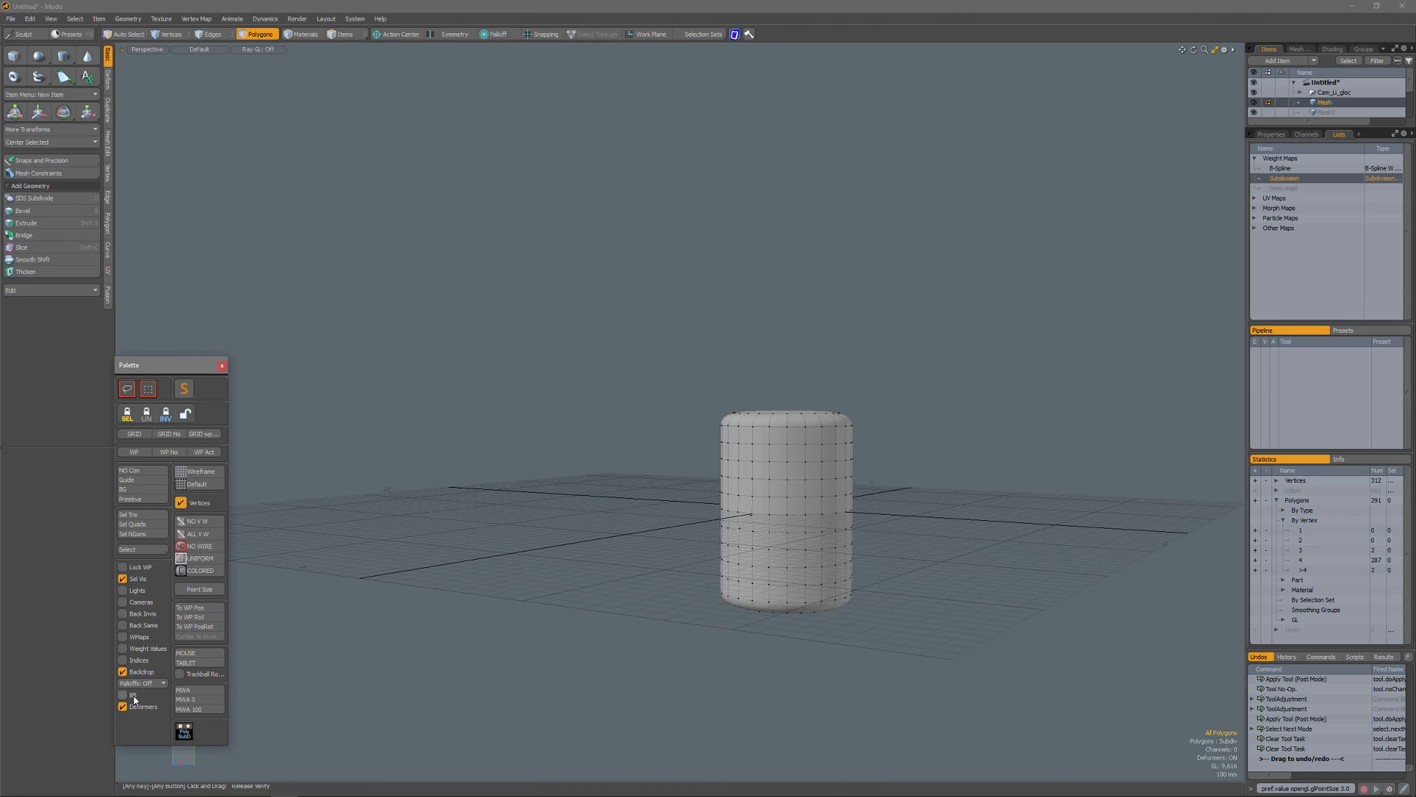
left_click(123, 695)
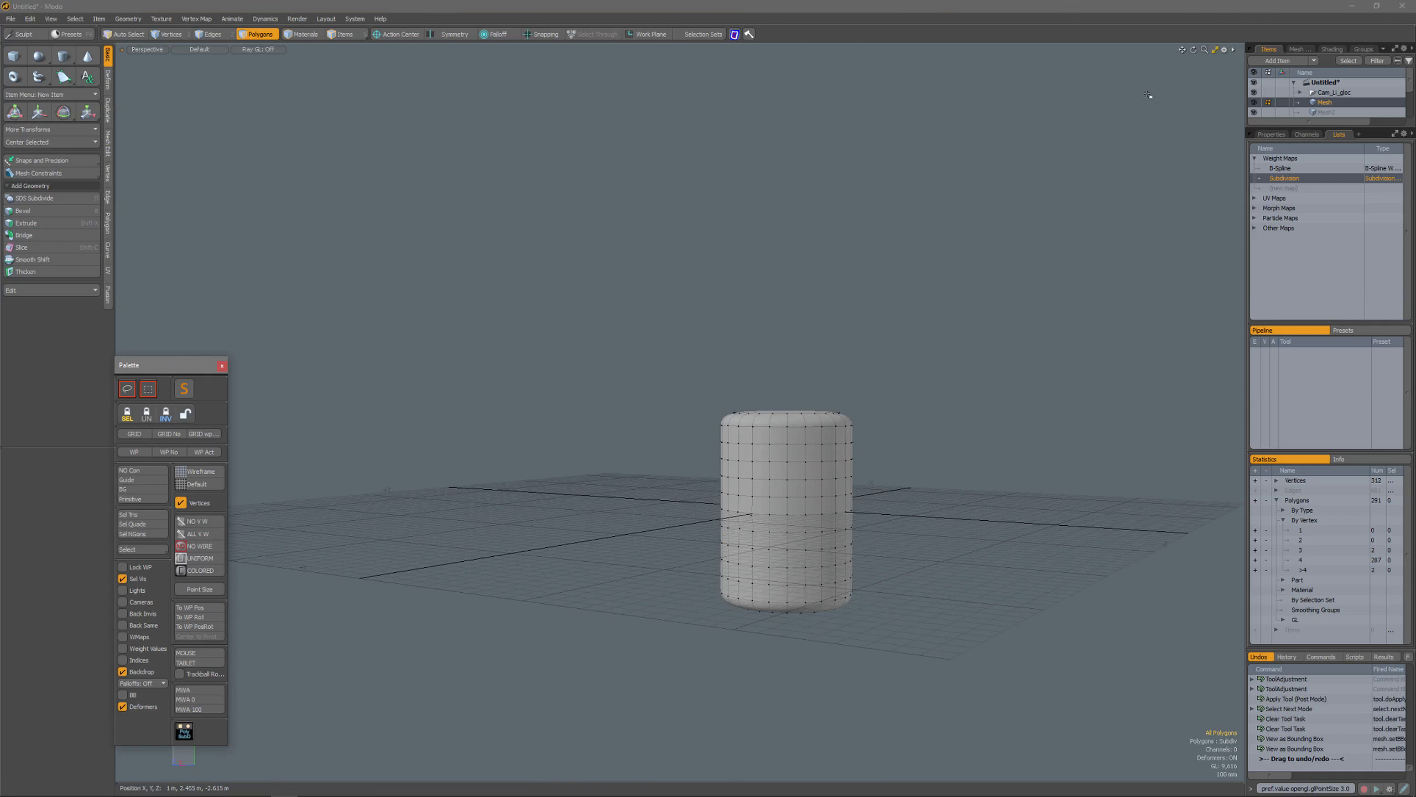
left_click(1299, 49)
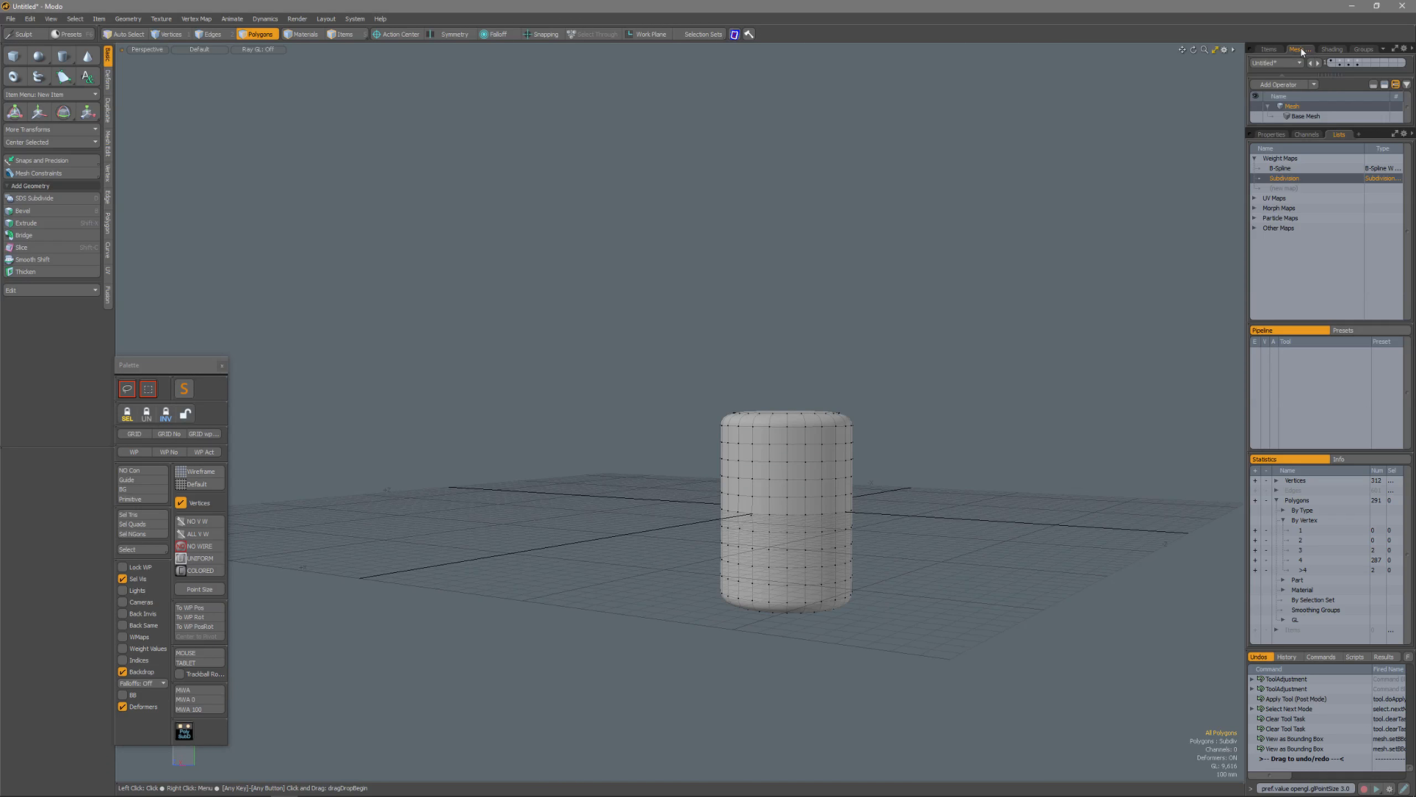
Step: Show the Mesh item's display properties beneath an enlarged item list and toggle its Bounding Box option on and off
left_click(1274, 49)
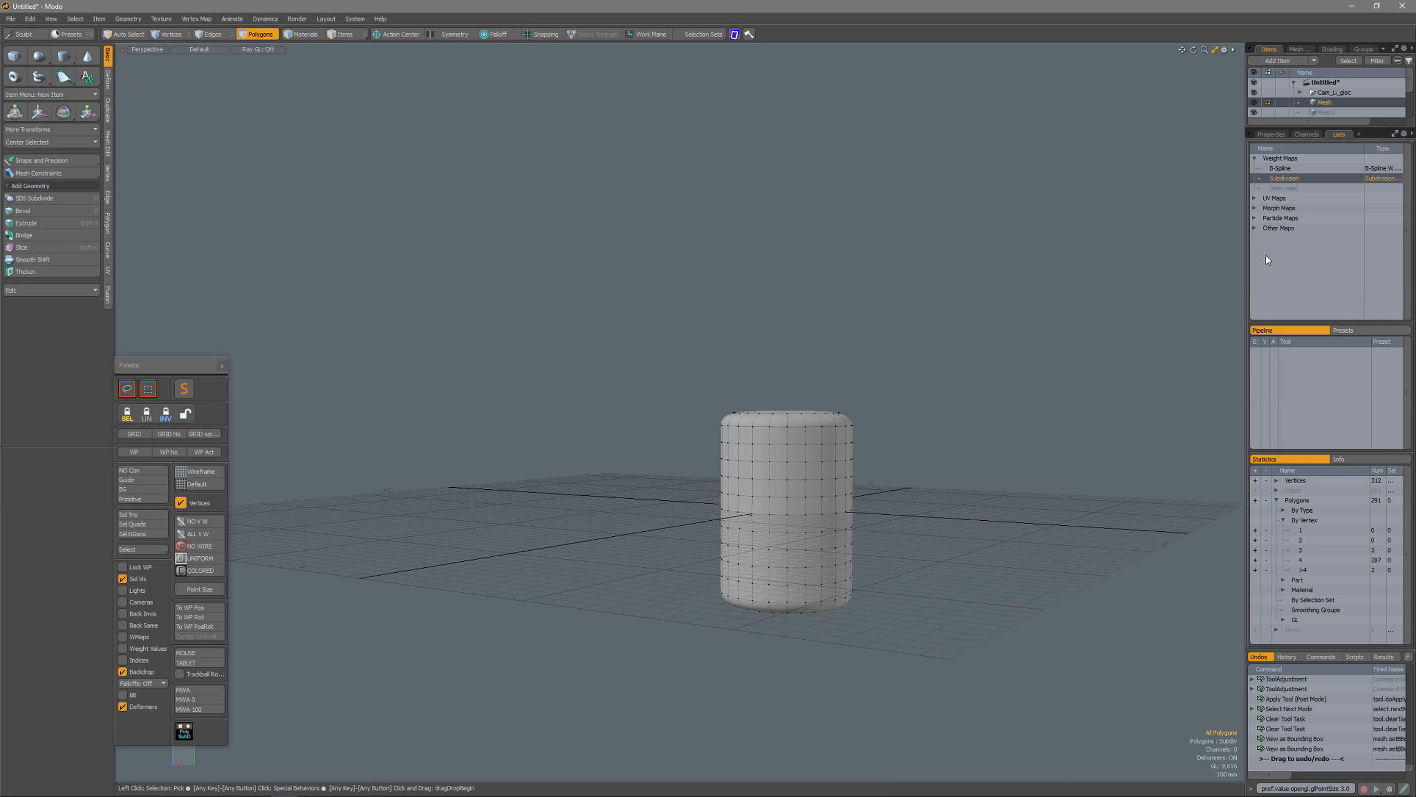
left_click(1270, 135)
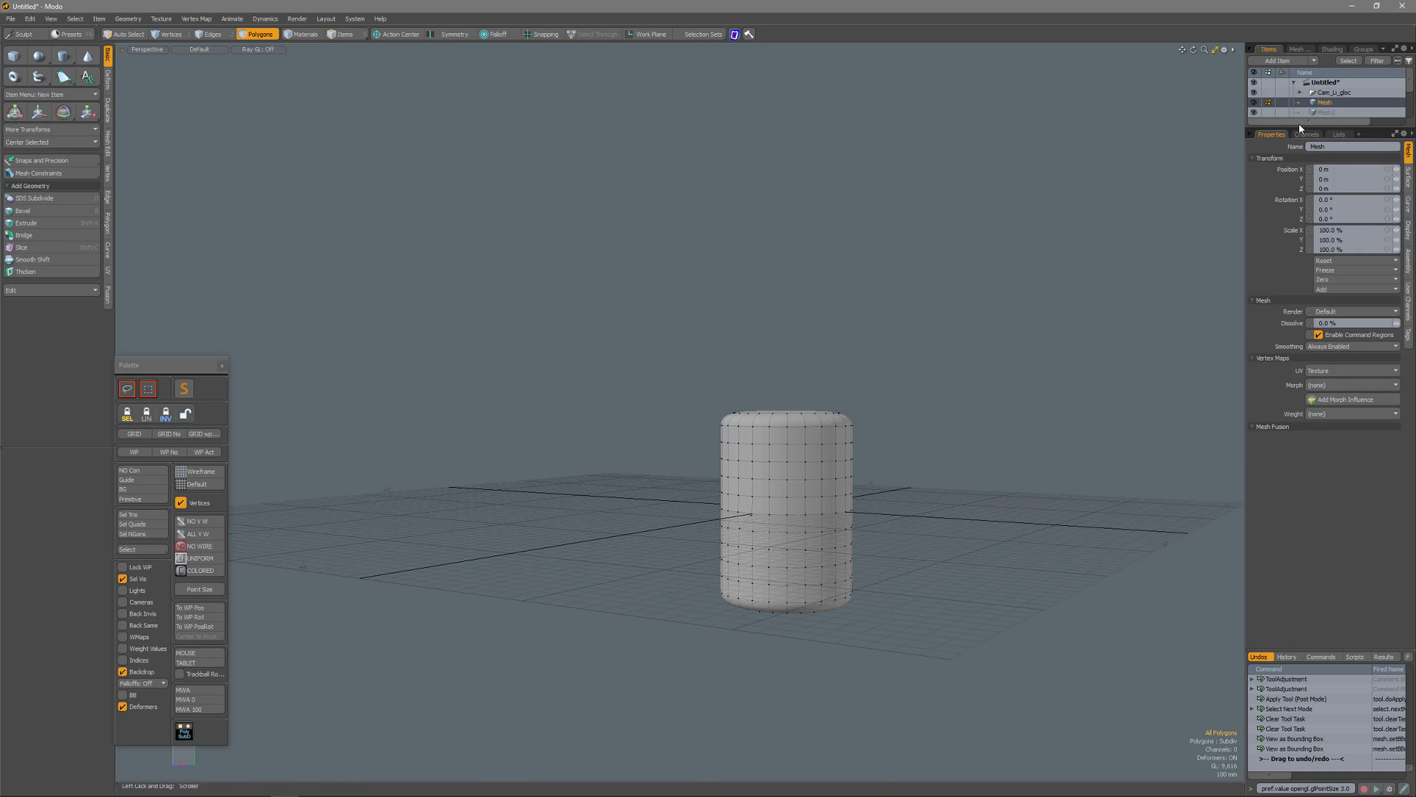
left_click_drag(1301, 129, 1327, 331)
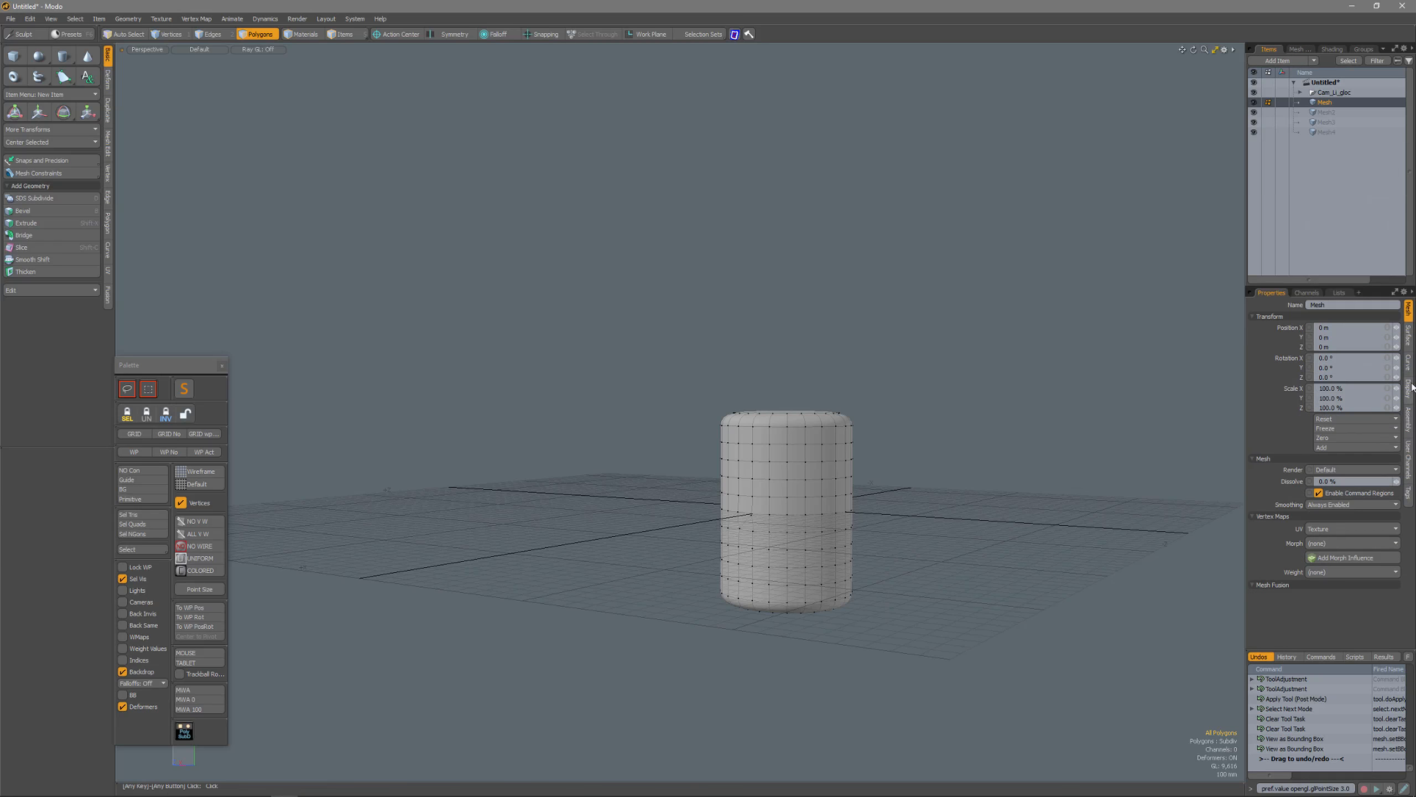
left_click(1409, 390)
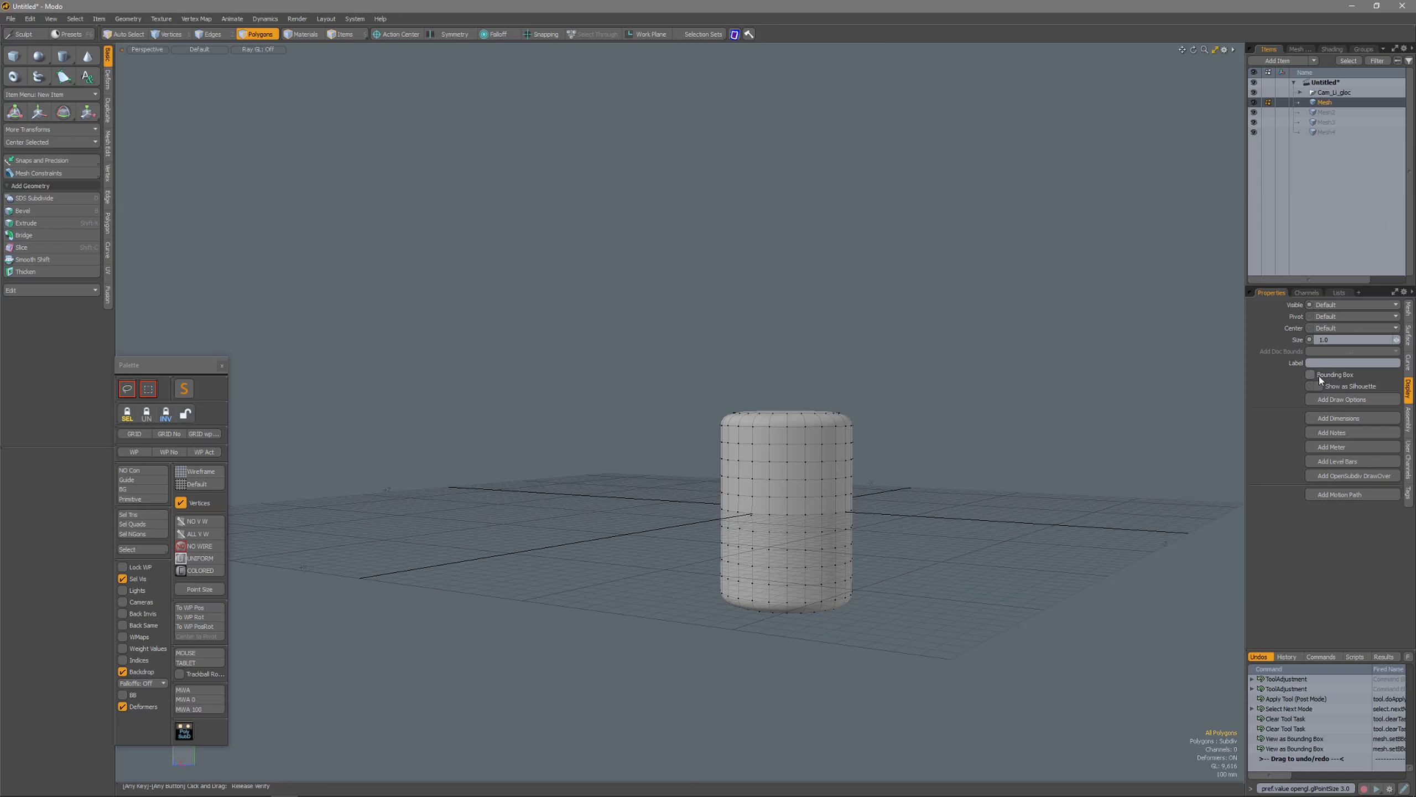
left_click(1312, 375)
left_click(1311, 374)
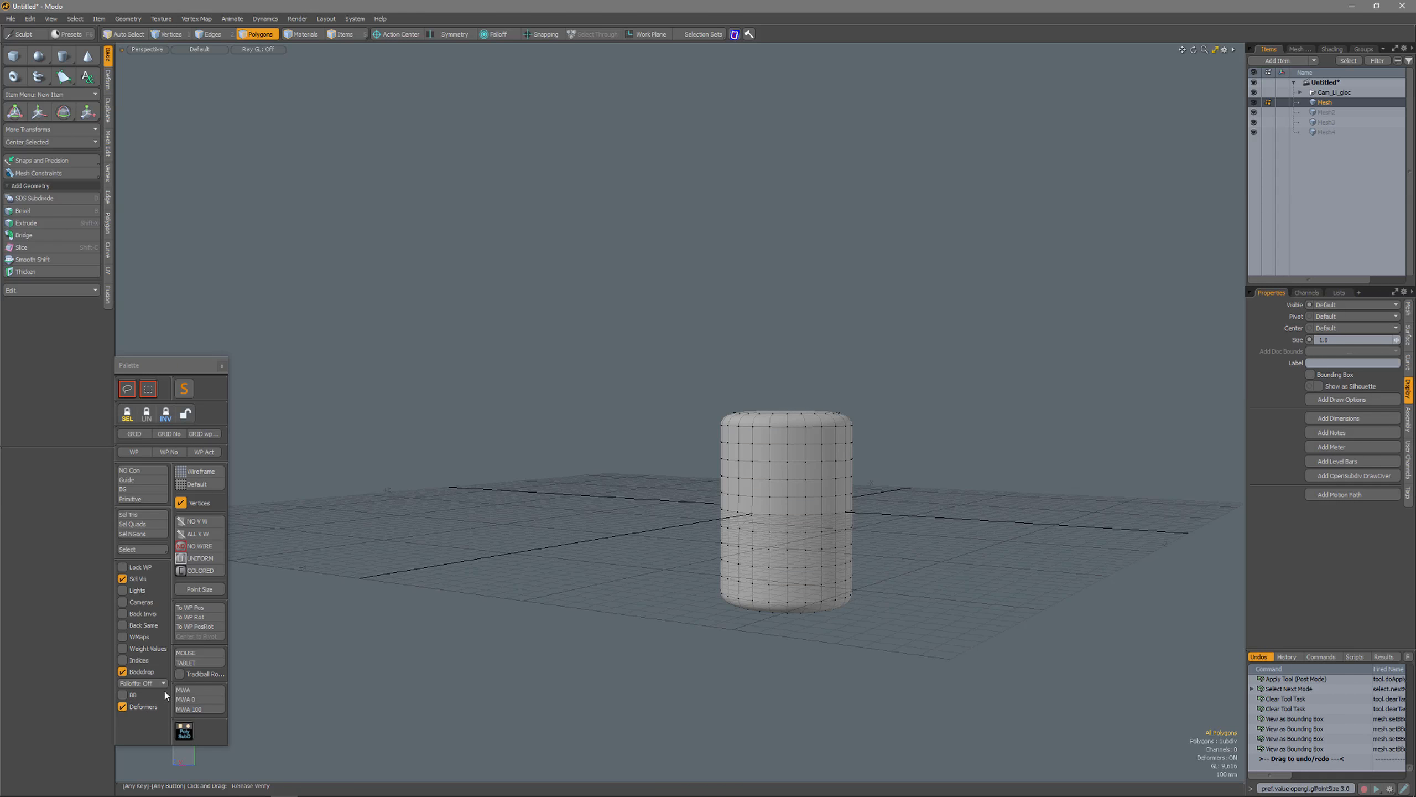
Step: Bring up the 3D viewport properties with the Drawing and Control options and place the window clear of the cylinder
key("o")
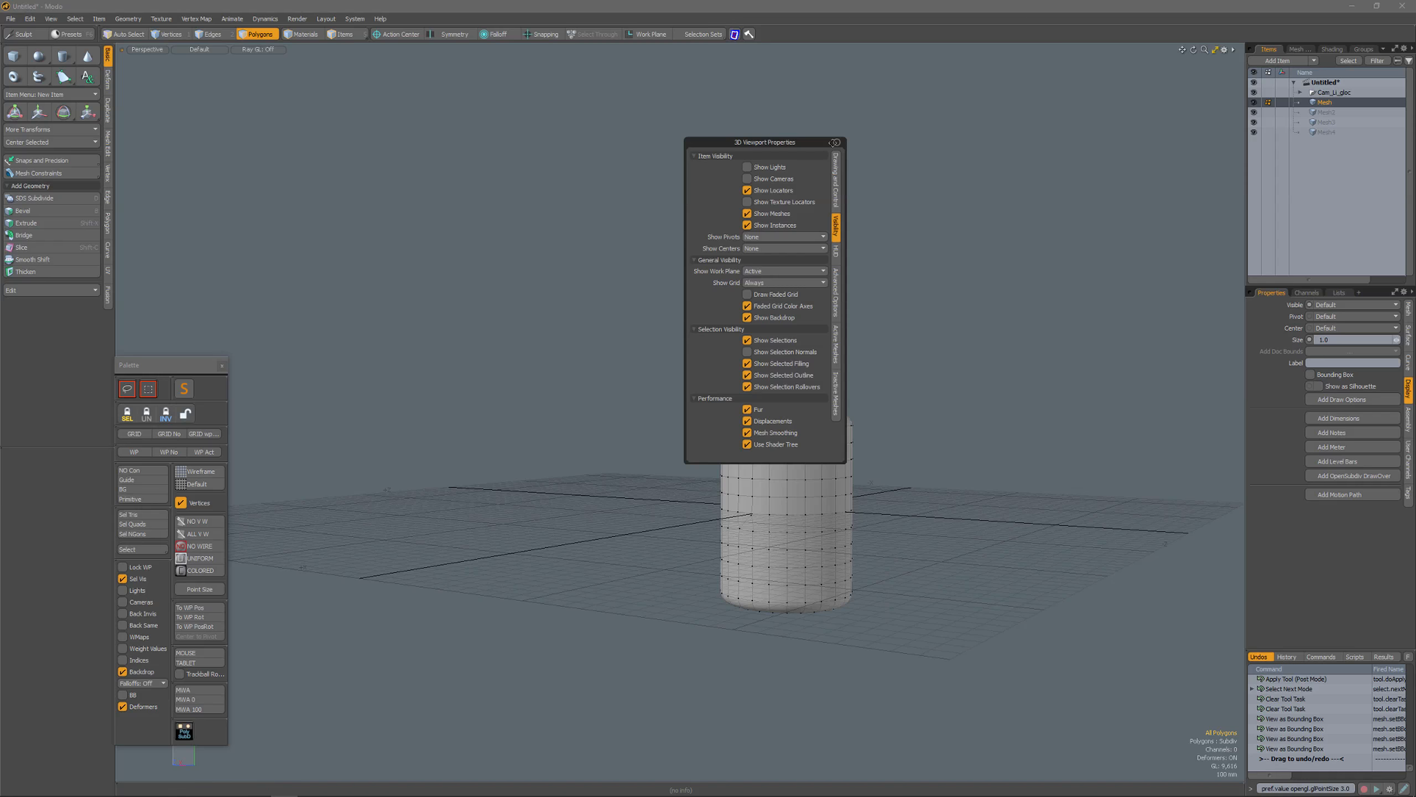
left_click_drag(820, 146, 1043, 164)
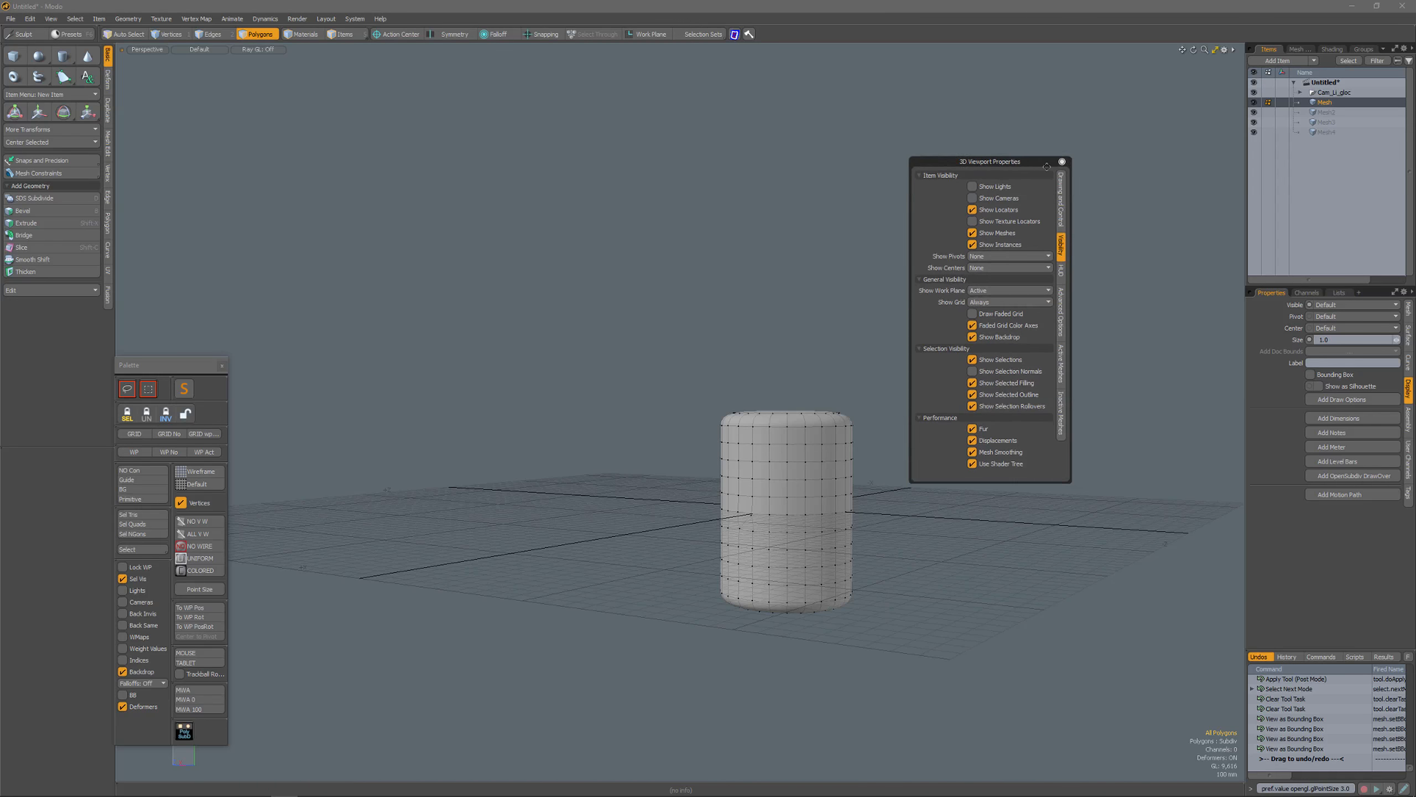
left_click(1067, 211)
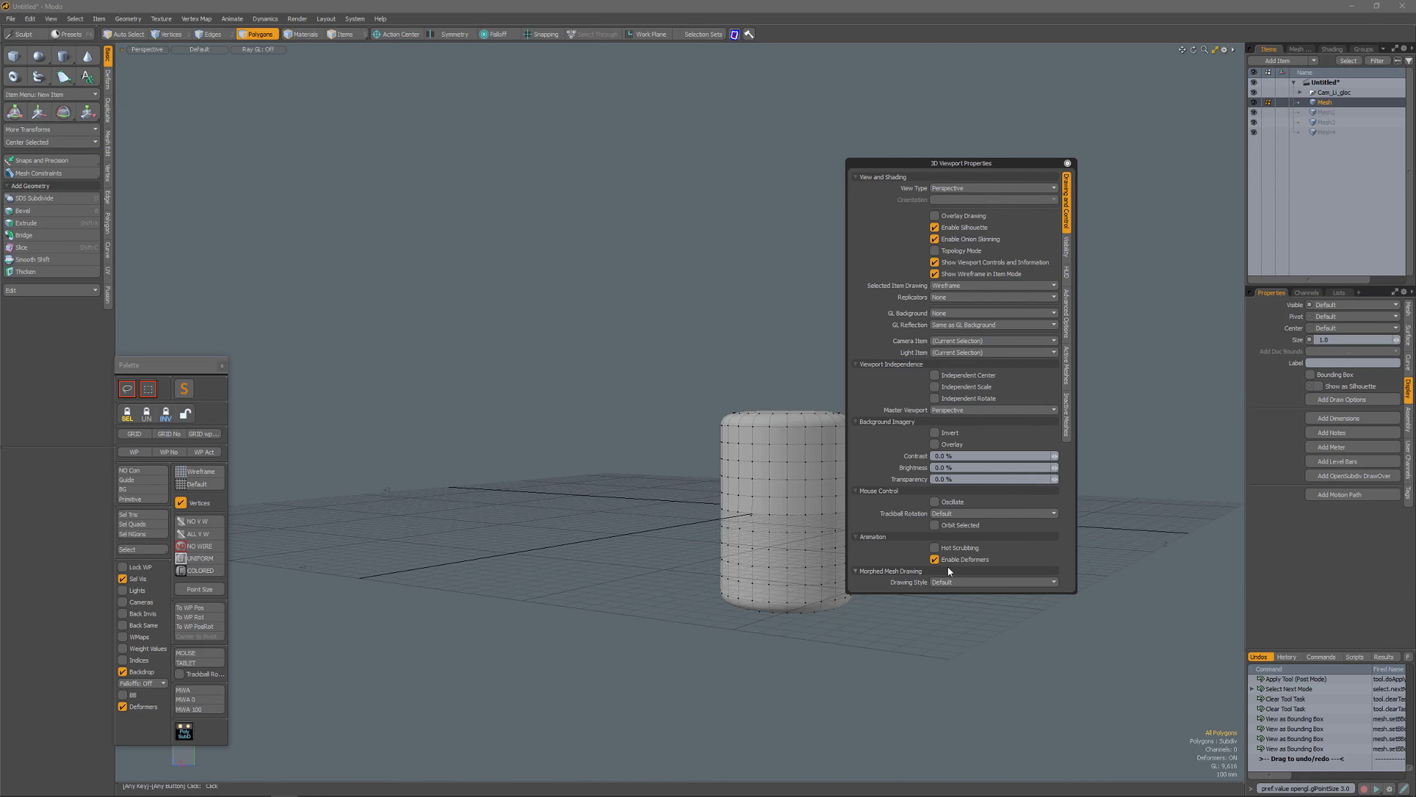
left_click_drag(942, 158, 1031, 153)
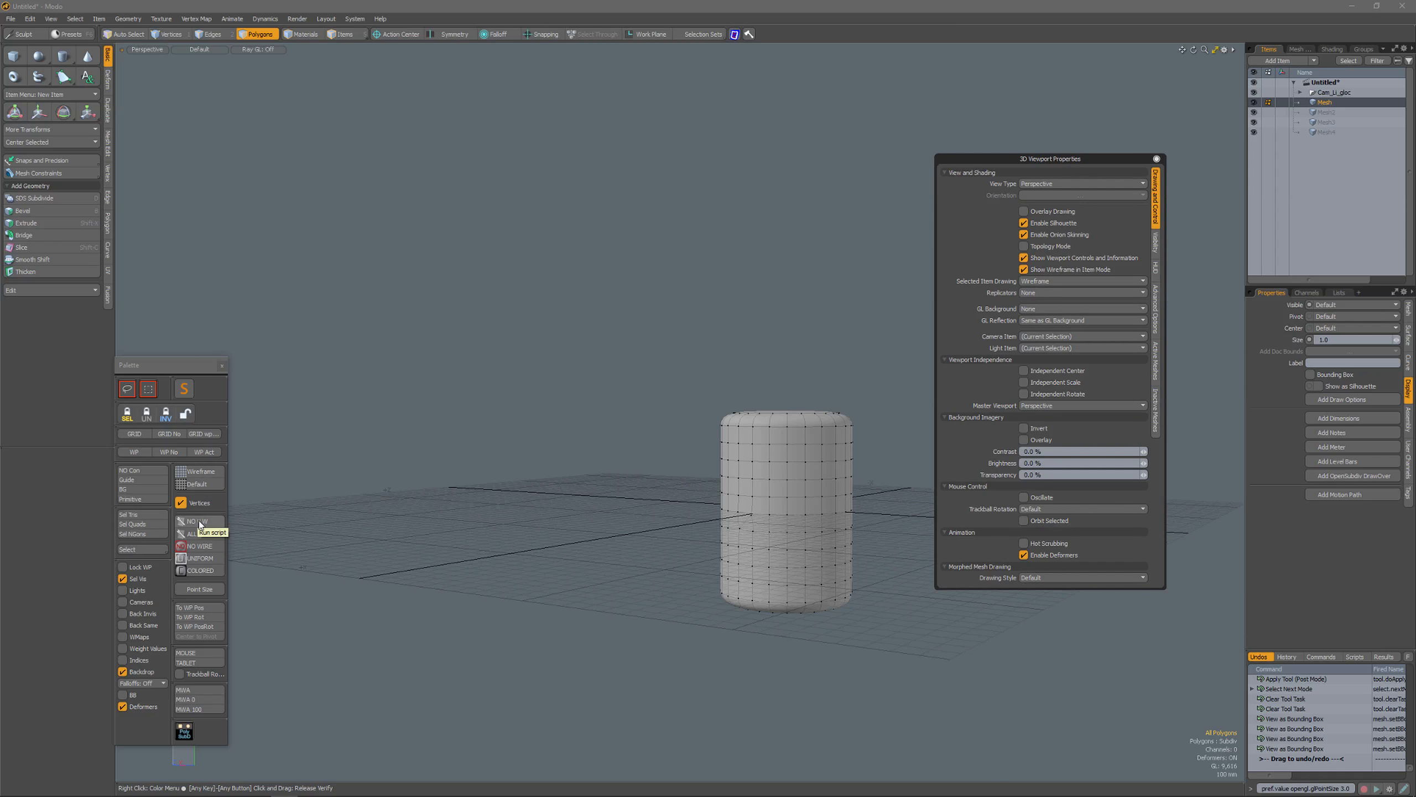
Step: Switch the viewport shading to Wireframe and back to Default, using both the palette shortcuts and the viewport's own shading style list
left_click_drag(768, 474, 730, 461, "alt+shift")
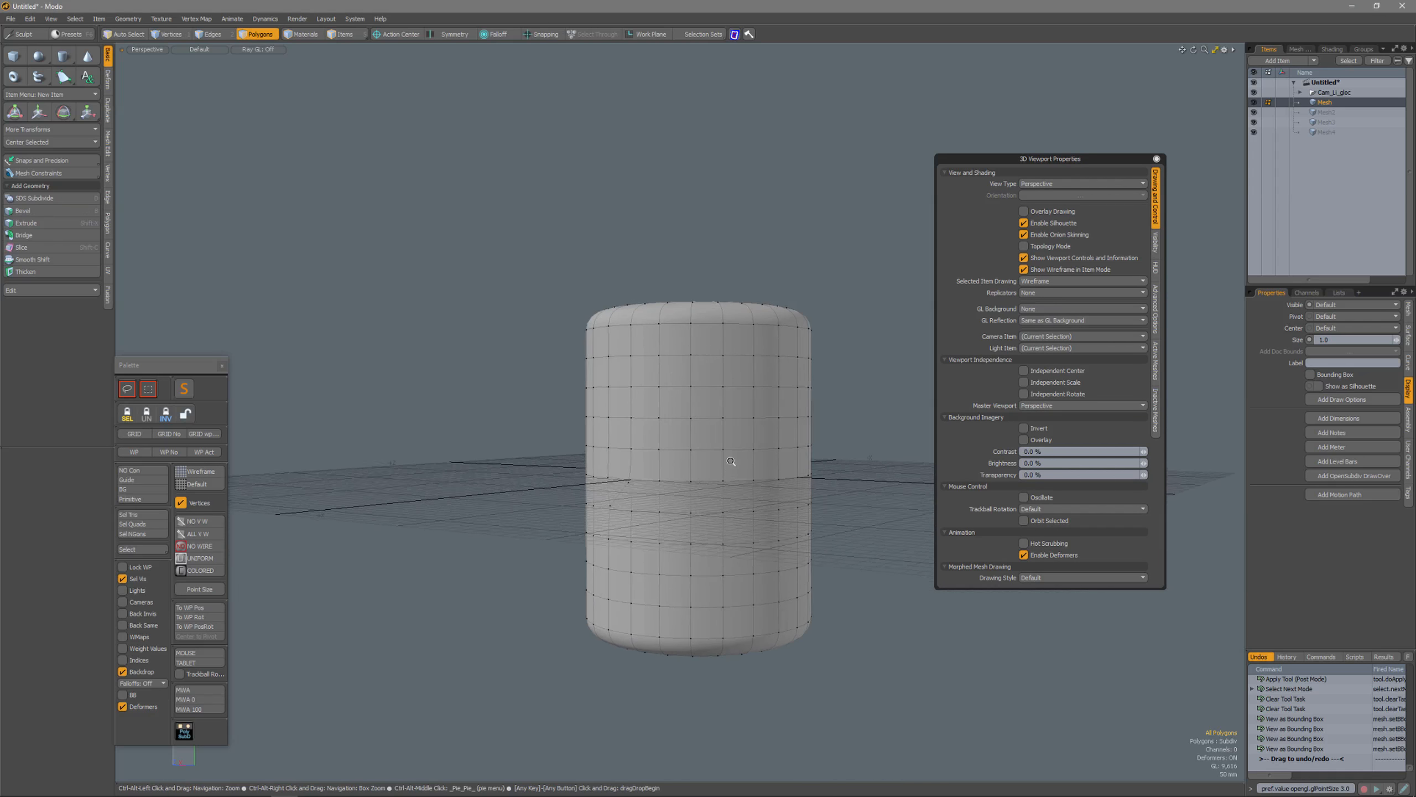
left_click(201, 471)
left_click(206, 485)
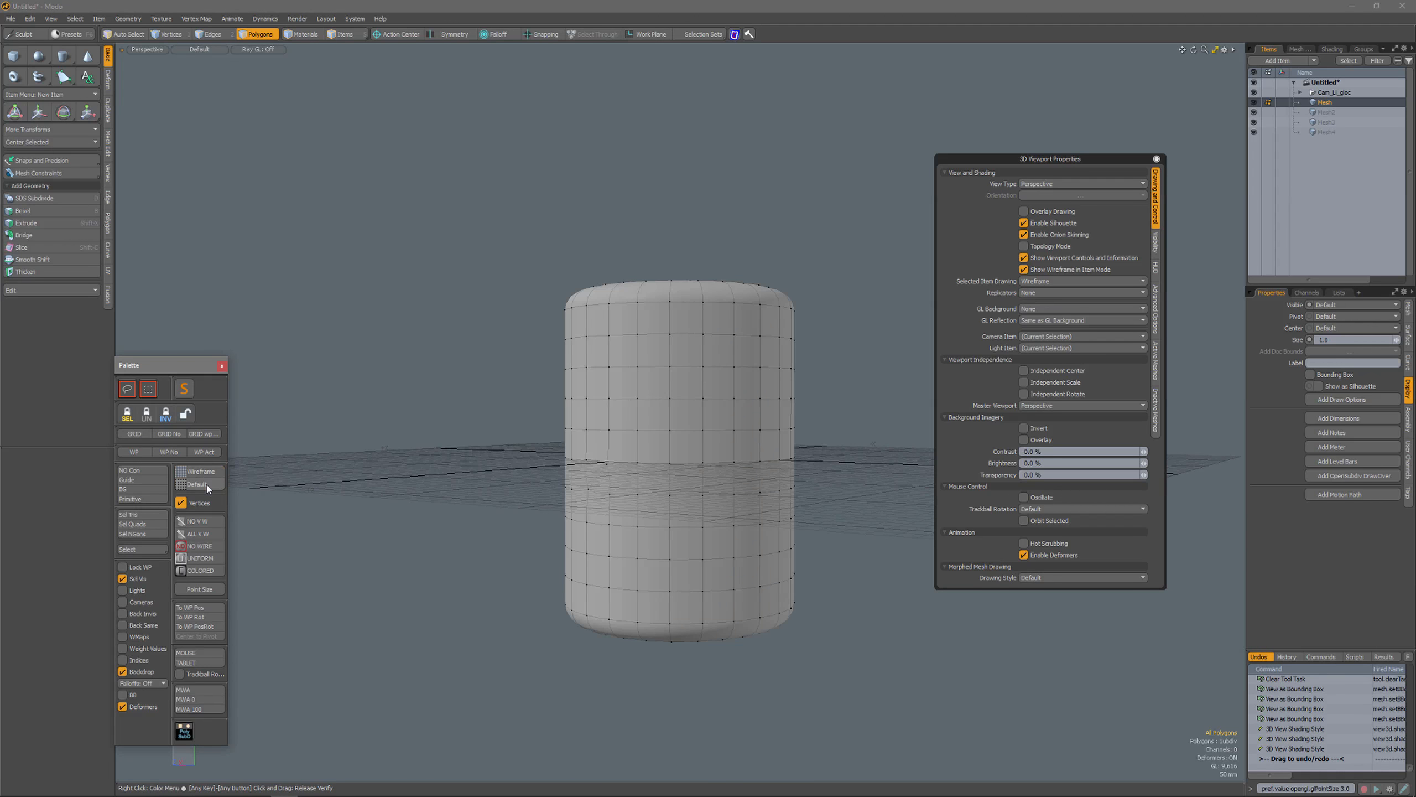
left_click(207, 49)
left_click(207, 50)
left_click(199, 49)
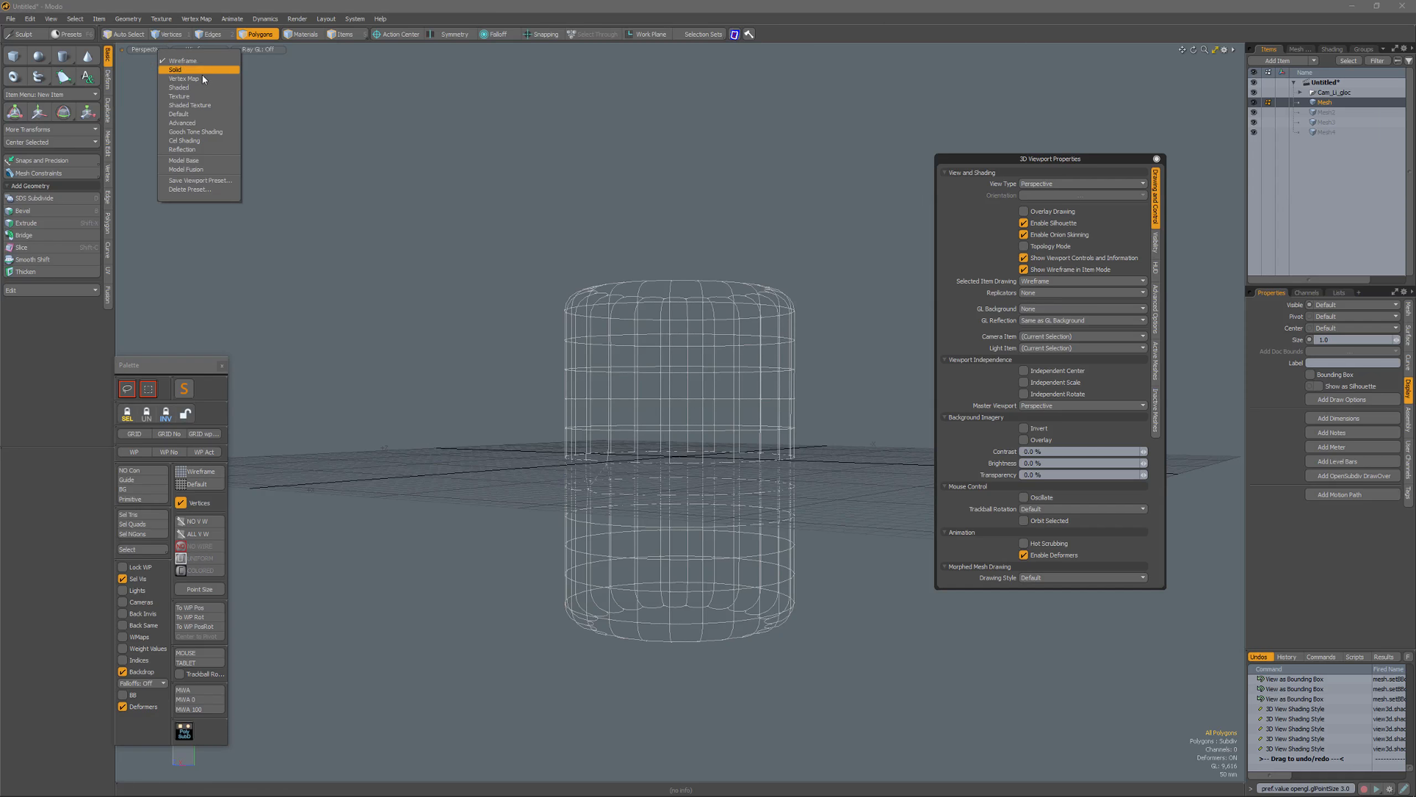
left_click(198, 115)
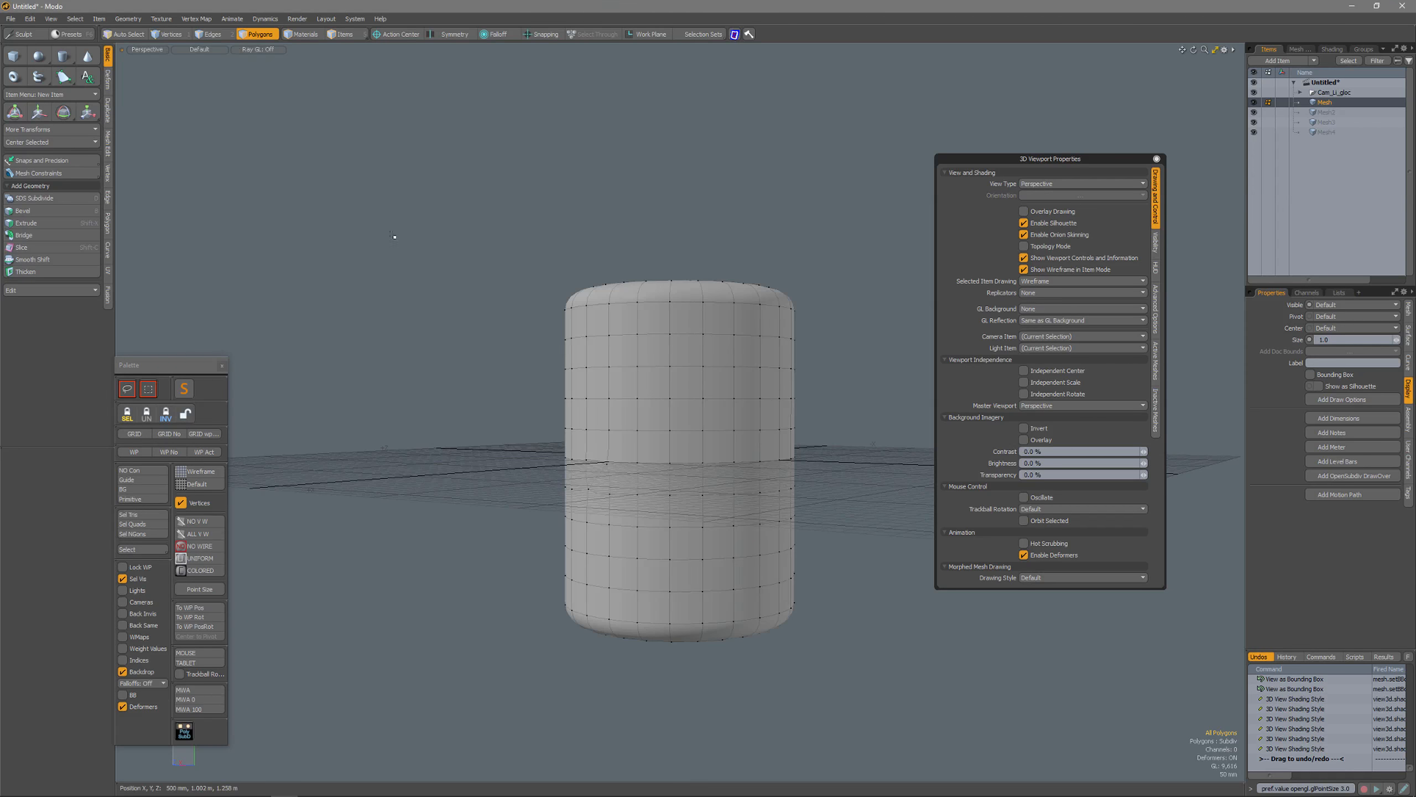
Step: Toggle the cylinder's vertex display off and on with the palette's Vertices option
left_click_drag(400, 256, 443, 301, "alt")
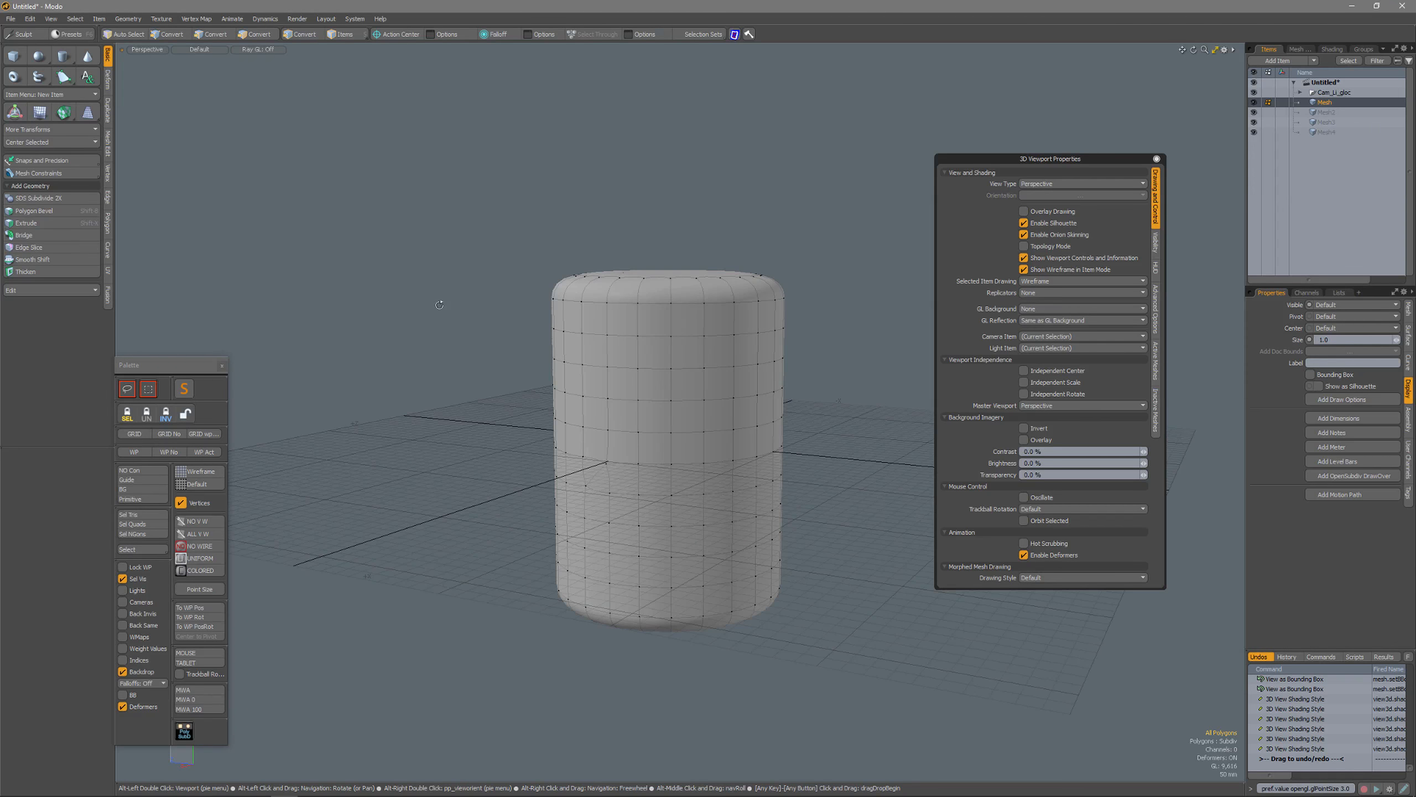
left_click(195, 503)
left_click(195, 503)
left_click(196, 503)
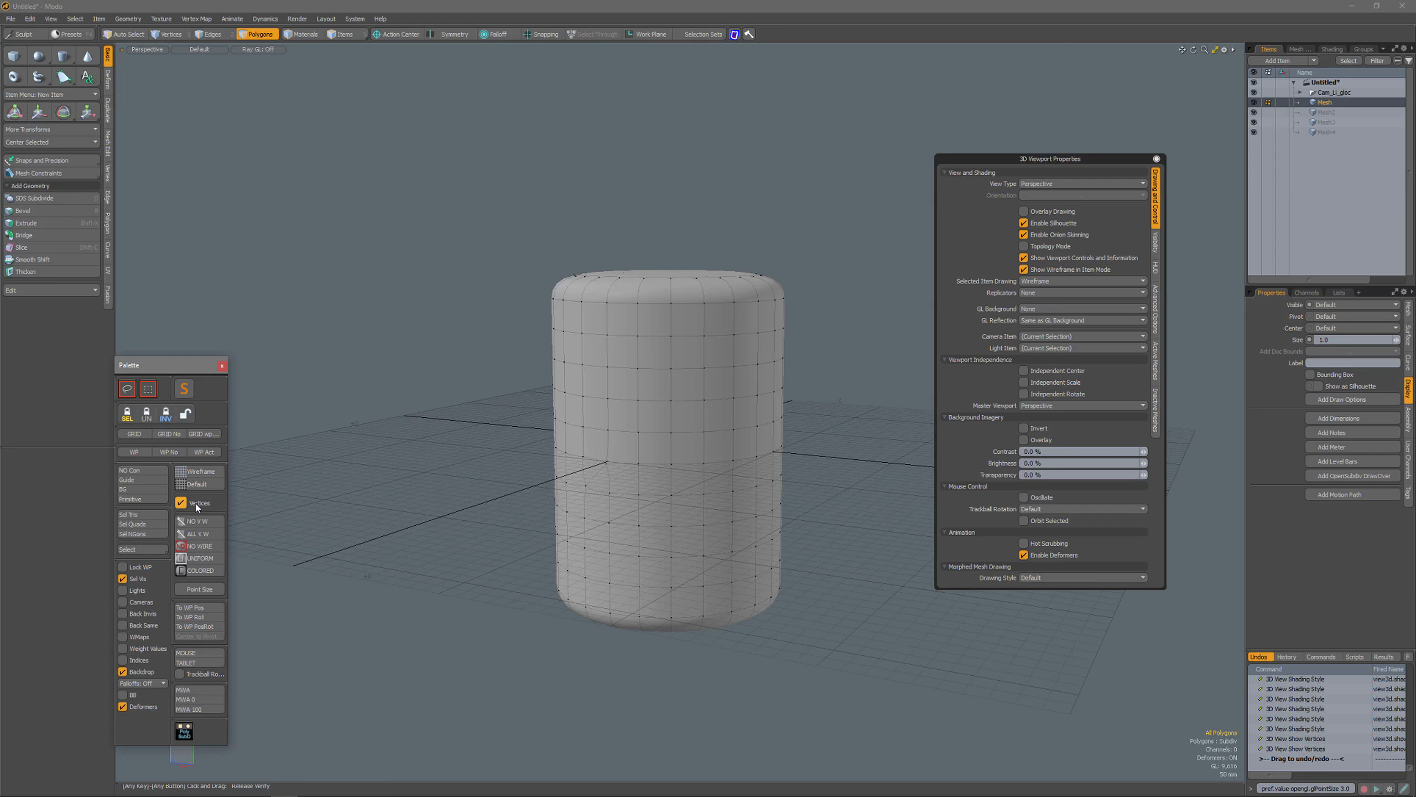
Step: Set Show Vertices to Never for the active meshes in the 3D viewport properties
left_click(1155, 369)
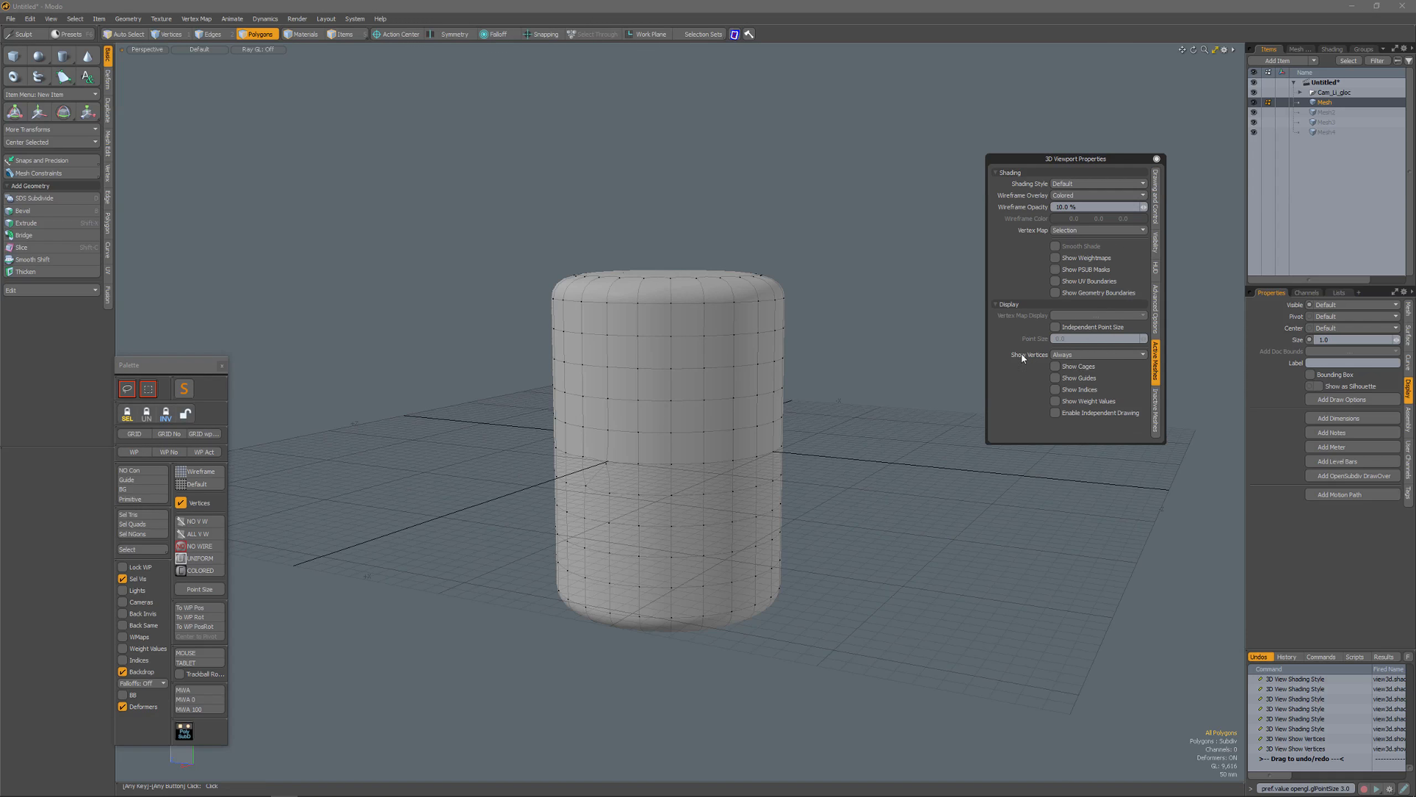
left_click(1071, 354)
left_click(1095, 354)
left_click(1105, 384)
Step: Look up the command of a 3D View Show Vertices undo entry and delete the first part of its text in the command entry
left_click(1287, 739)
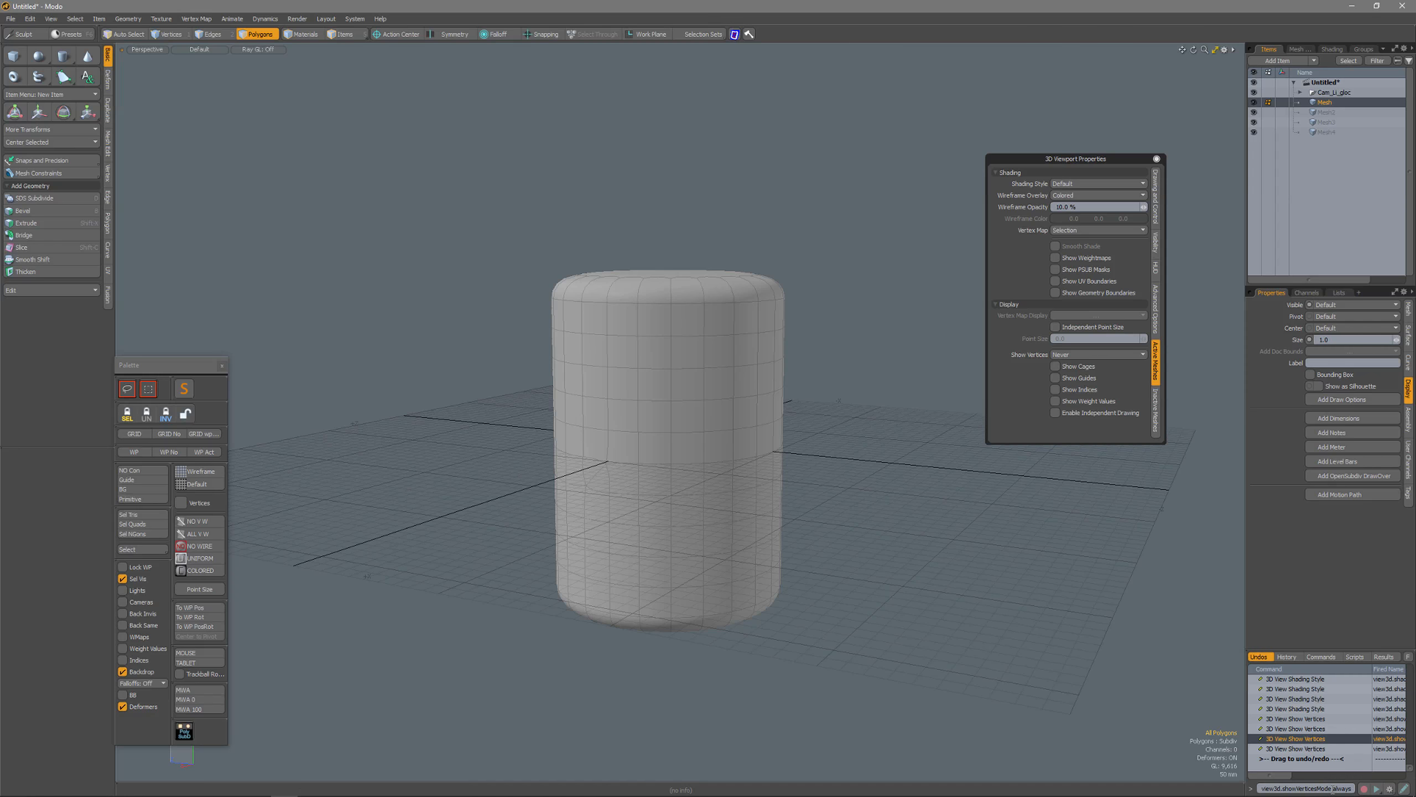
left_click_drag(1335, 791, 1254, 794)
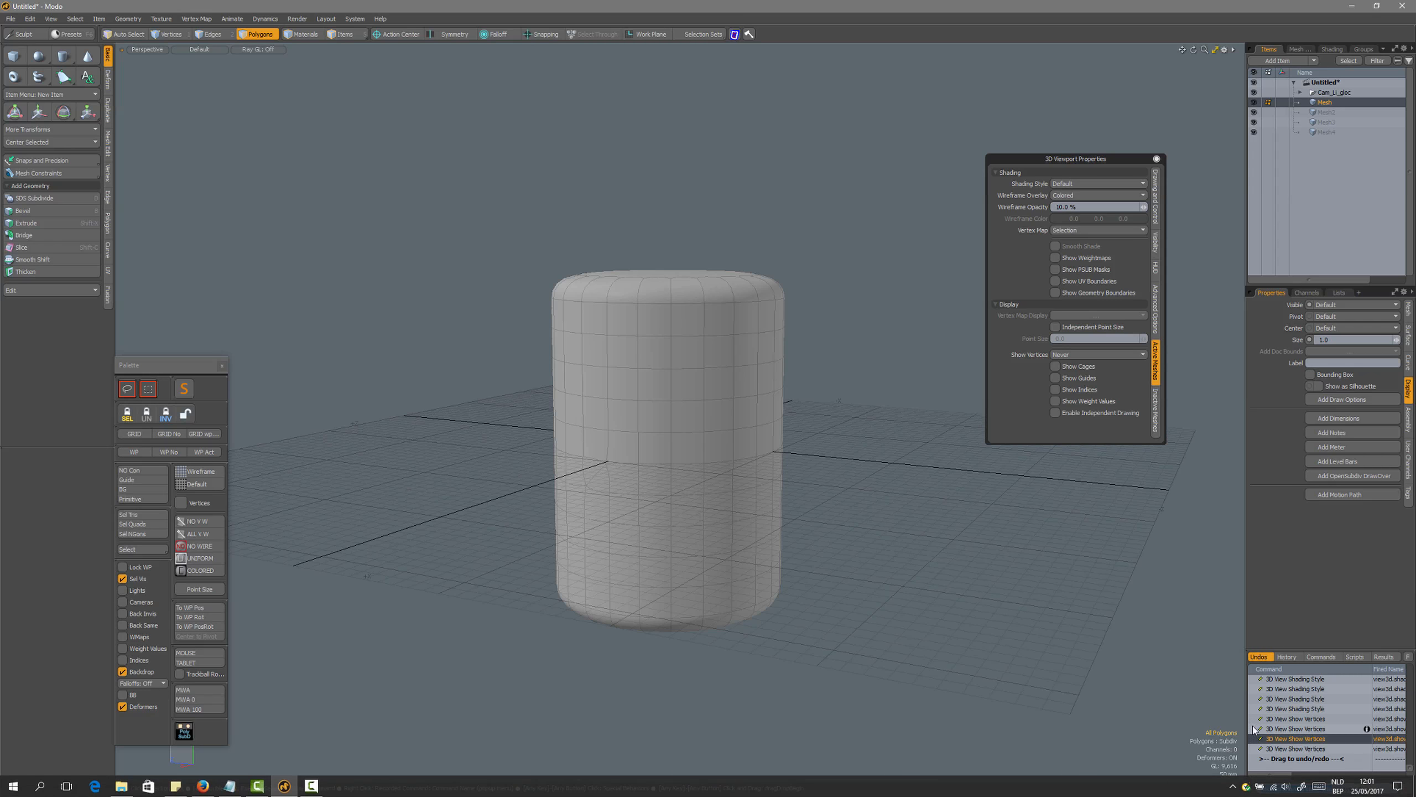
key("BackSpace")
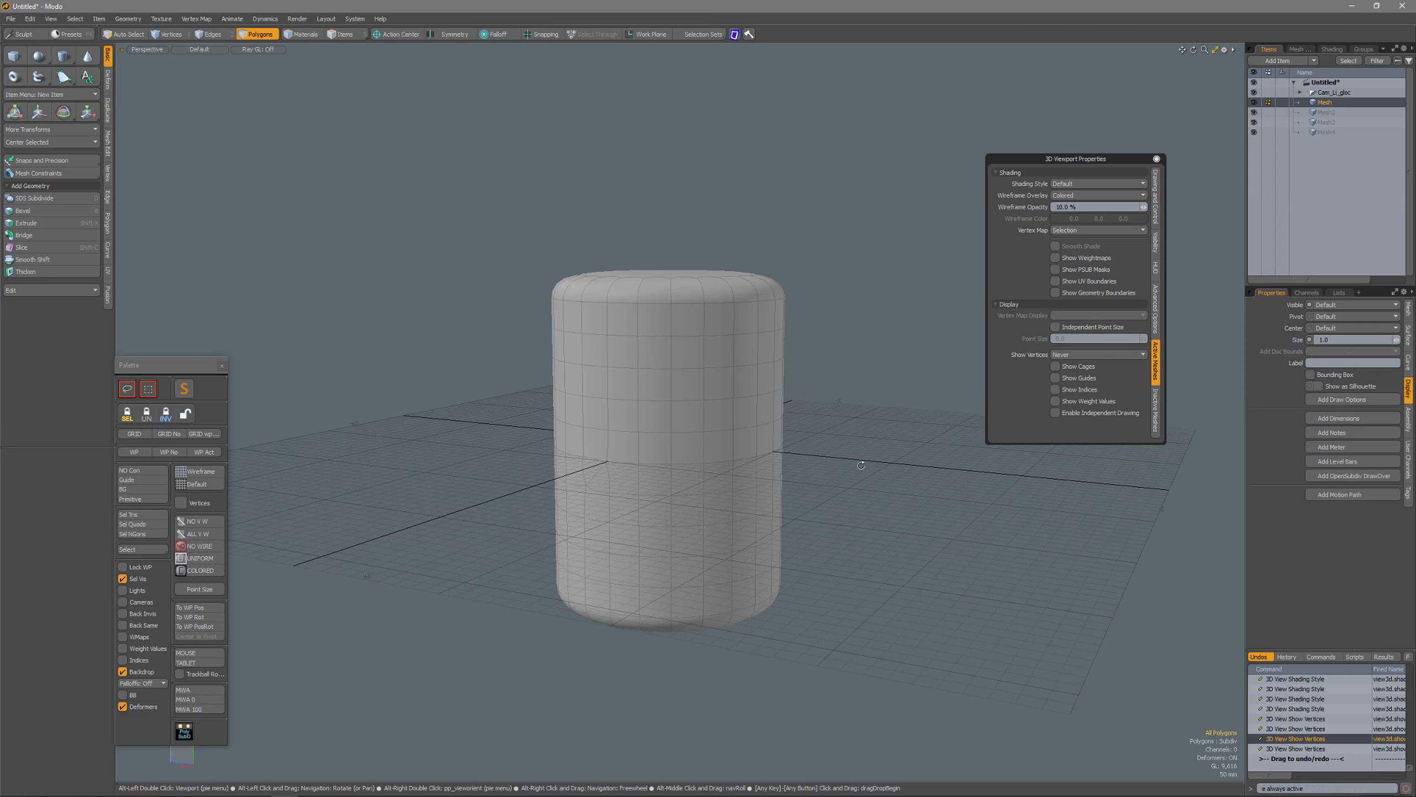
Step: Inspect the command behind the palette's Vertices toggle in the Form Editor and close the editor
right_click(861, 465)
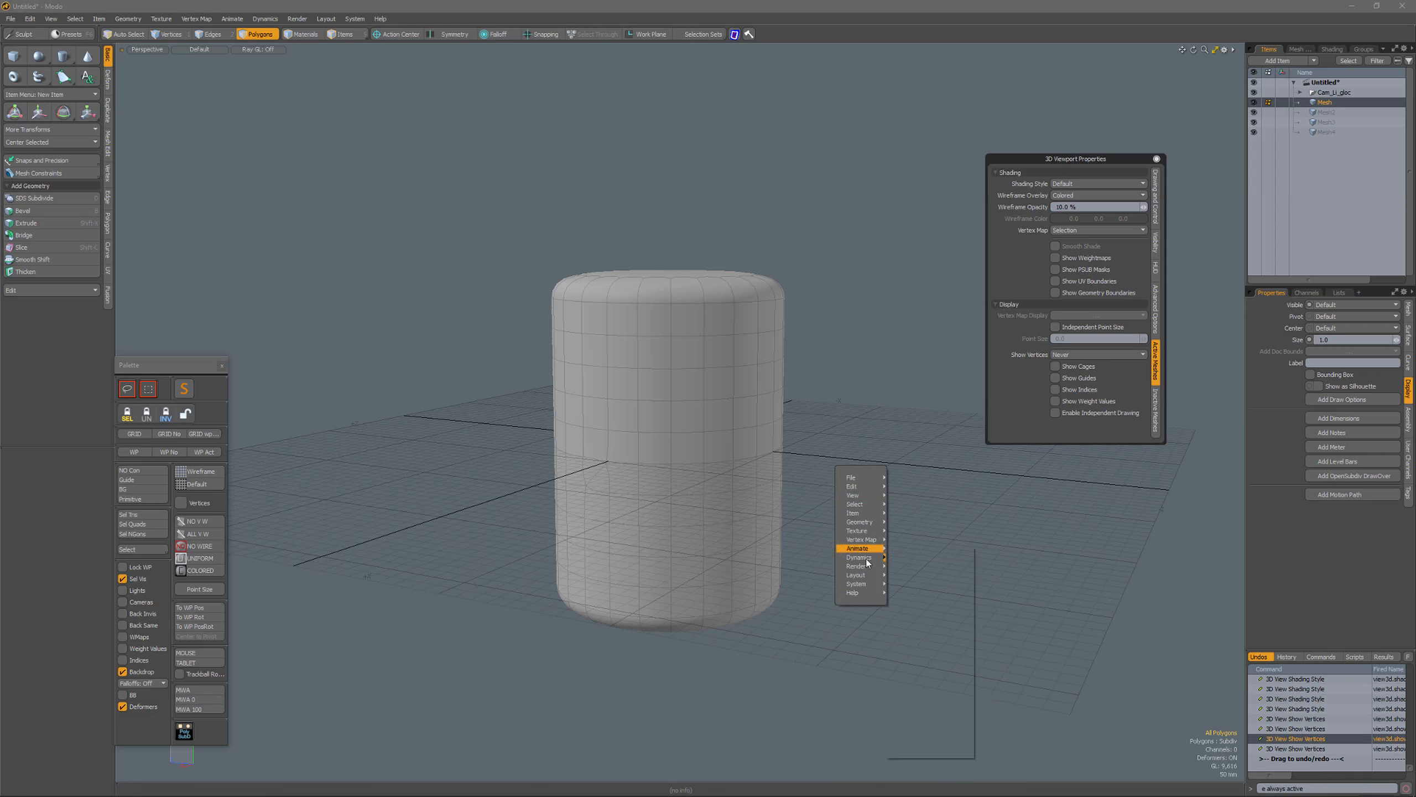
mouse_move(865, 583)
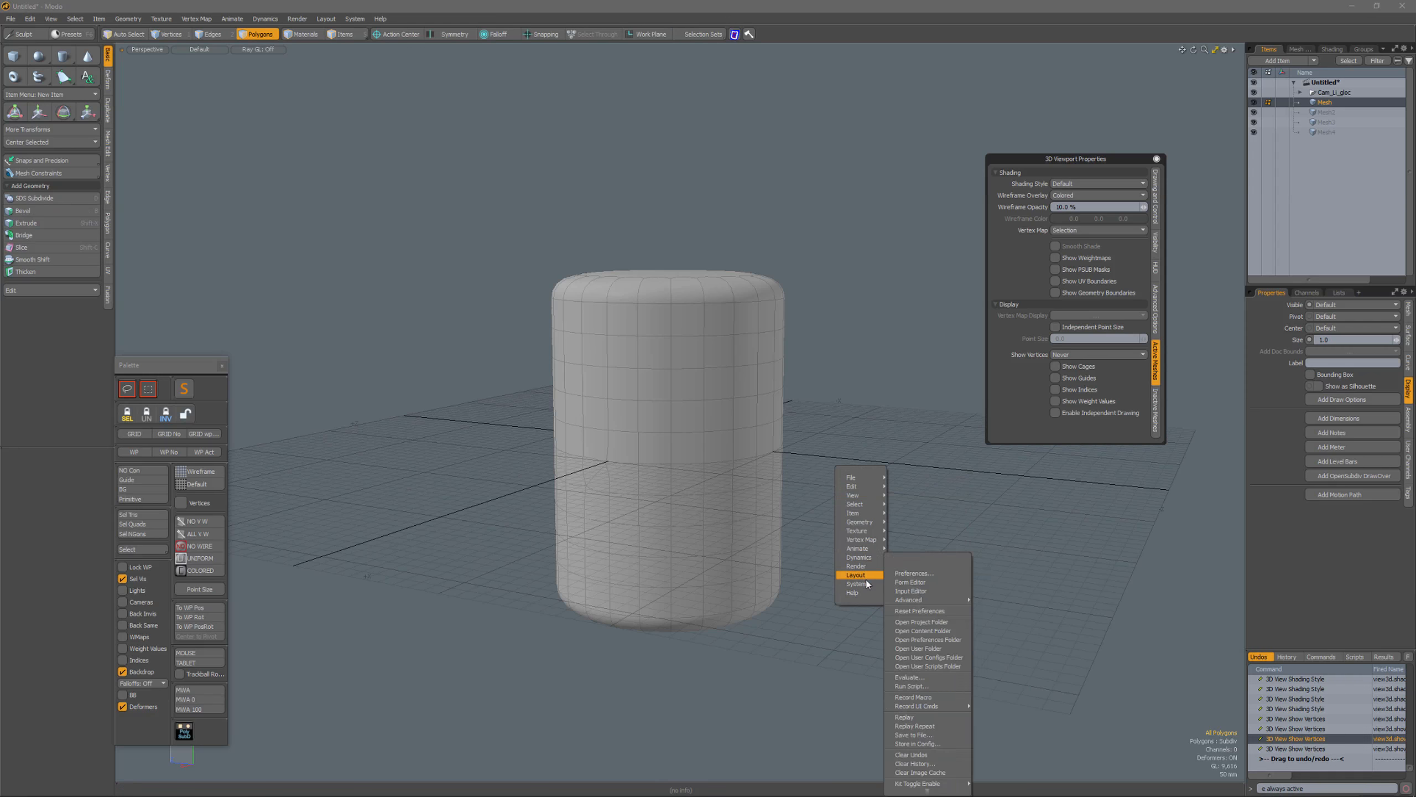
left_click(920, 582)
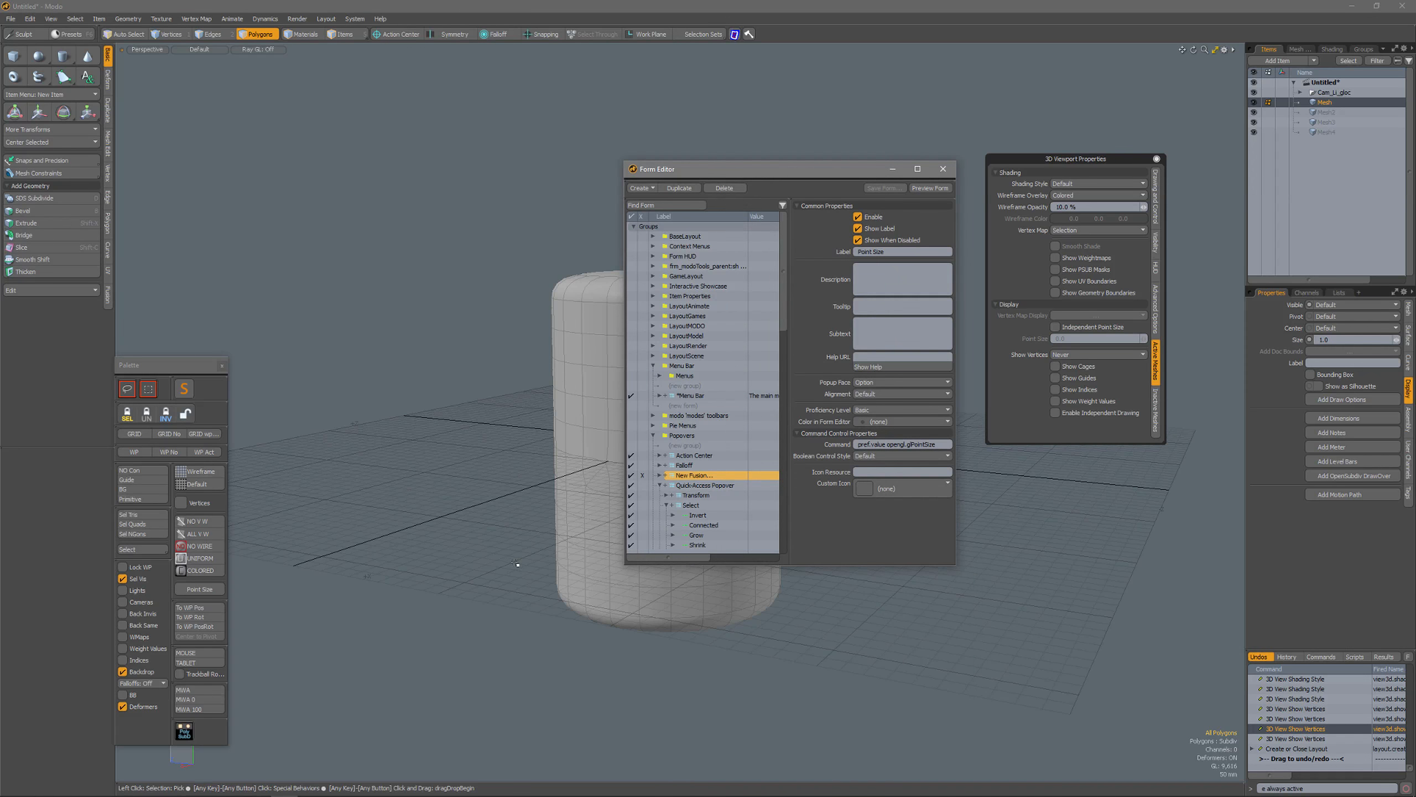
left_click(676, 206)
left_click(201, 504)
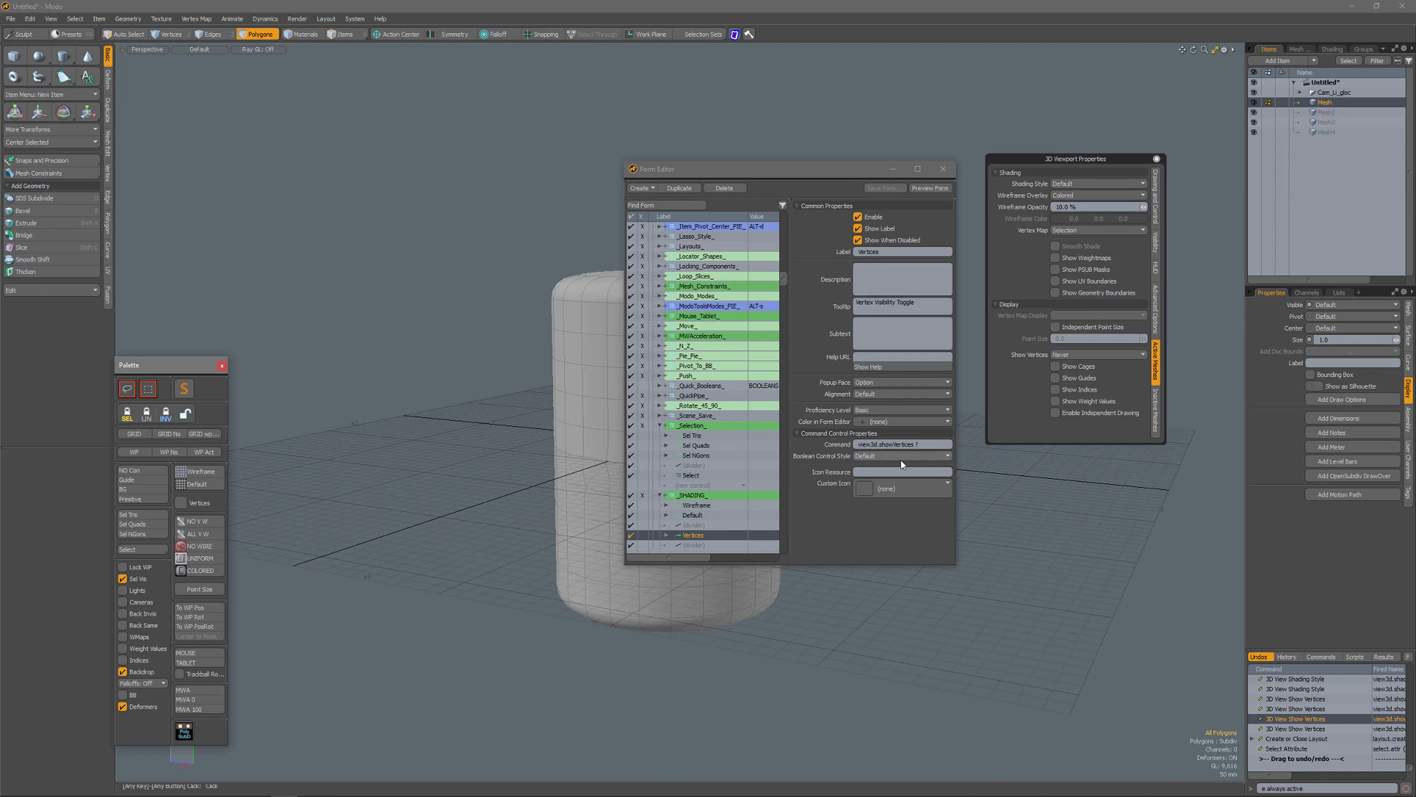
left_click(943, 170)
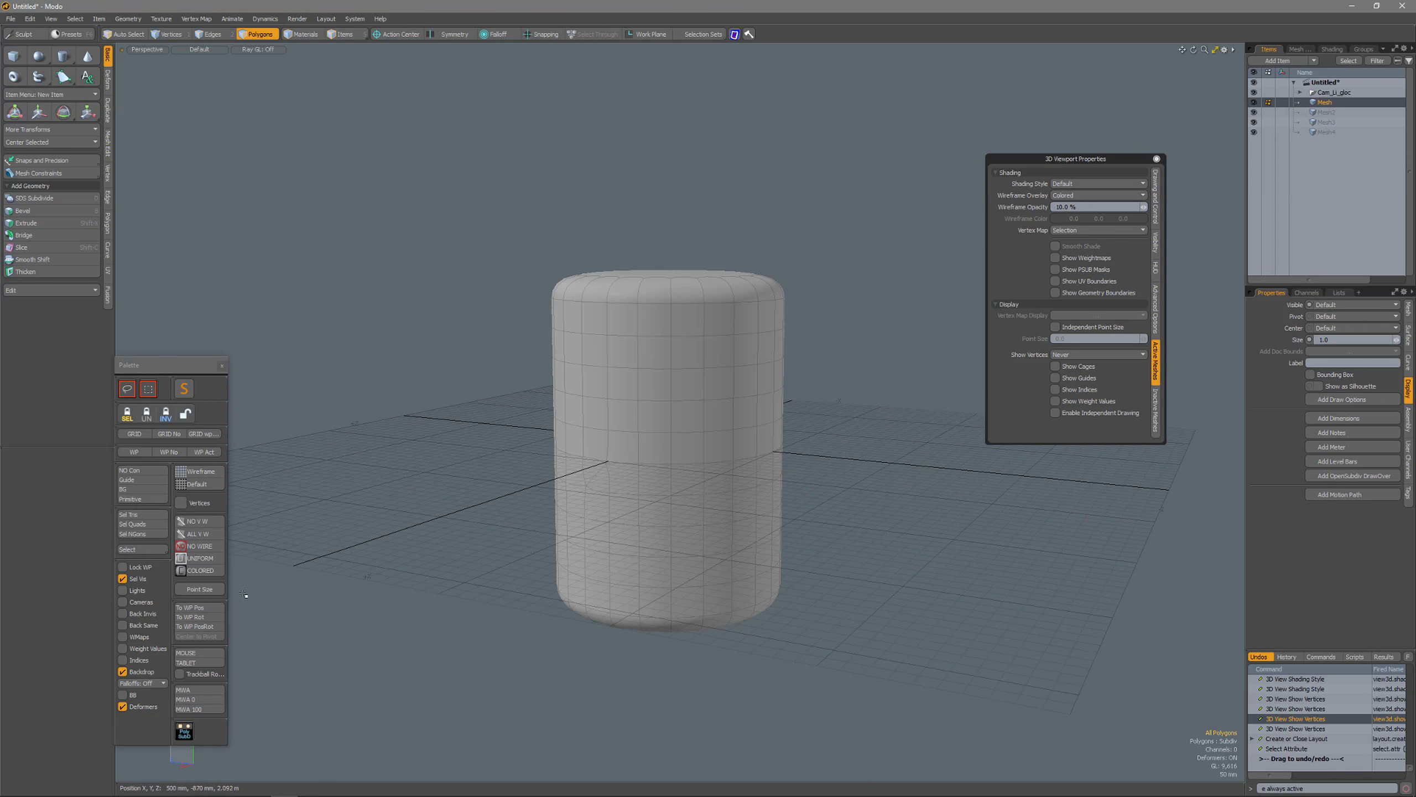
Step: Turn vertex display back on from the palette and enlarge the OpenGL point size
left_click(198, 505)
left_click(198, 505)
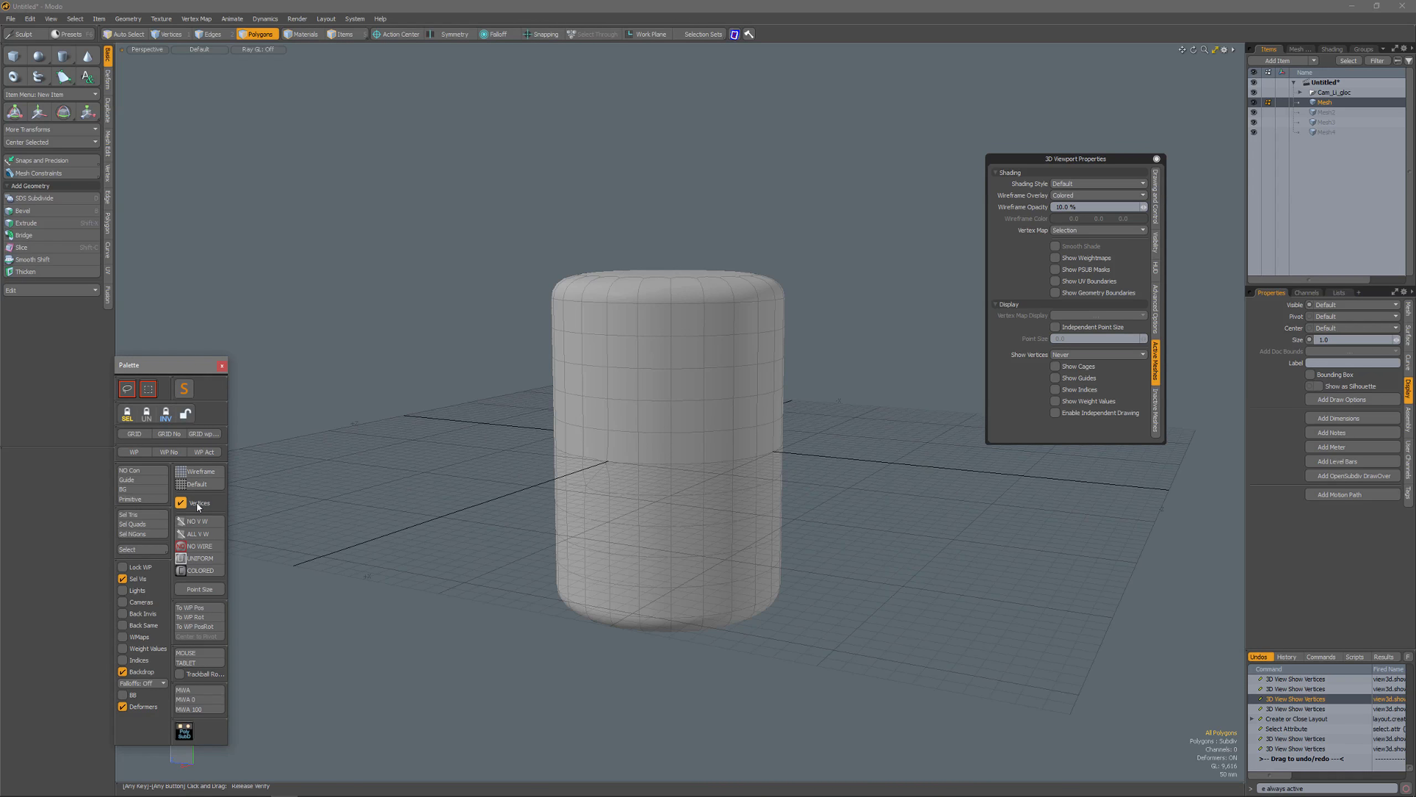
left_click(209, 590)
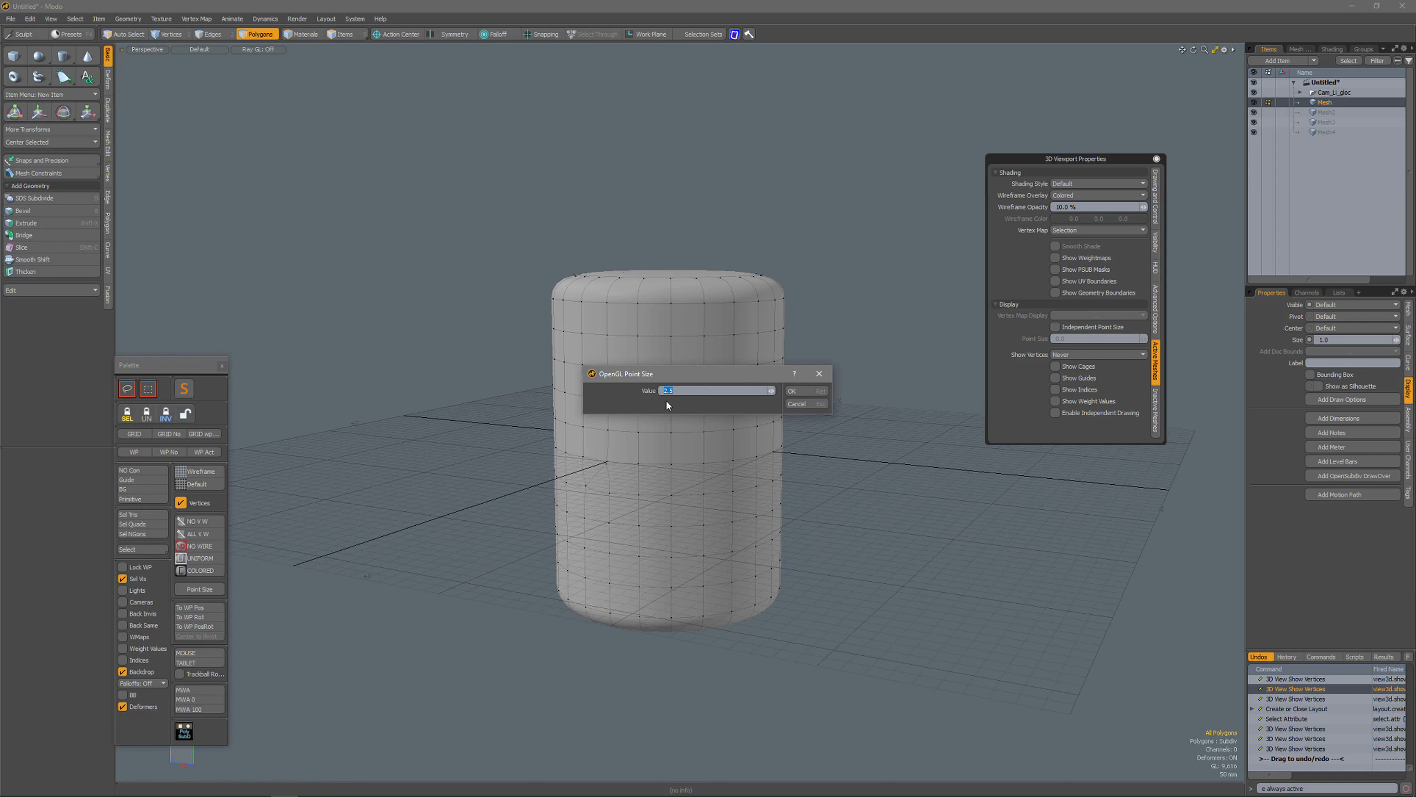
key("Return")
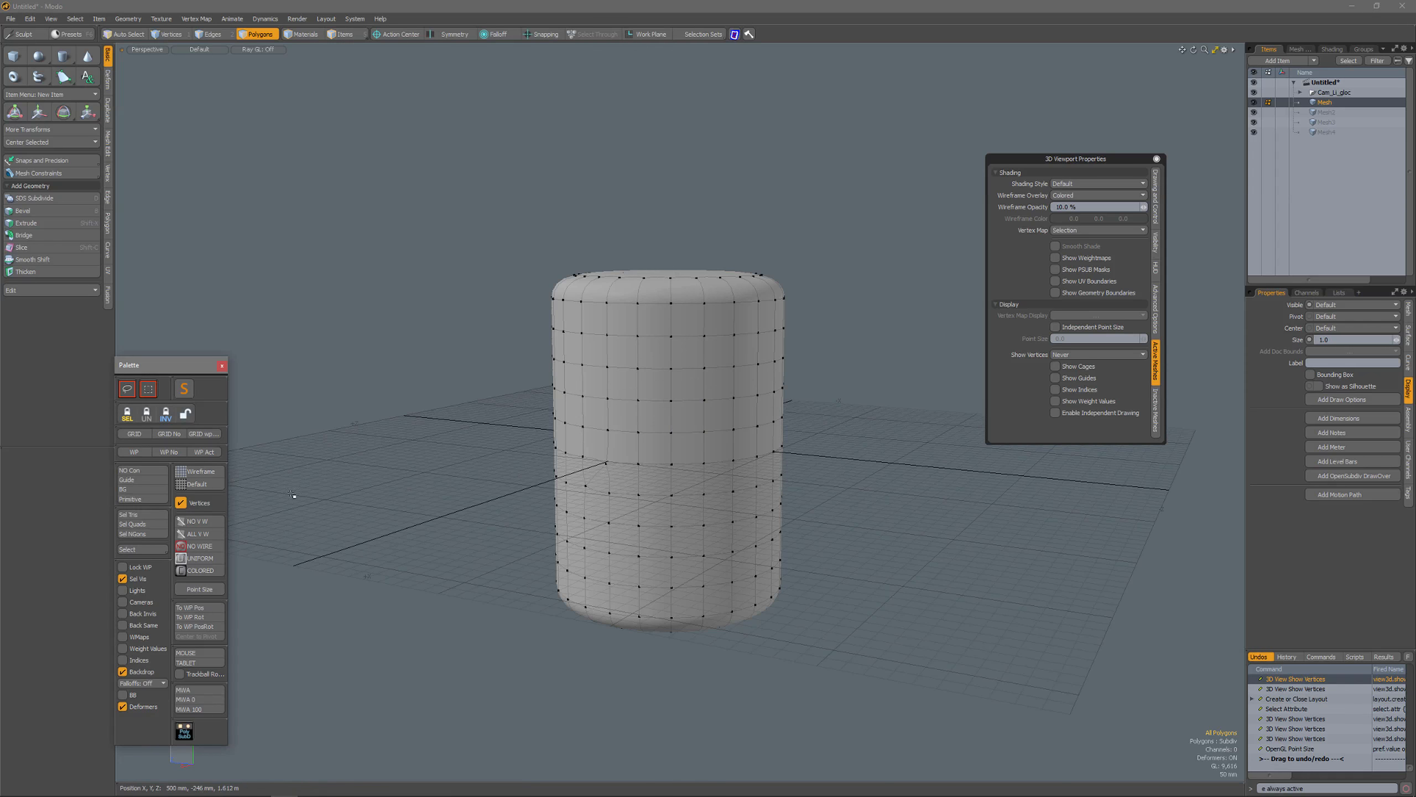
Step: Toggle vertex display from the palette, and hide and restore vertices and wireframe together with NO V W and ALL V W
left_click(199, 503)
left_click(199, 503)
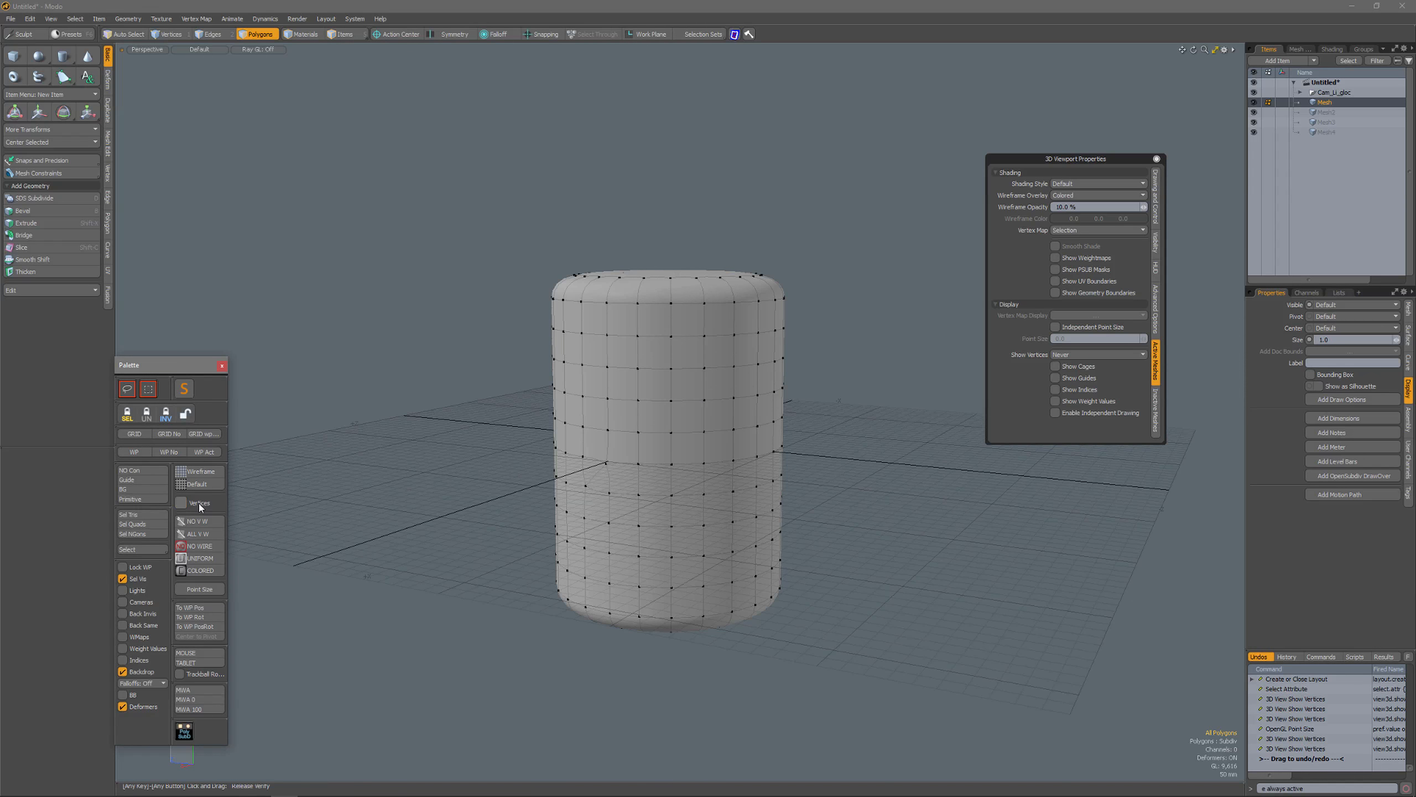
left_click(199, 502)
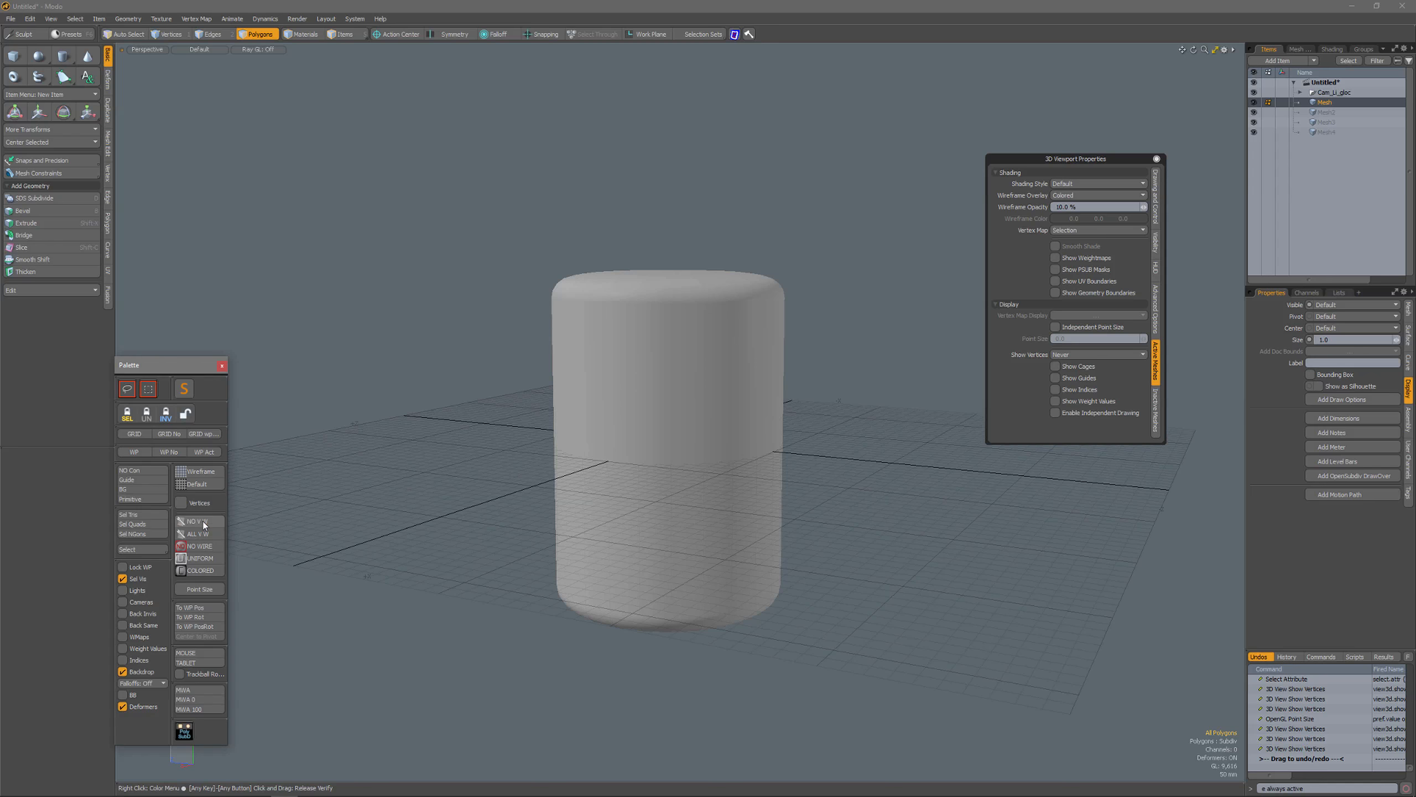
left_click(200, 521)
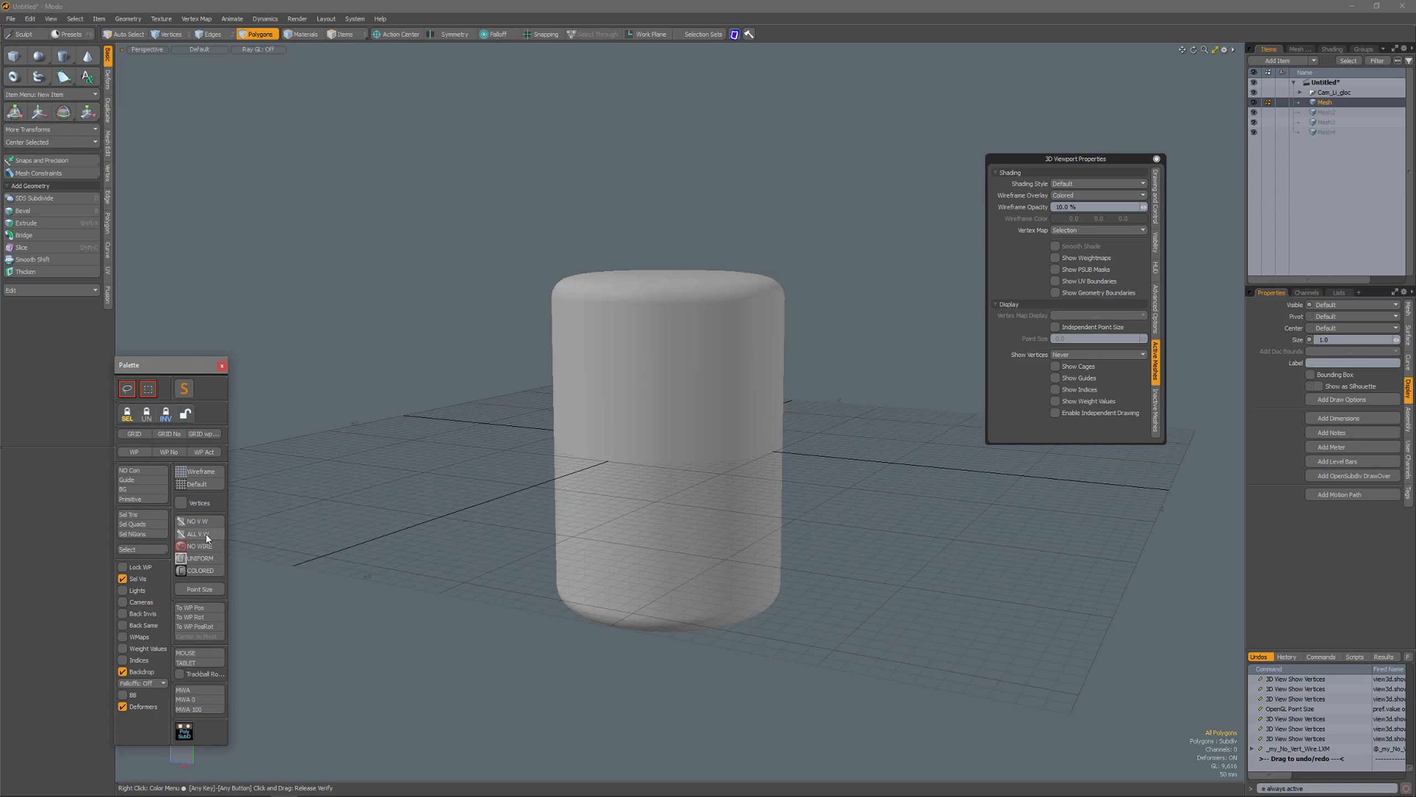
left_click(206, 535)
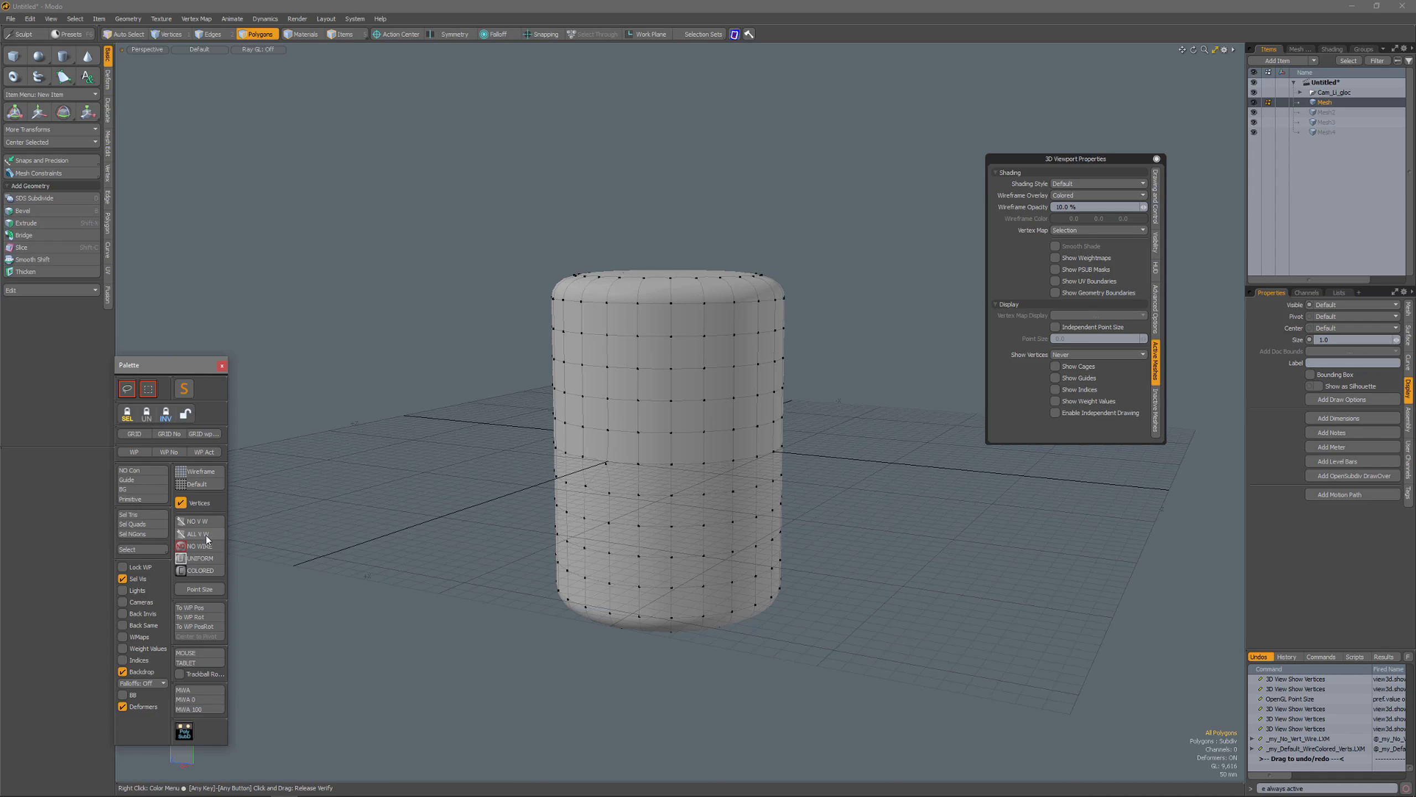
Step: Cycle the cylinder's wireframe overlay through none, uniform and colored with the palette shortcuts
left_click(204, 546)
left_click(210, 556)
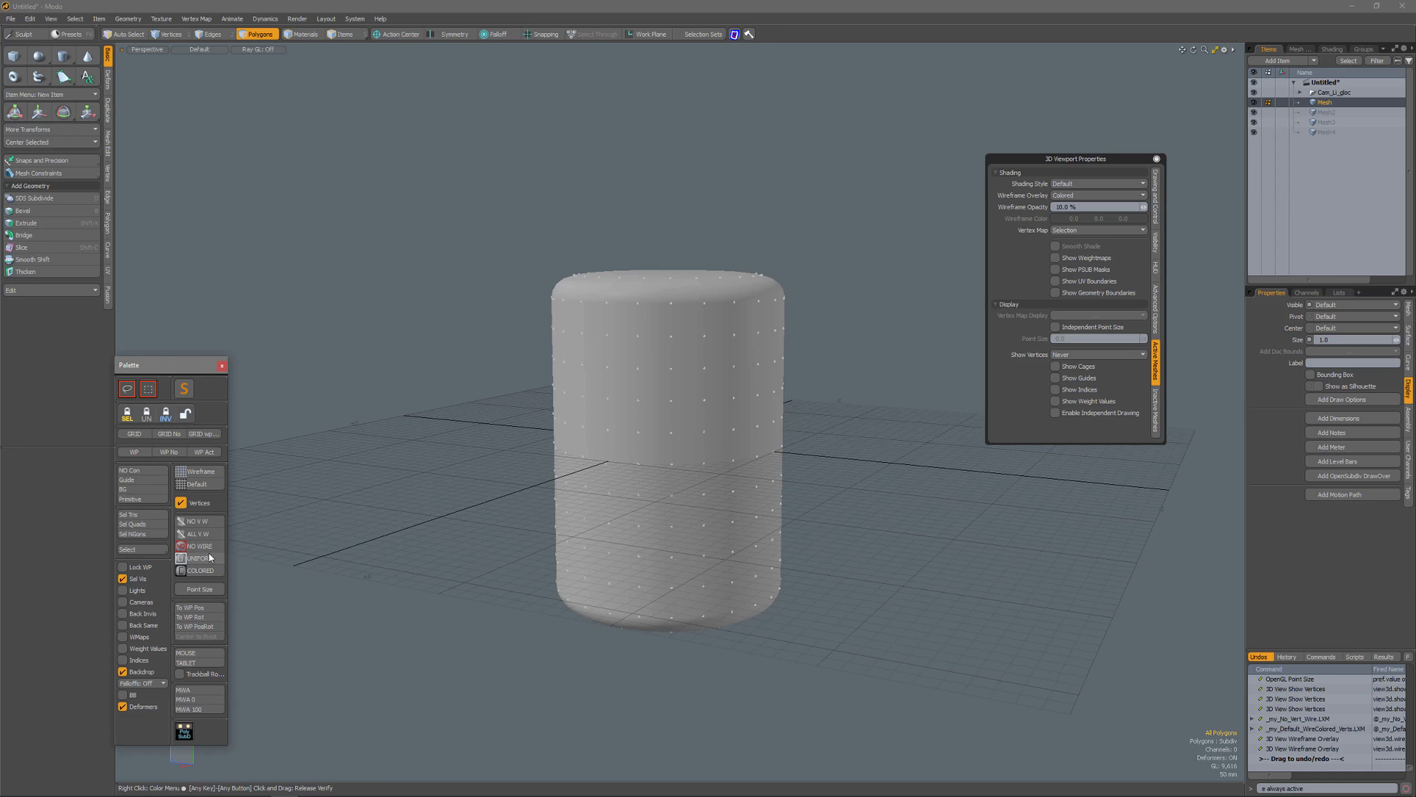
left_click(209, 557)
left_click(209, 557)
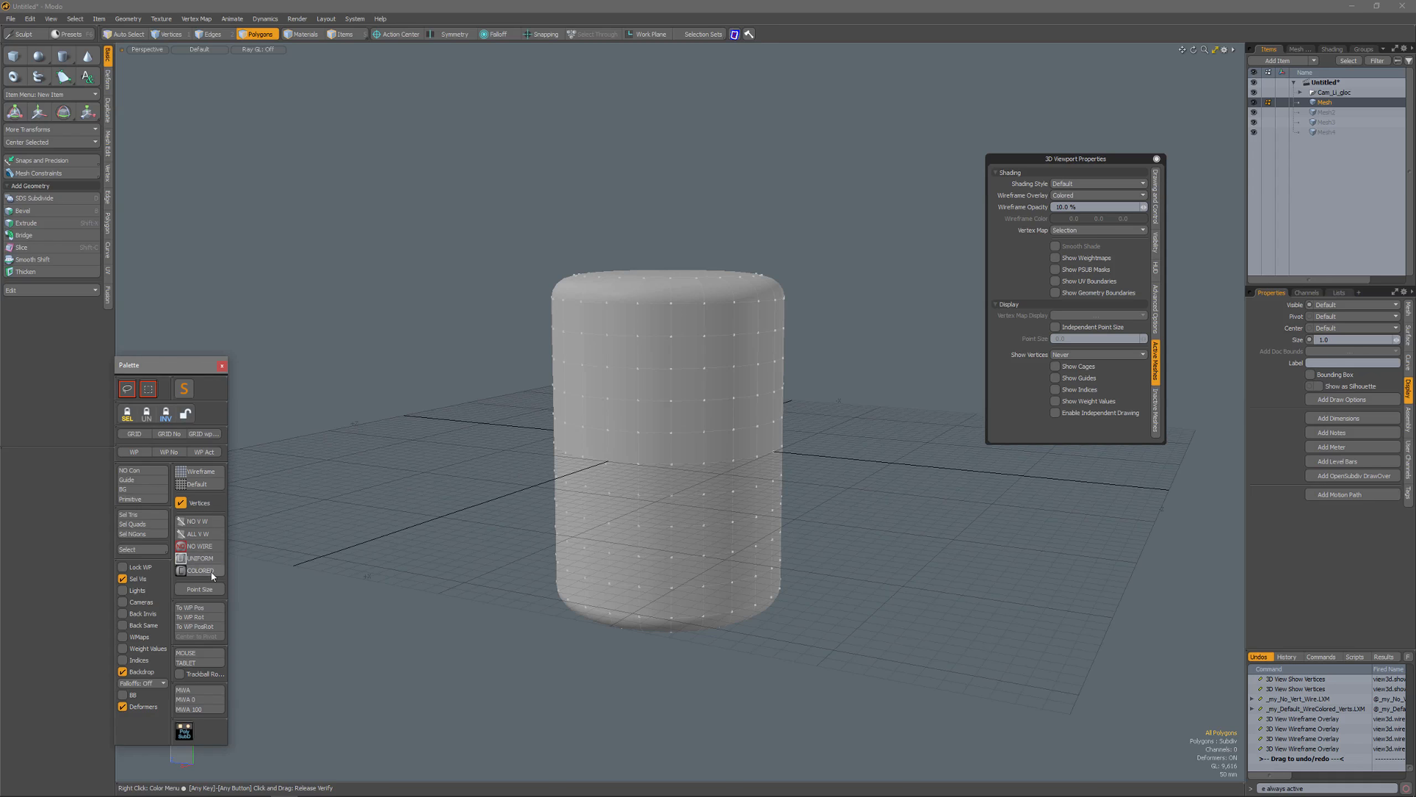
left_click(210, 570)
left_click(210, 571)
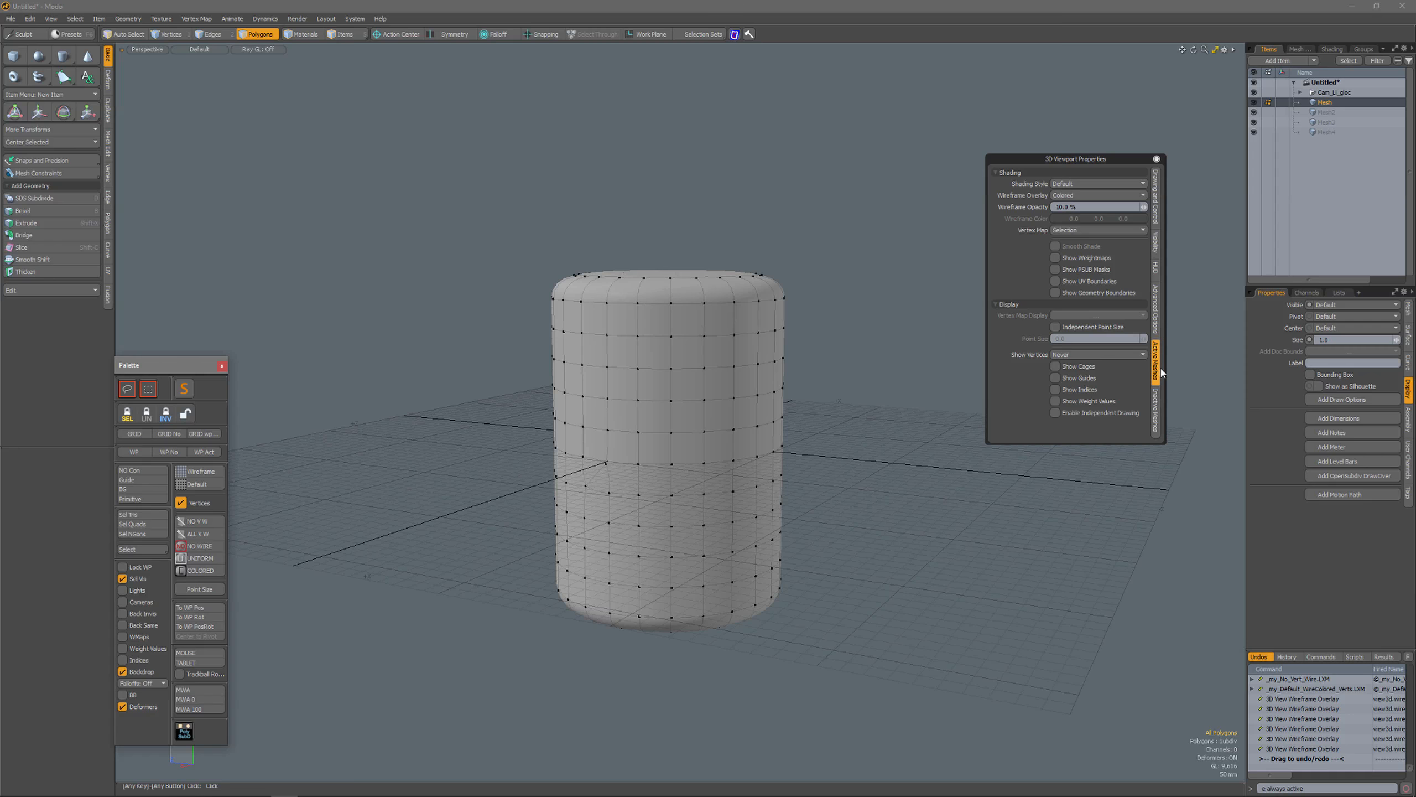
Step: Review the inactive mesh settings, set the active meshes' shading style to Wireframe, and restore default shading with the palette's ALL V W
left_click(1156, 416)
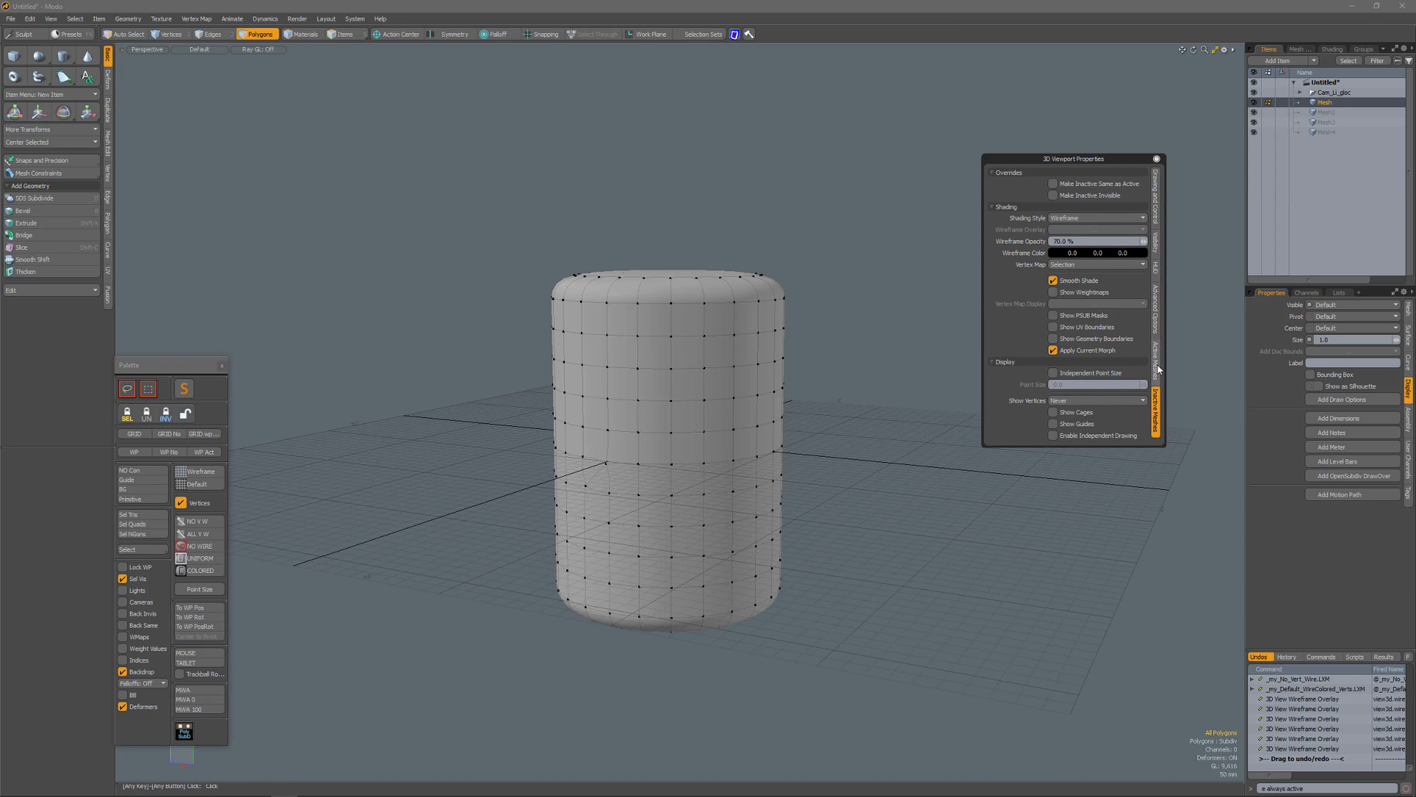
left_click(1155, 357)
left_click(1076, 184)
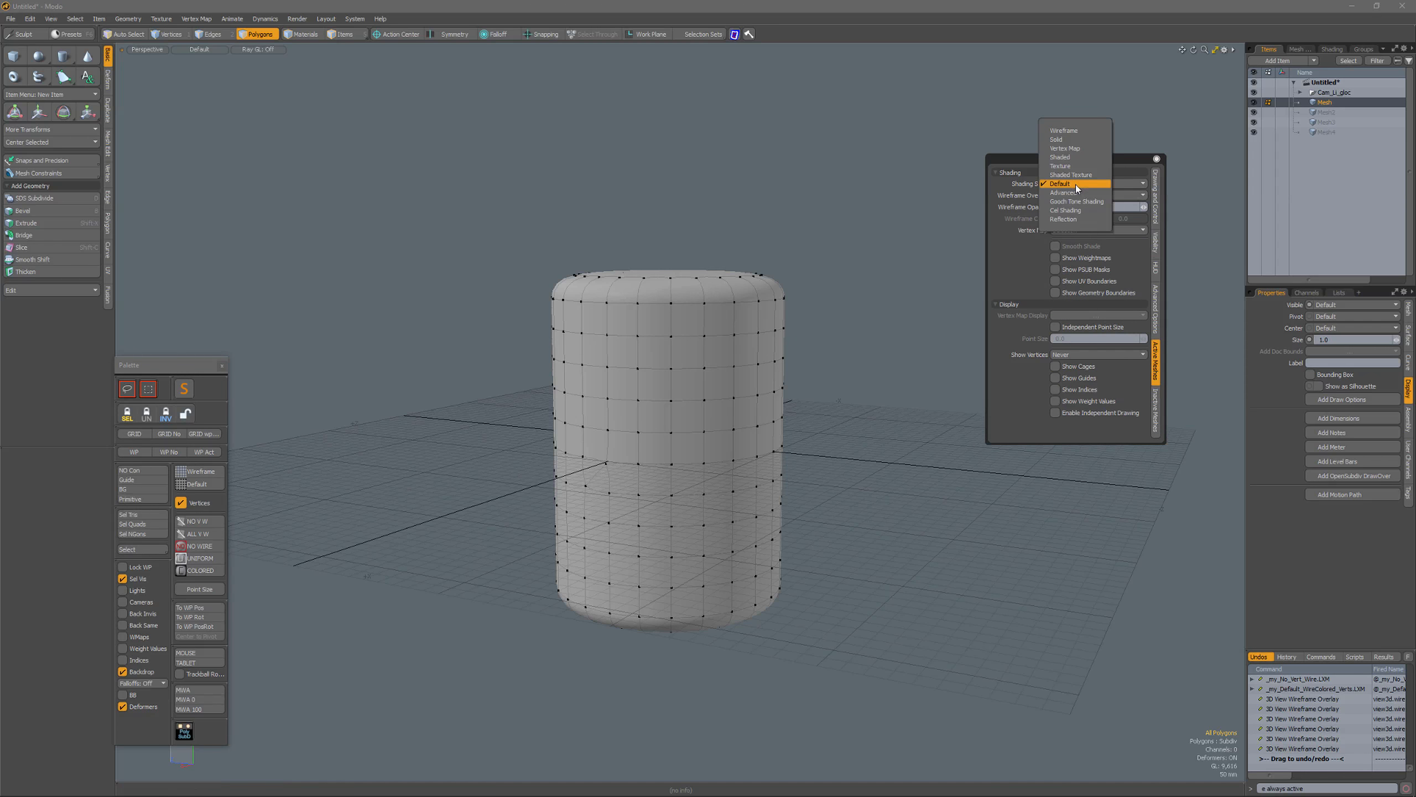
left_click(1076, 131)
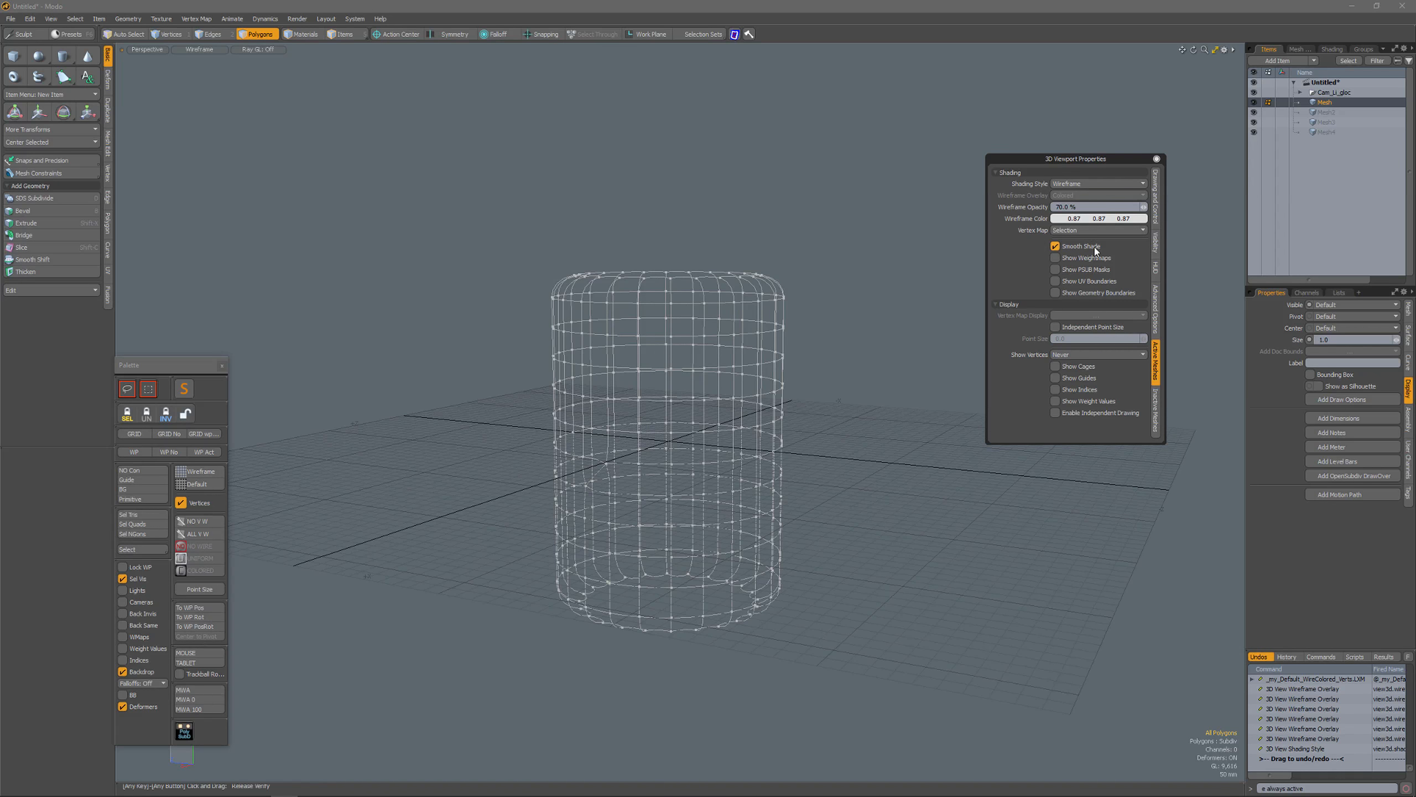
left_click(205, 536)
Step: Set the OpenGL point size to 2.5 with the palette's Point Size shortcut
left_click(204, 592)
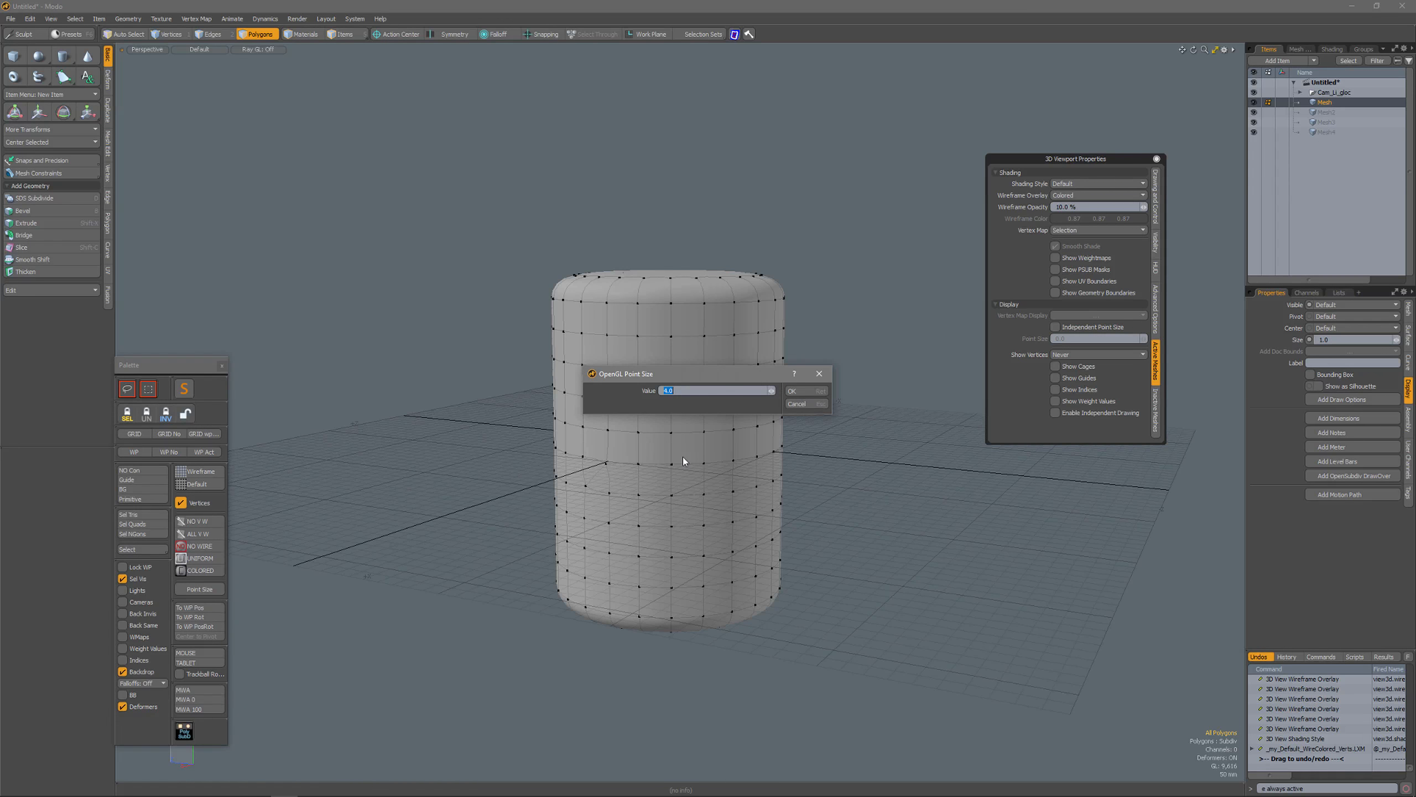
type("2.5")
key("Return")
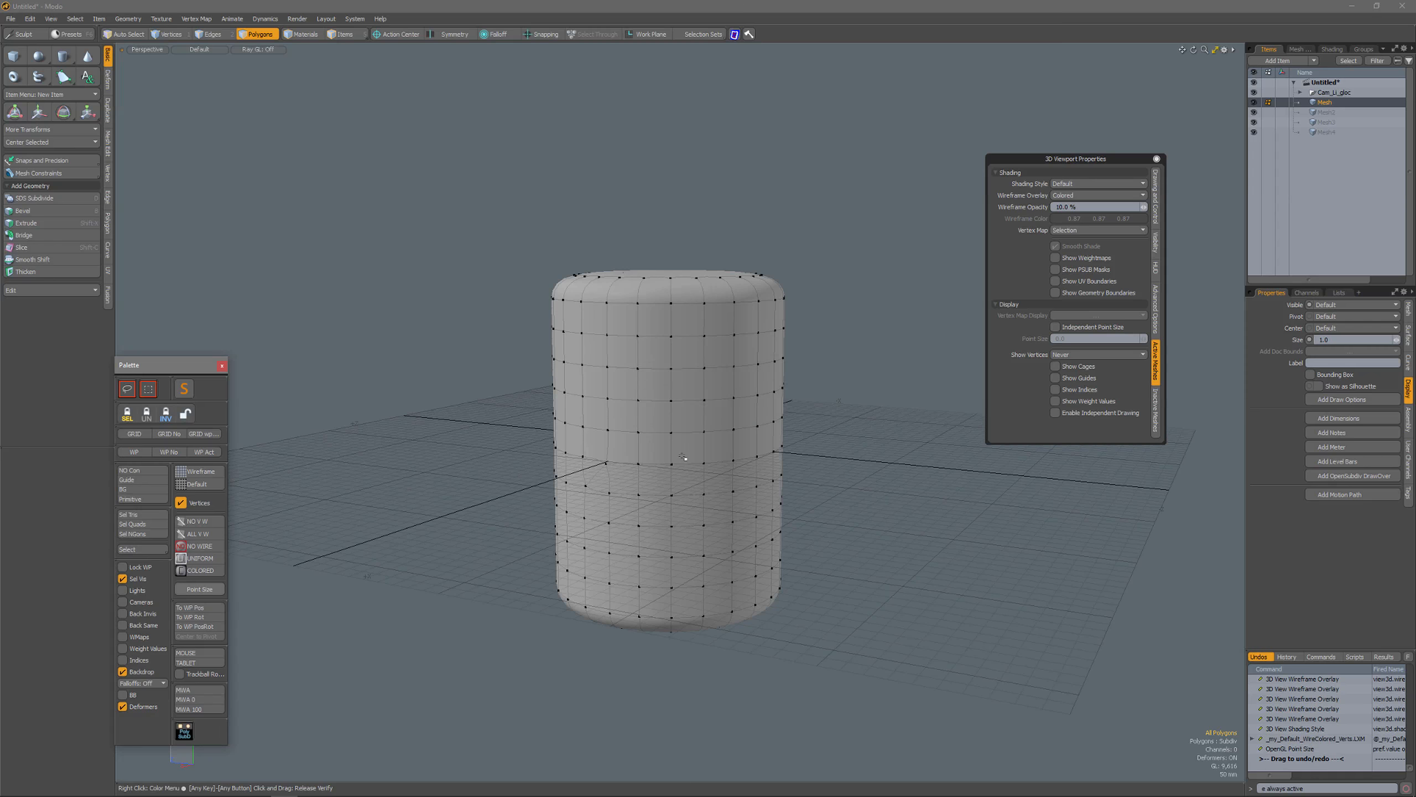
Step: Set the OpenGL point size to 5.0 in the Preferences and show the logged command behind that change
right_click(830, 363)
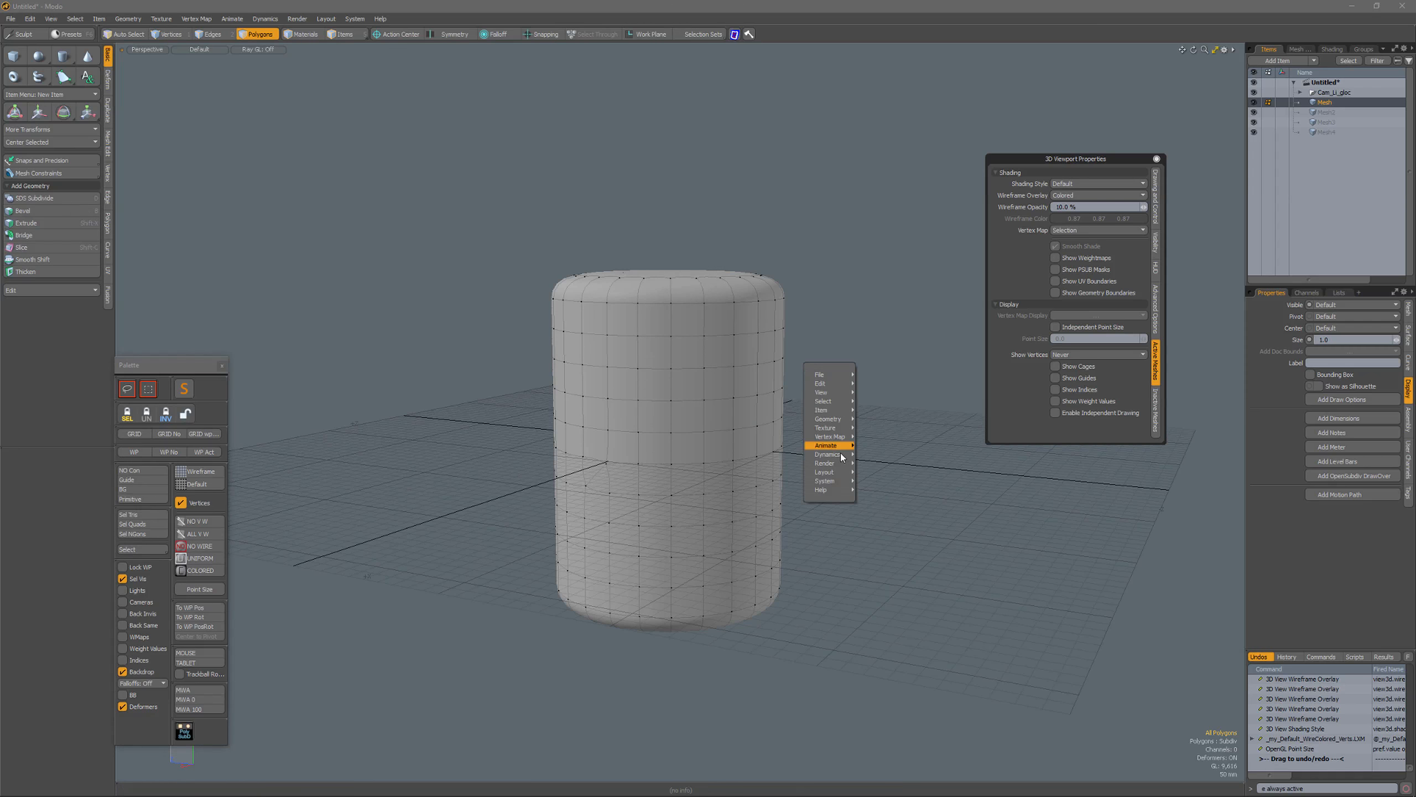
left_click(880, 480)
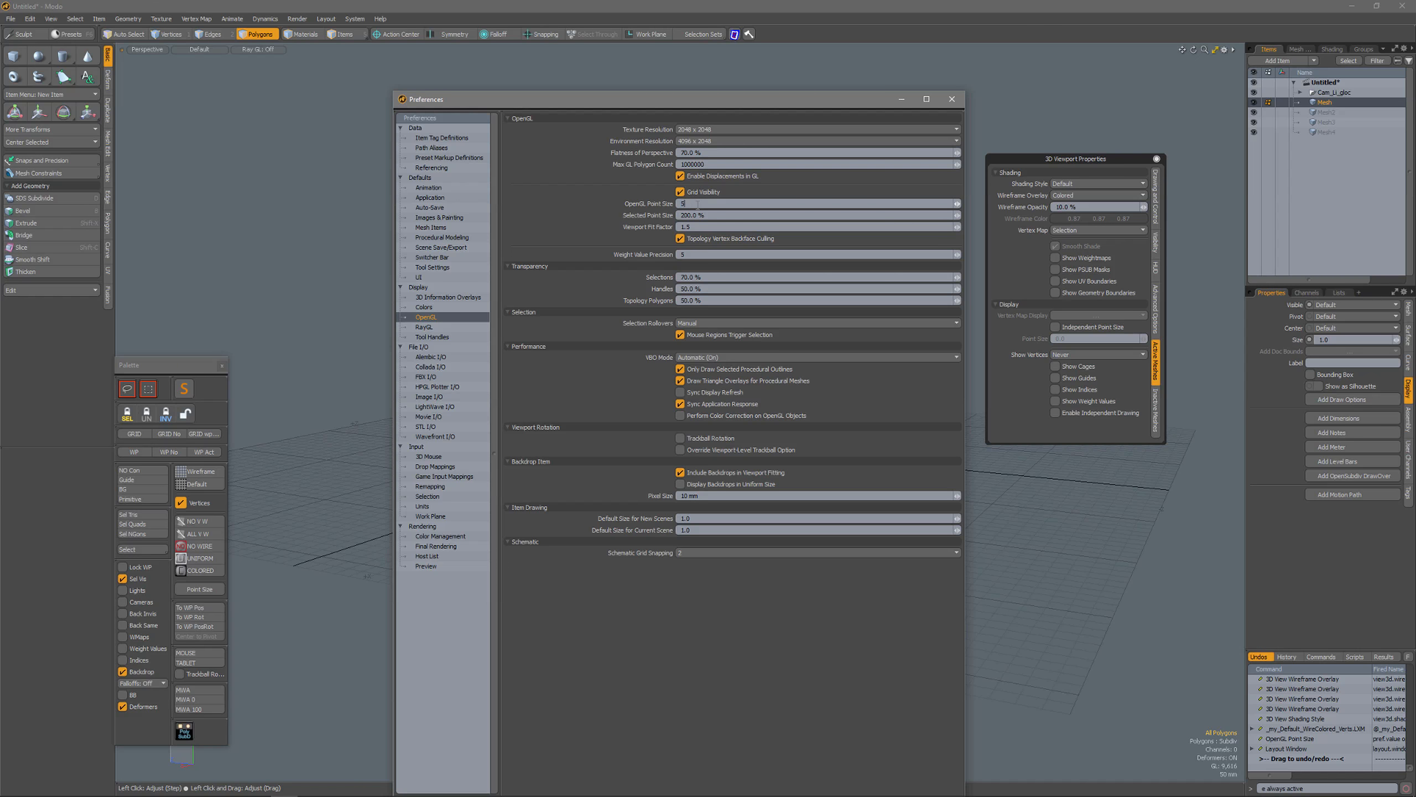
key("Return")
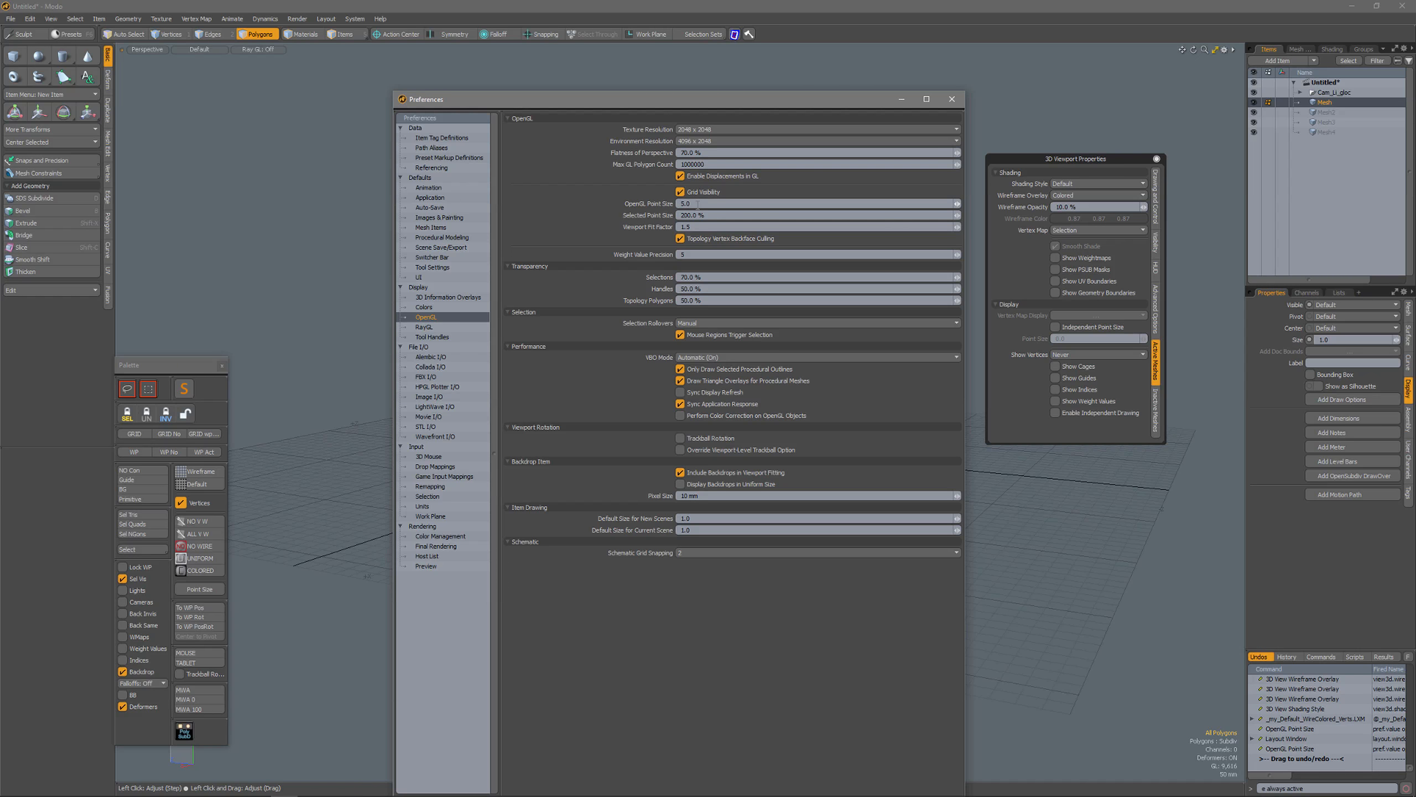
left_click(1295, 749)
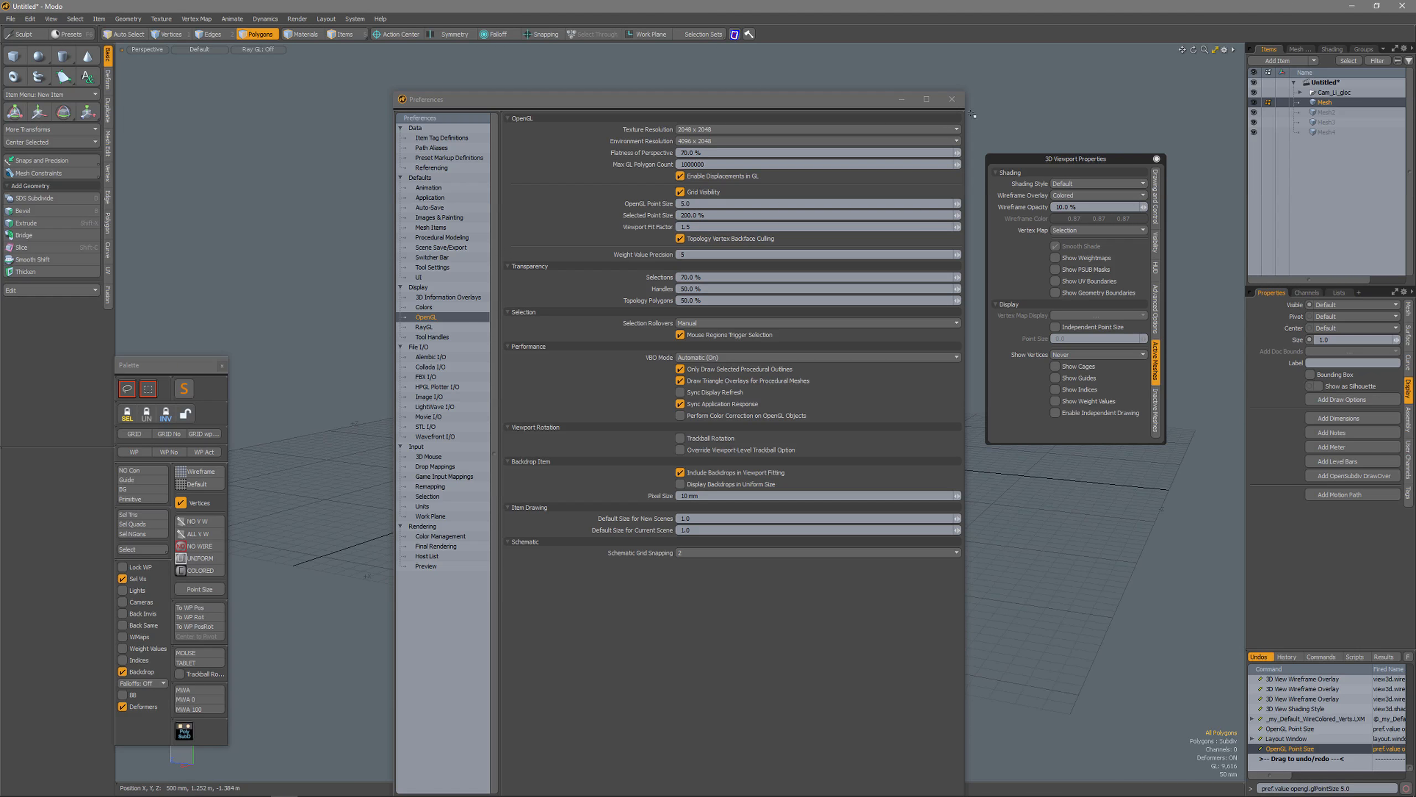
left_click(952, 101)
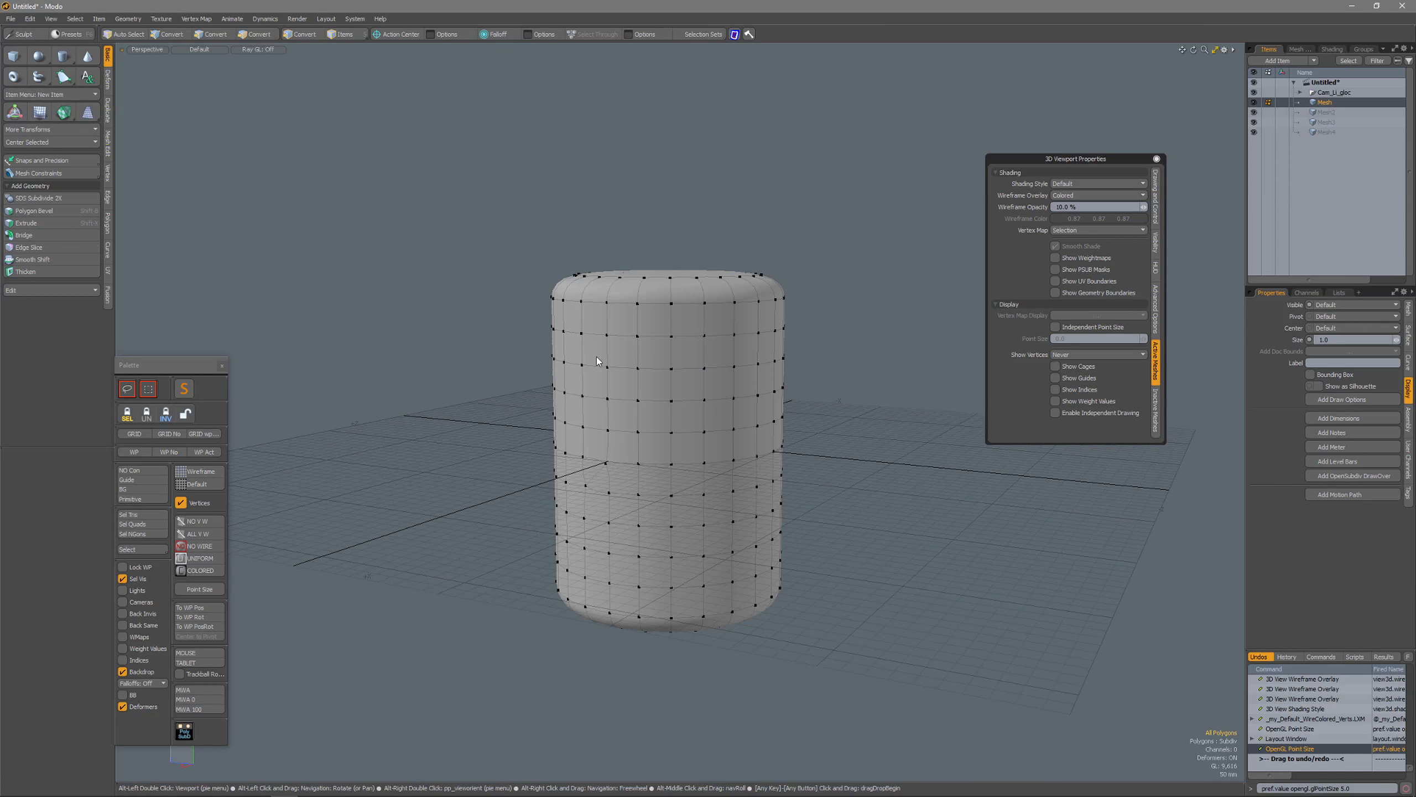
Step: Inspect the command behind the palette's Point Size shortcut in the Form Editor and close the editor
key("alt+space")
mouse_move(601, 478)
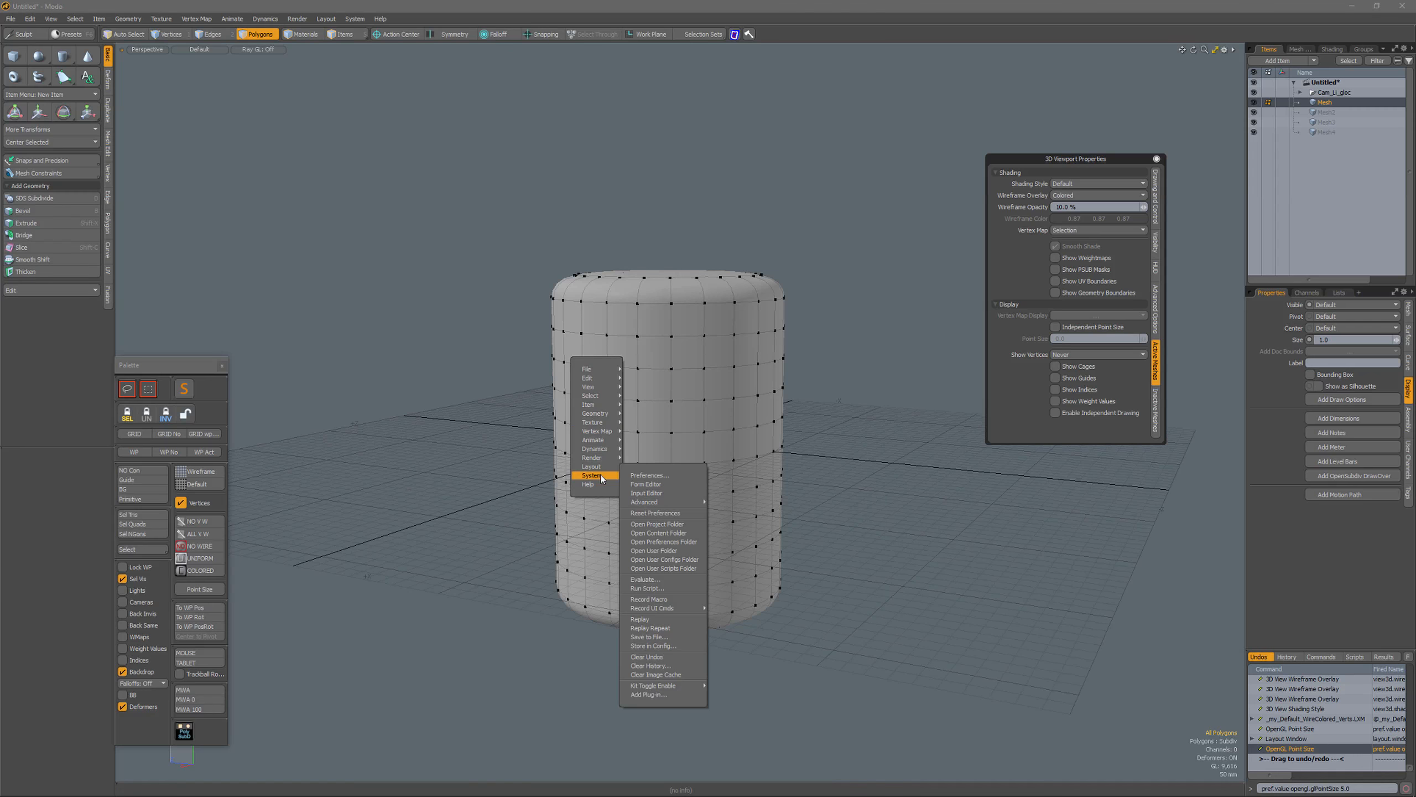
left_click(645, 483)
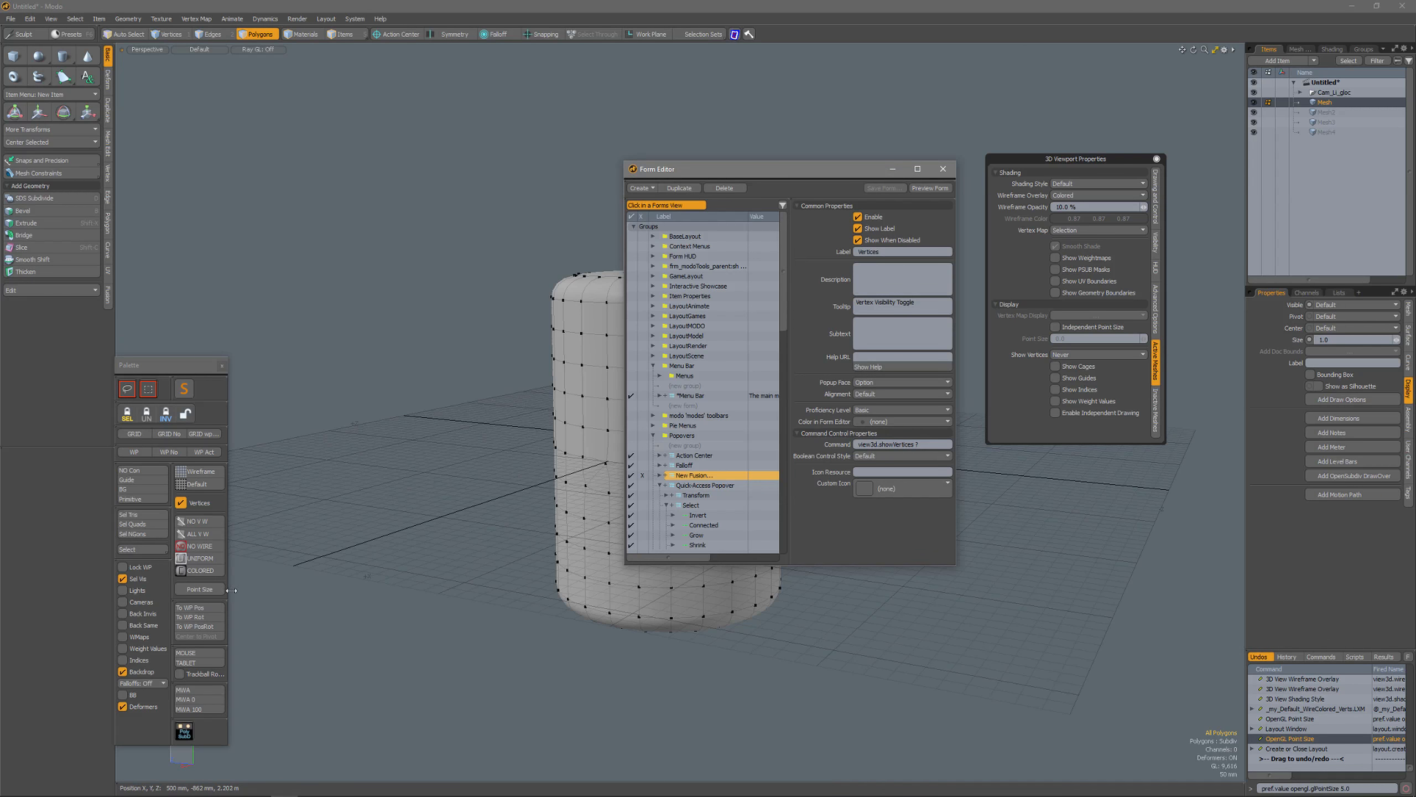
left_click(204, 591)
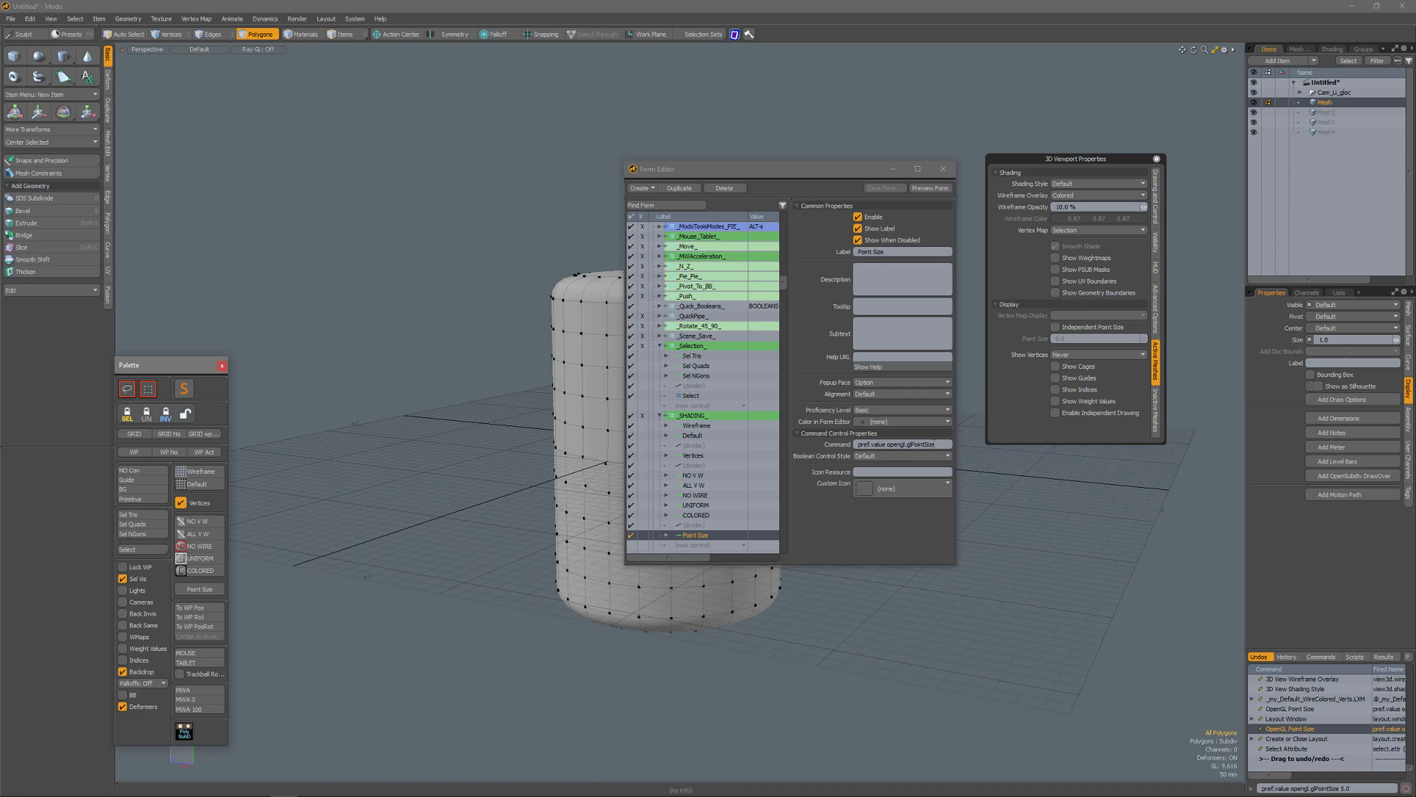
left_click(943, 169)
Step: Set the OpenGL point size to 2.5 from the palette and check the matching OpenGL value in the Preferences
left_click(199, 589)
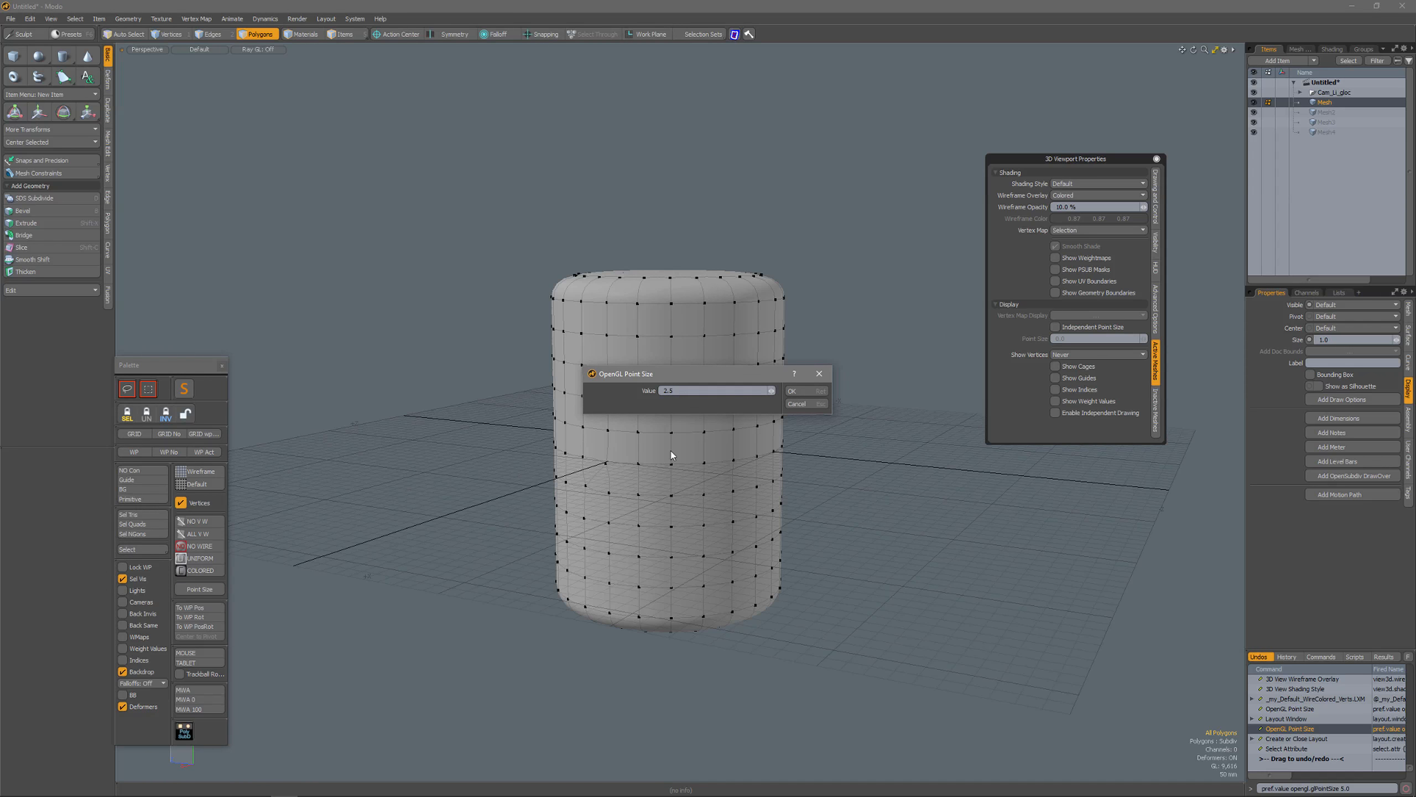
type("2.5")
key("Return")
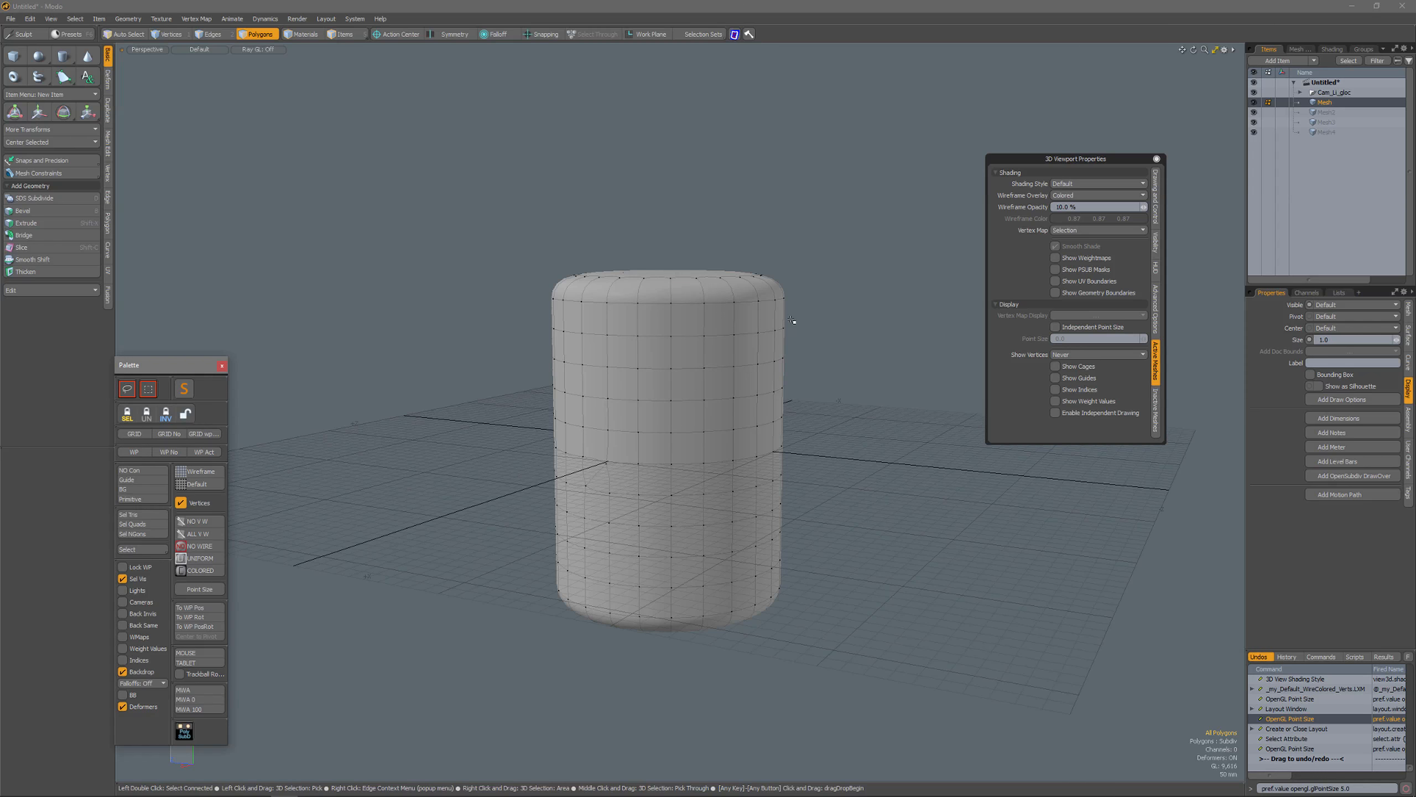
key("ctrl+shift+space")
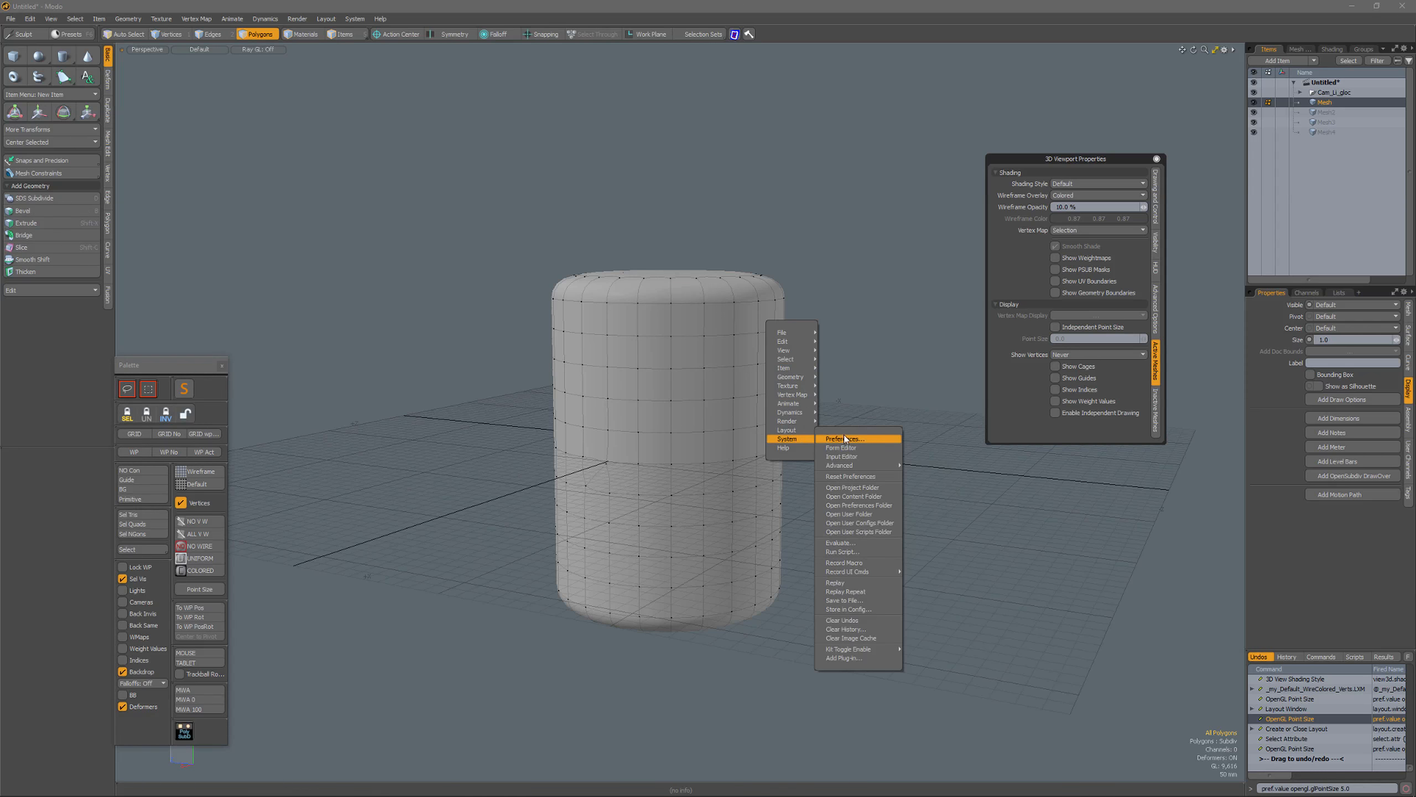
left_click(844, 439)
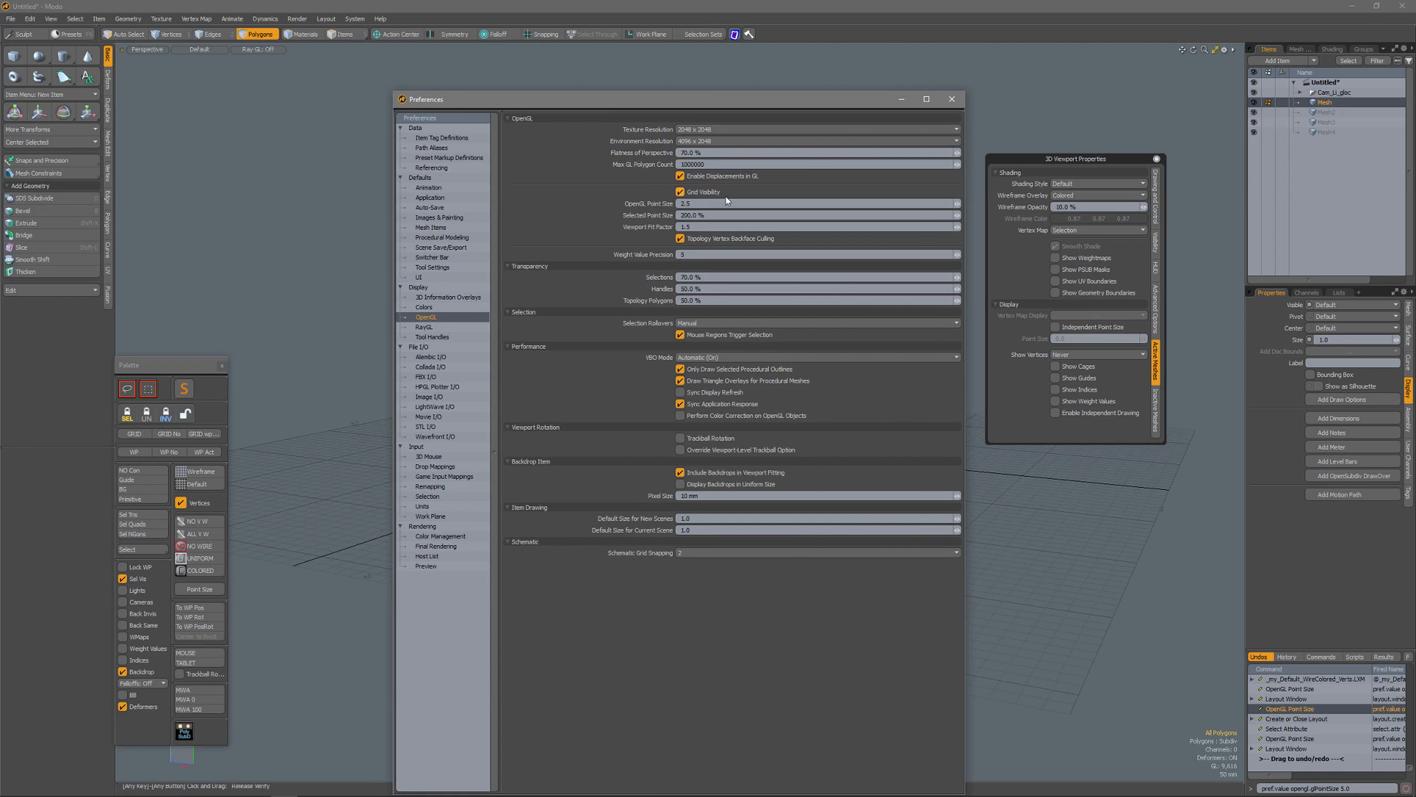
left_click(952, 101)
Step: Switch the workspace to the Setup layout and move the floating palette clear of the tool tabs
left_click_drag(724, 385, 697, 344, "alt+shift")
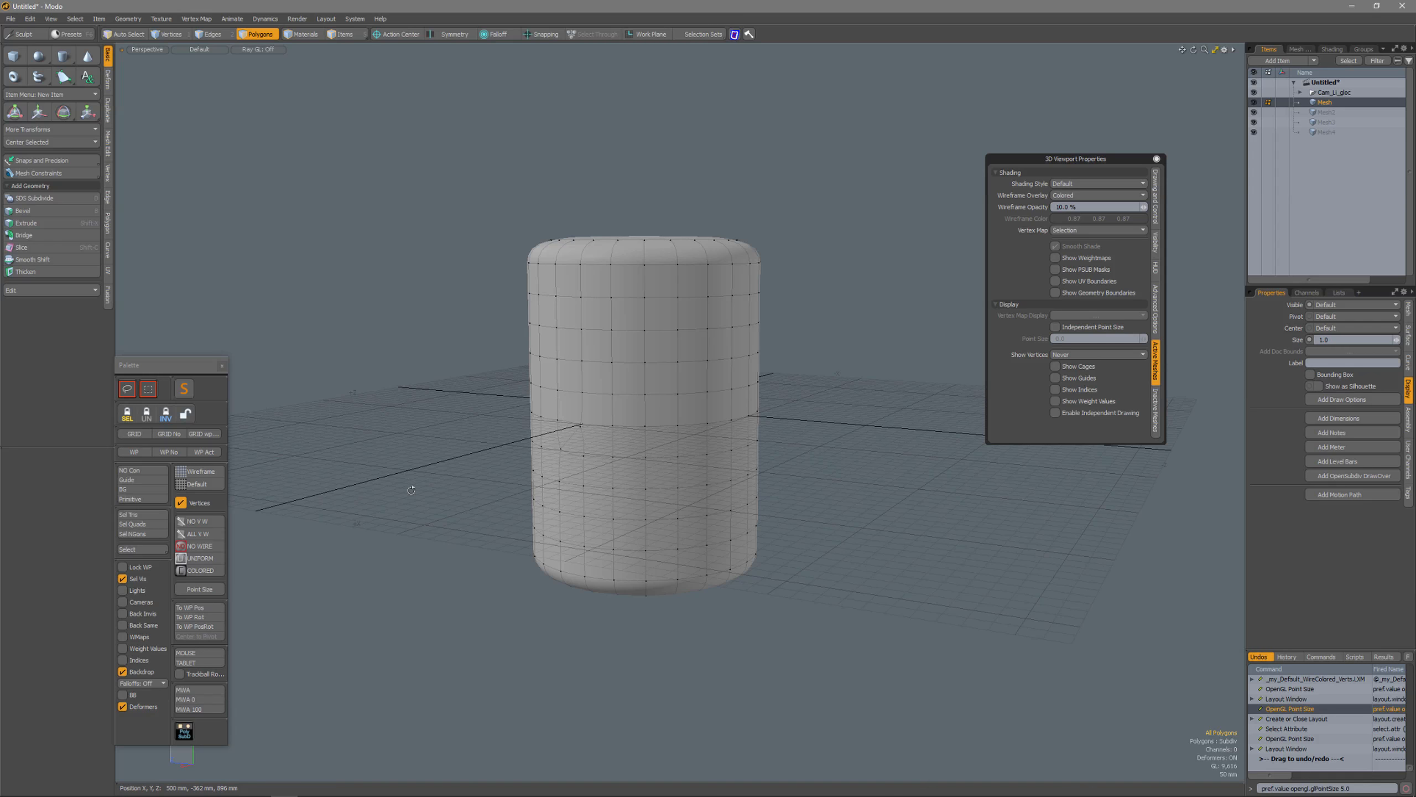
key("ctrl+alt+shift+p")
left_click(412, 424)
key("ctrl+Tab")
key("ctrl+Tab")
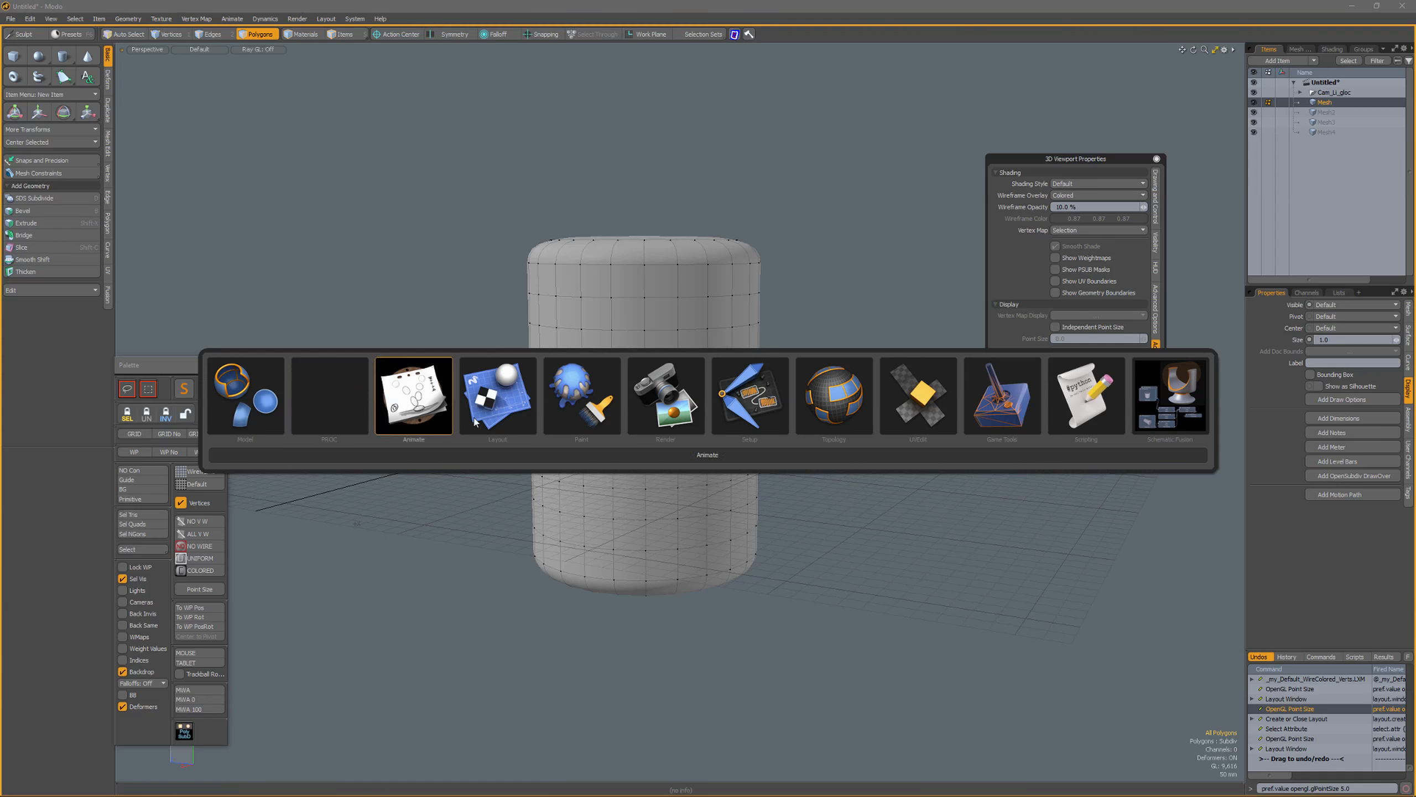
key("ctrl+Tab")
key("ctrl+Tab")
key("ctrl+Tab")
key("ctrl+Tab")
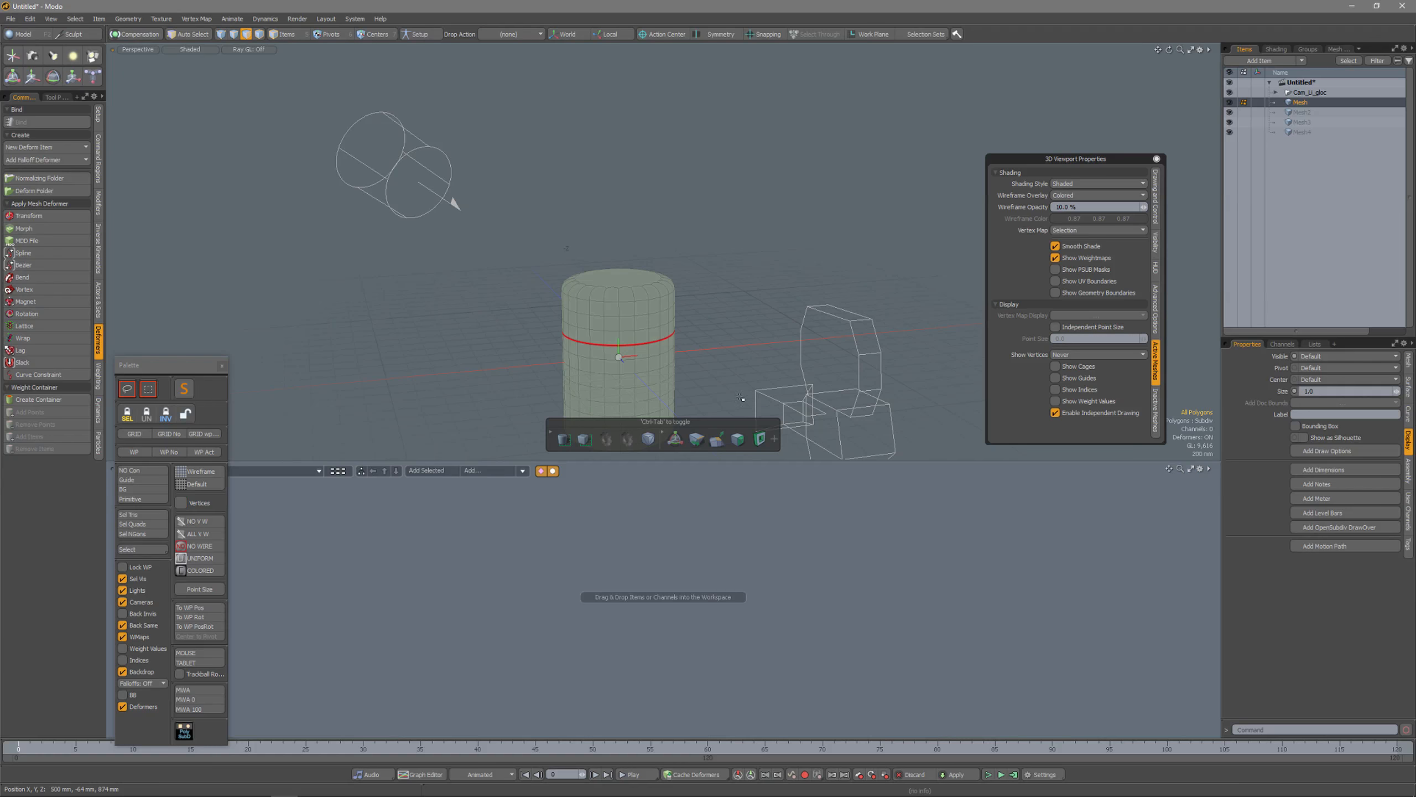
left_click_drag(176, 368, 243, 354)
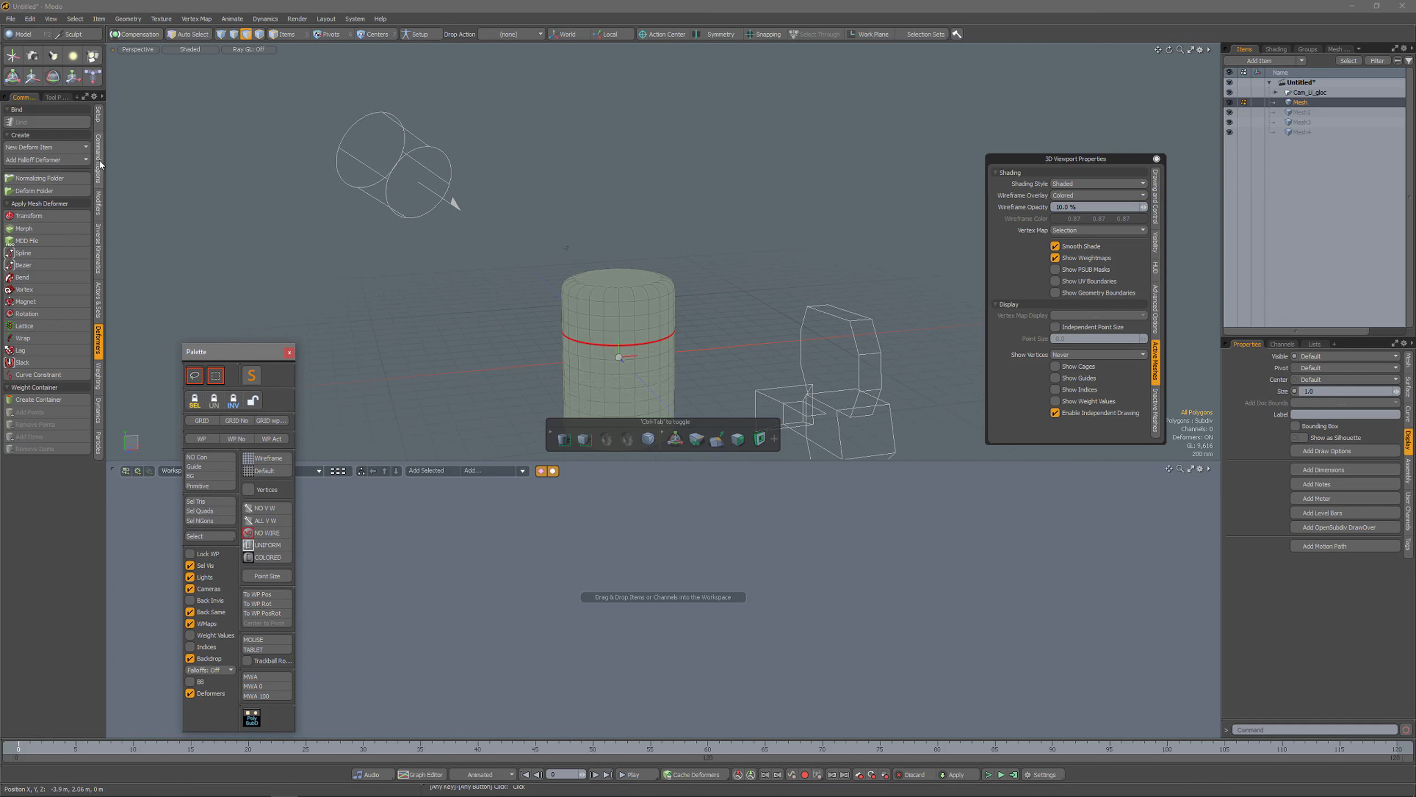
Step: Apply To Work Plane Position from the Setup tools and return to the Model layout
left_click(99, 118)
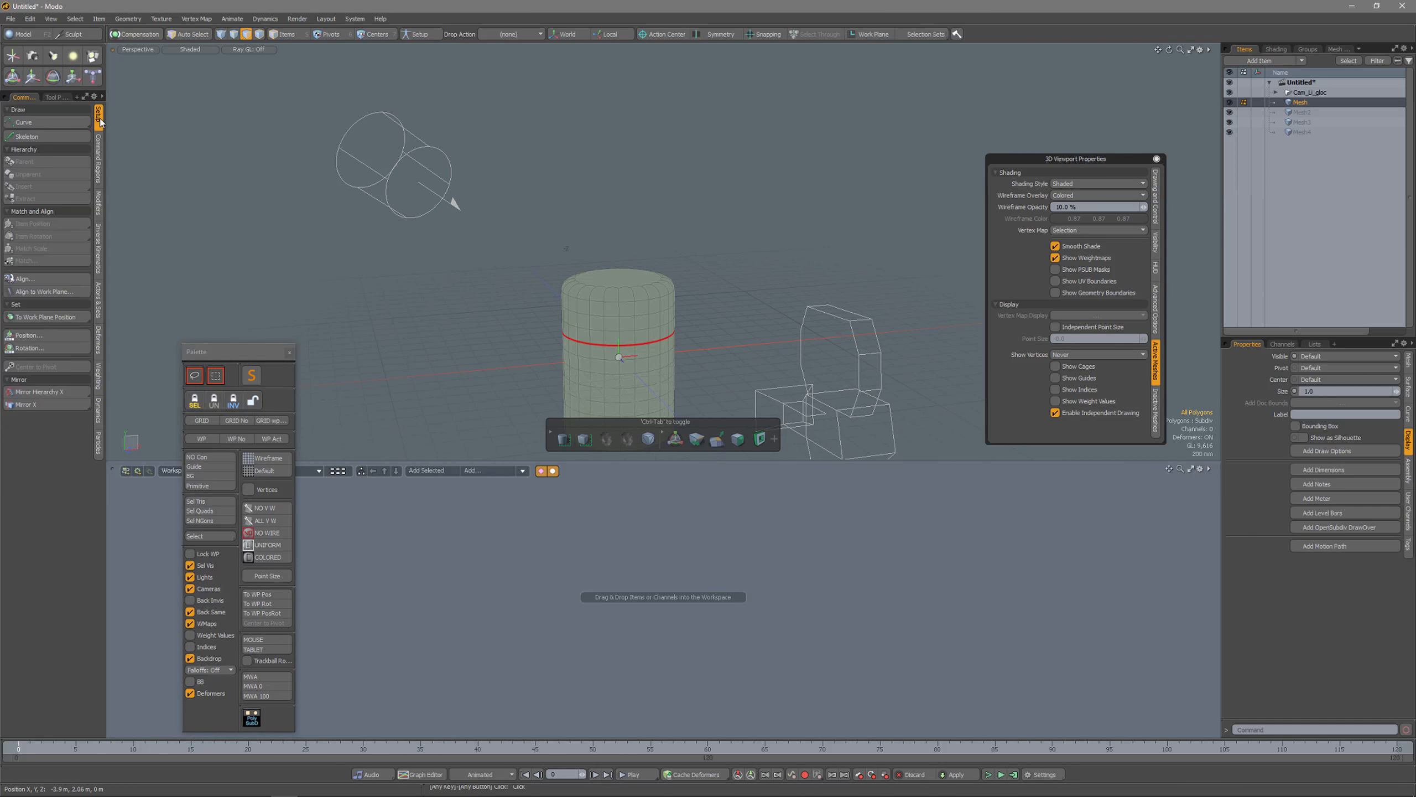
left_click(42, 317)
key("ctrl+Tab")
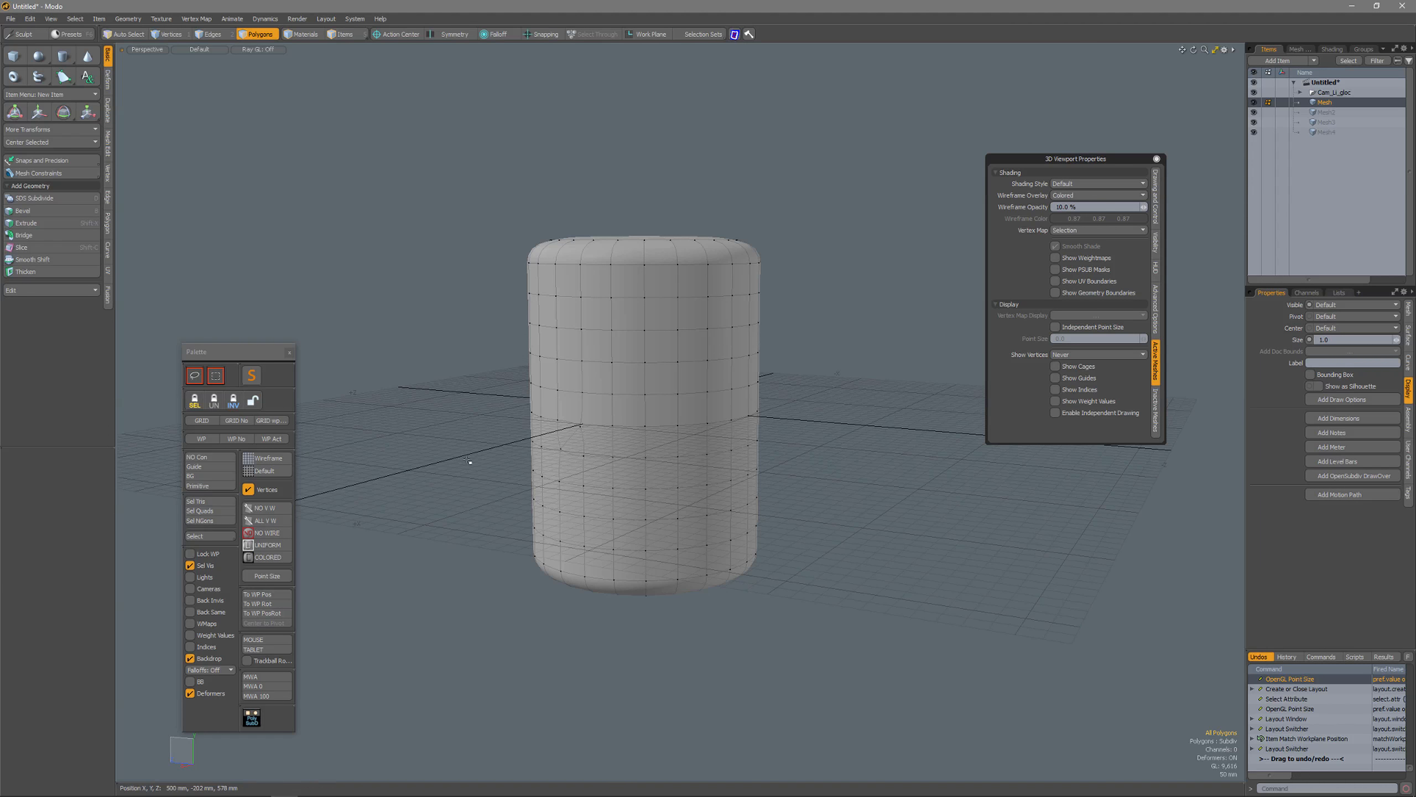
Step: Inspect the command behind the palette's To WP PosRot shortcut in the Form Editor and close the editor
left_click_drag(468, 461, 701, 360, "alt")
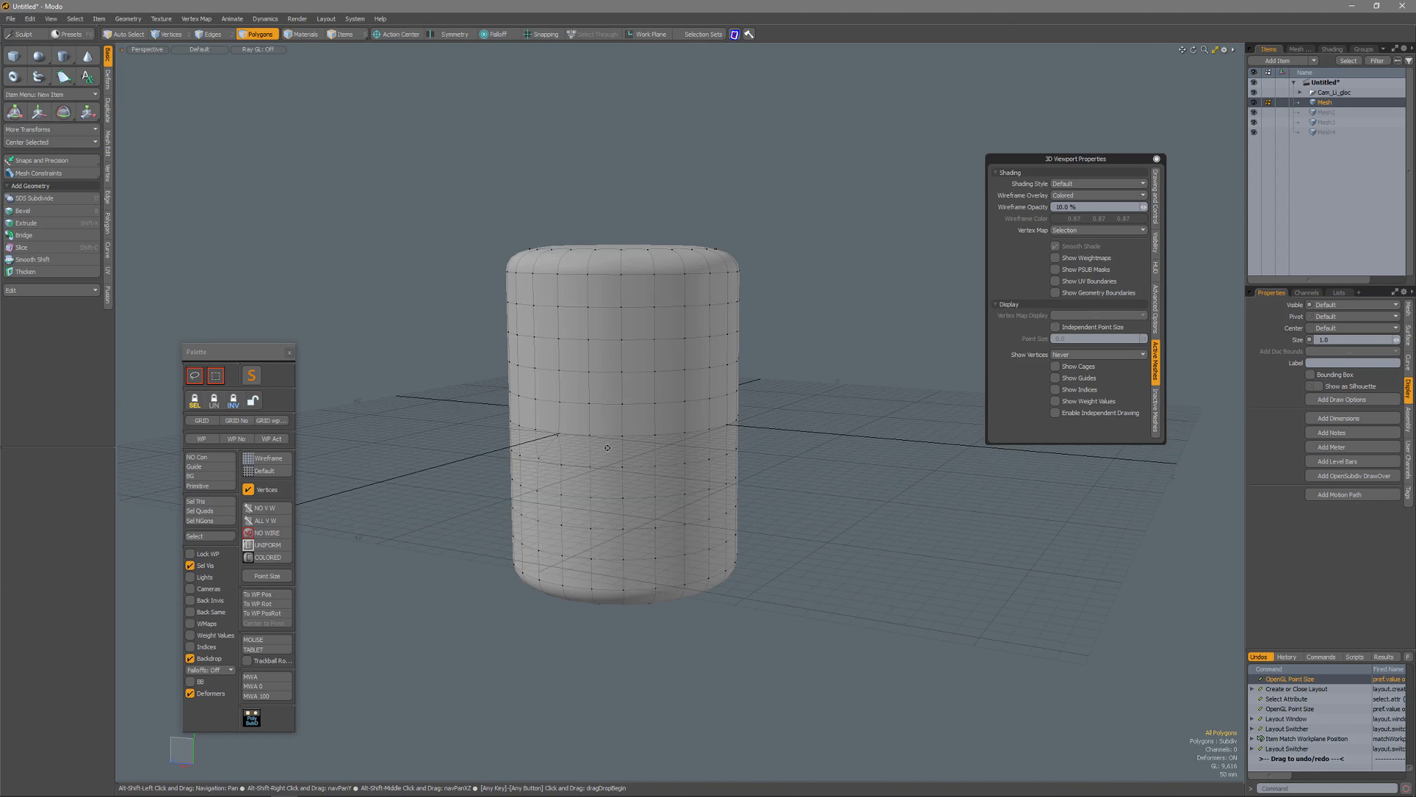
right_click(701, 360)
mouse_move(705, 375)
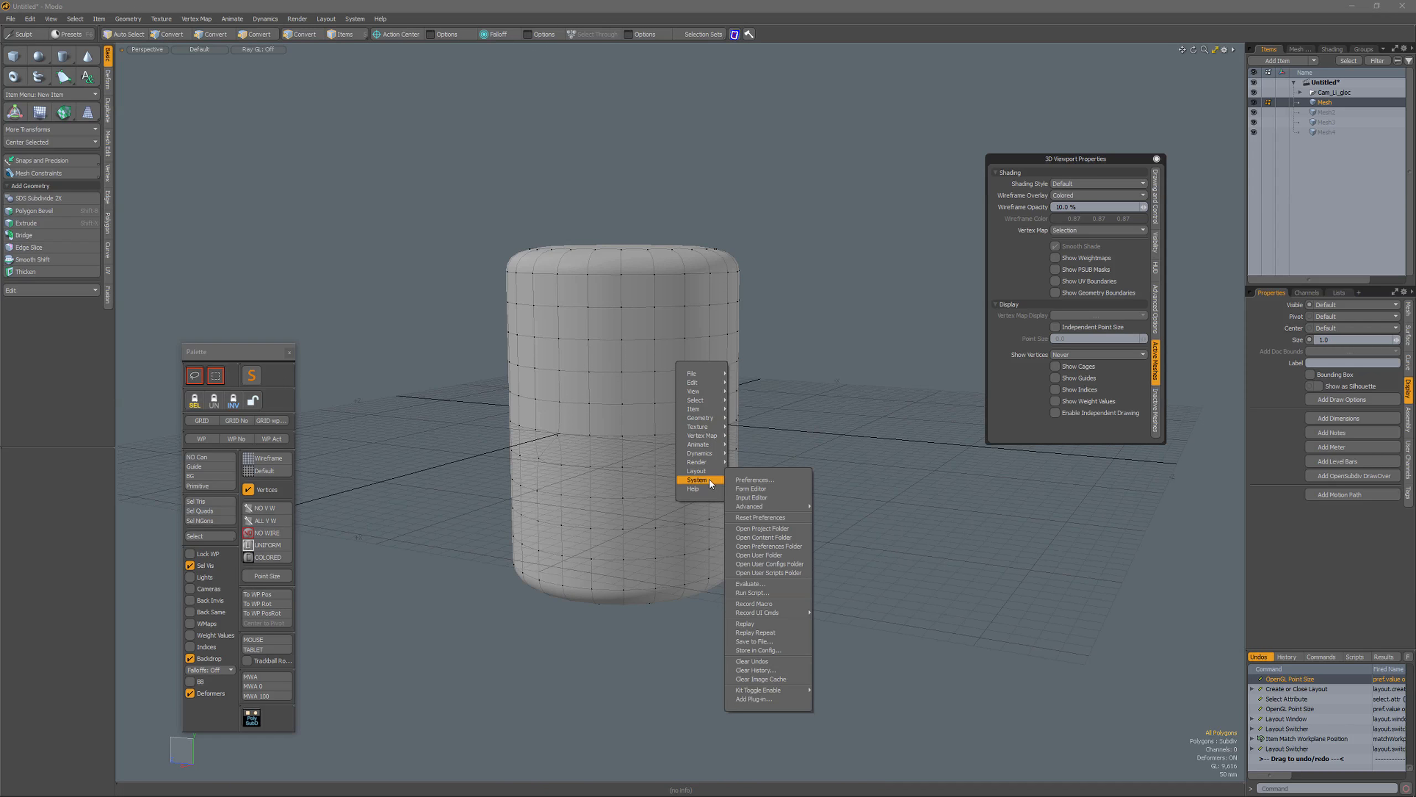
left_click(751, 488)
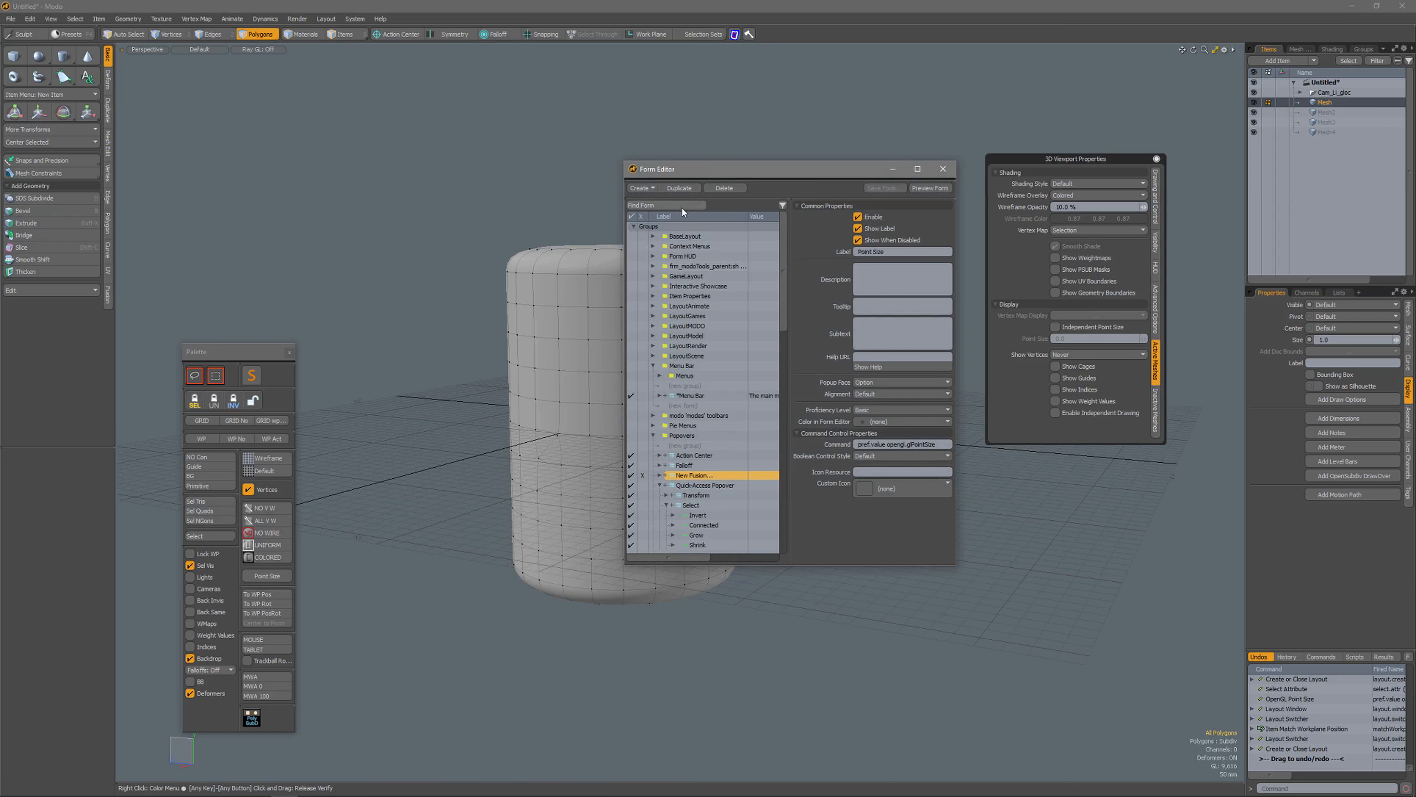
left_click(264, 613)
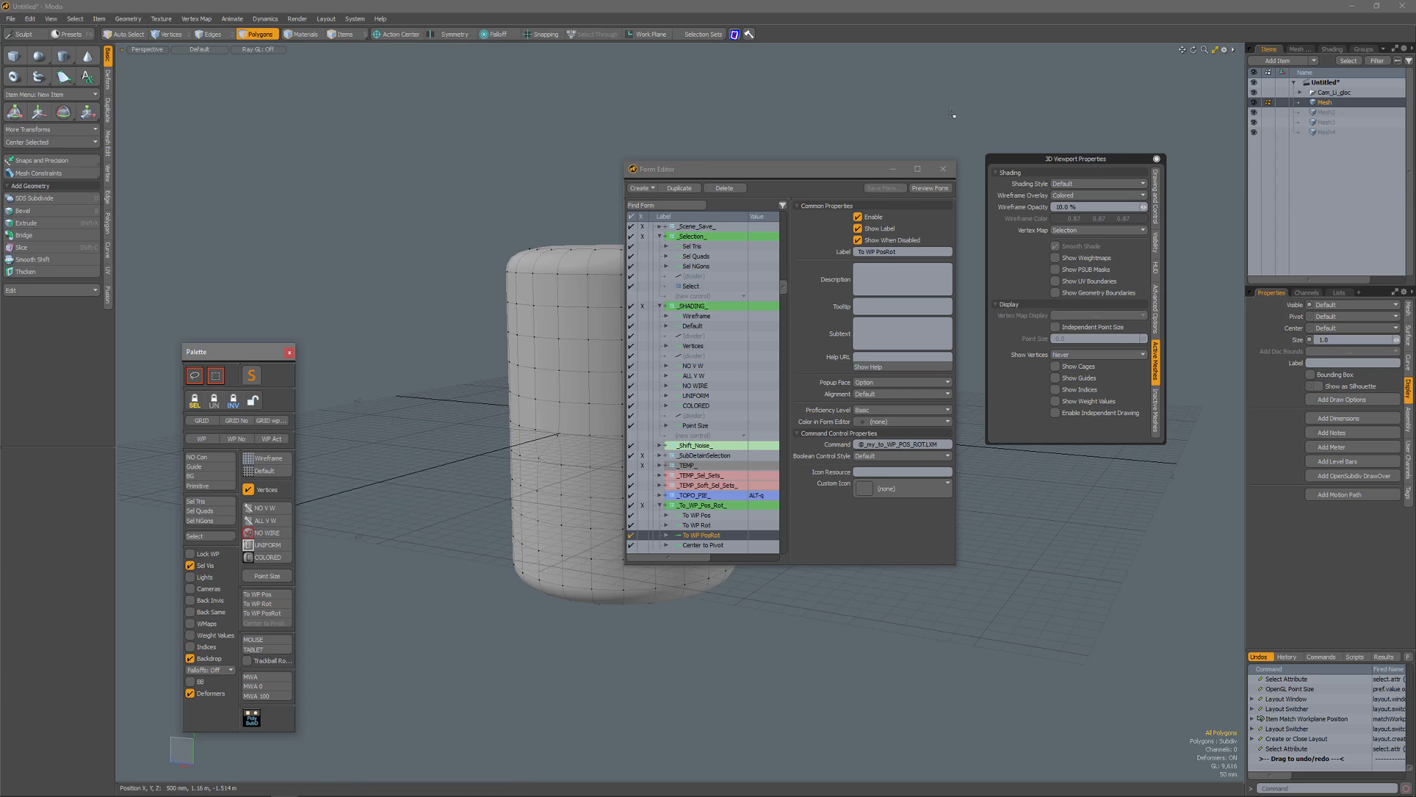
left_click(943, 170)
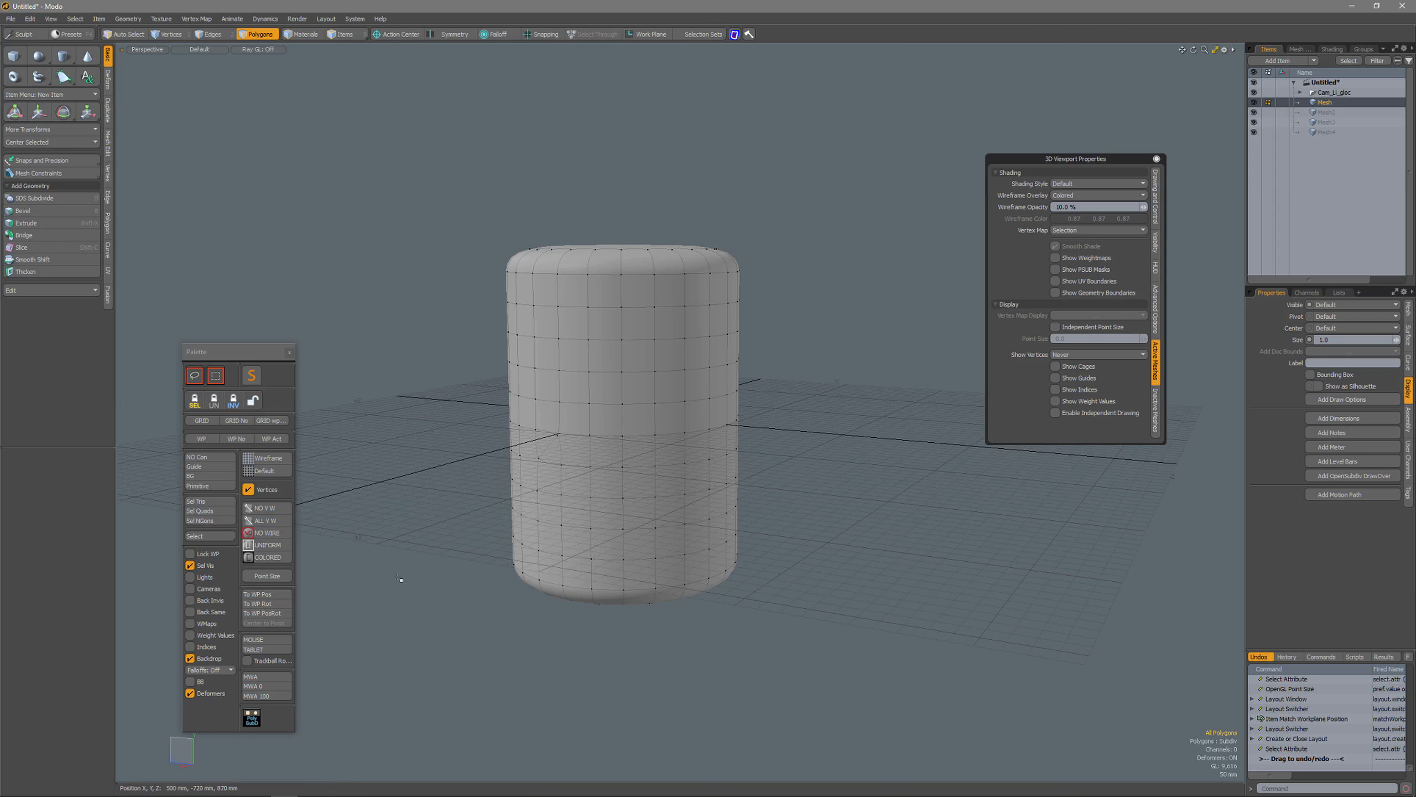
Step: Try the palette's Center to Pivot in Polygons mode, and select the cylinder in Items mode
left_click(269, 623)
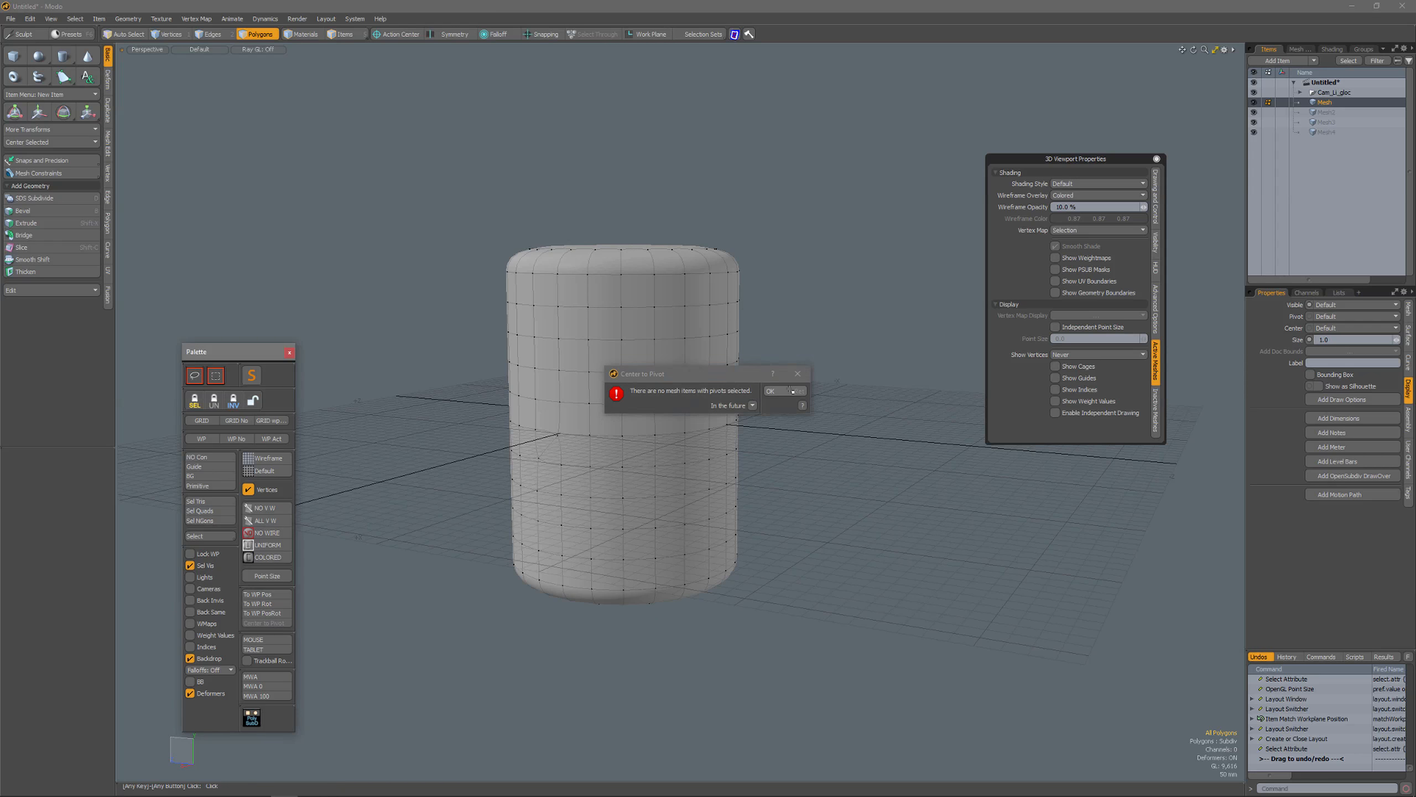
left_click(711, 406)
key("space")
left_click(657, 421)
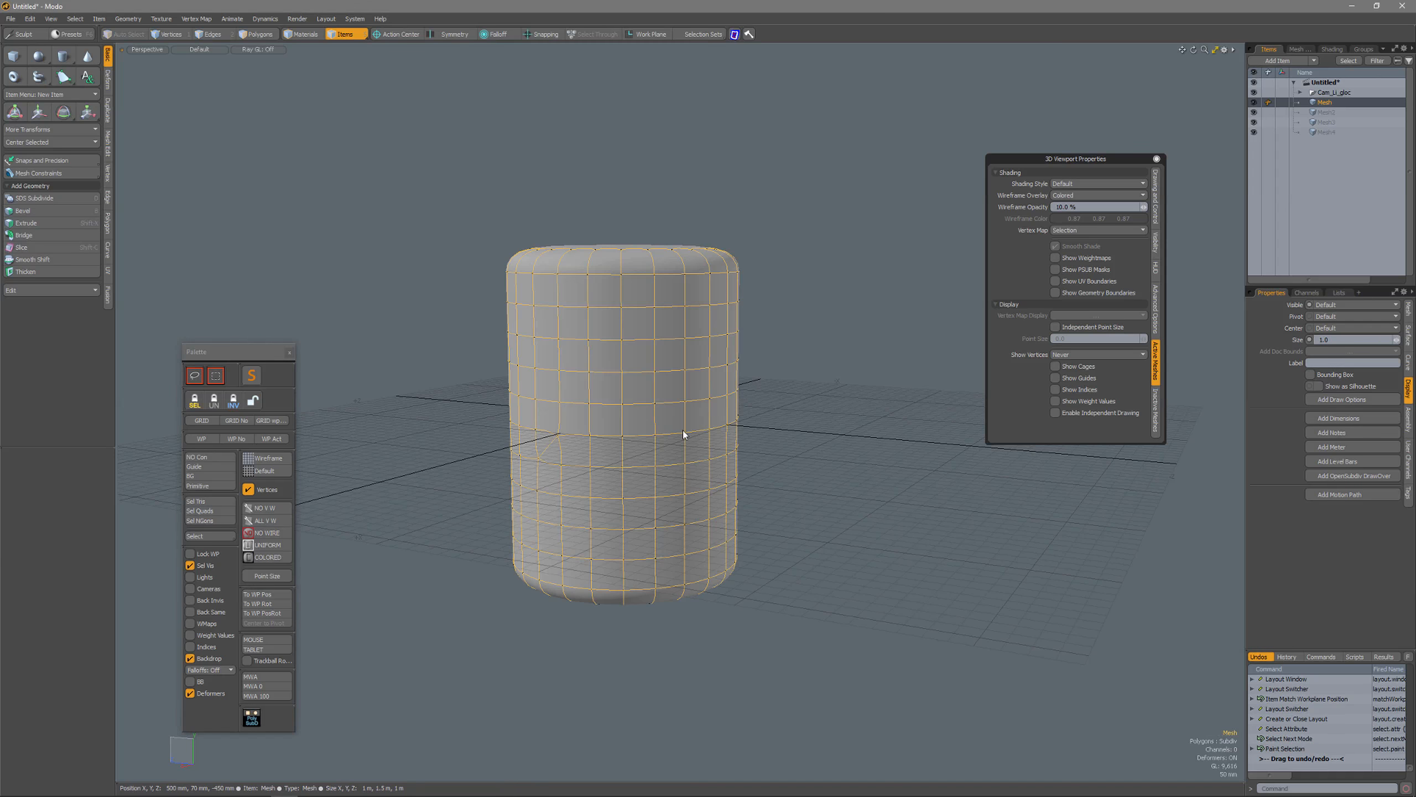
left_click_drag(701, 427, 708, 436, "alt+shift")
Step: Switch through the Item, Pivot and Center selection modes using the custom selection pie menu
key("alt+space")
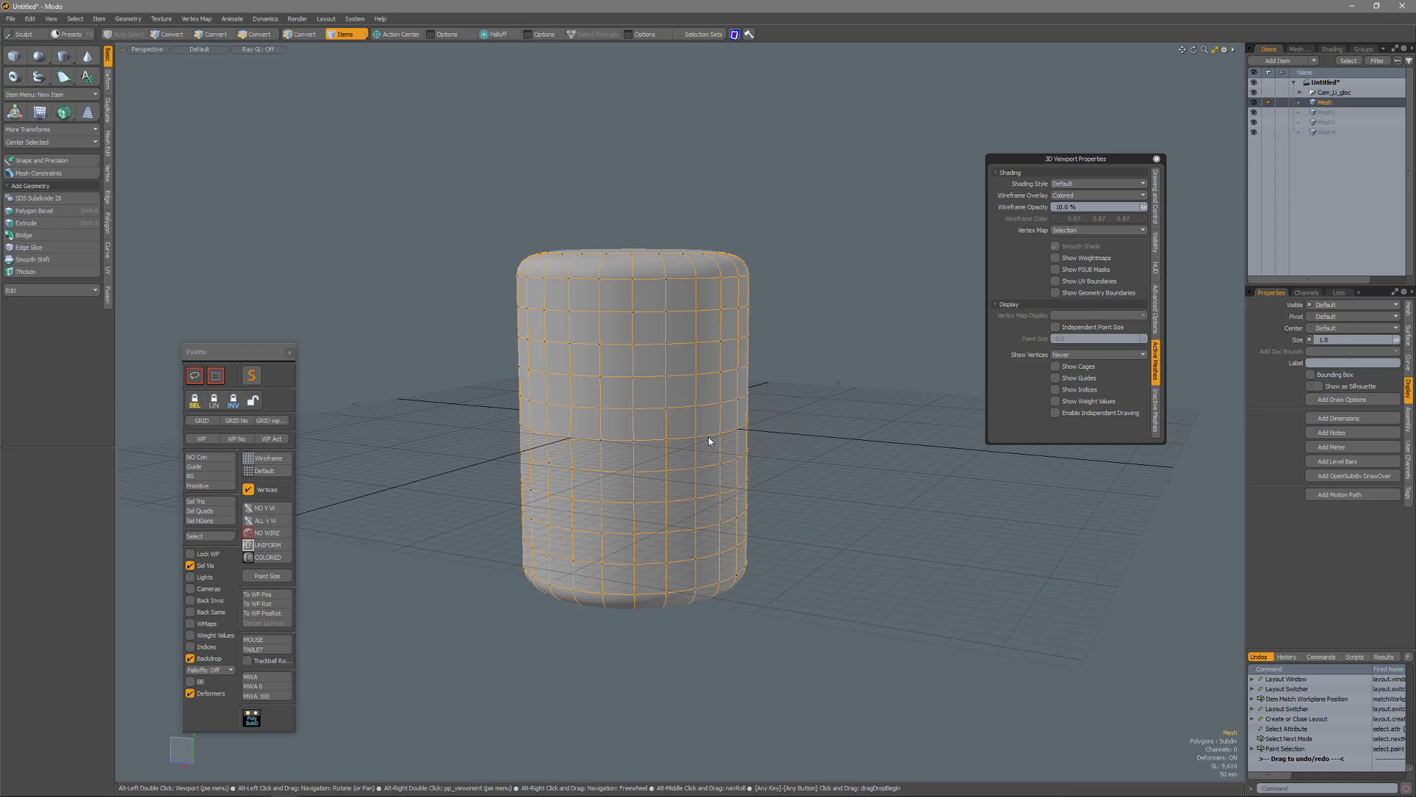
key("alt+space")
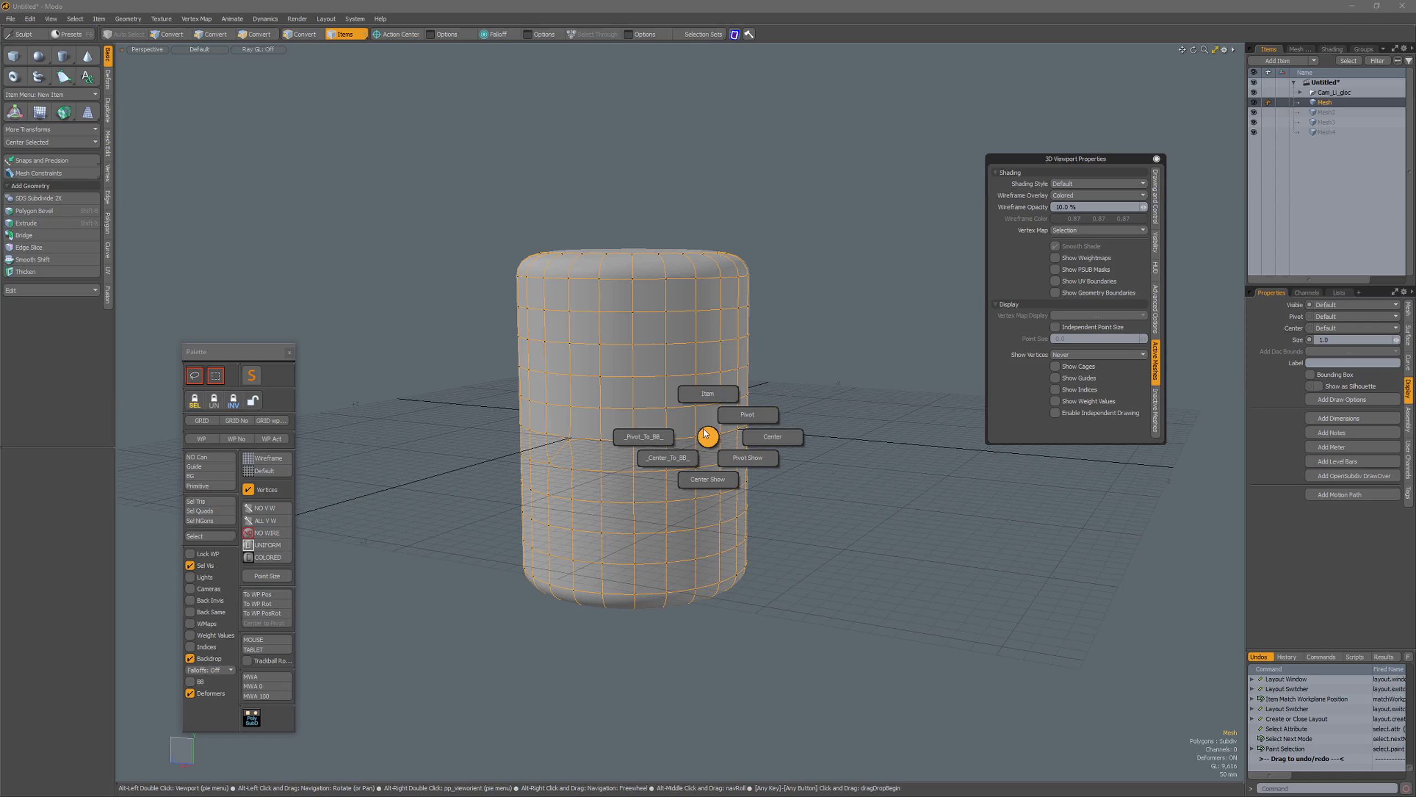
left_click(699, 395)
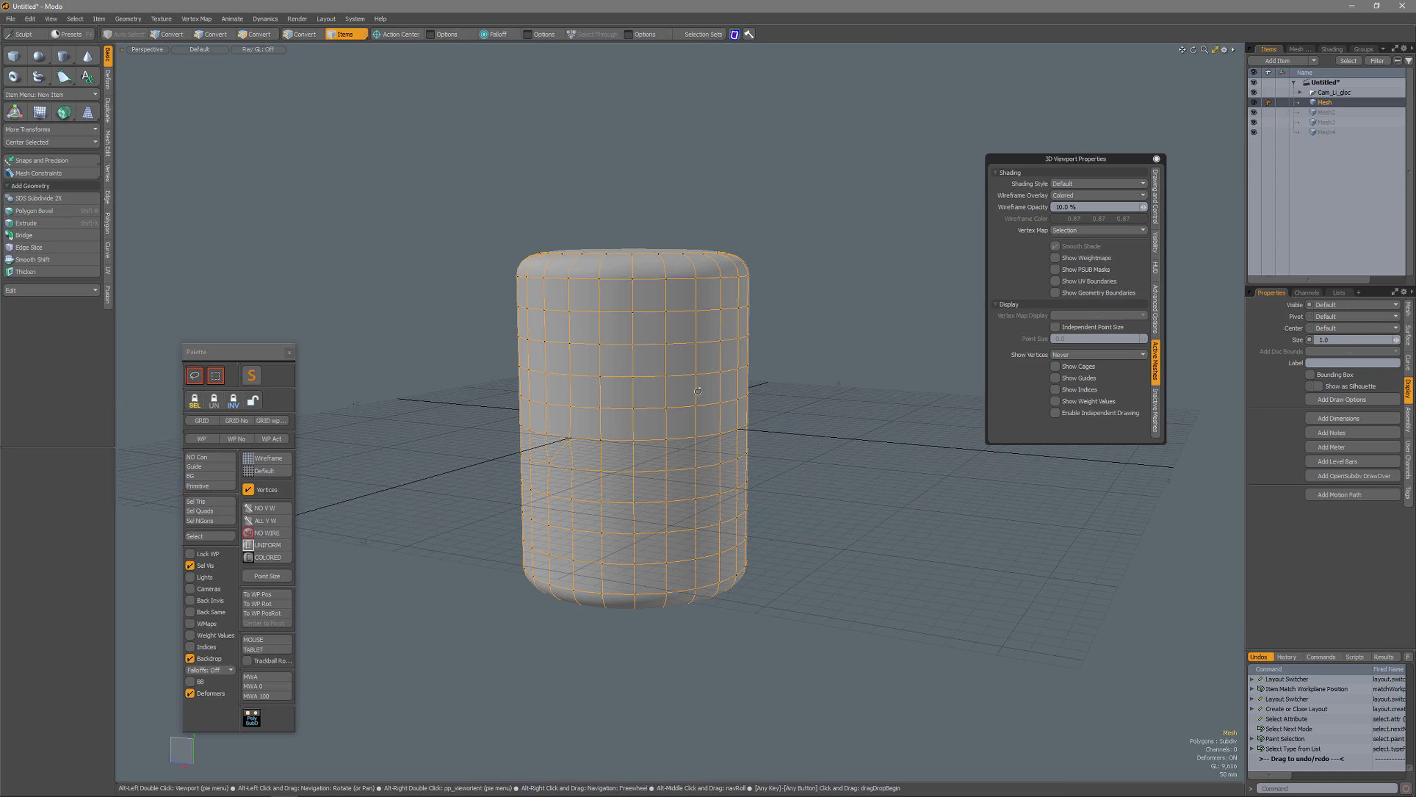
key("alt+5")
left_click(736, 370)
key("alt+5")
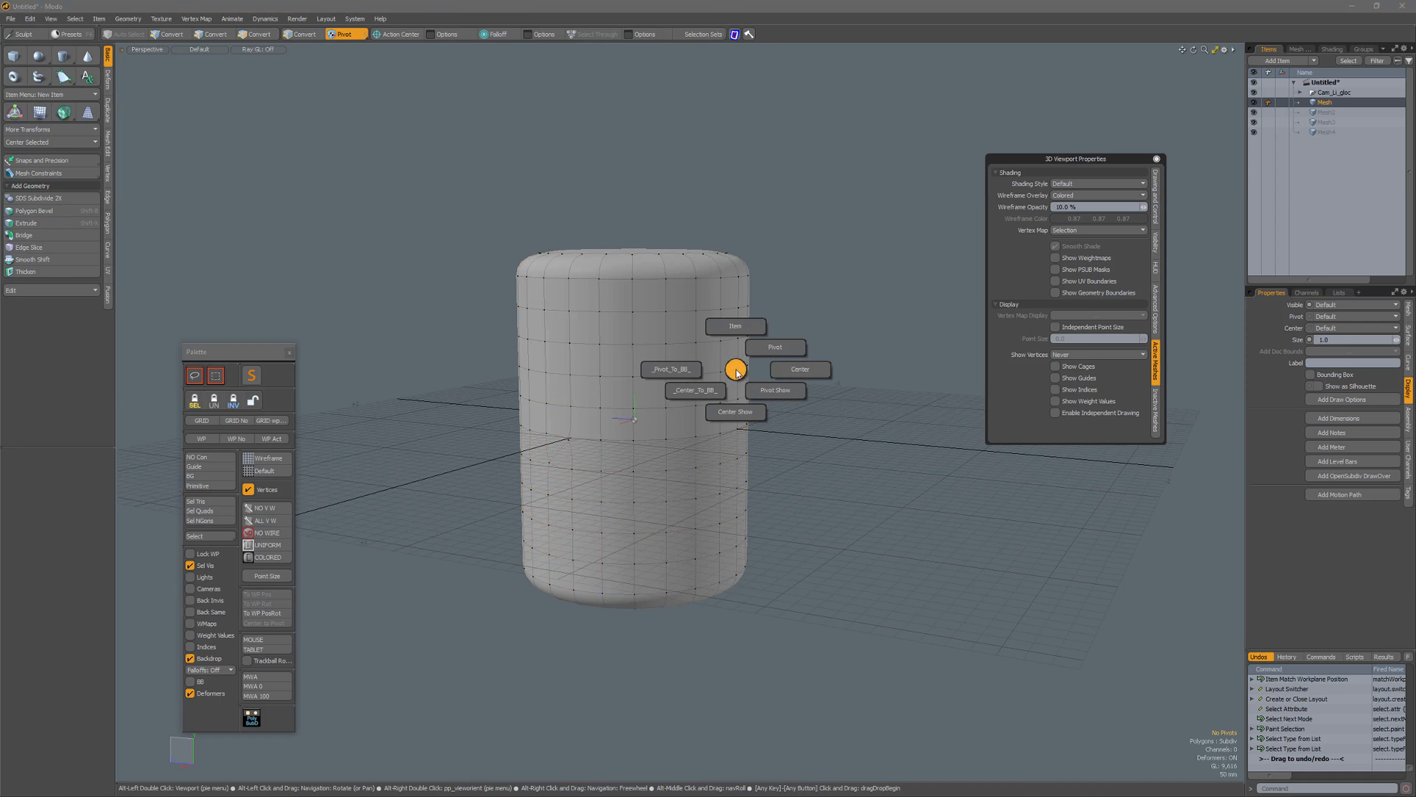
left_click(777, 370)
key("alt+5")
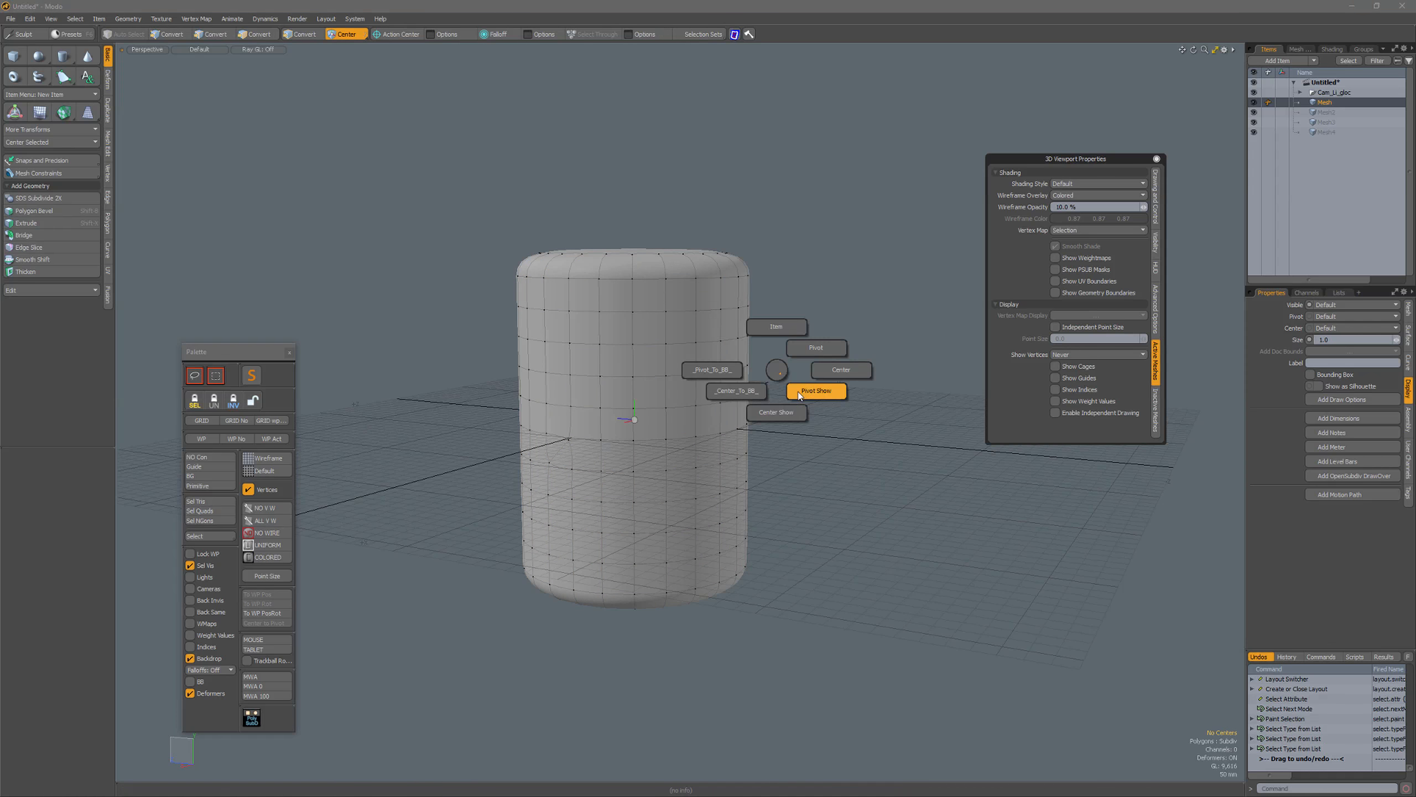
Step: View the choices offered by the pie menu's Pivot Show, Center Show and Center_To_BB commands without applying any
left_click(800, 393)
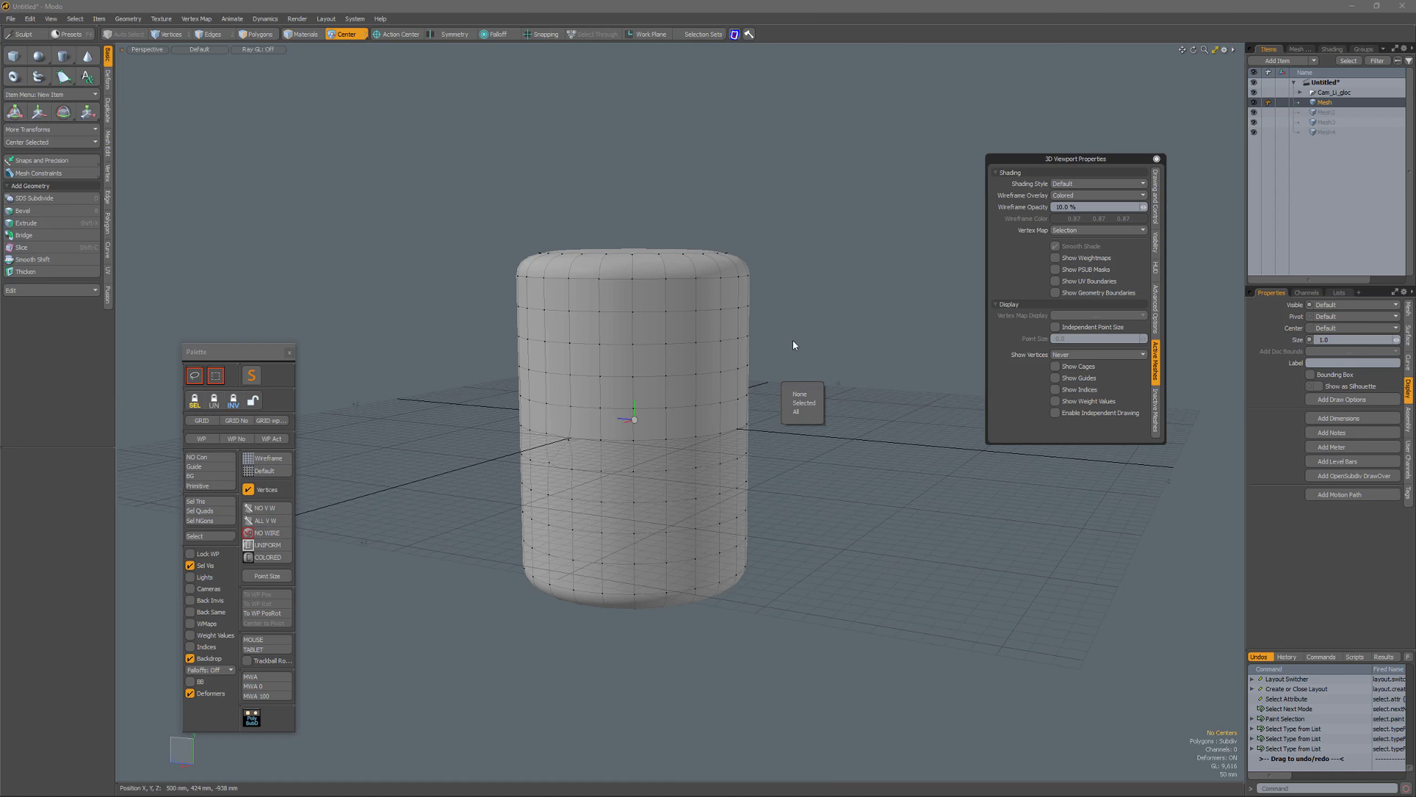
key("alt+5")
left_click(802, 381)
left_click(802, 381)
key("alt+5")
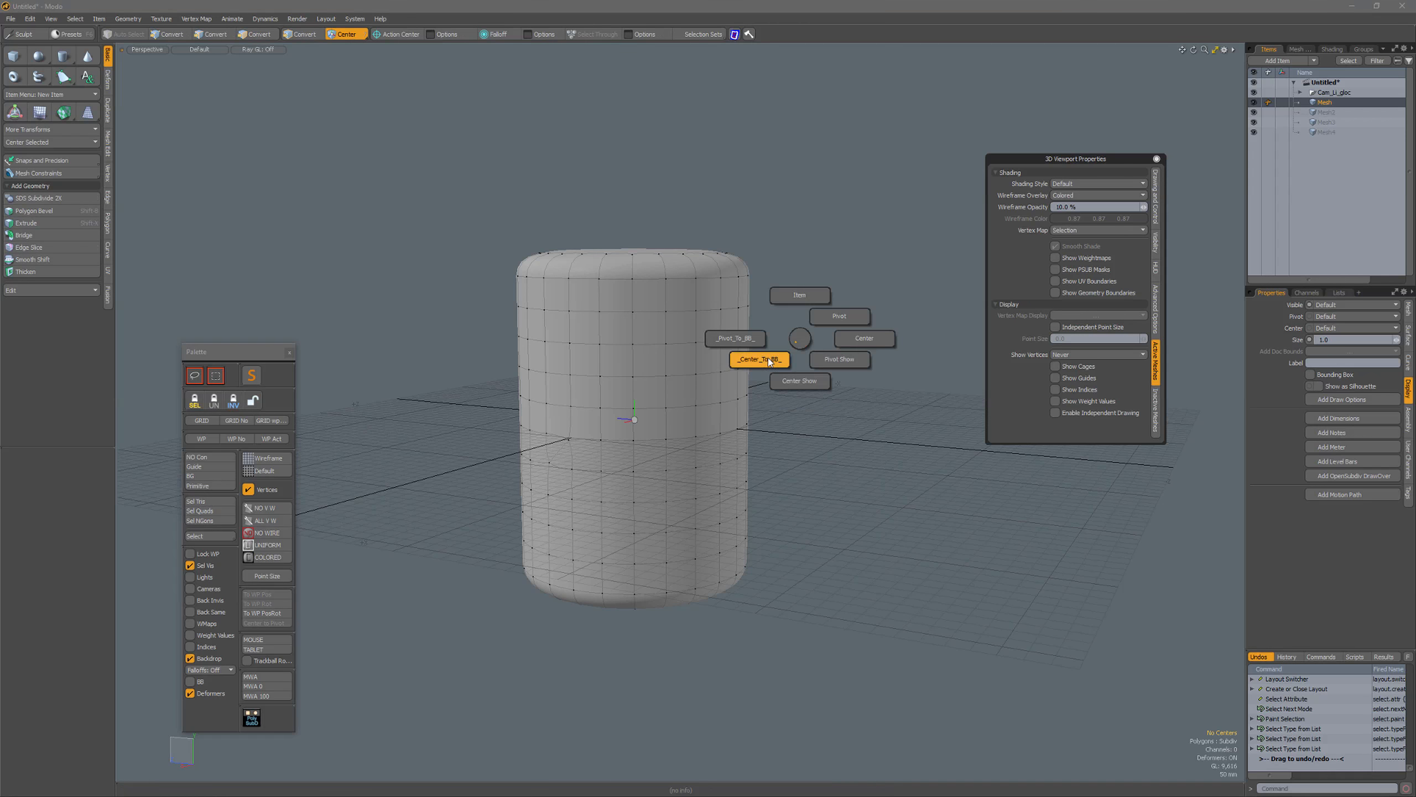
left_click(770, 361)
left_click(781, 330)
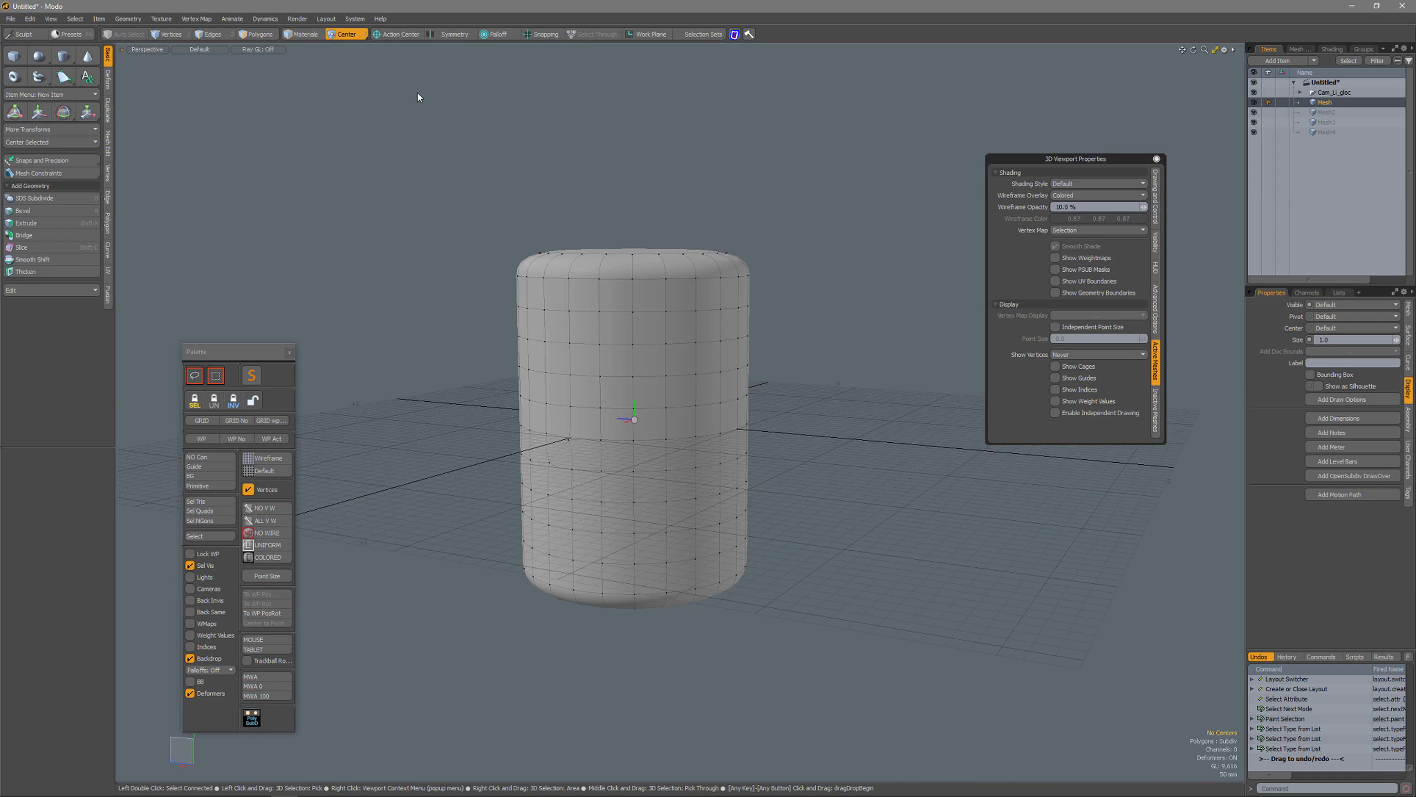
Step: Switch to Pivot selection mode and try the pie menu's Center_To_BB command
key("F5")
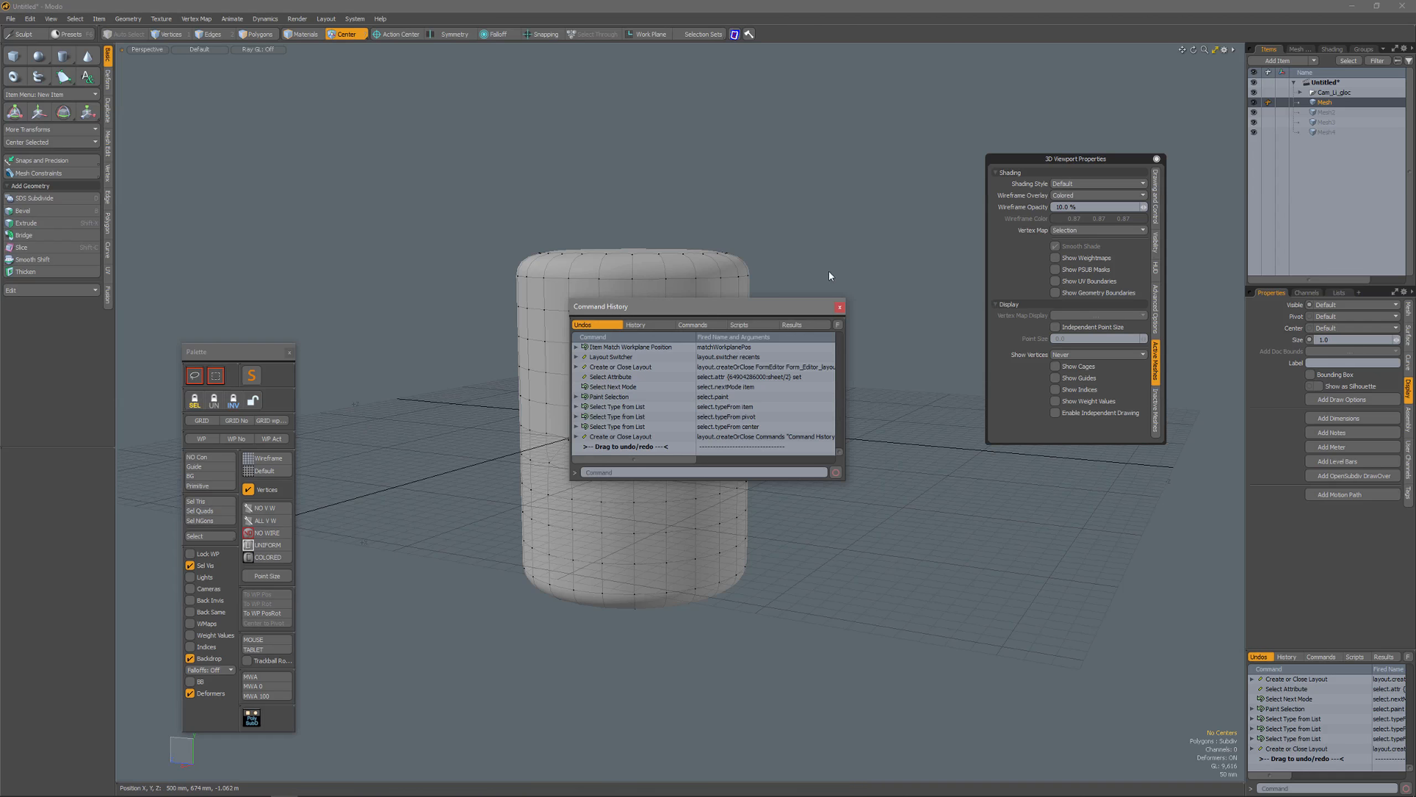
left_click(839, 307)
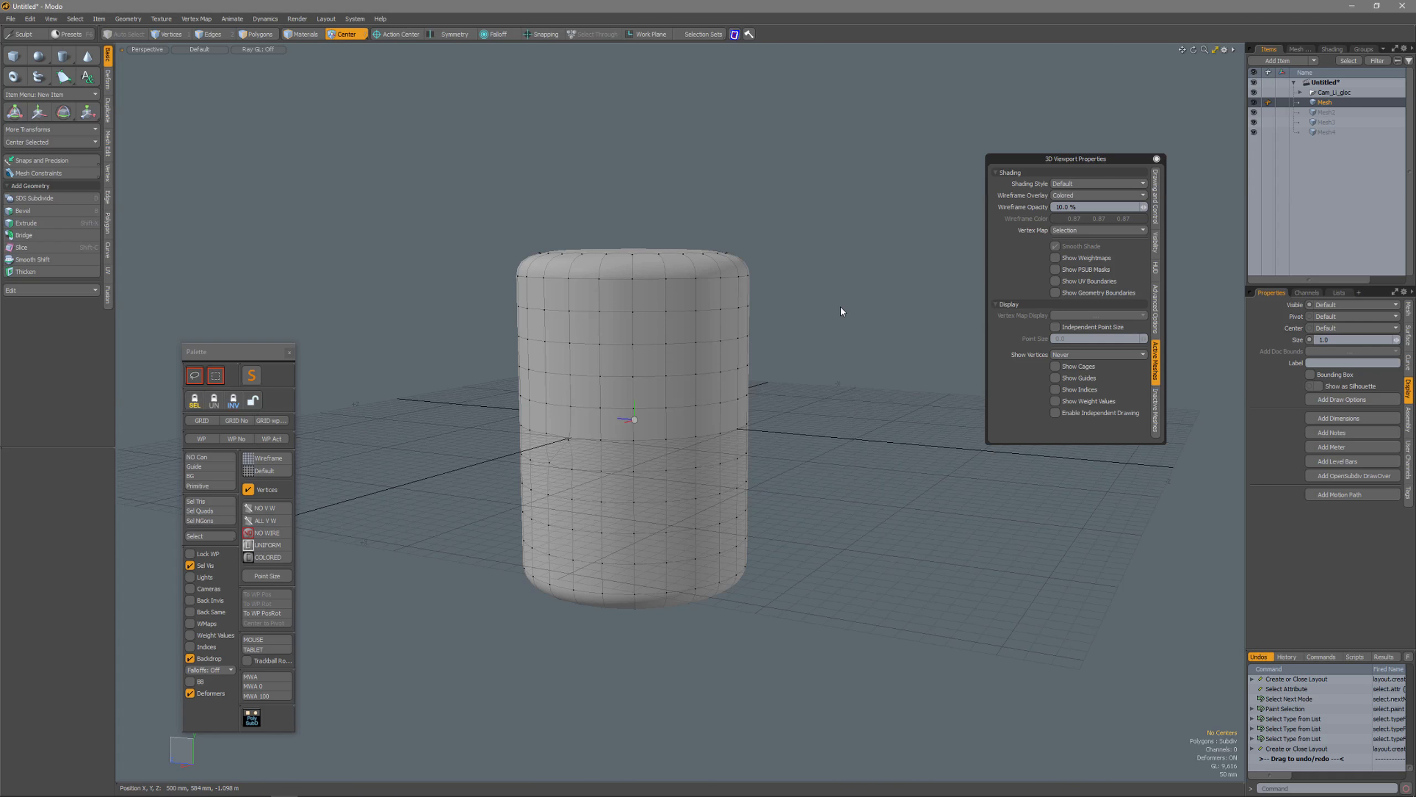
key("6")
key("6")
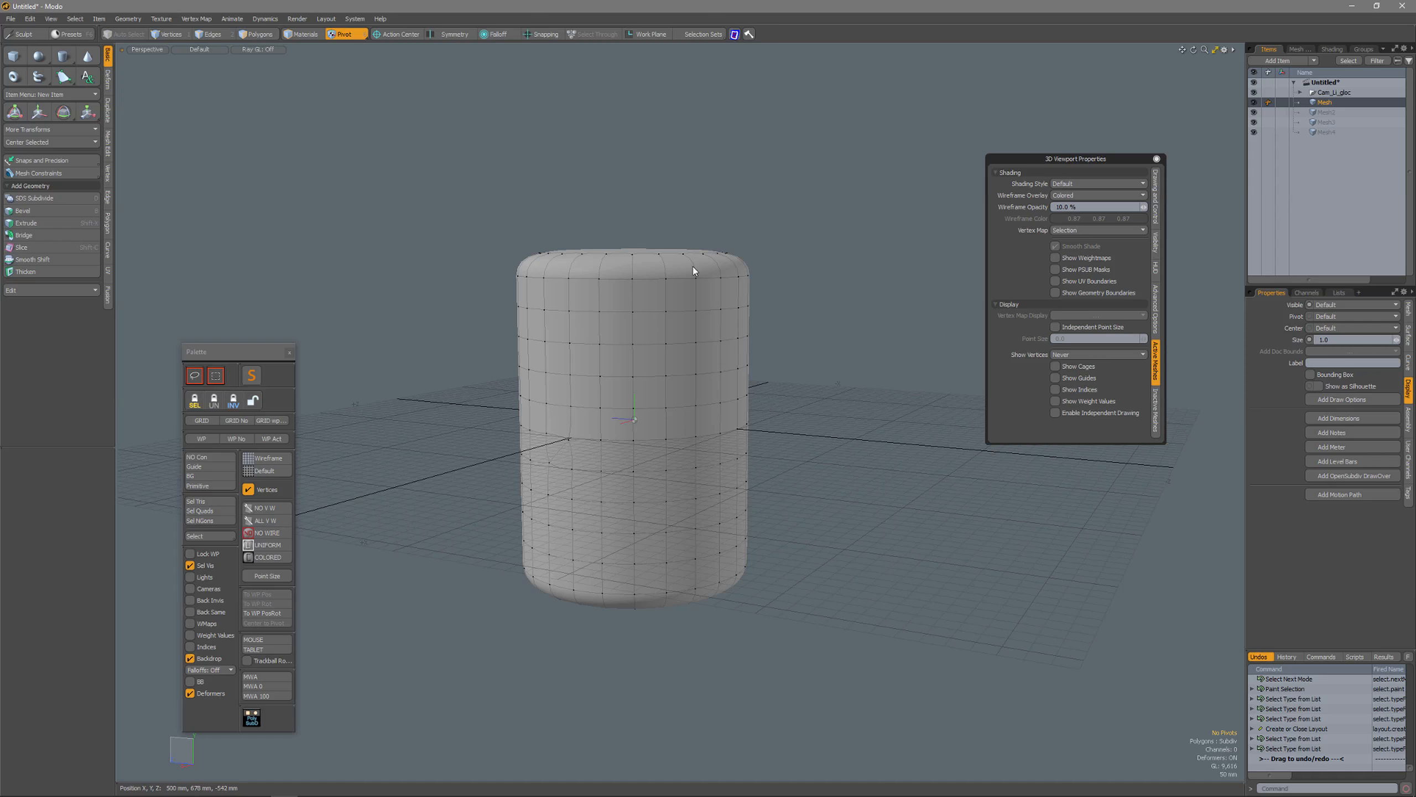
key("alt+6")
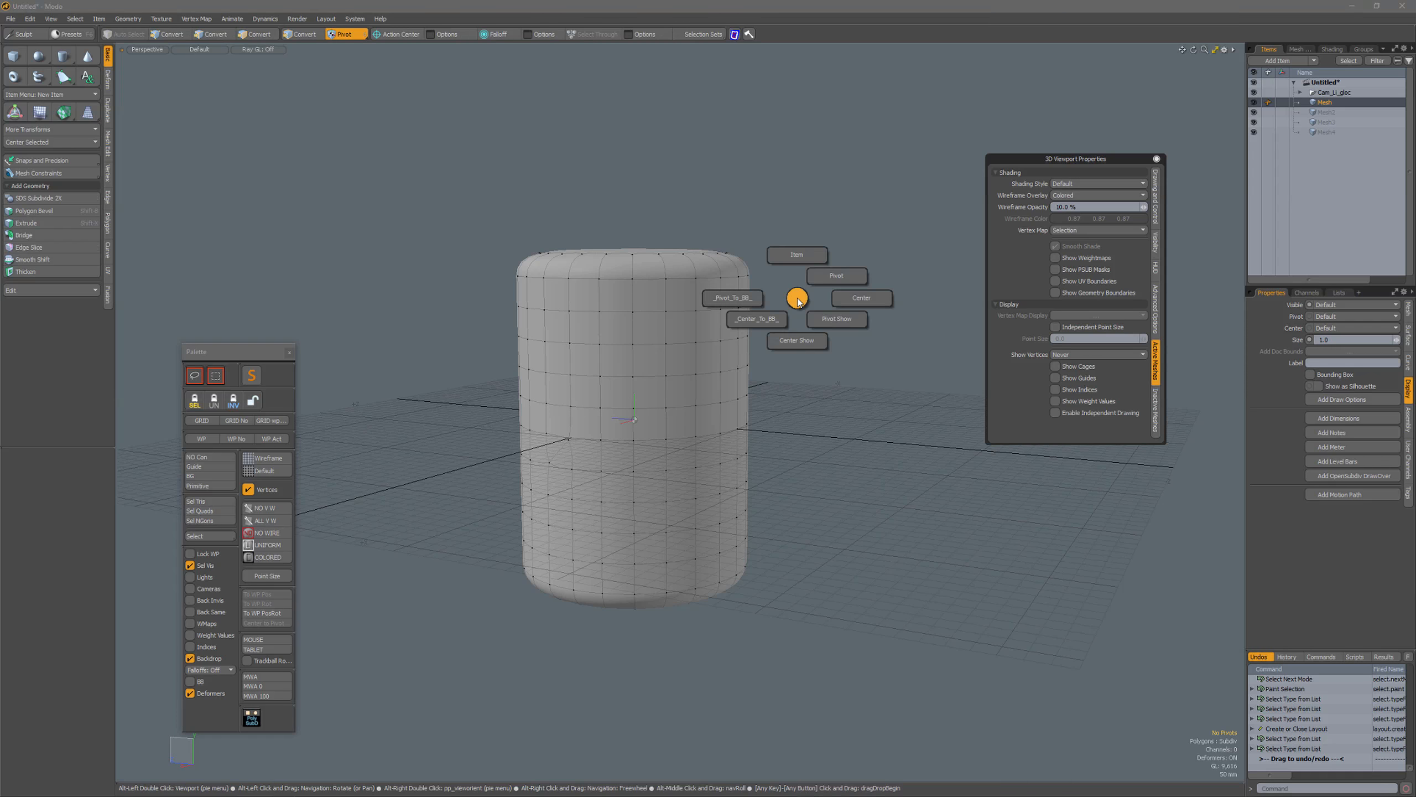
left_click(766, 317)
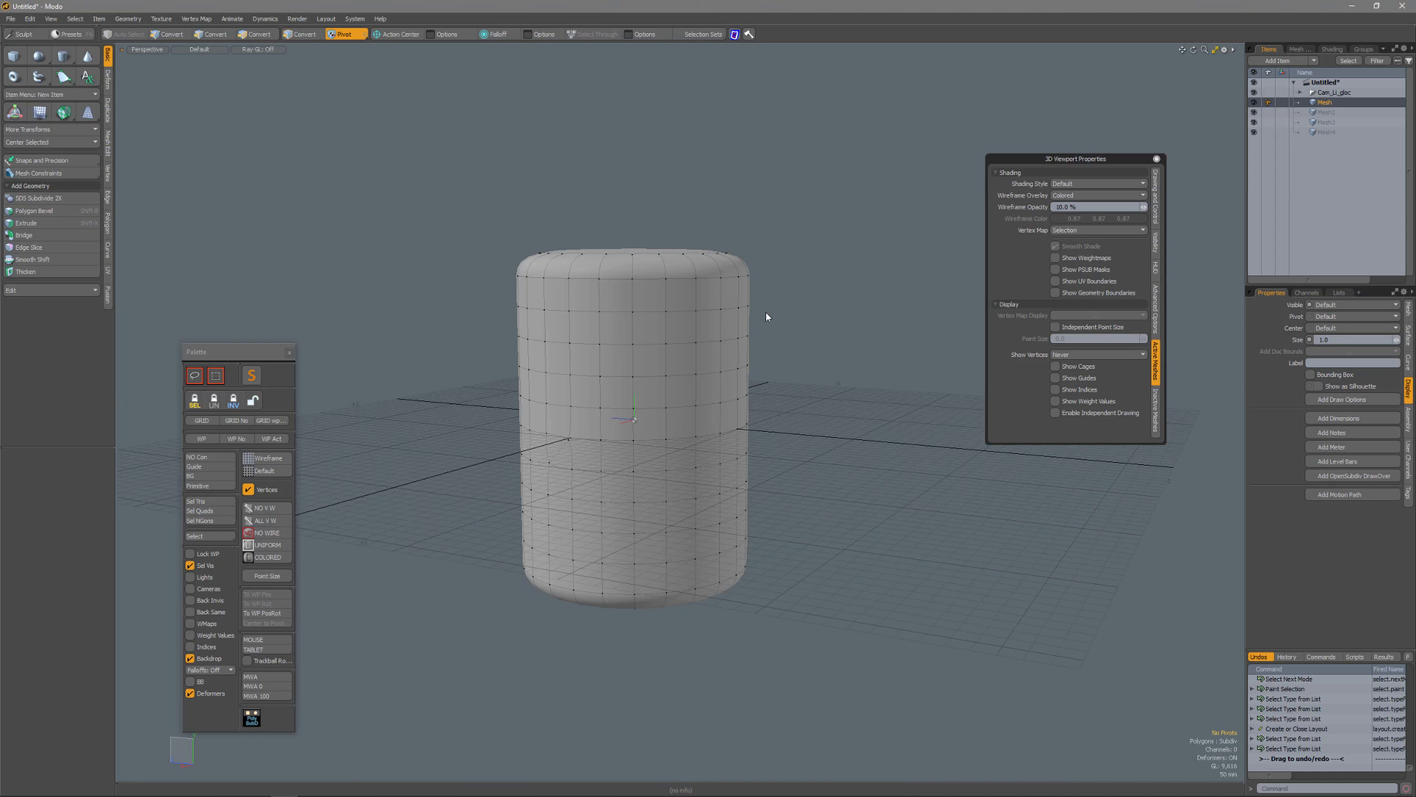
Step: Reselect the first Mesh item, switch to Polygons mode and try the Center_To_BB command again
left_click(1333, 113)
left_click(1325, 102)
key("space")
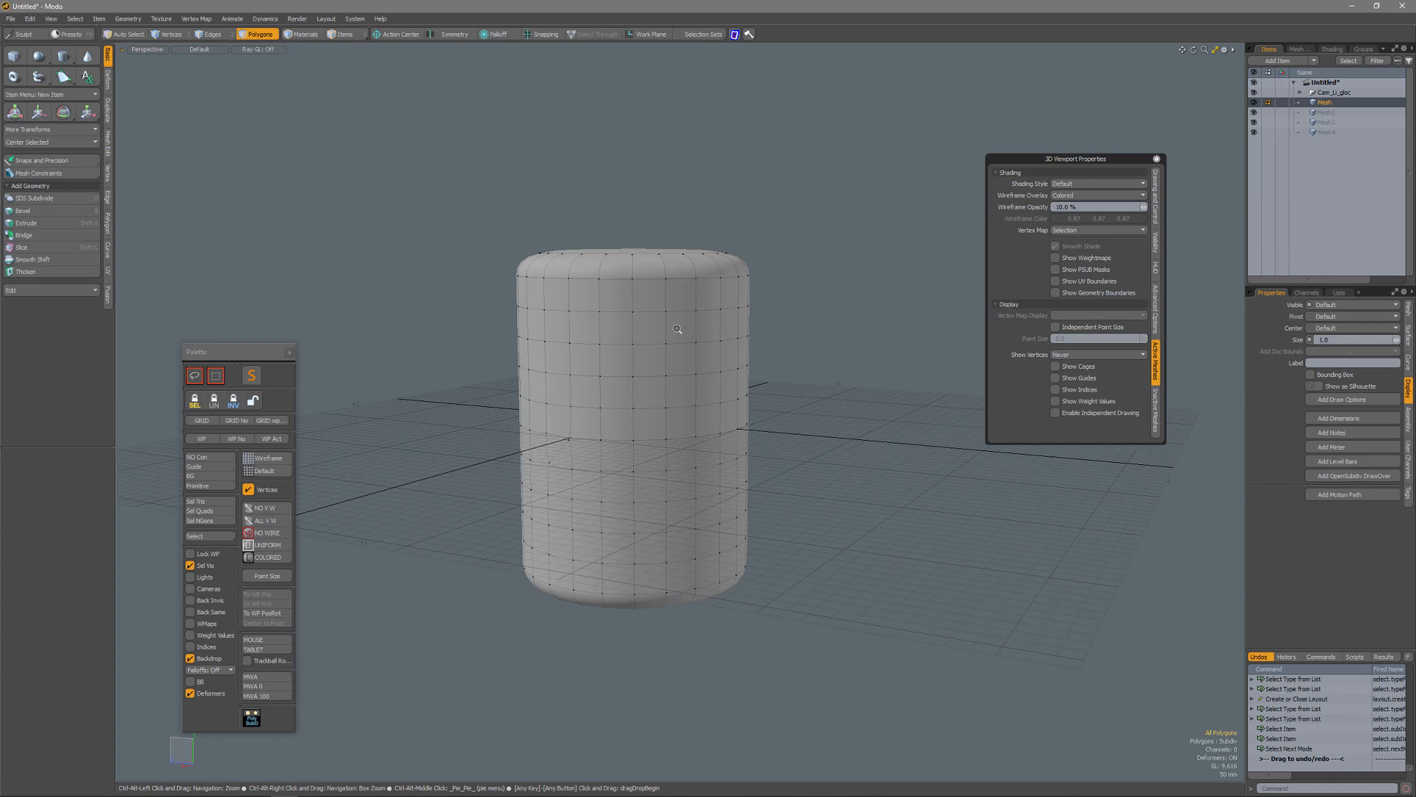
left_click_drag(677, 329, 694, 355, "ctrl+alt")
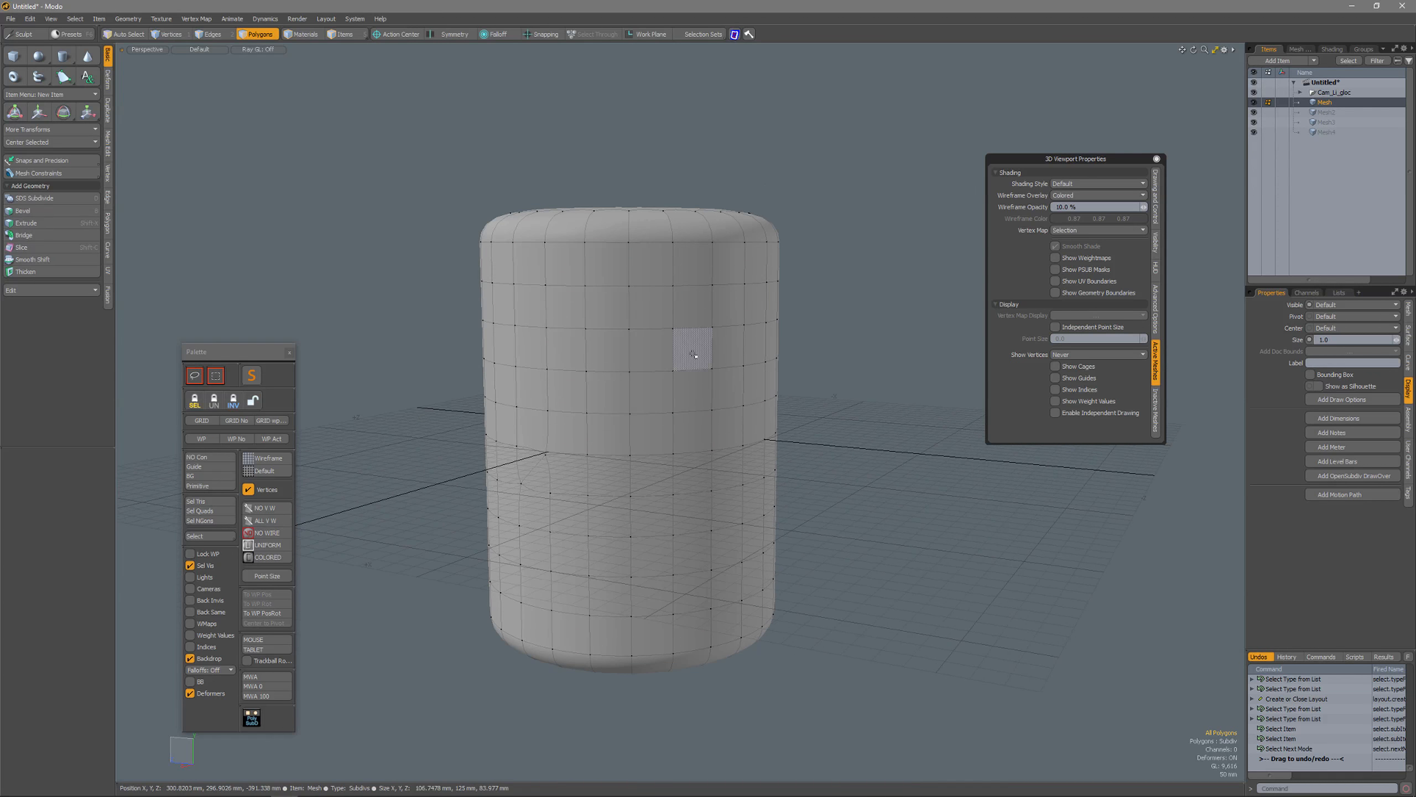
key("alt+space")
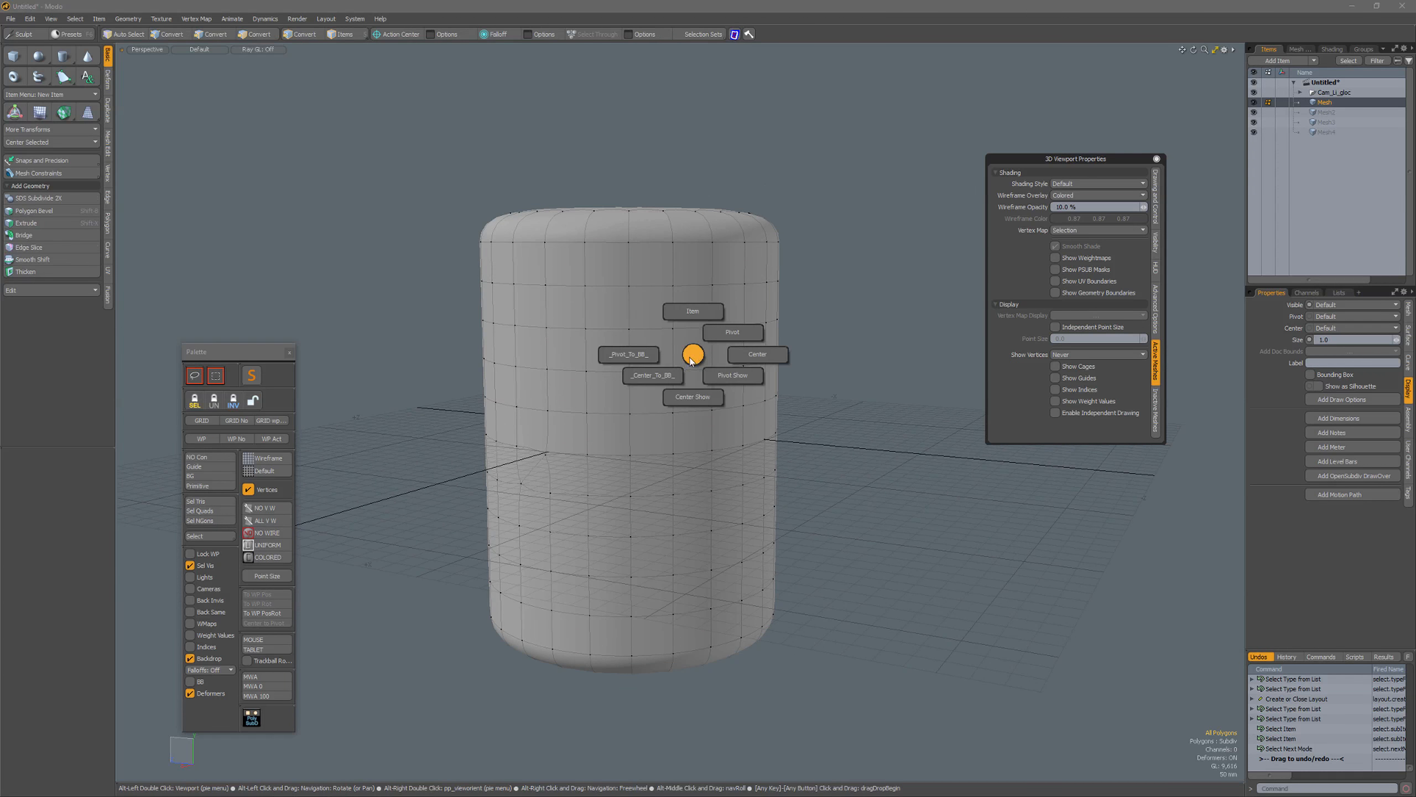
left_click(653, 375)
left_click(780, 378)
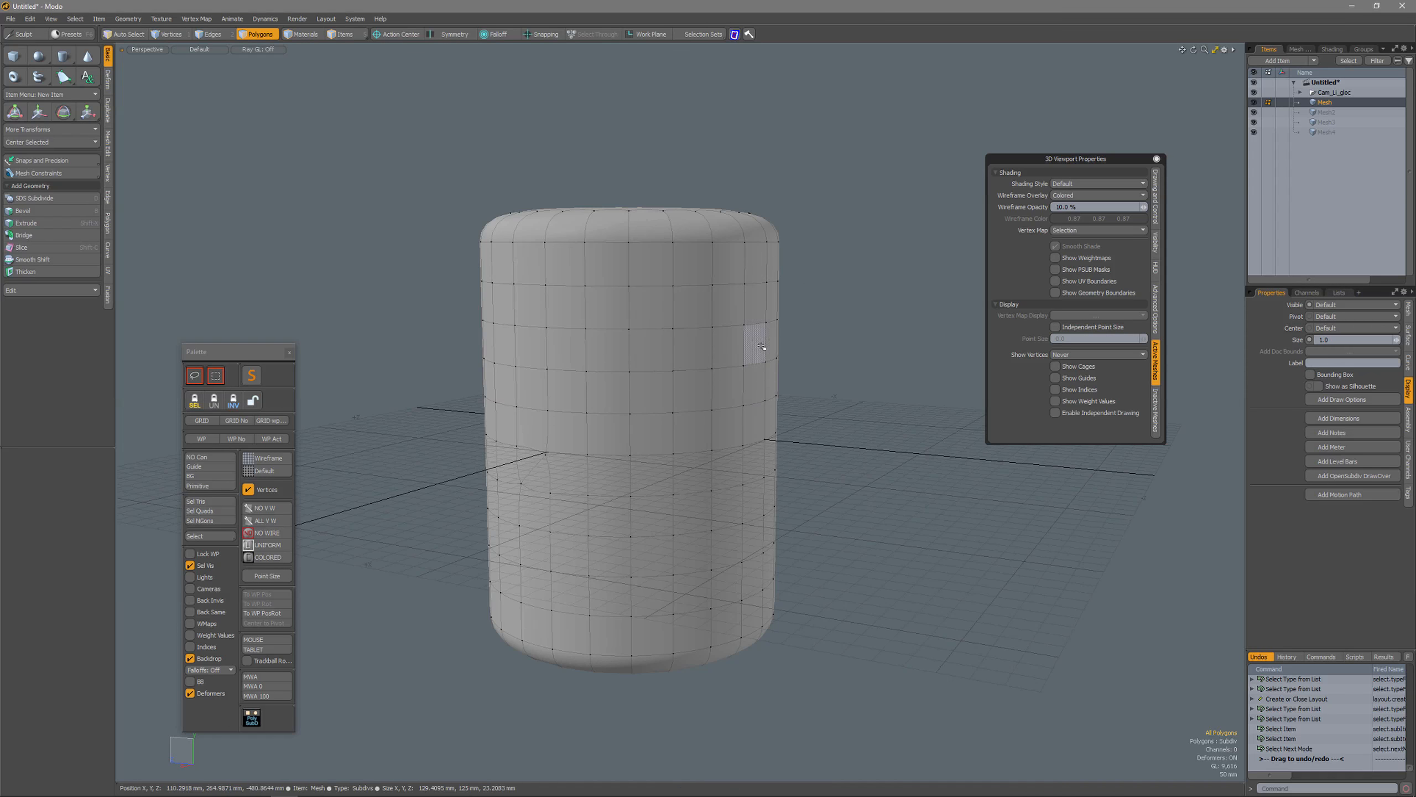
Step: Select the cylinder's center in Center mode and move it to the Bottom of the bounding box
left_click(350, 35)
left_click(354, 58)
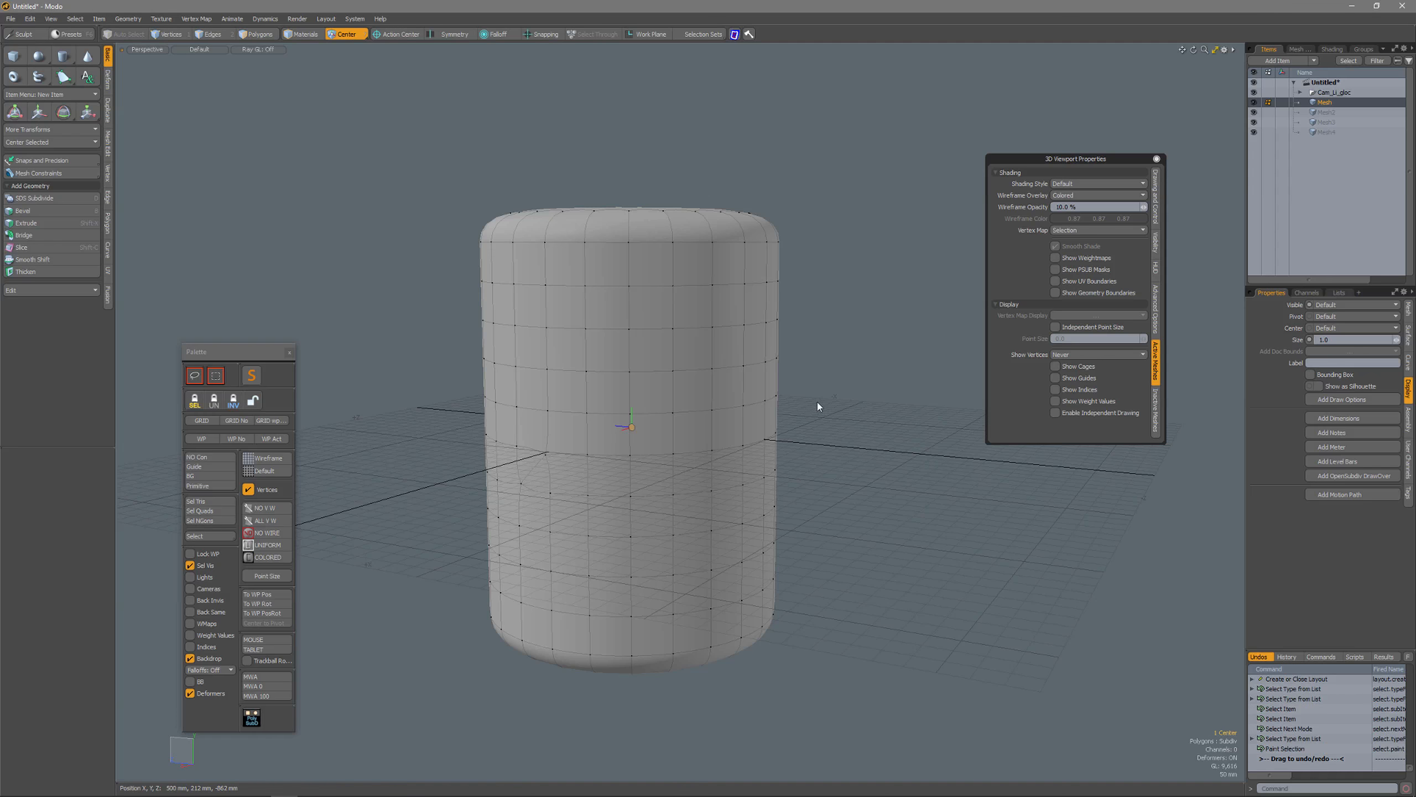
key("alt+c")
left_click(785, 422)
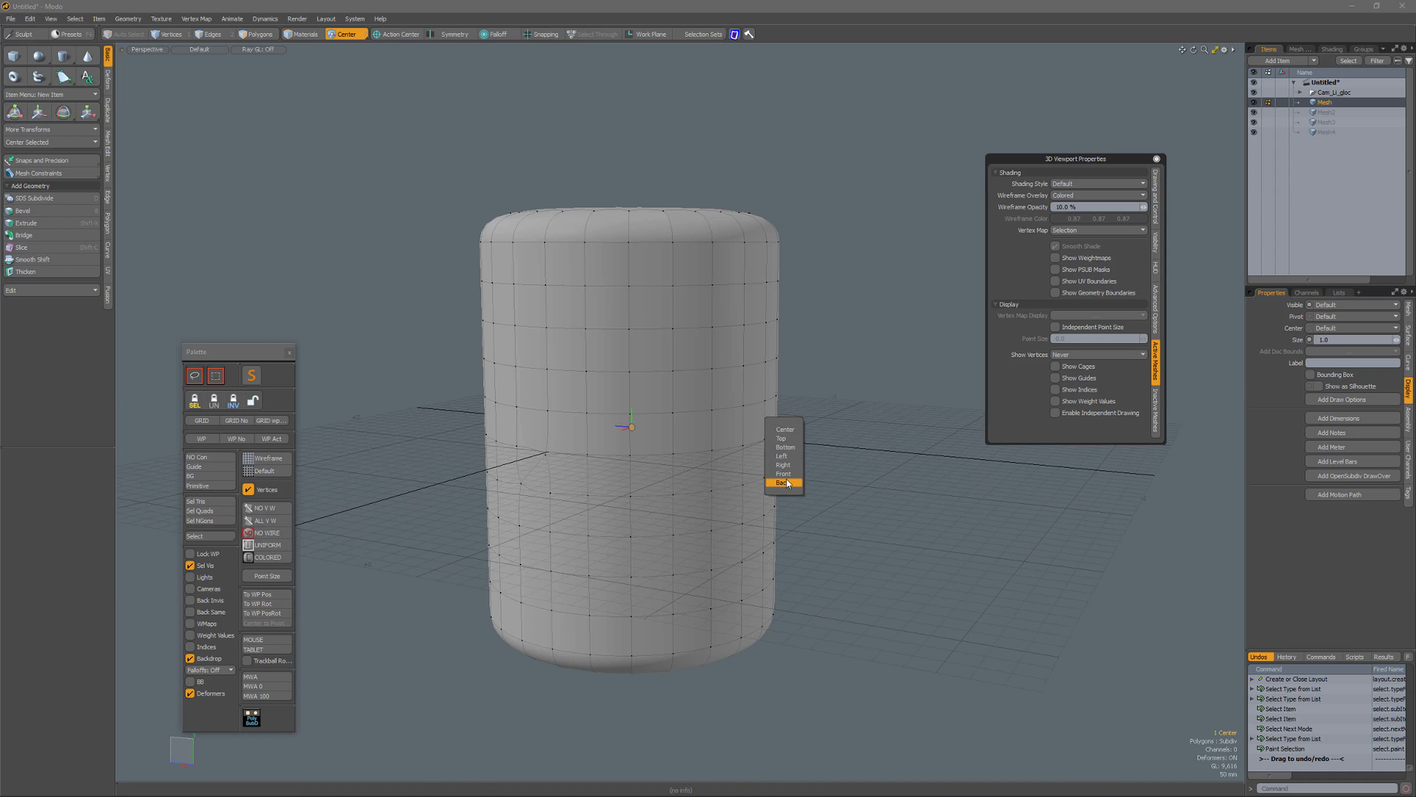
left_click(786, 447)
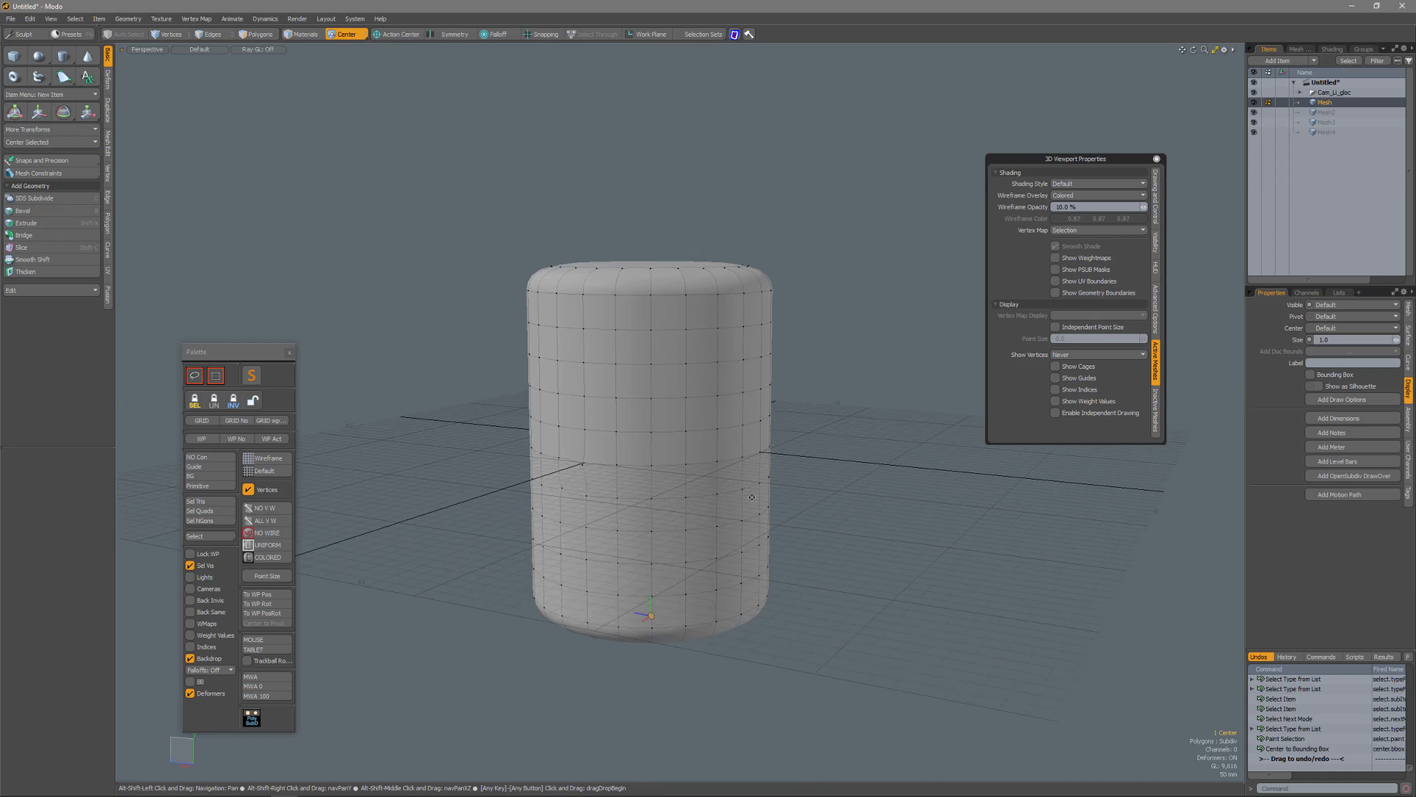
Step: Drop the center selection, examine the center at the cylinder's base and view the pie menu's Center Show command
left_click(856, 413)
left_click_drag(856, 413, 663, 434, "alt")
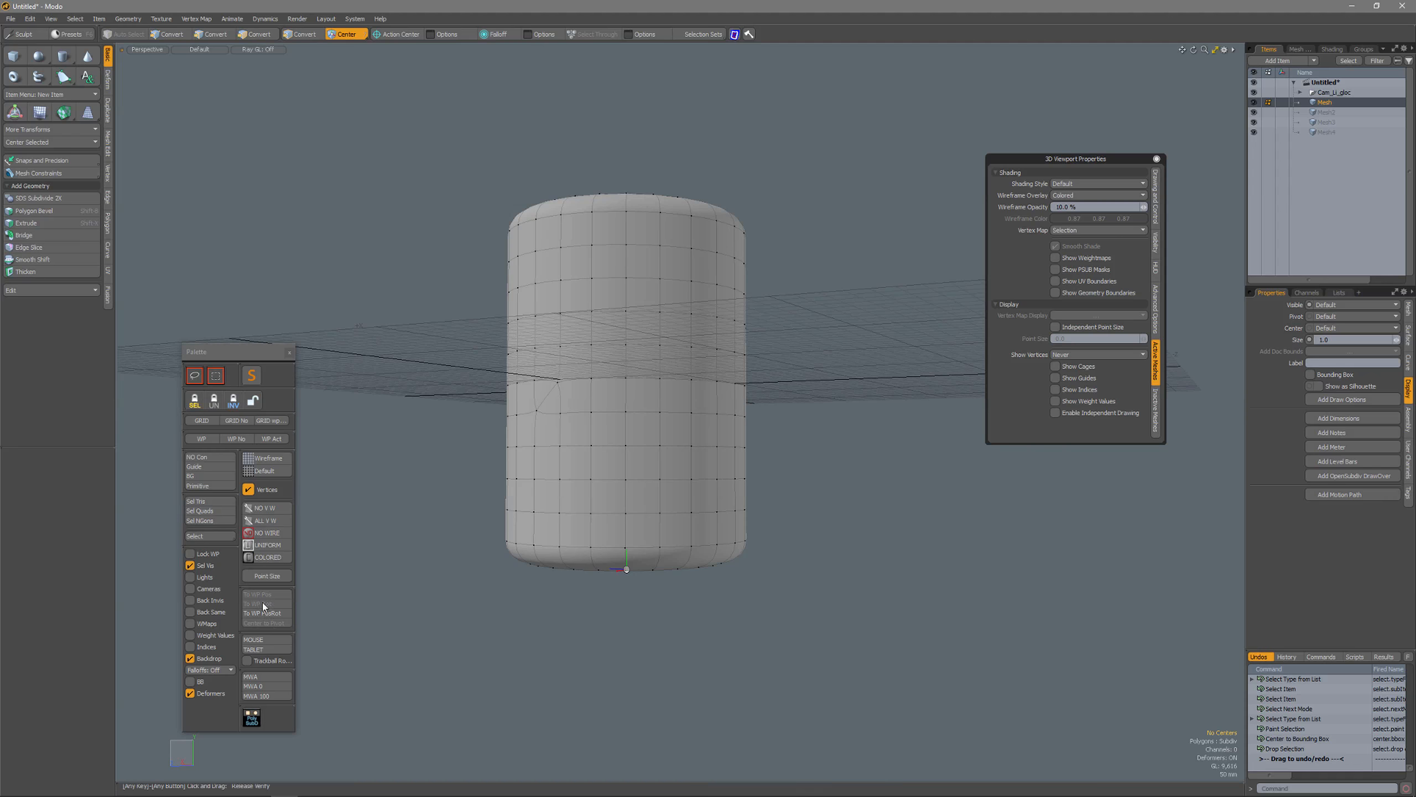
left_click_drag(549, 585, 659, 491, "alt")
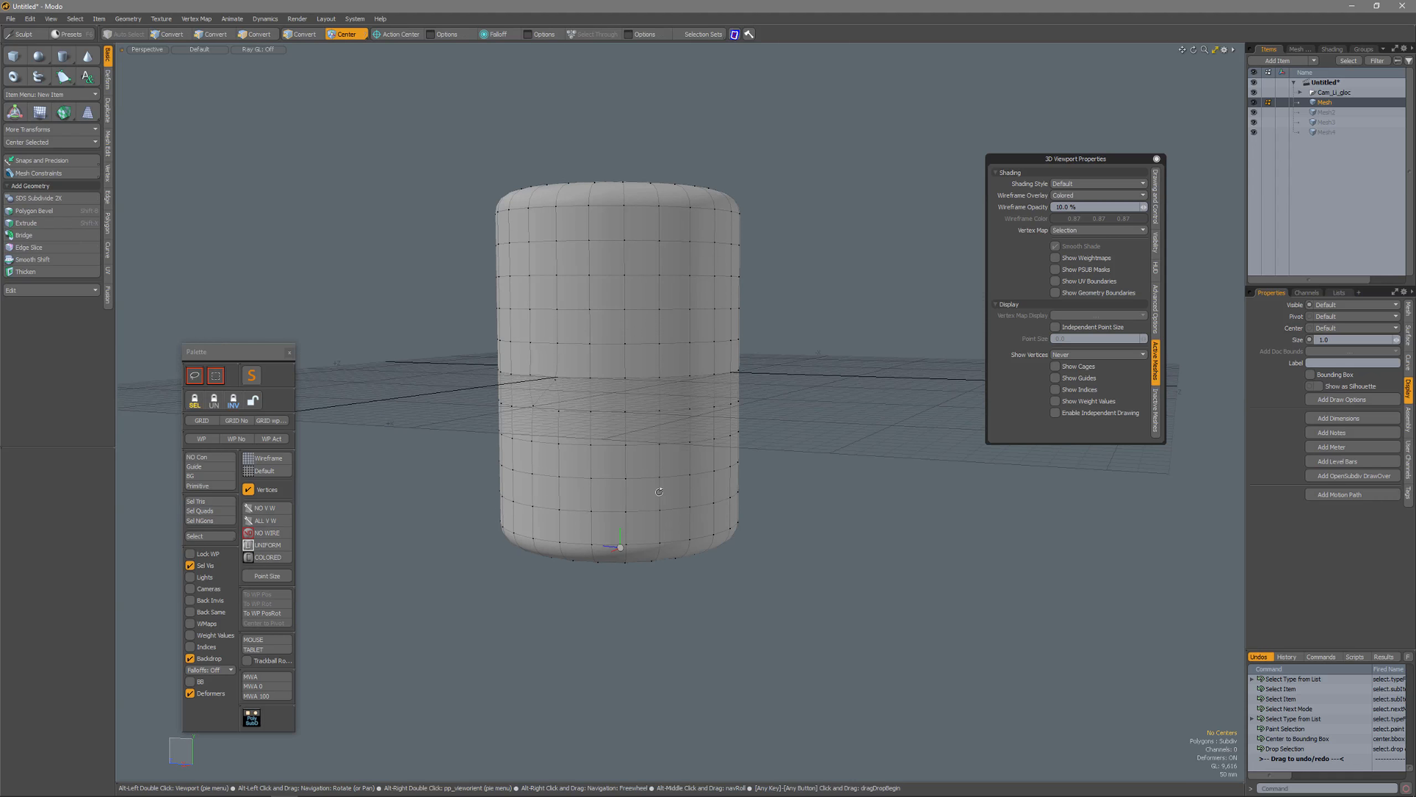
key("alt+c")
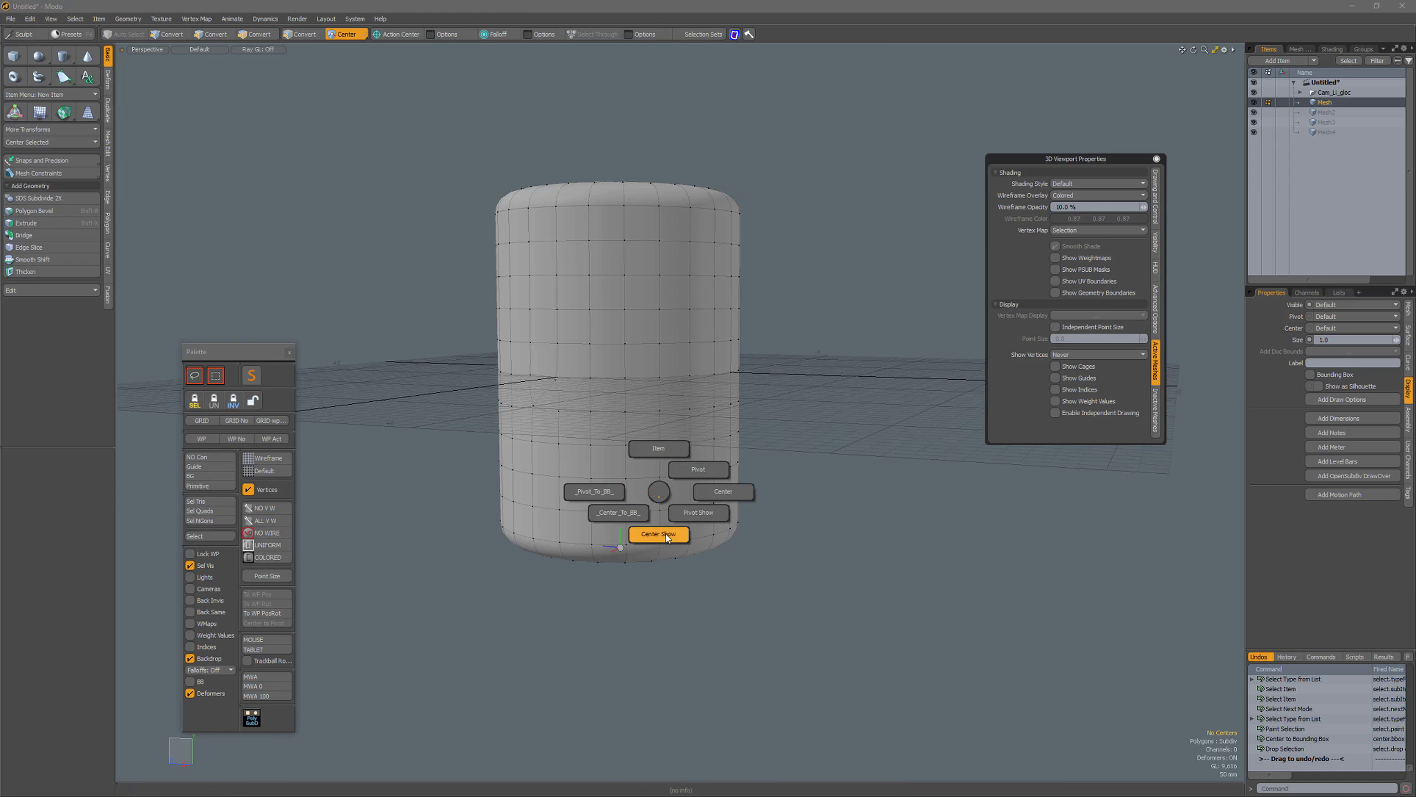
left_click(659, 491)
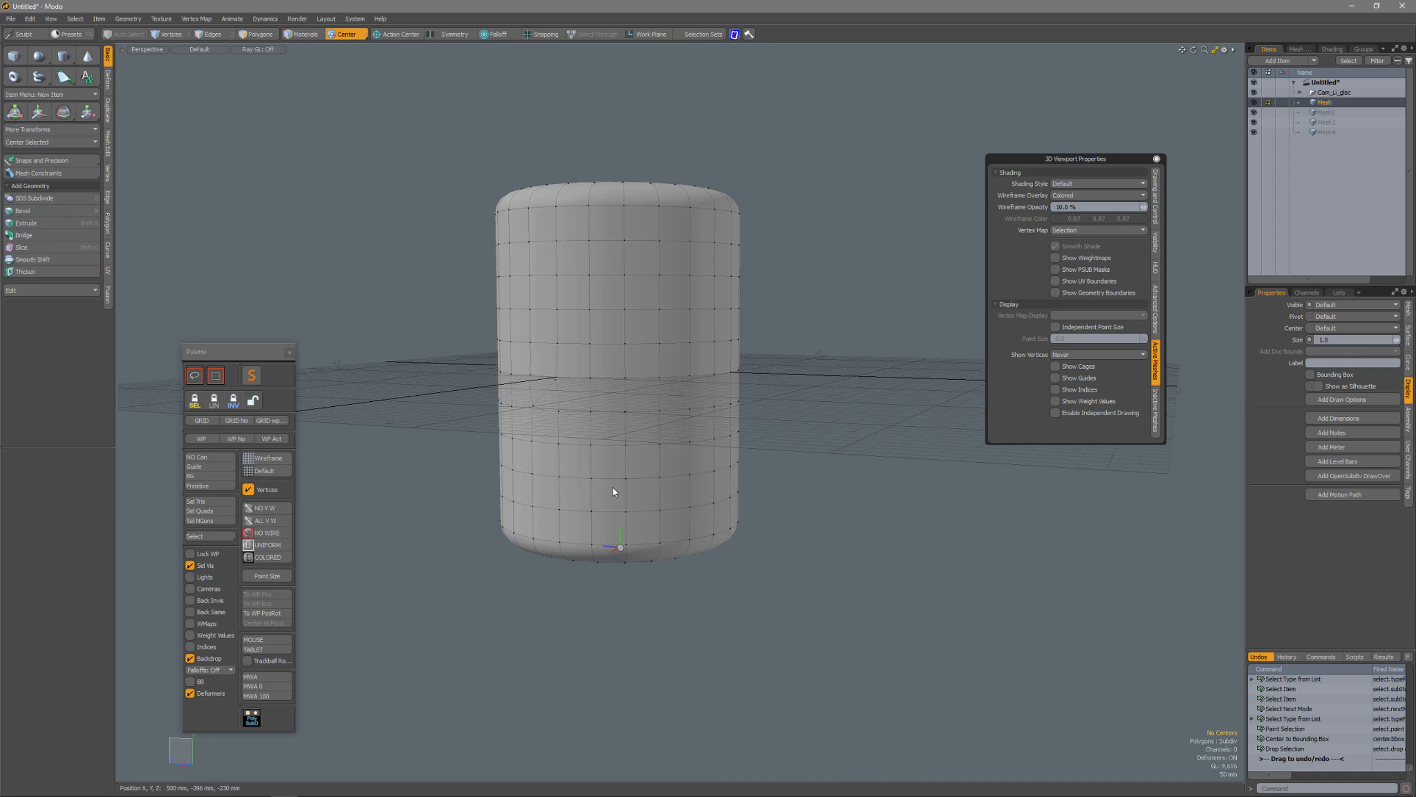
Step: Alternate the input device between MOUSE and TABLET with the palette shortcuts, finishing on MOUSE
left_click(272, 640)
left_click(272, 650)
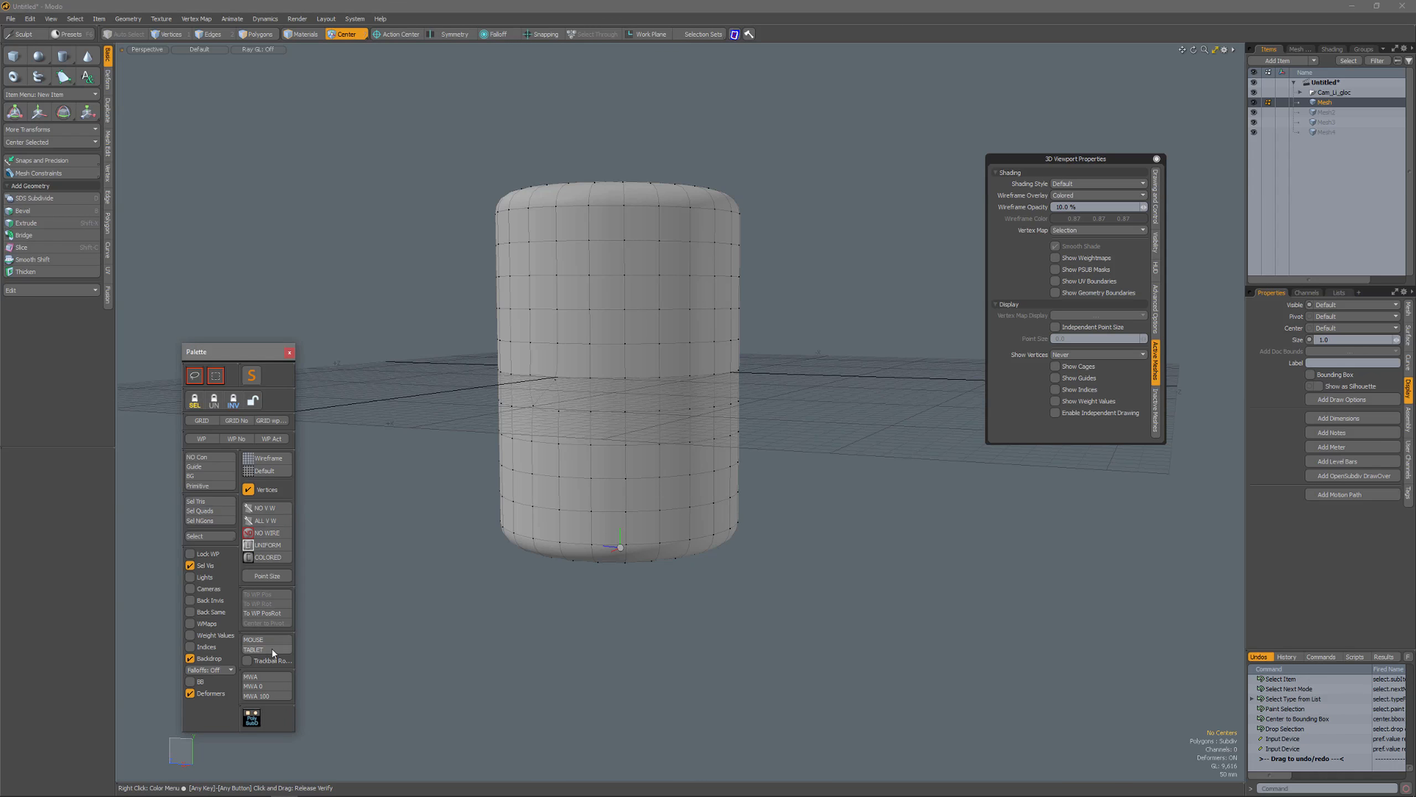
left_click(272, 640)
left_click_drag(557, 493, 603, 472, "alt")
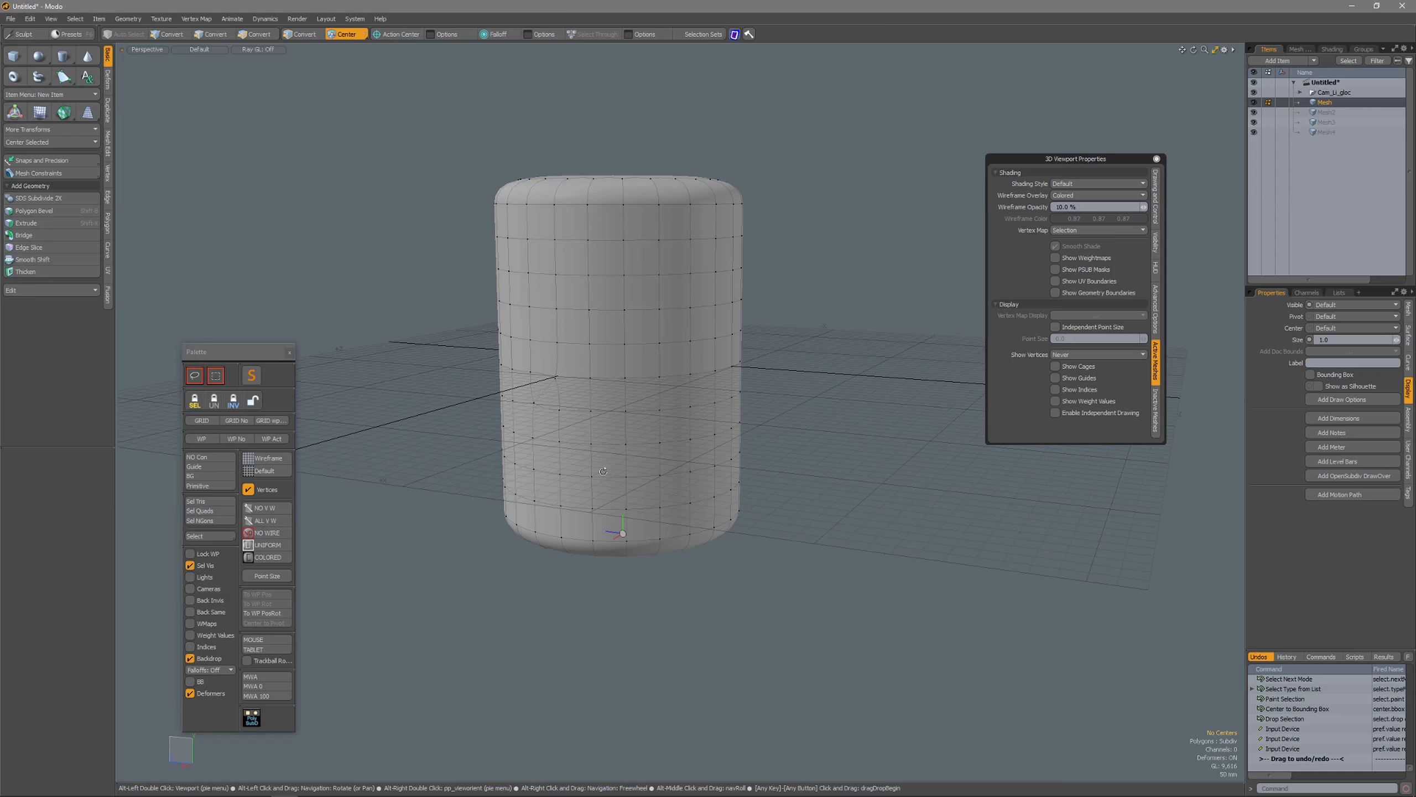
left_click(268, 652)
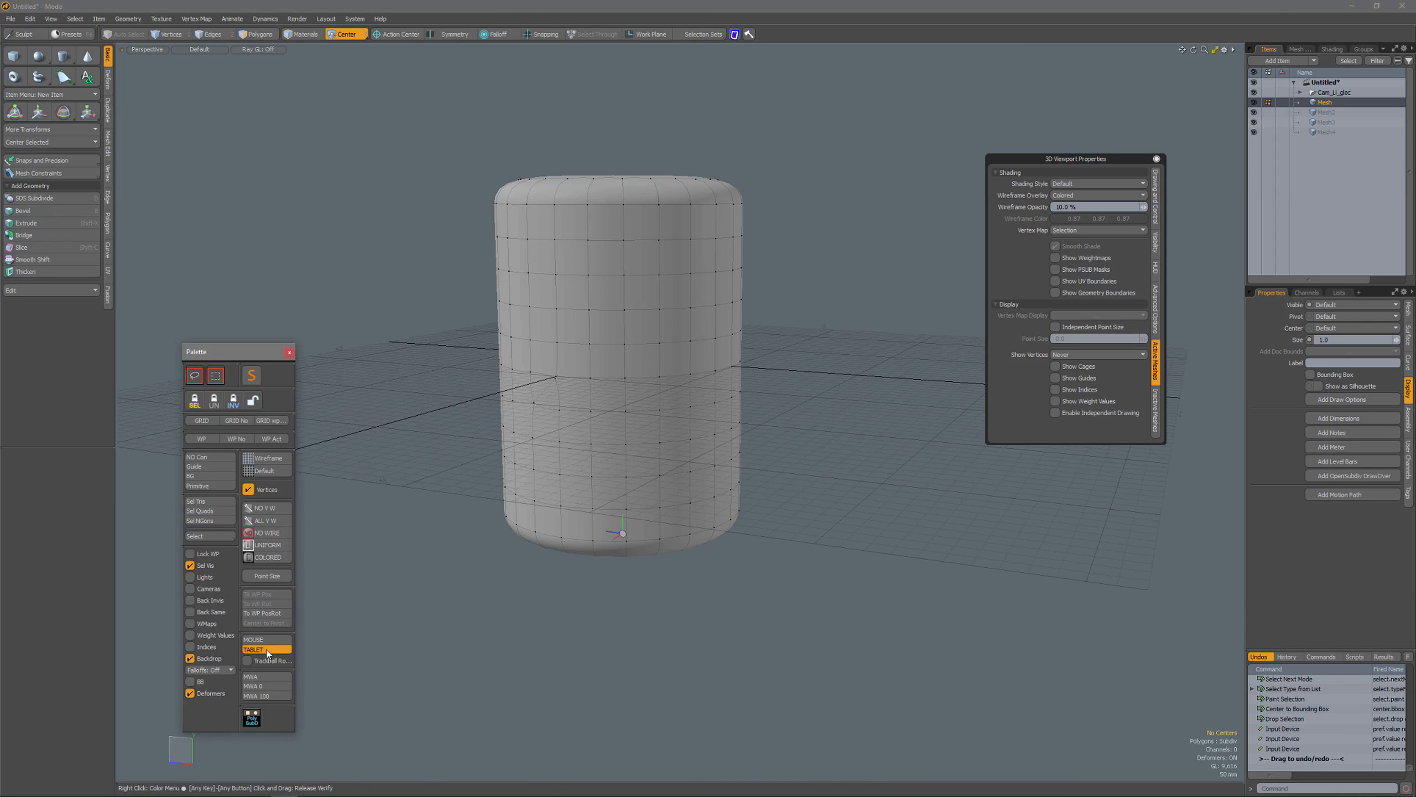
left_click(464, 603)
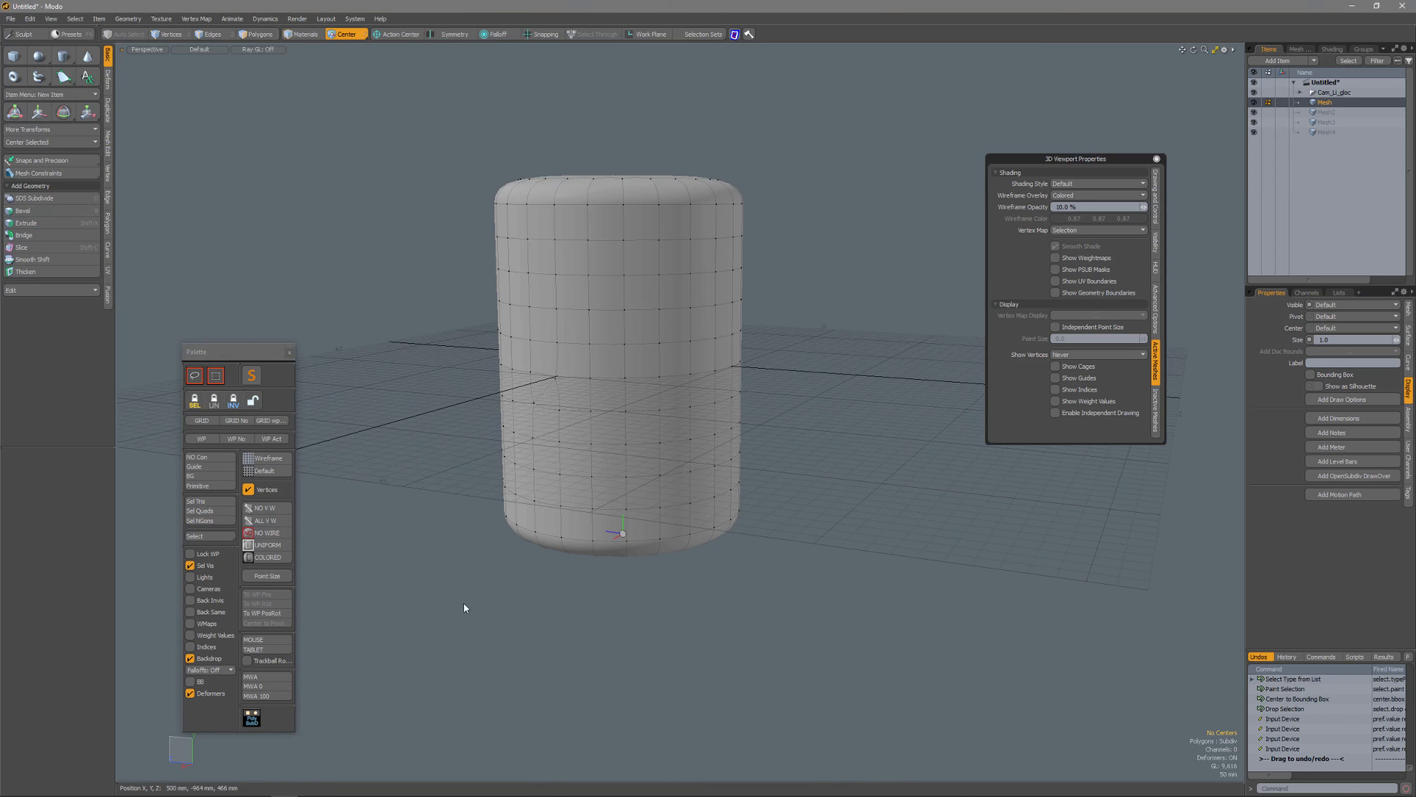
left_click(268, 641)
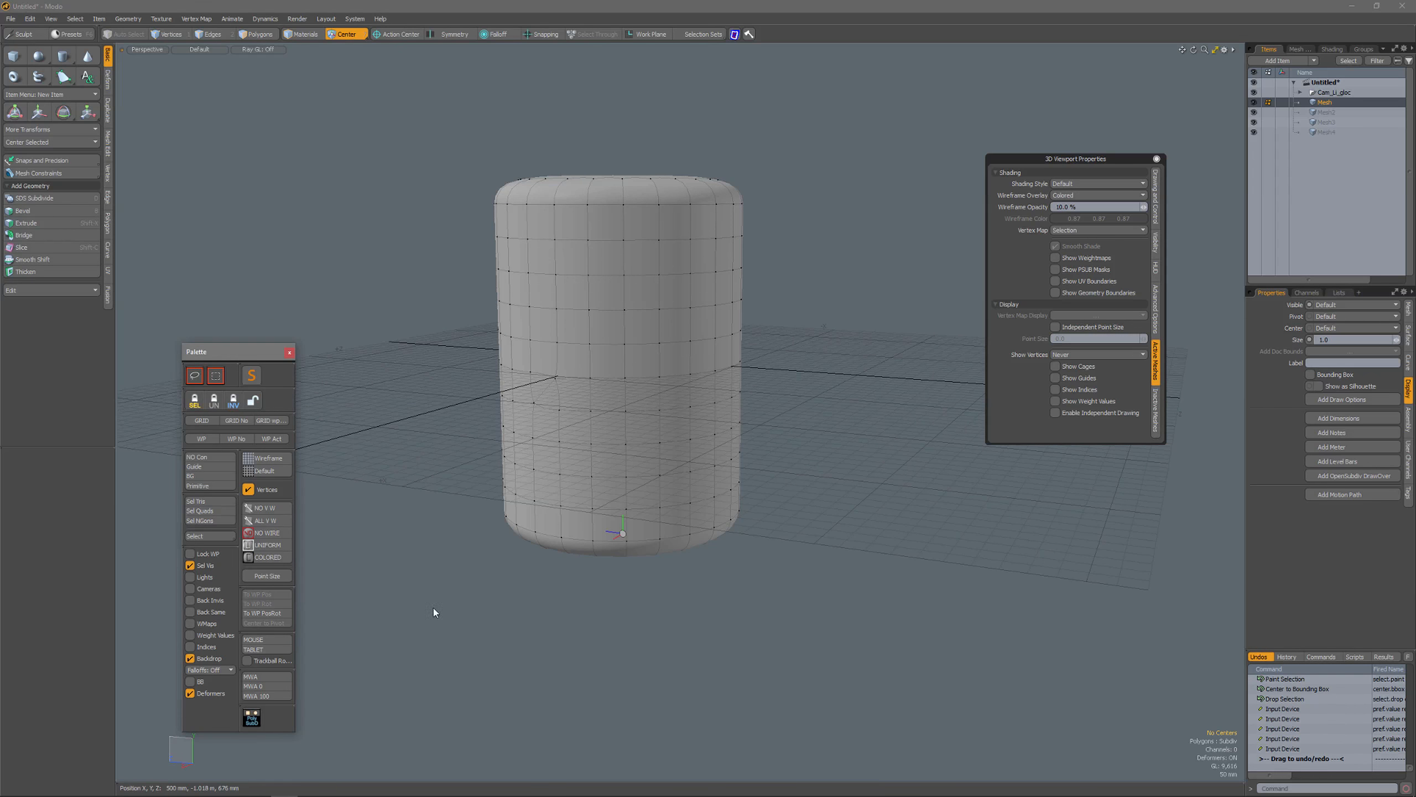
Step: Open Preferences and bring up the Remapping settings in the Input category to view the Input Device option
right_click(502, 584)
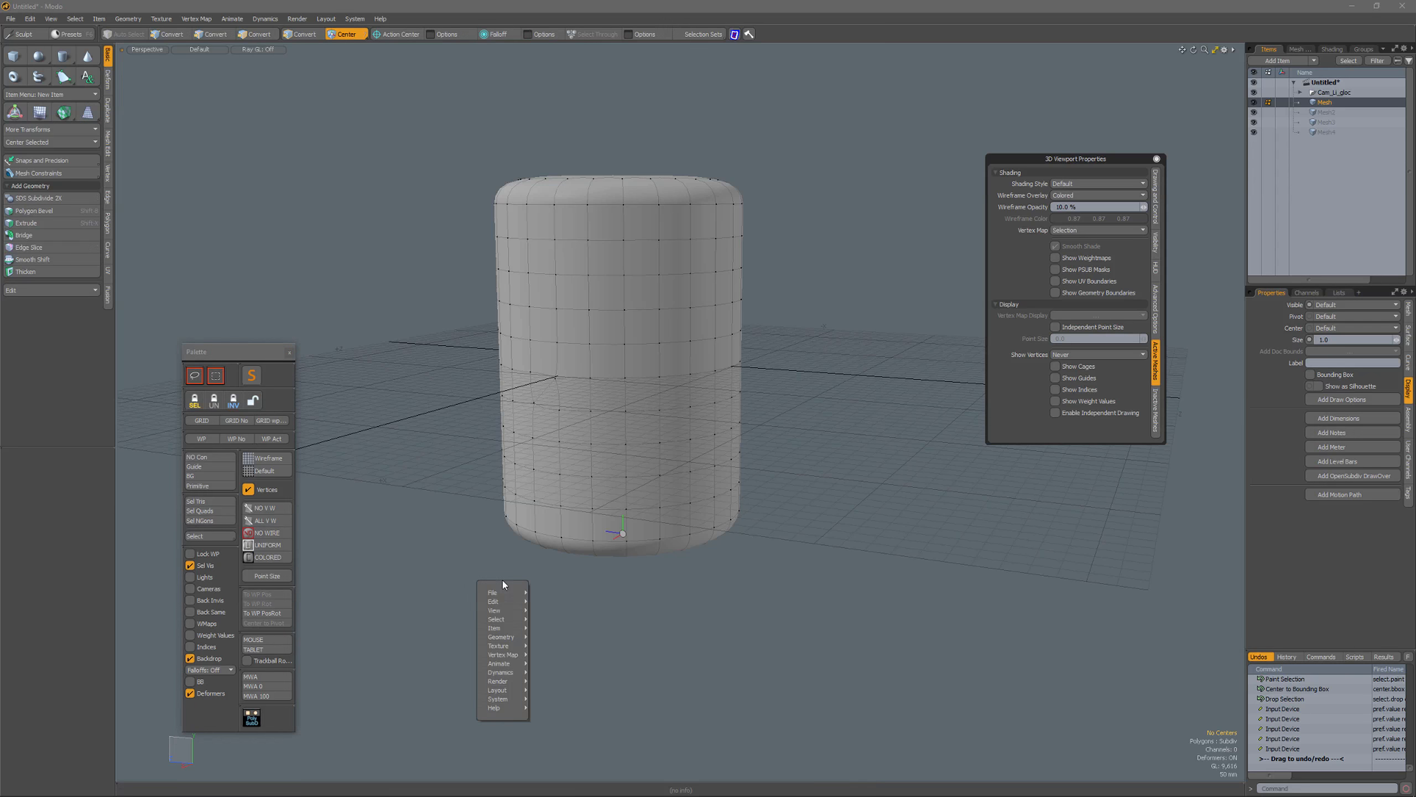
mouse_move(519, 701)
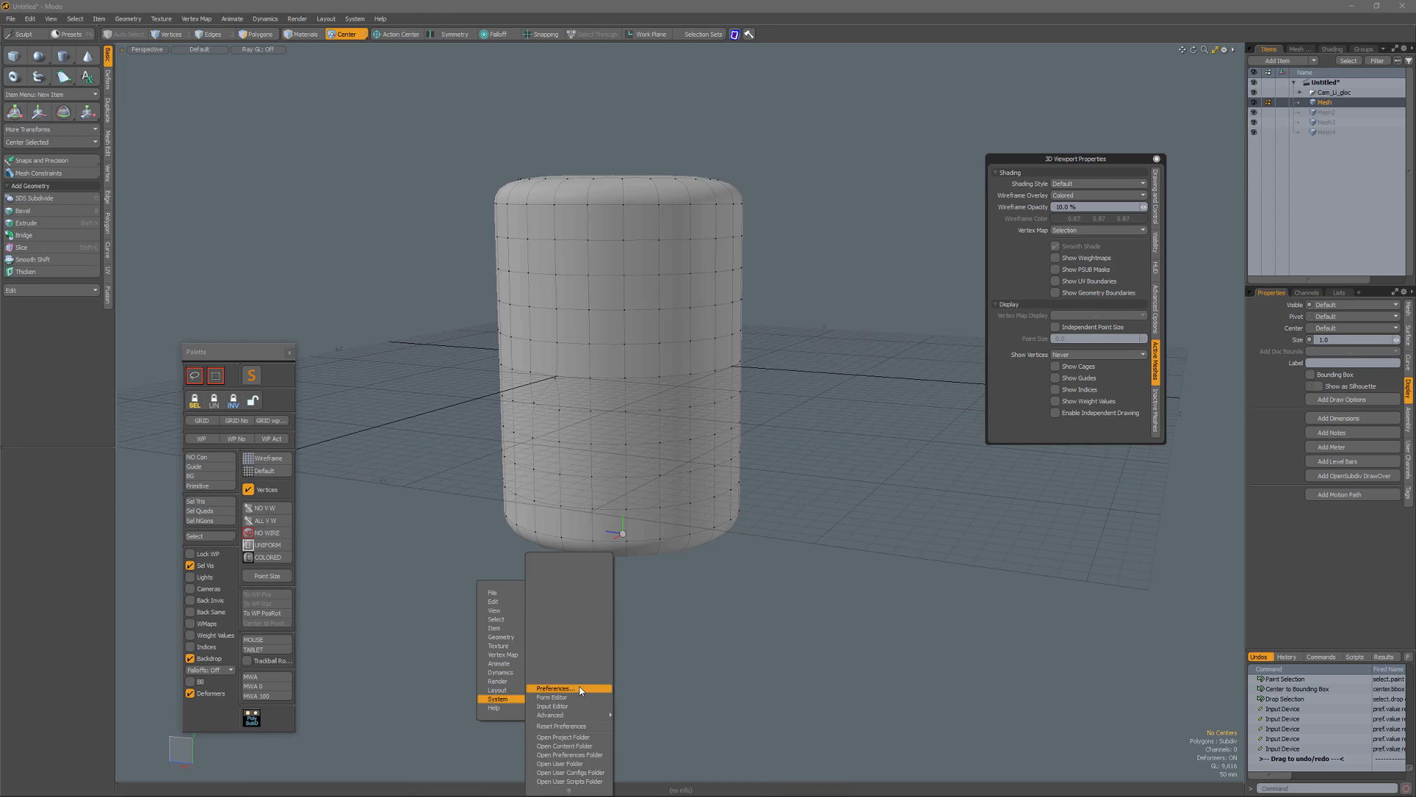
left_click(558, 687)
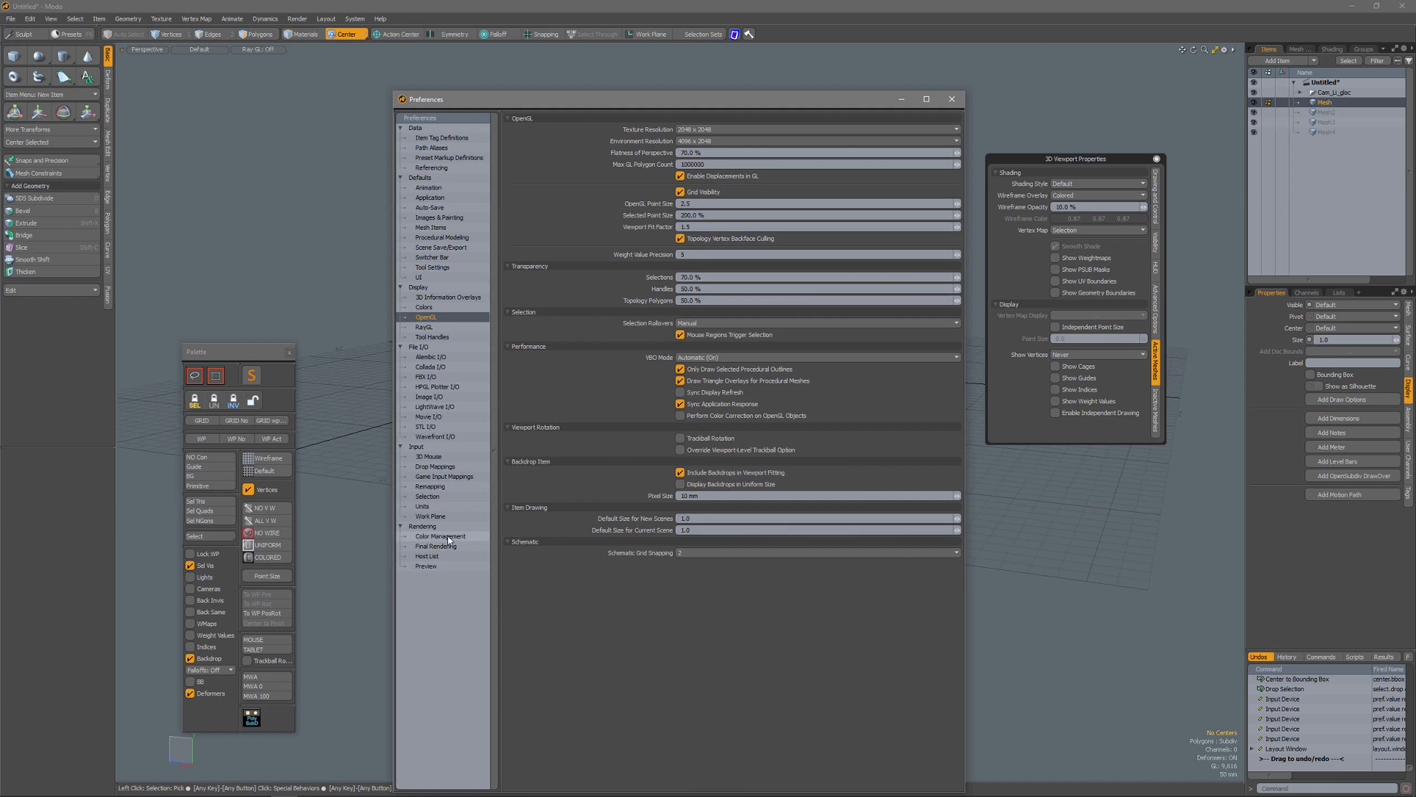
left_click(441, 456)
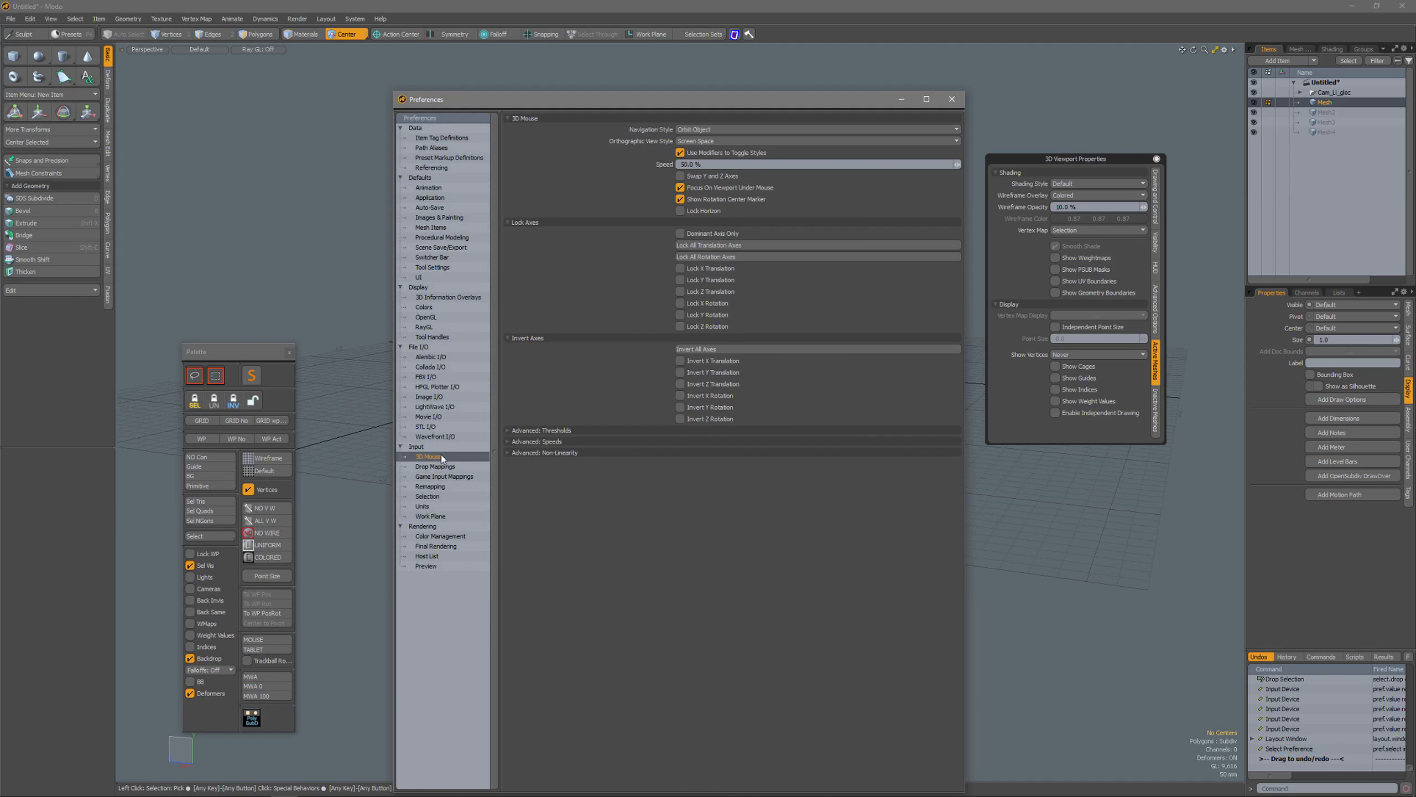
left_click(434, 486)
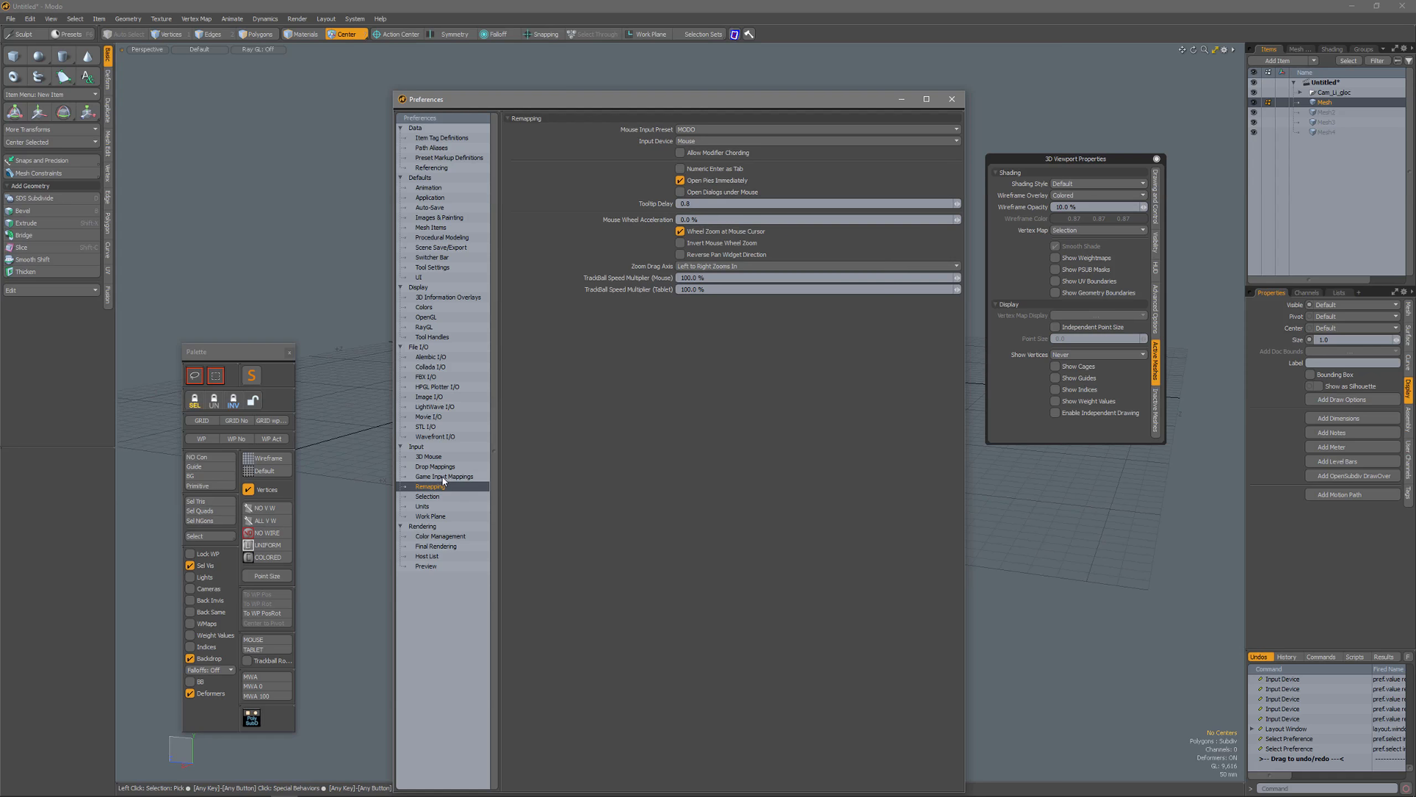
Step: Open the Form Editor, locate the palette's MOUSE command in the form list and place the editor beside the Preferences window
right_click(721, 472)
mouse_move(730, 589)
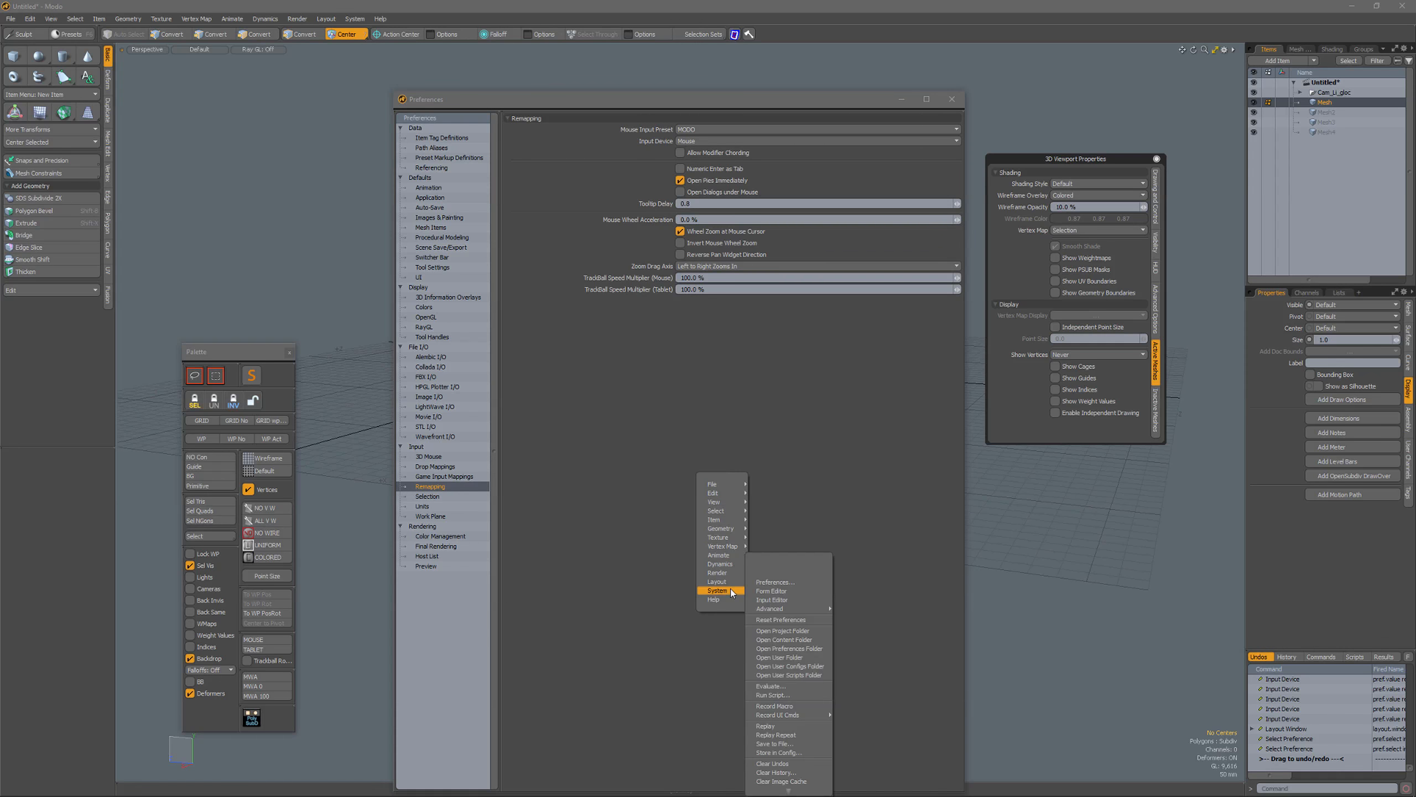
left_click(771, 590)
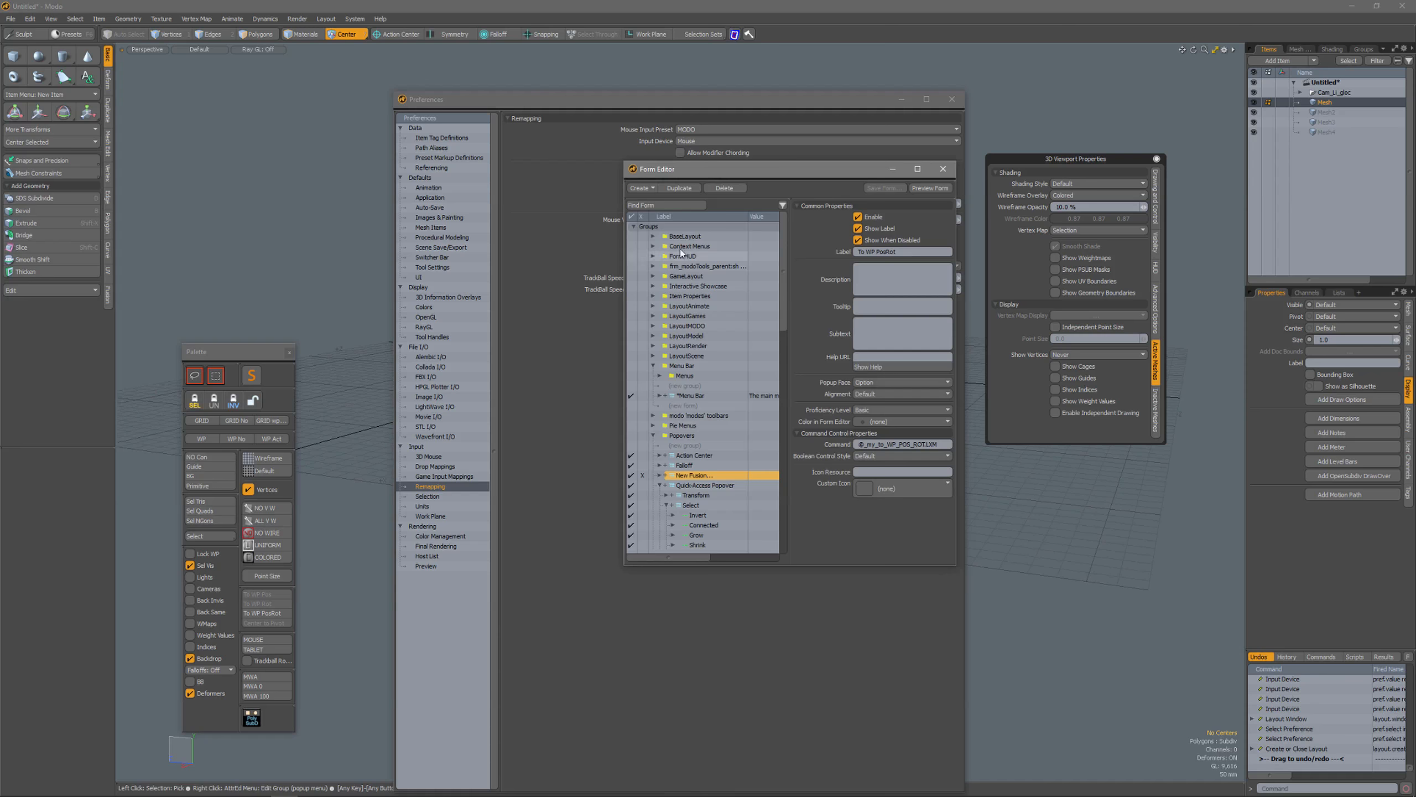
left_click(642, 188)
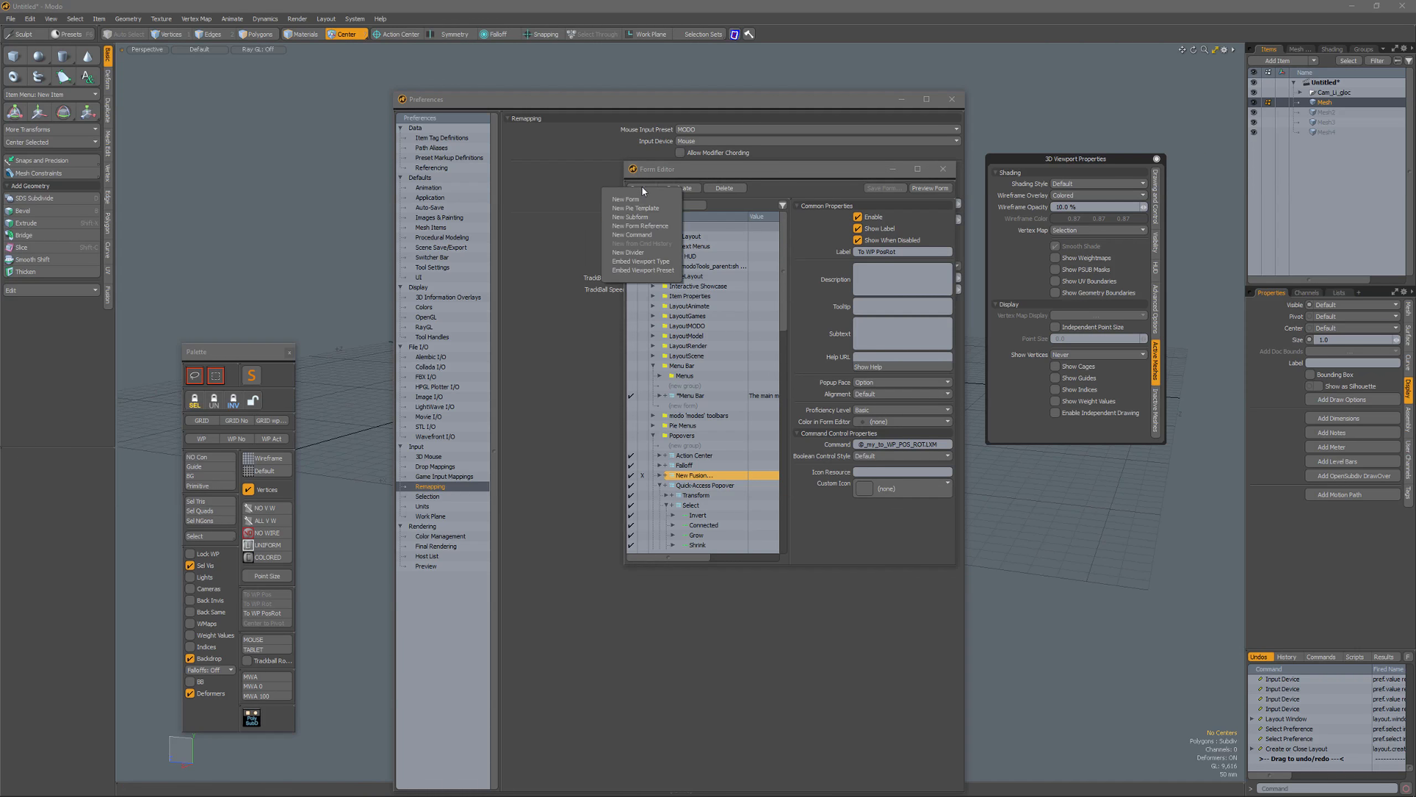
left_click(624, 157)
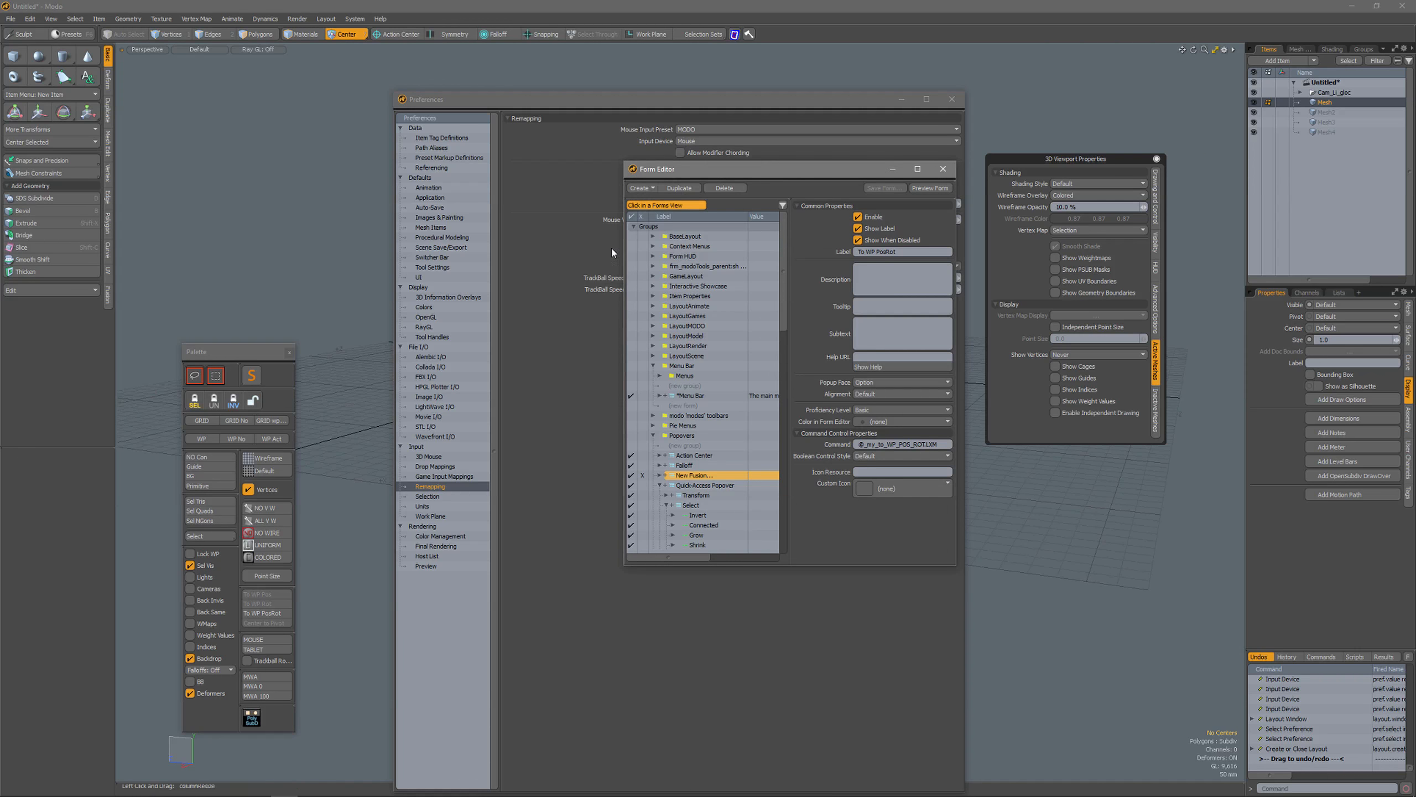
left_click(272, 637)
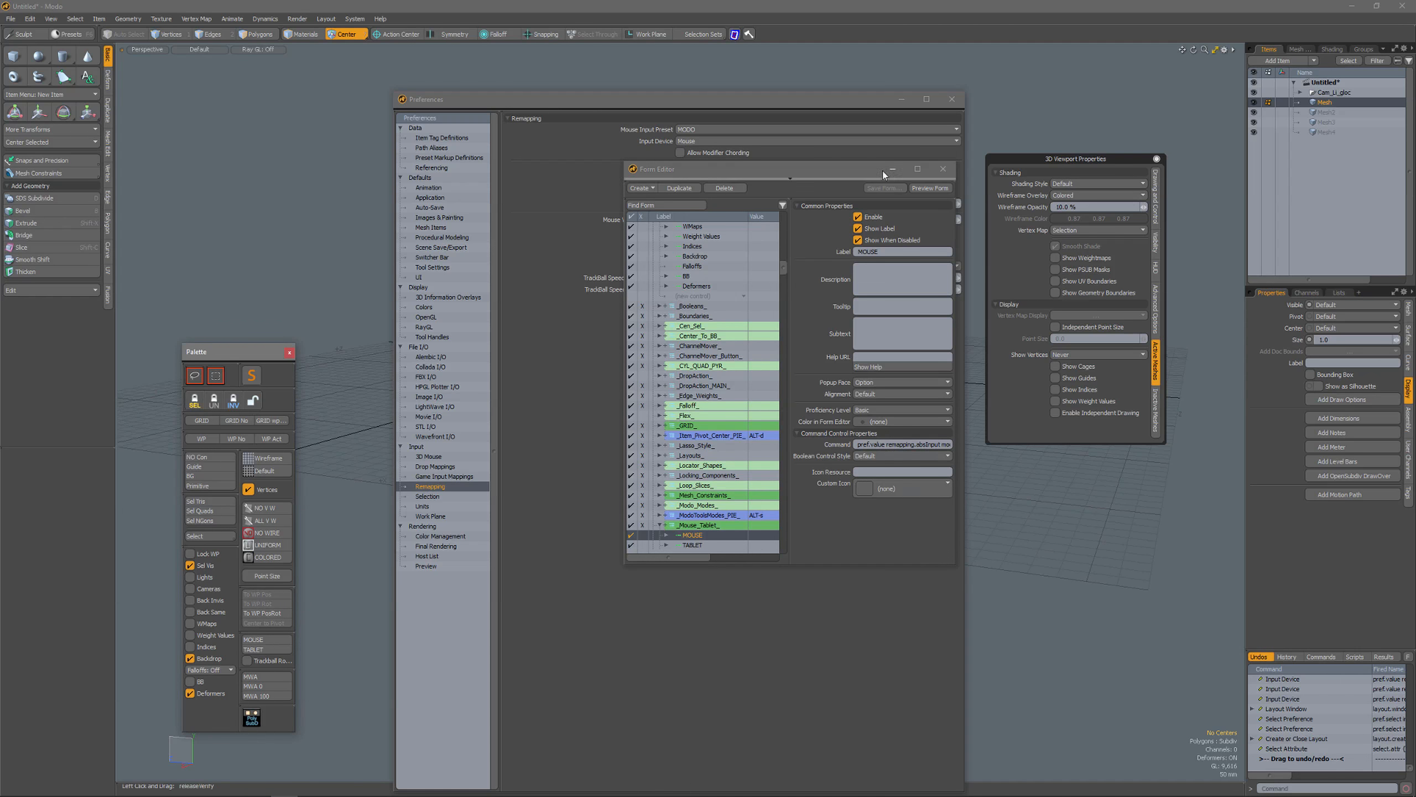
left_click_drag(851, 169, 1250, 187)
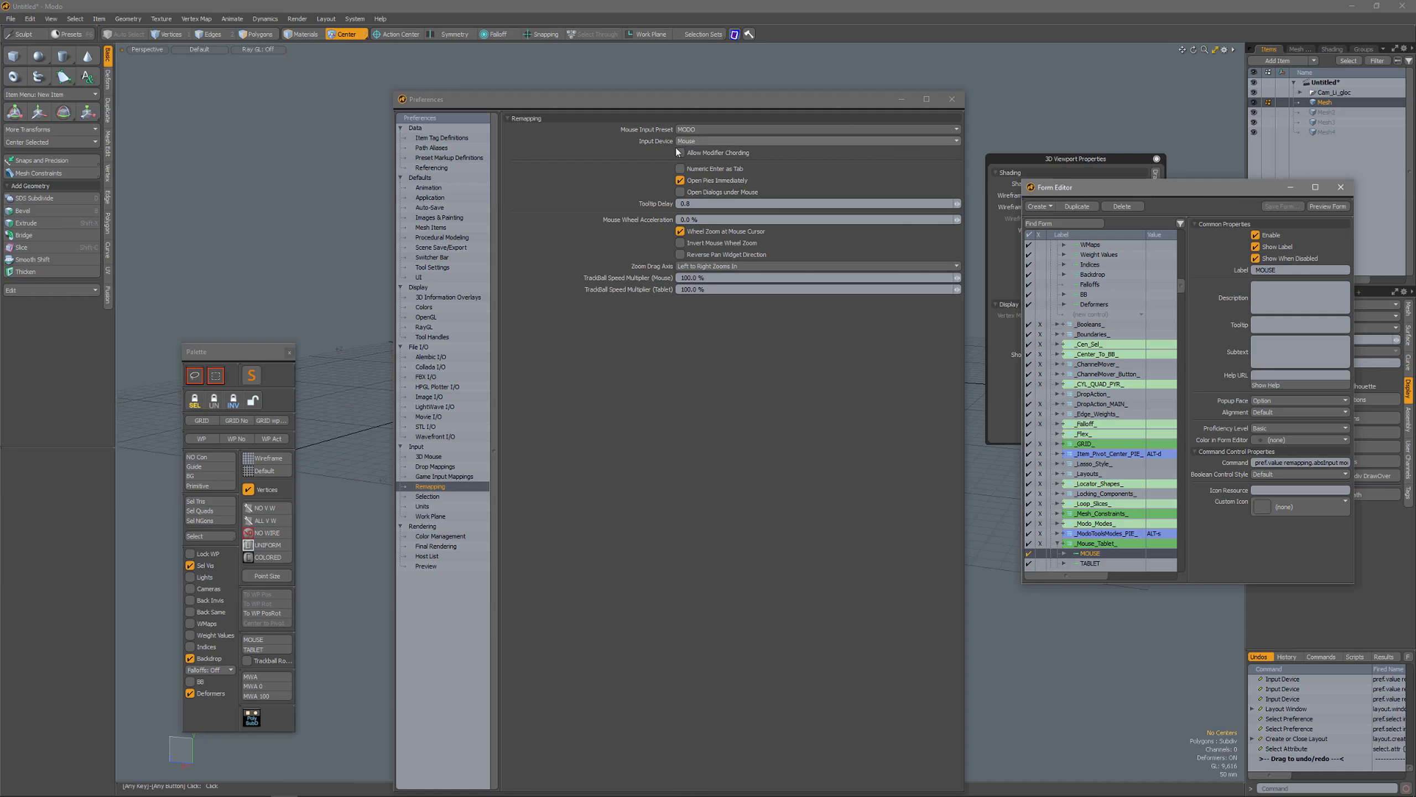
Step: Check the Input Device choices in Preferences, switch to TABLET with the palette shortcut and return to MOUSE
left_click(697, 143)
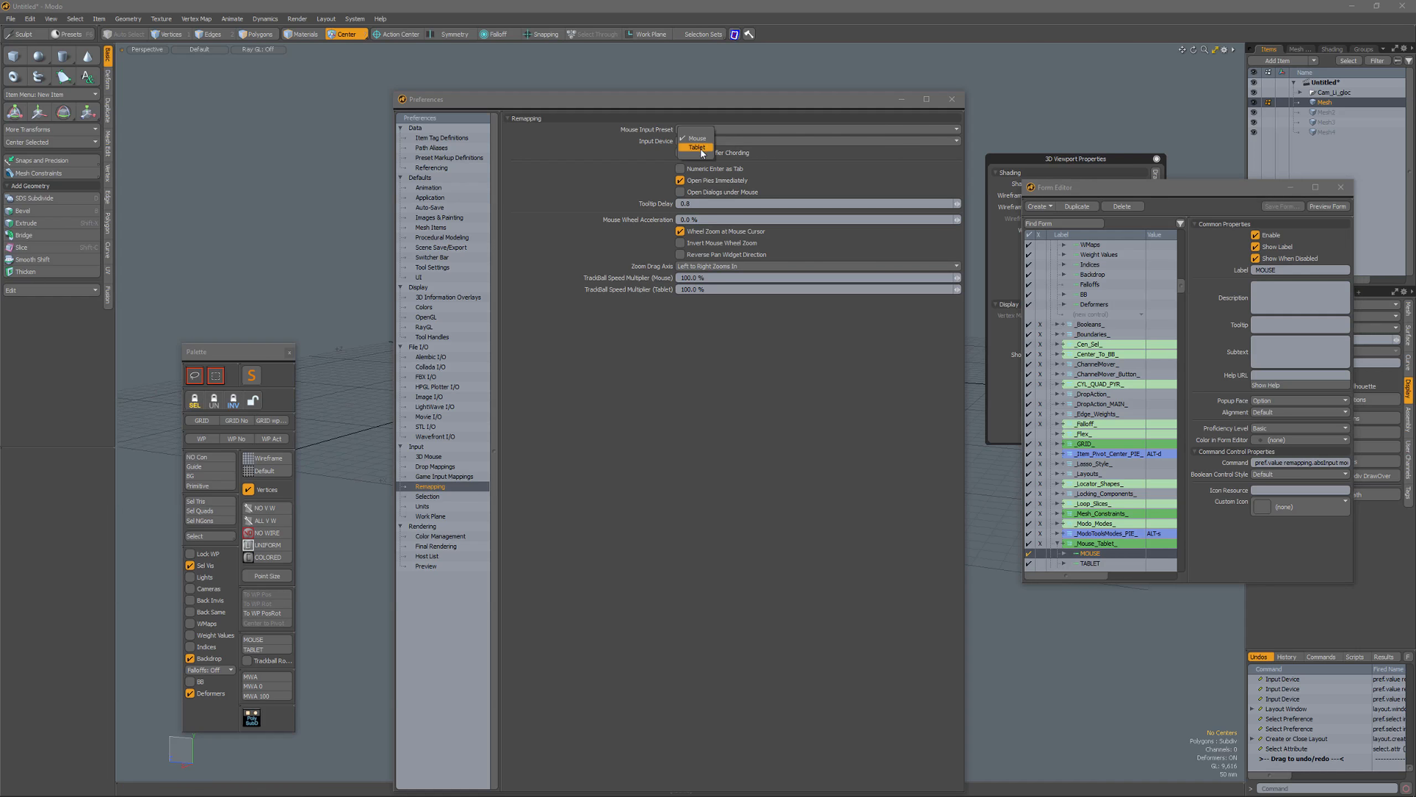
left_click(648, 103)
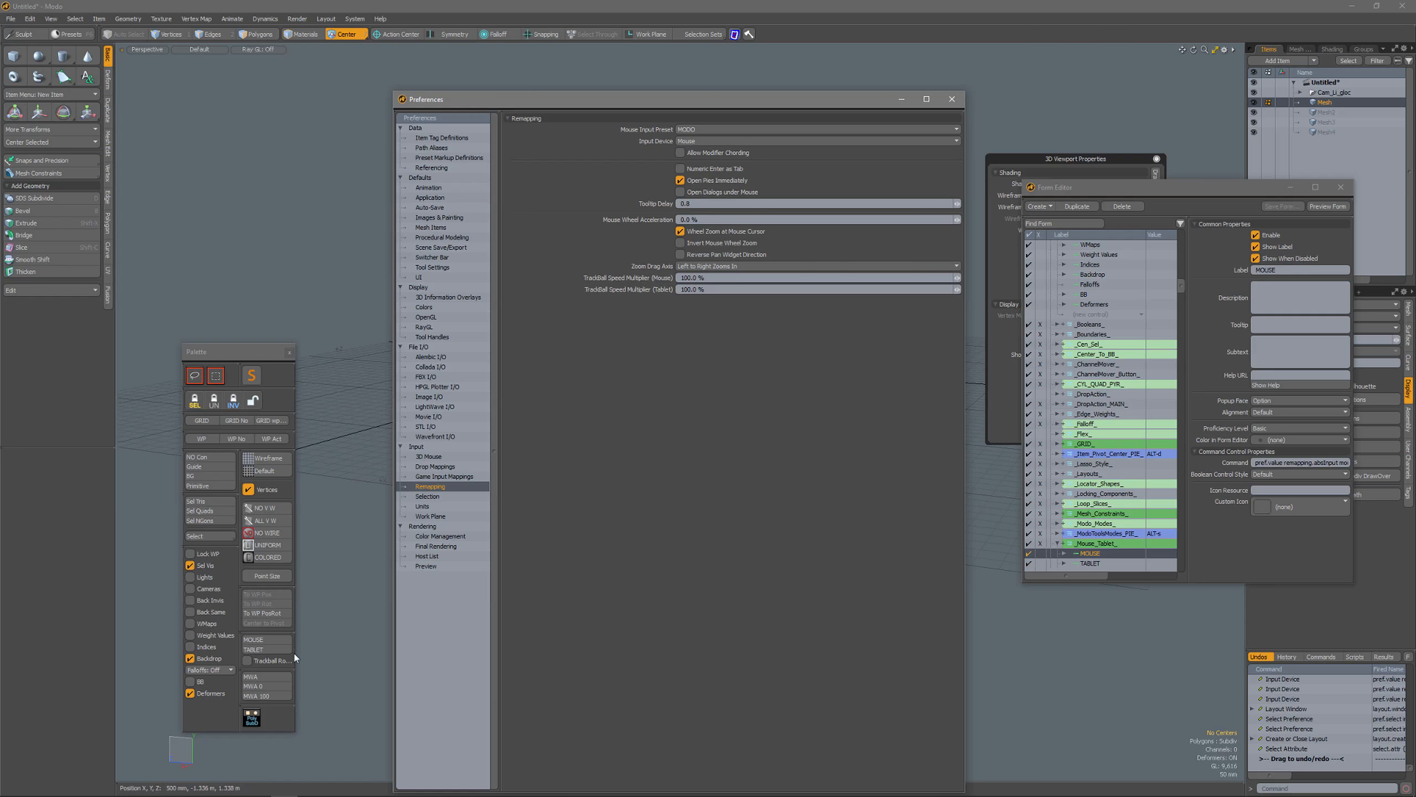
left_click(257, 650)
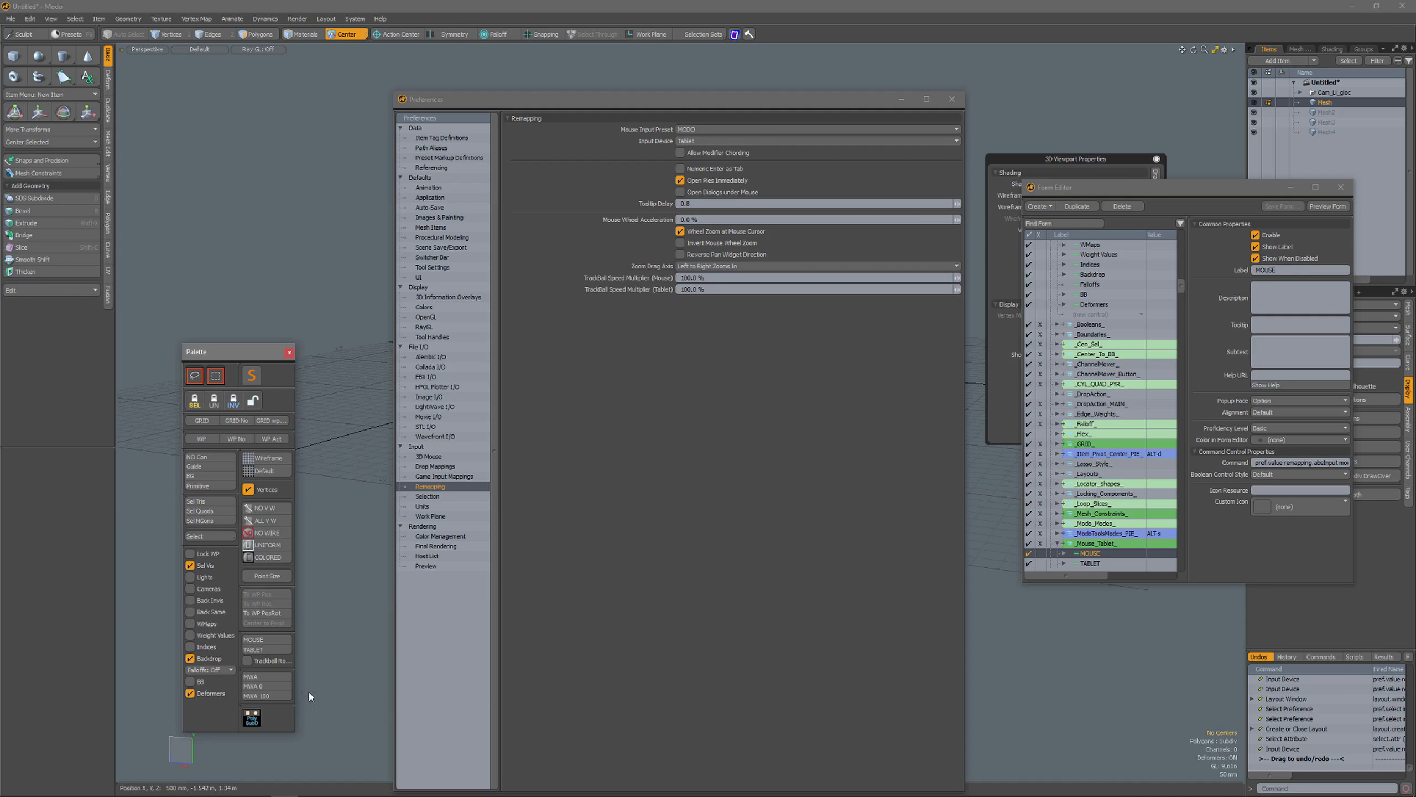
left_click(267, 641)
Step: Review the Input Device choices again without changing them and select the latest Input Device undo entry to view its command
left_click(707, 141)
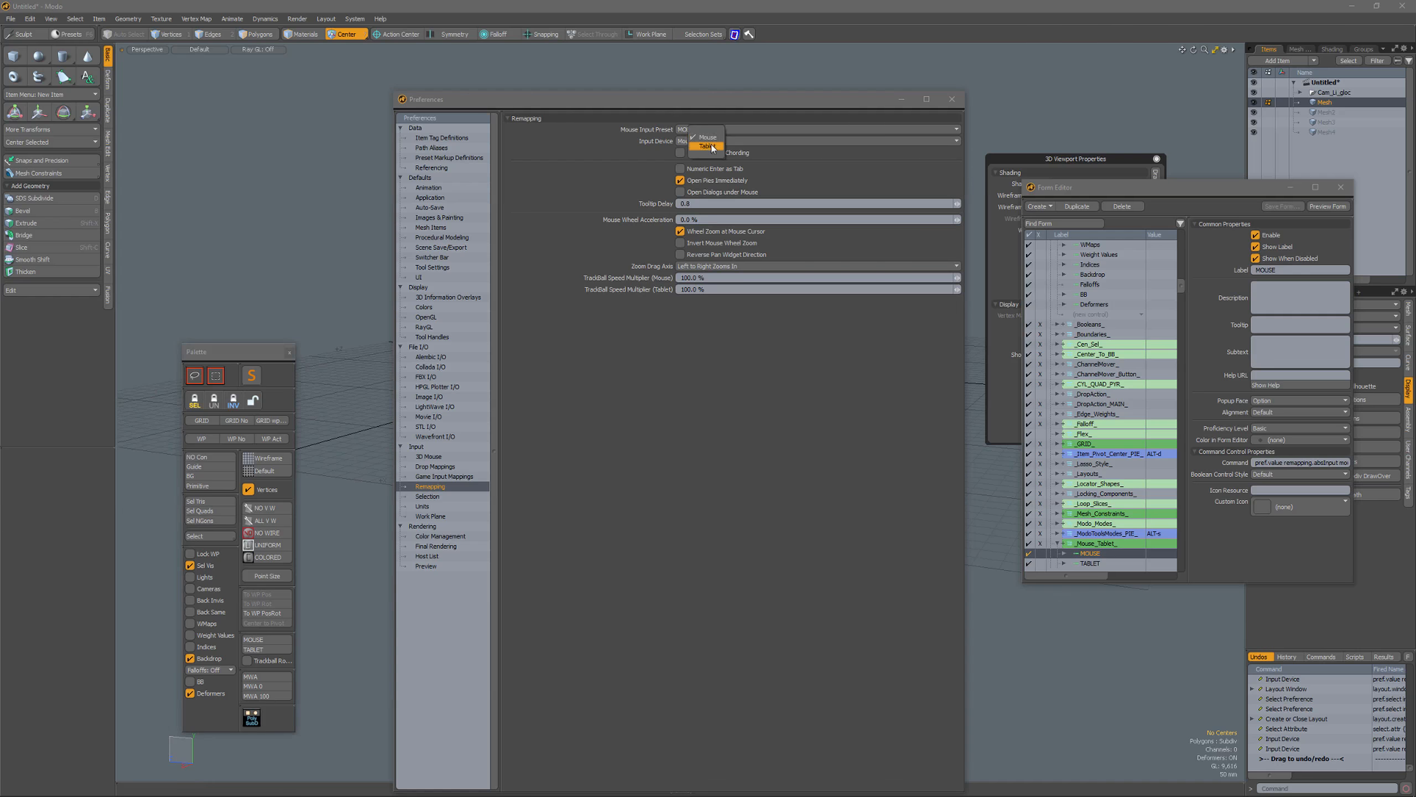
left_click(707, 146)
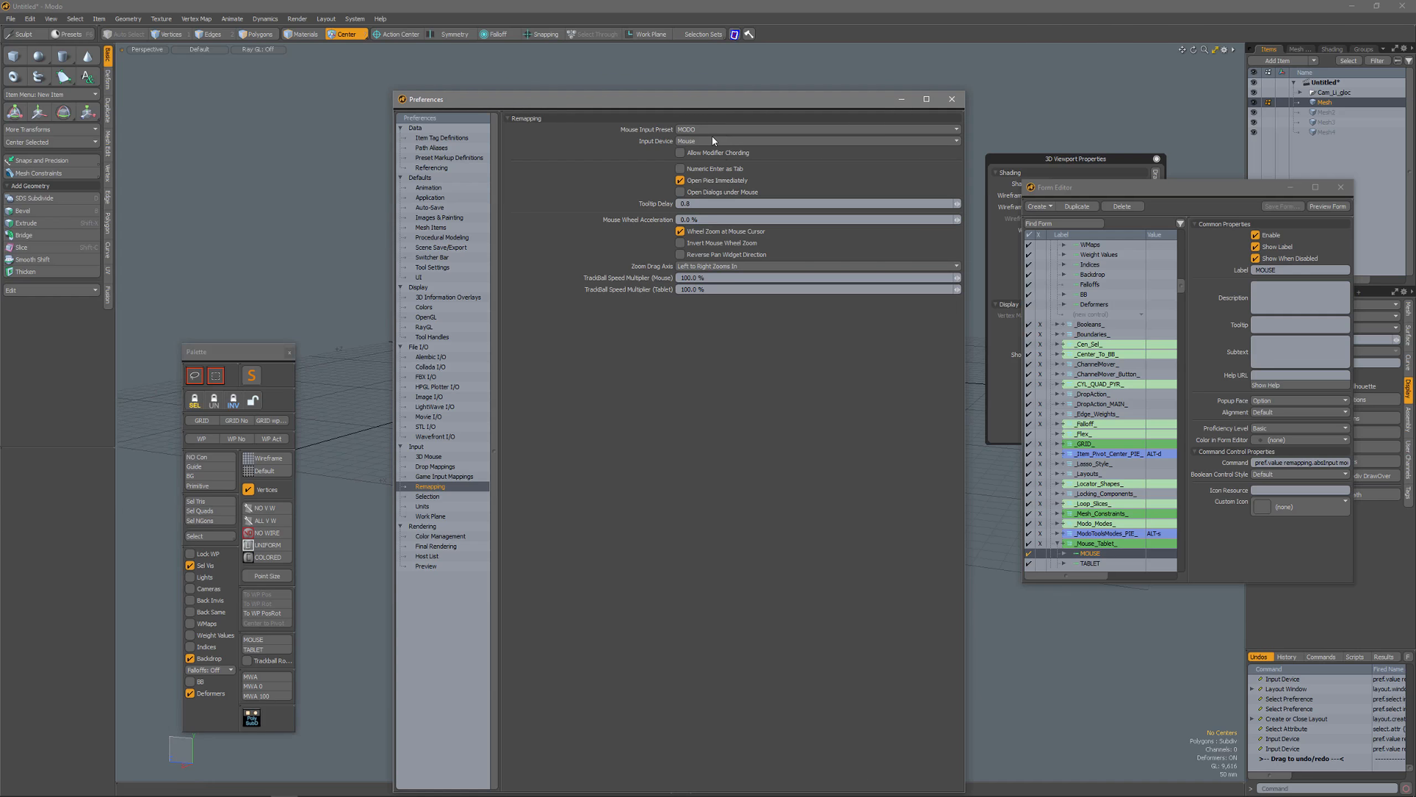
left_click(1284, 749)
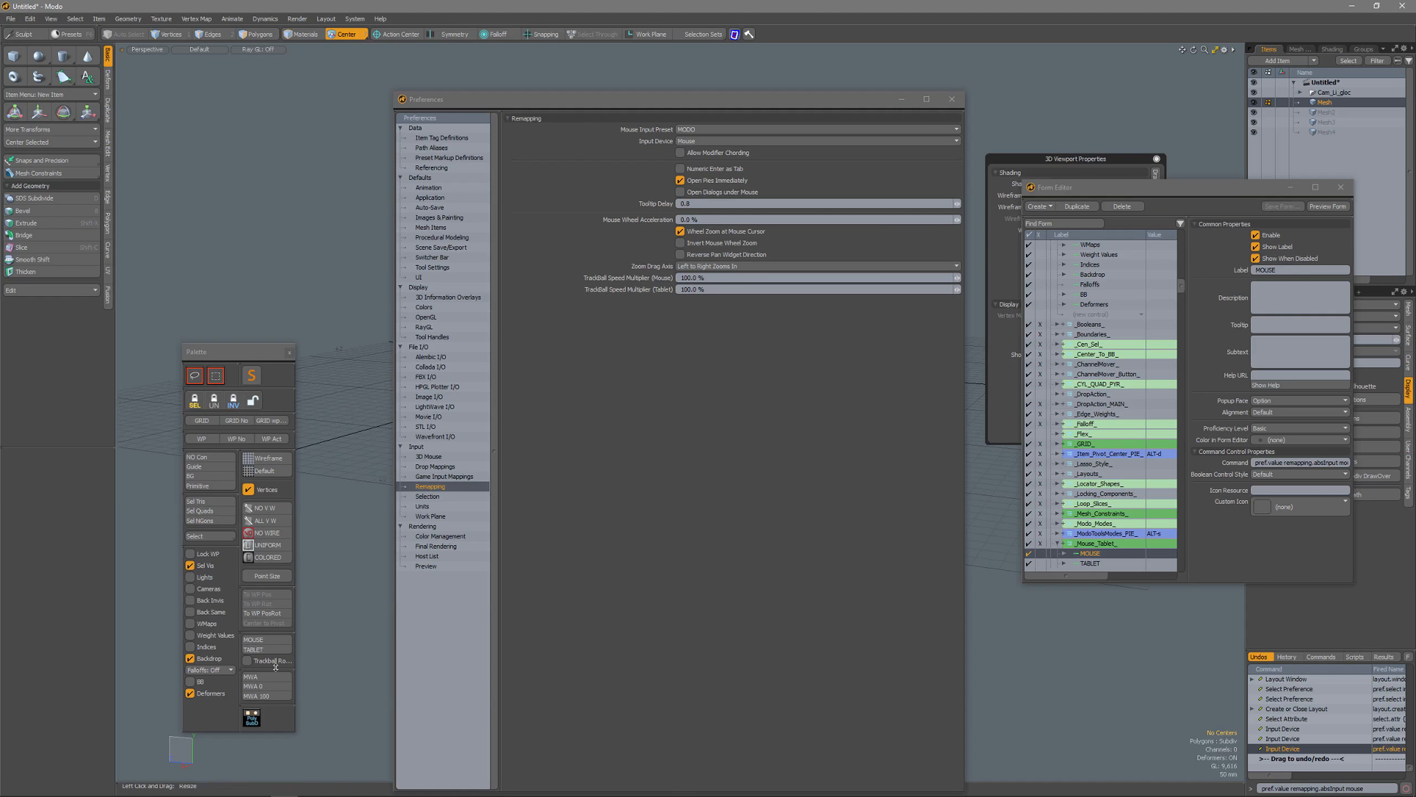
Step: Close the Form Editor and Preferences, and test orbiting the cylinder with Trackball Rotation turned on and off
left_click(1341, 189)
left_click(260, 661)
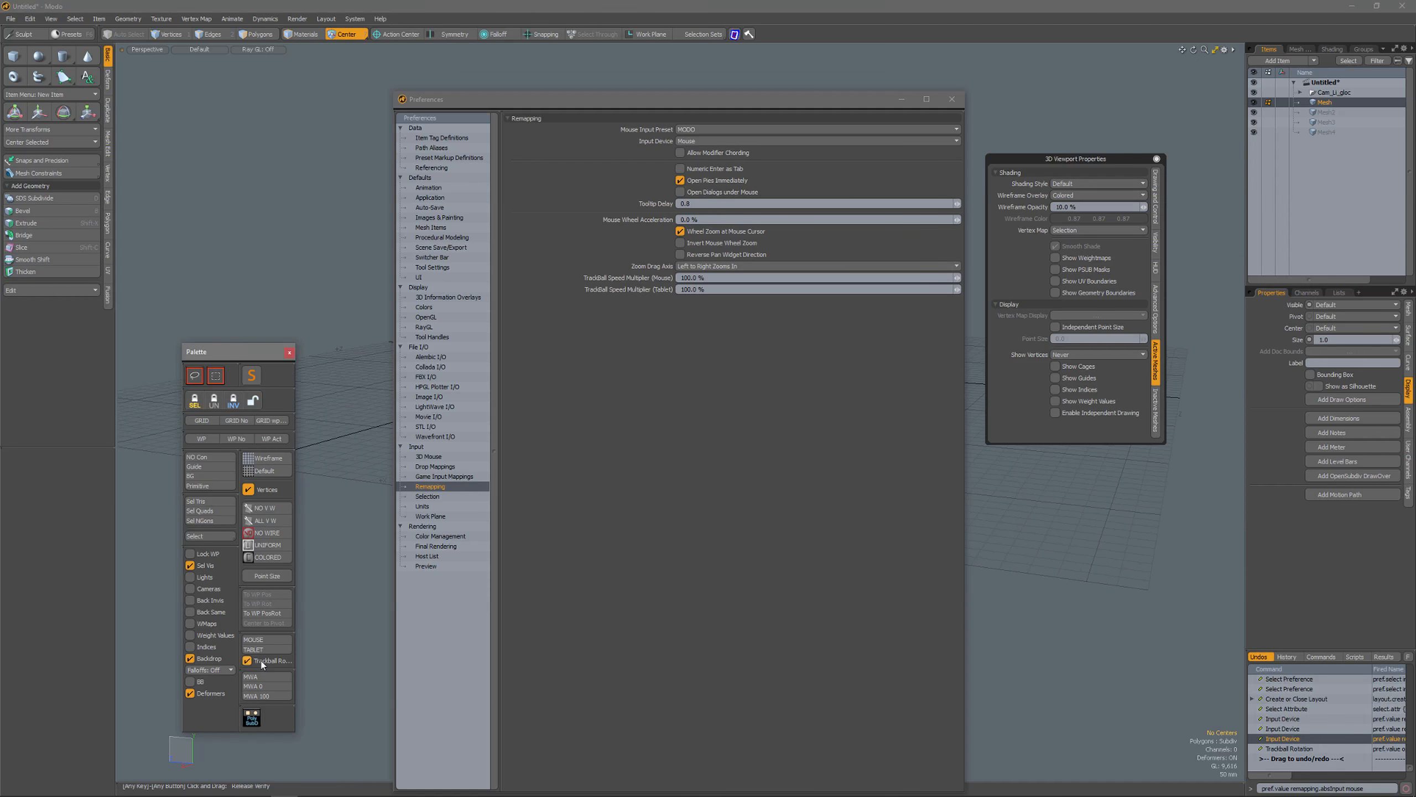
left_click(953, 98)
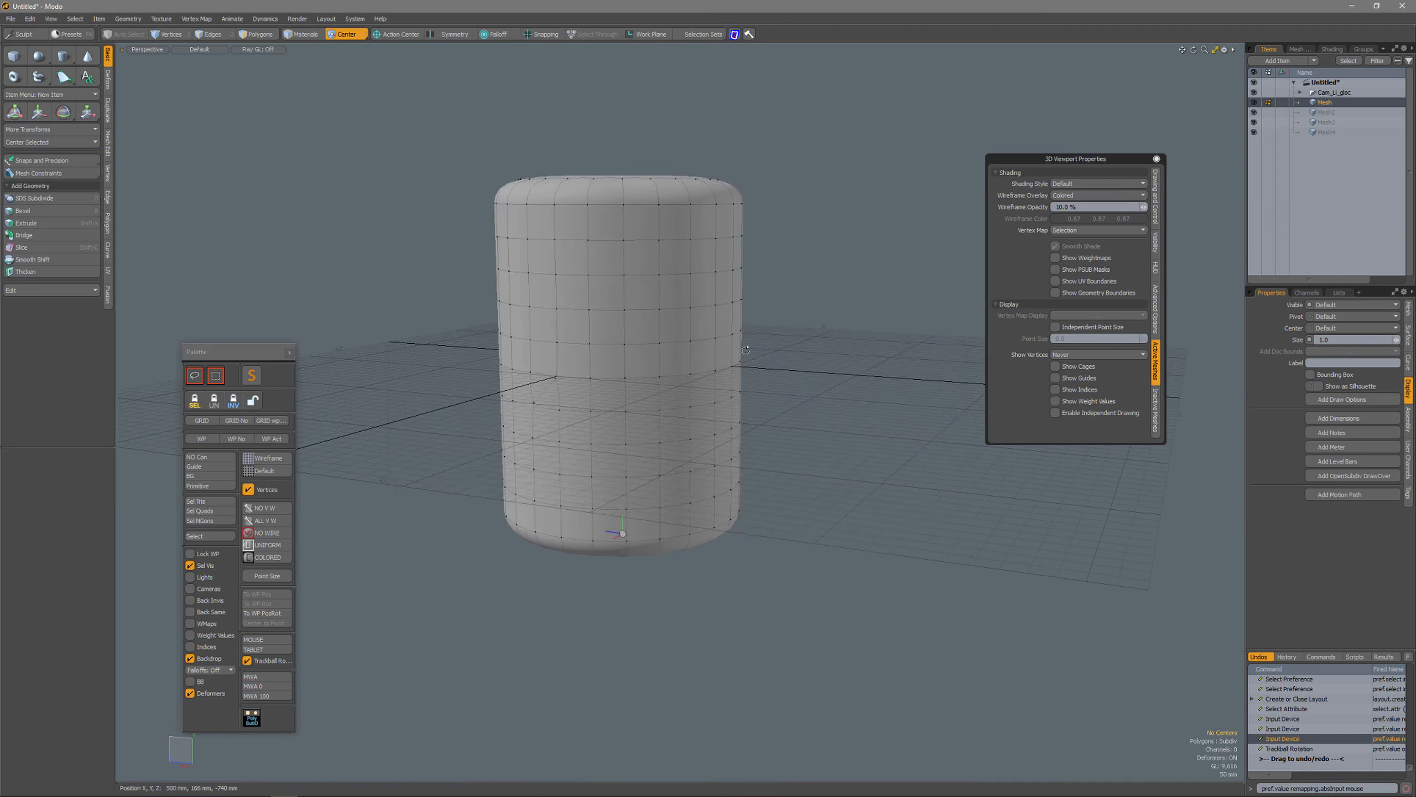
left_click_drag(736, 391, 700, 246, "alt")
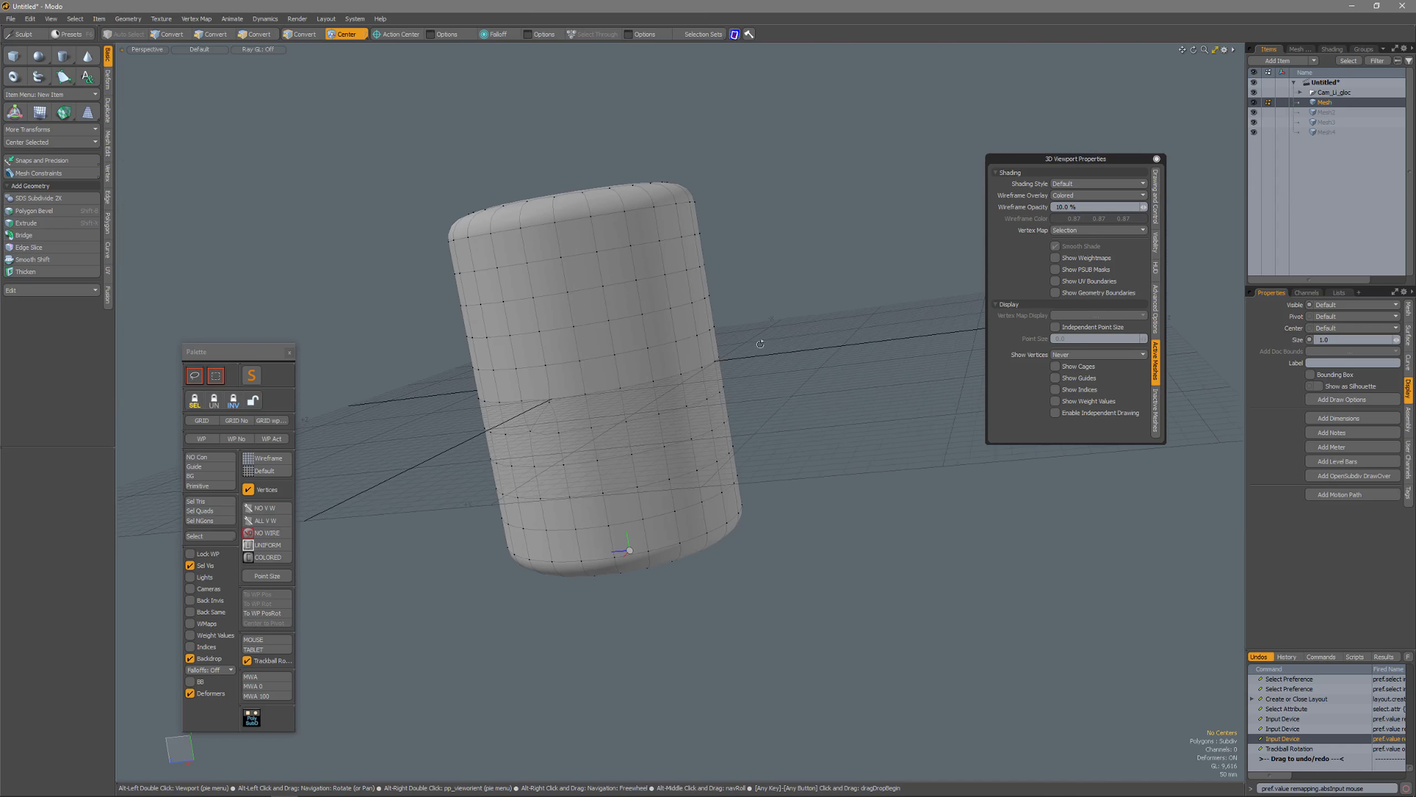
left_click(272, 662)
left_click_drag(808, 447, 839, 393, "alt")
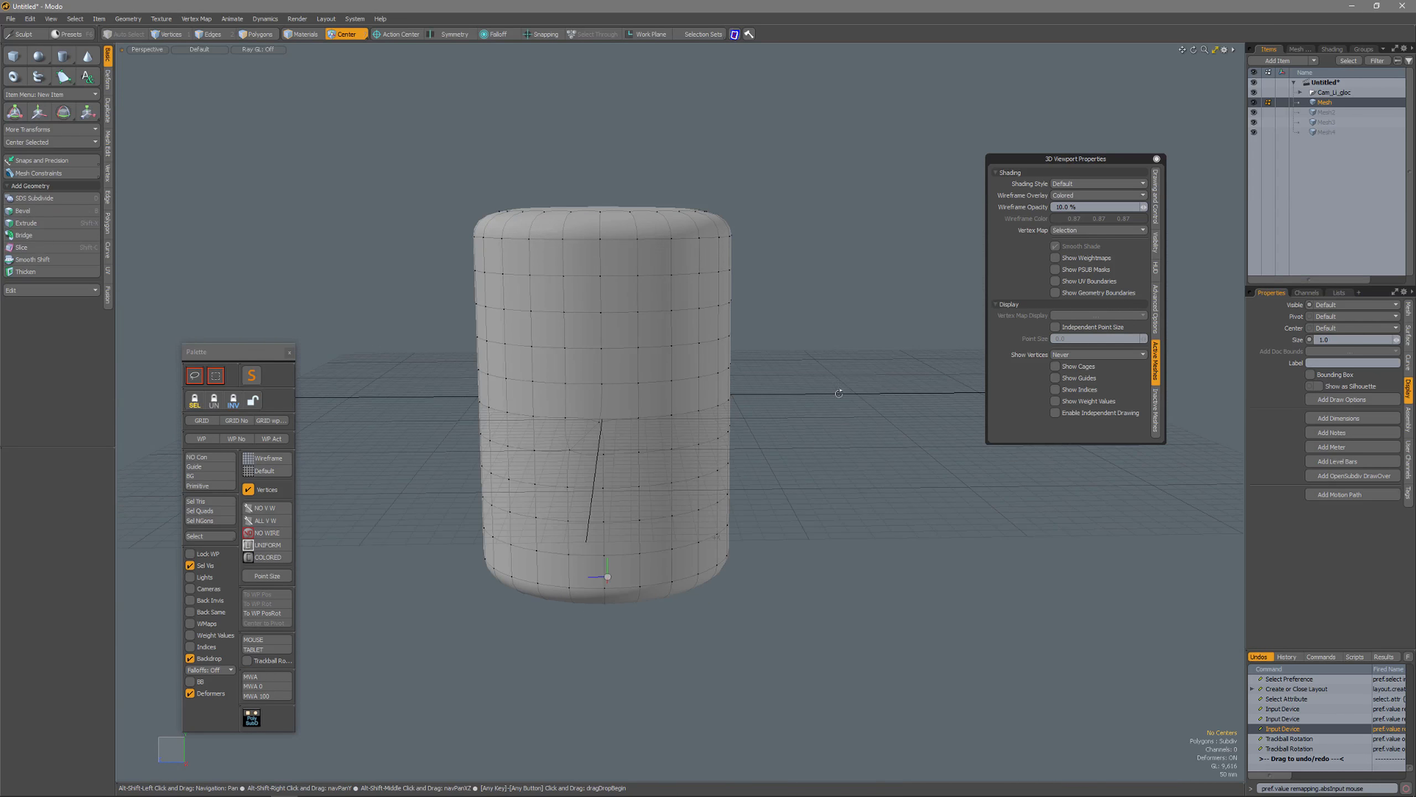
Step: Reopen Preferences and the Form Editor, and locate the palette's Trackball Rotation command in the form list
right_click(843, 384)
mouse_move(842, 502)
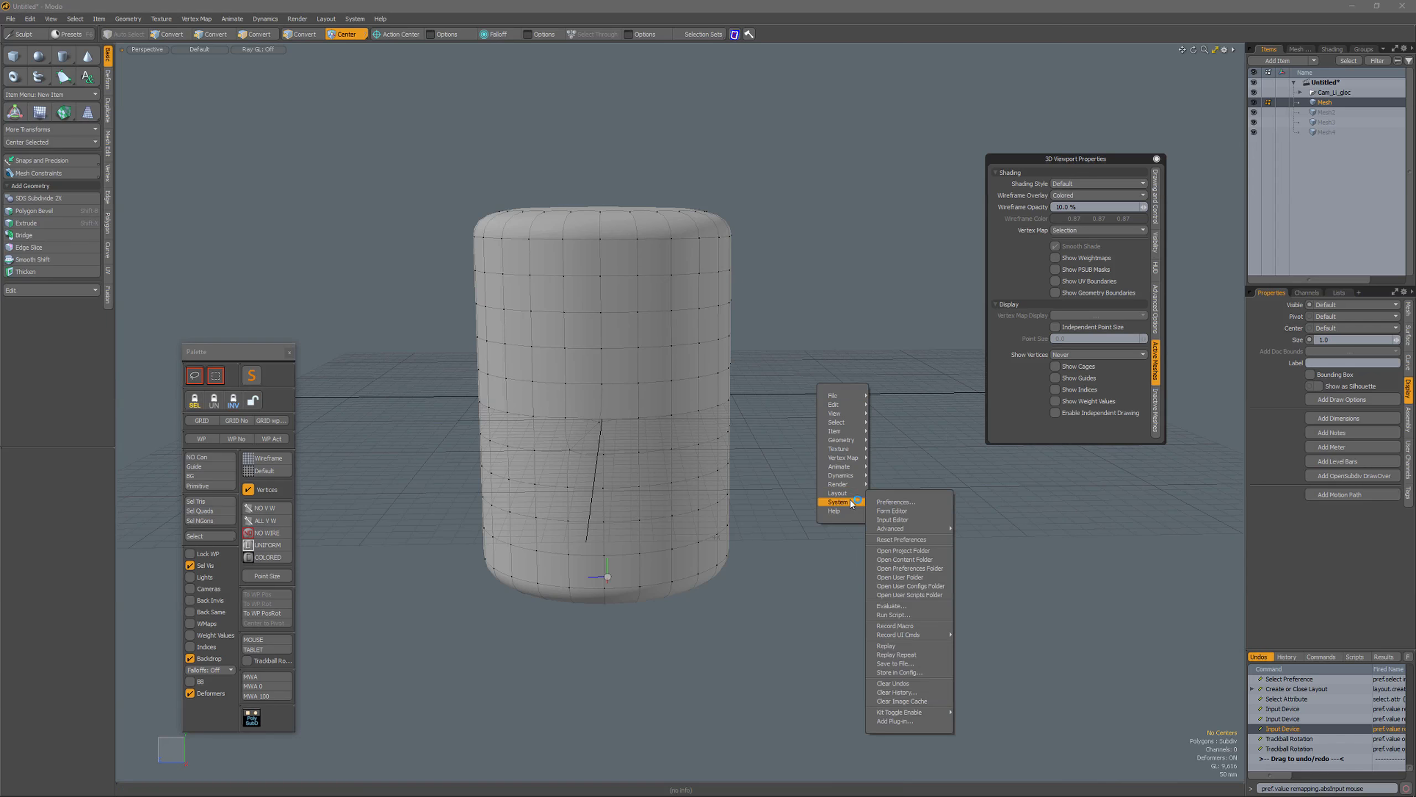
left_click(897, 509)
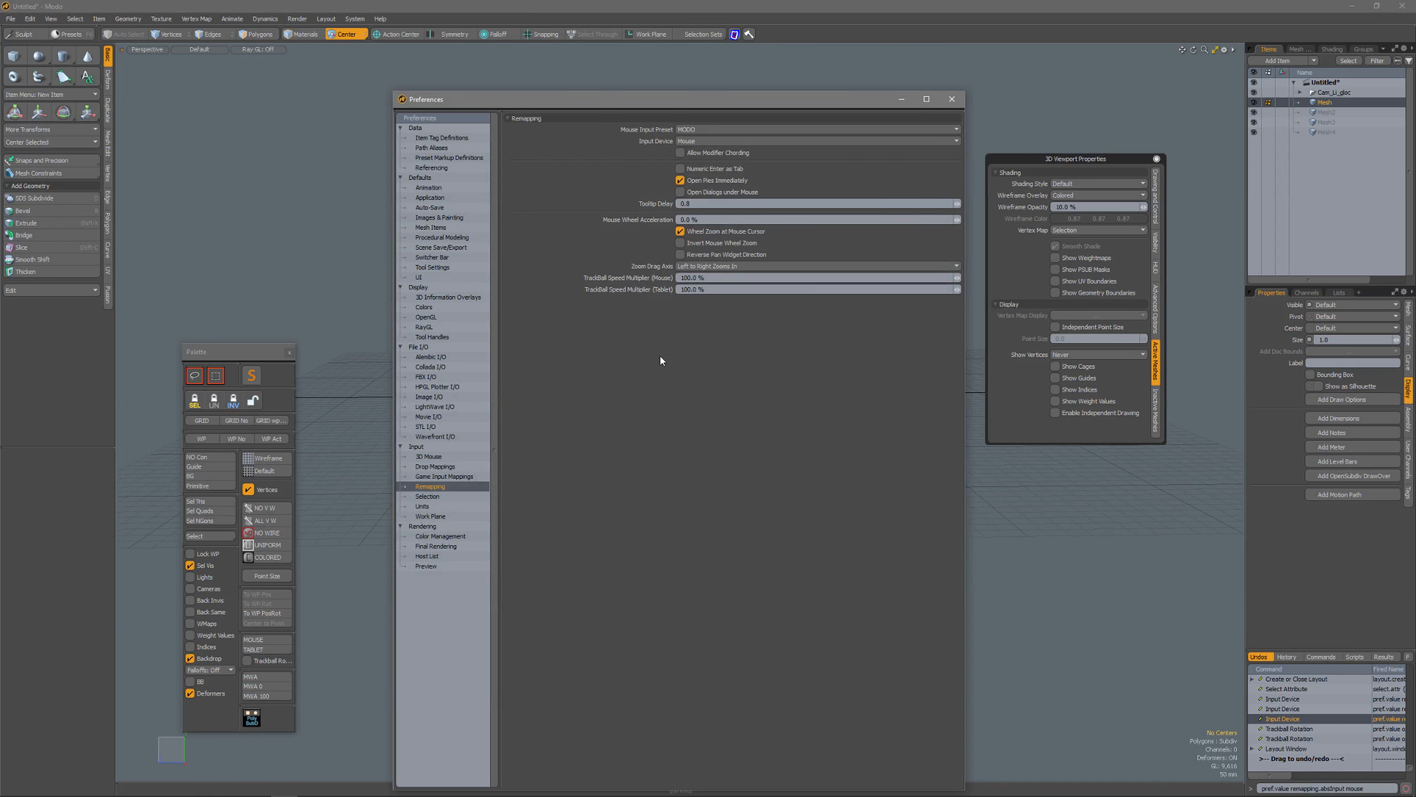
key("ctrl")
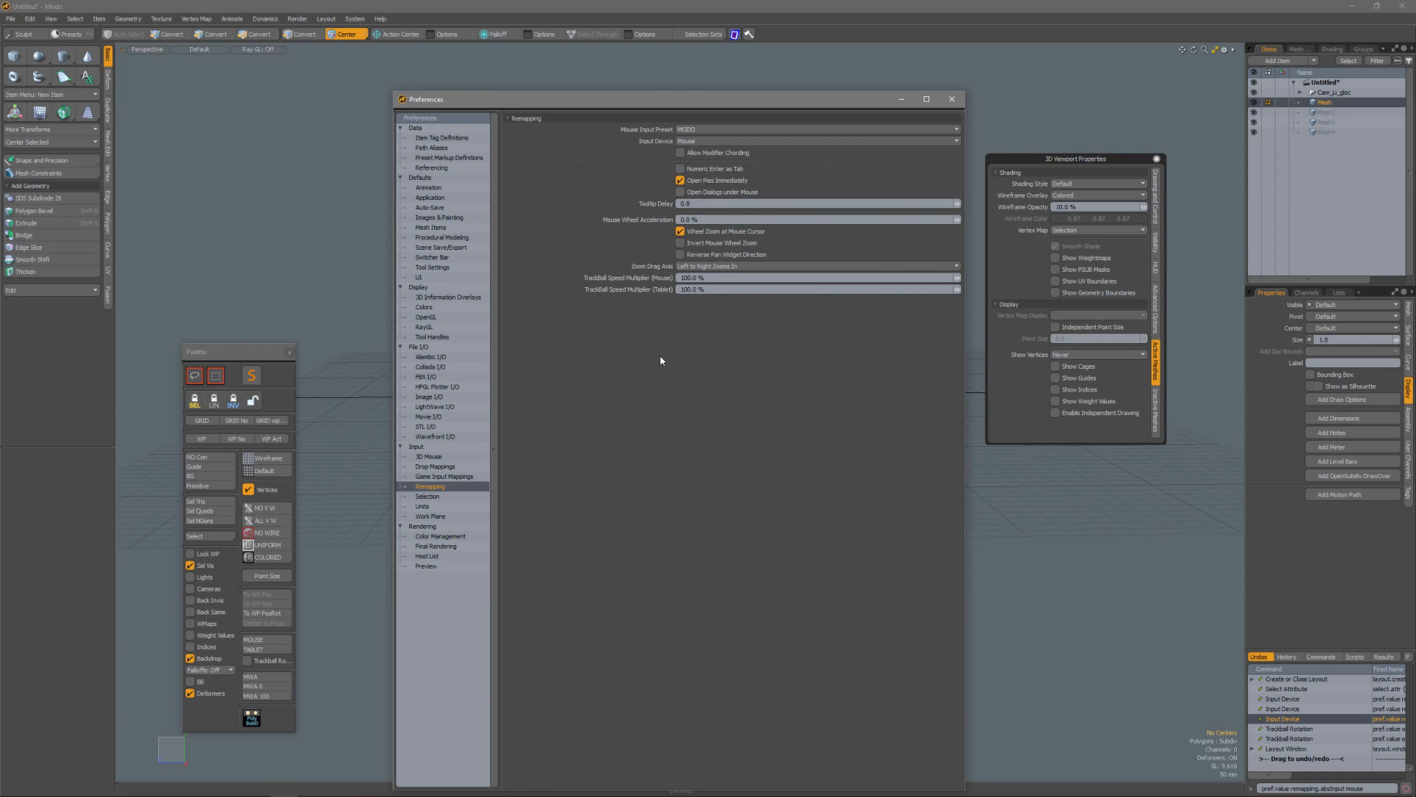
right_click(661, 360, "ctrl")
mouse_move(662, 474)
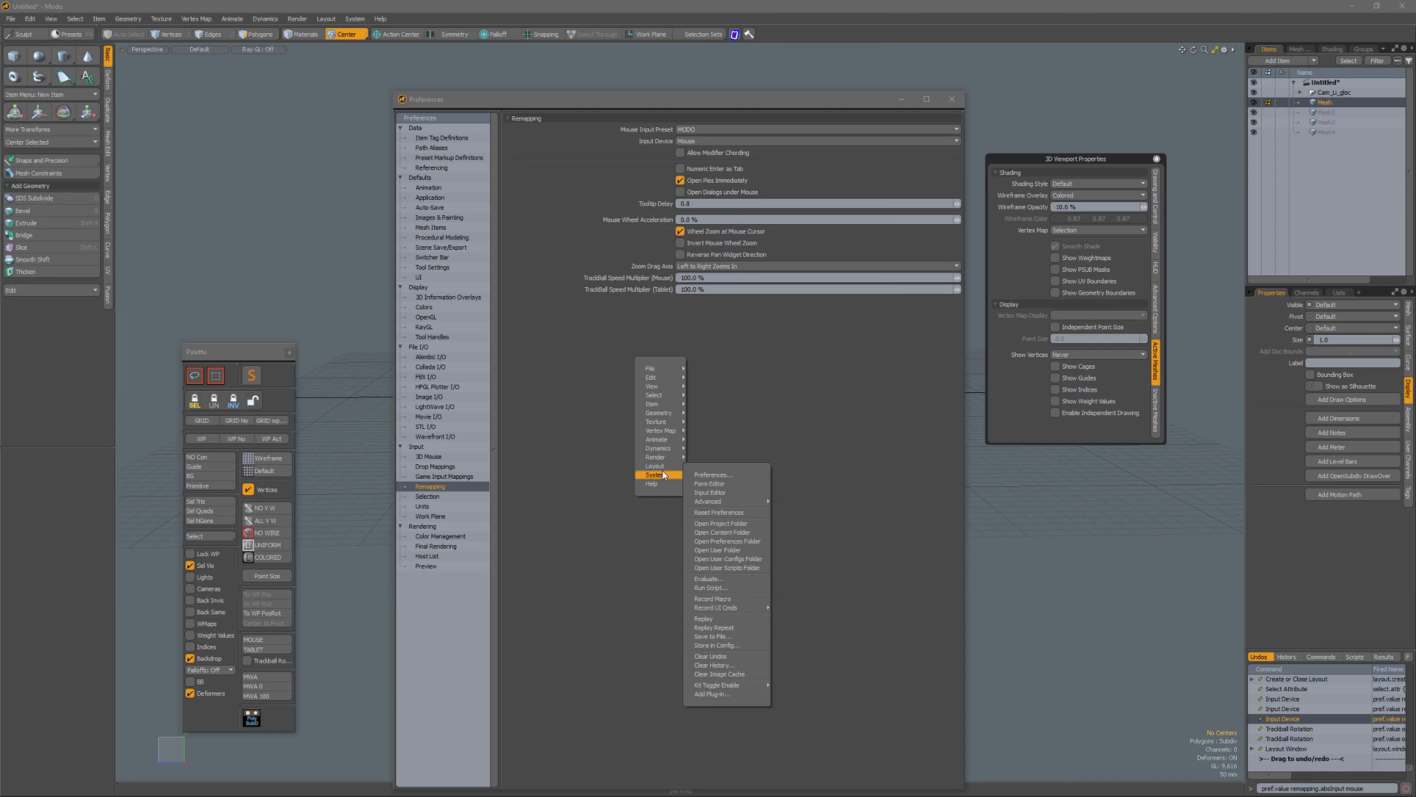
left_click(710, 482)
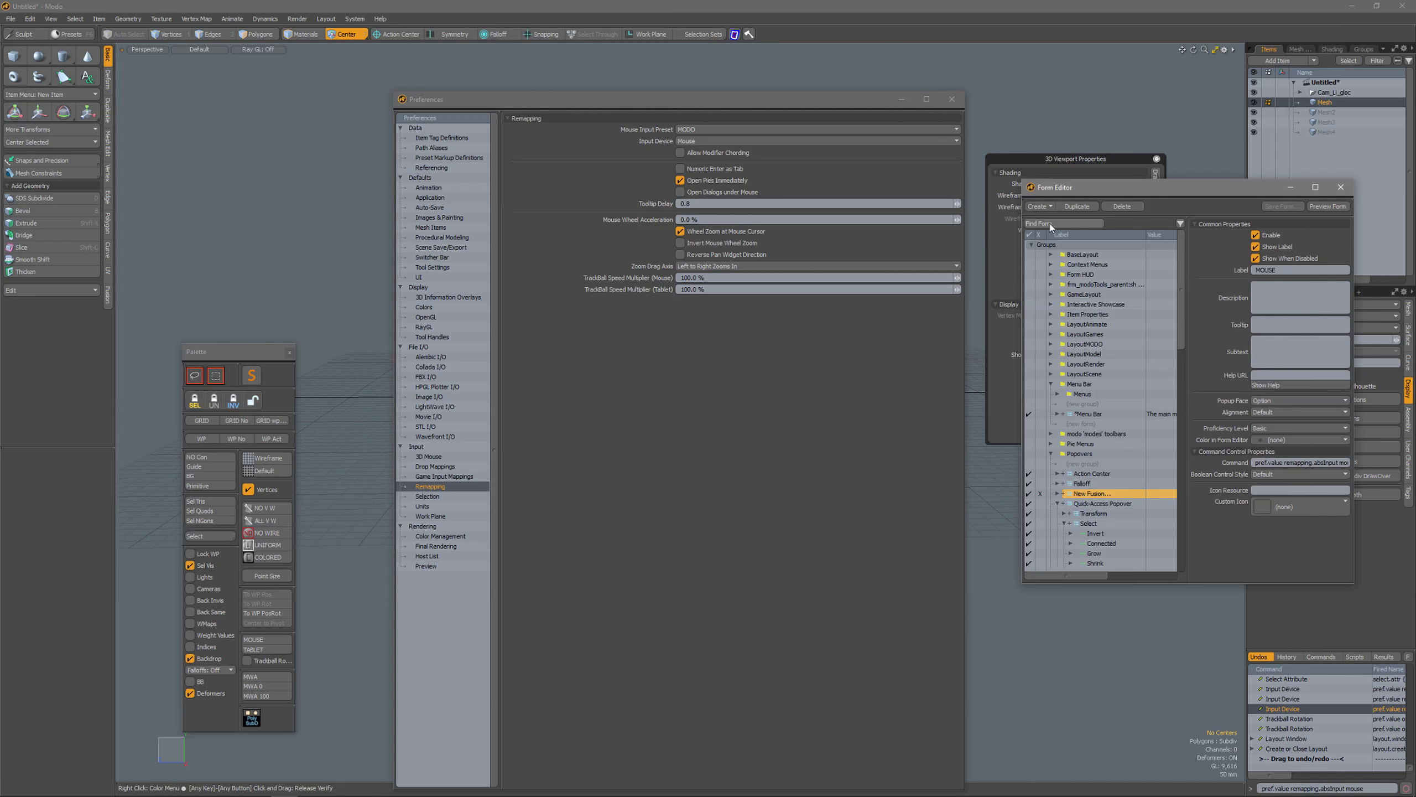
left_click(1051, 224)
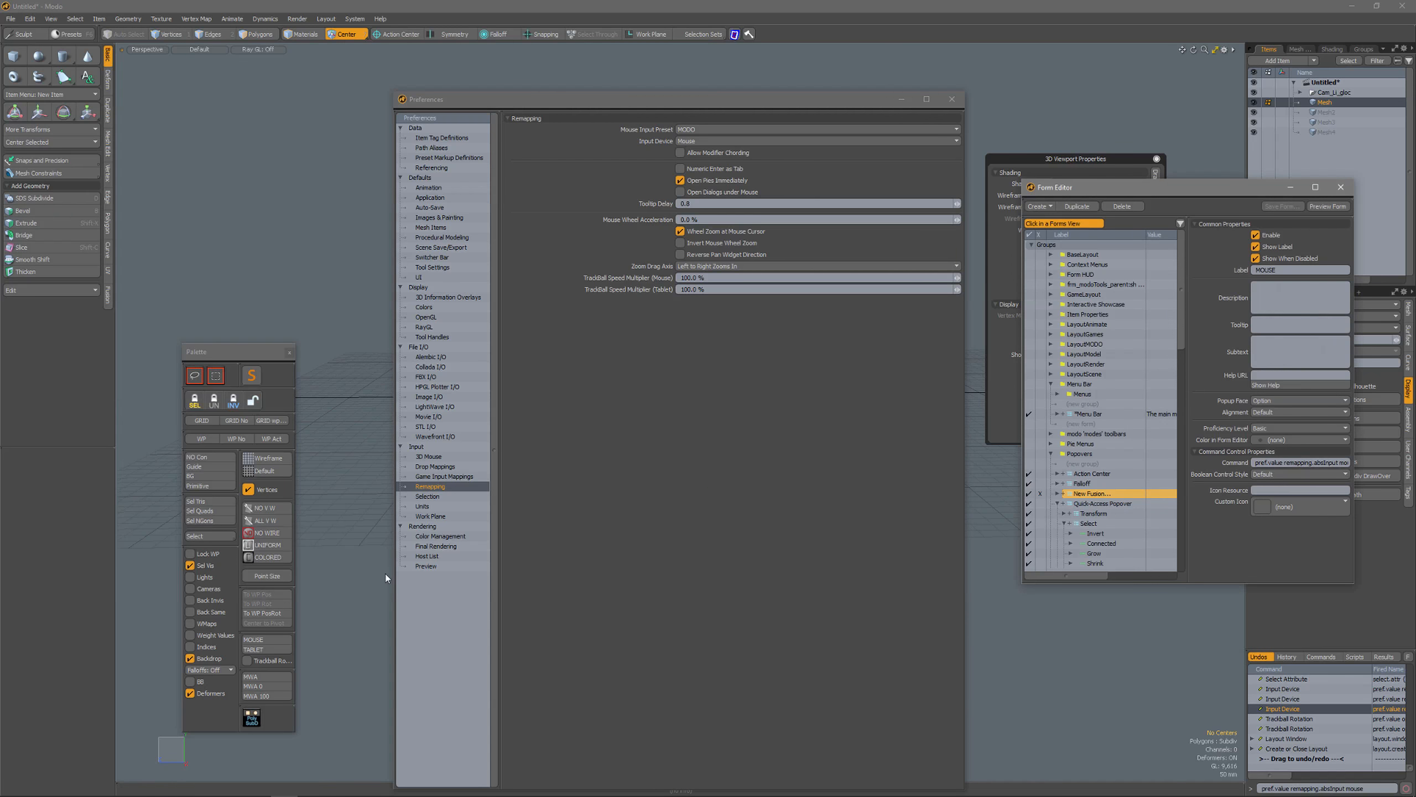
left_click(274, 662)
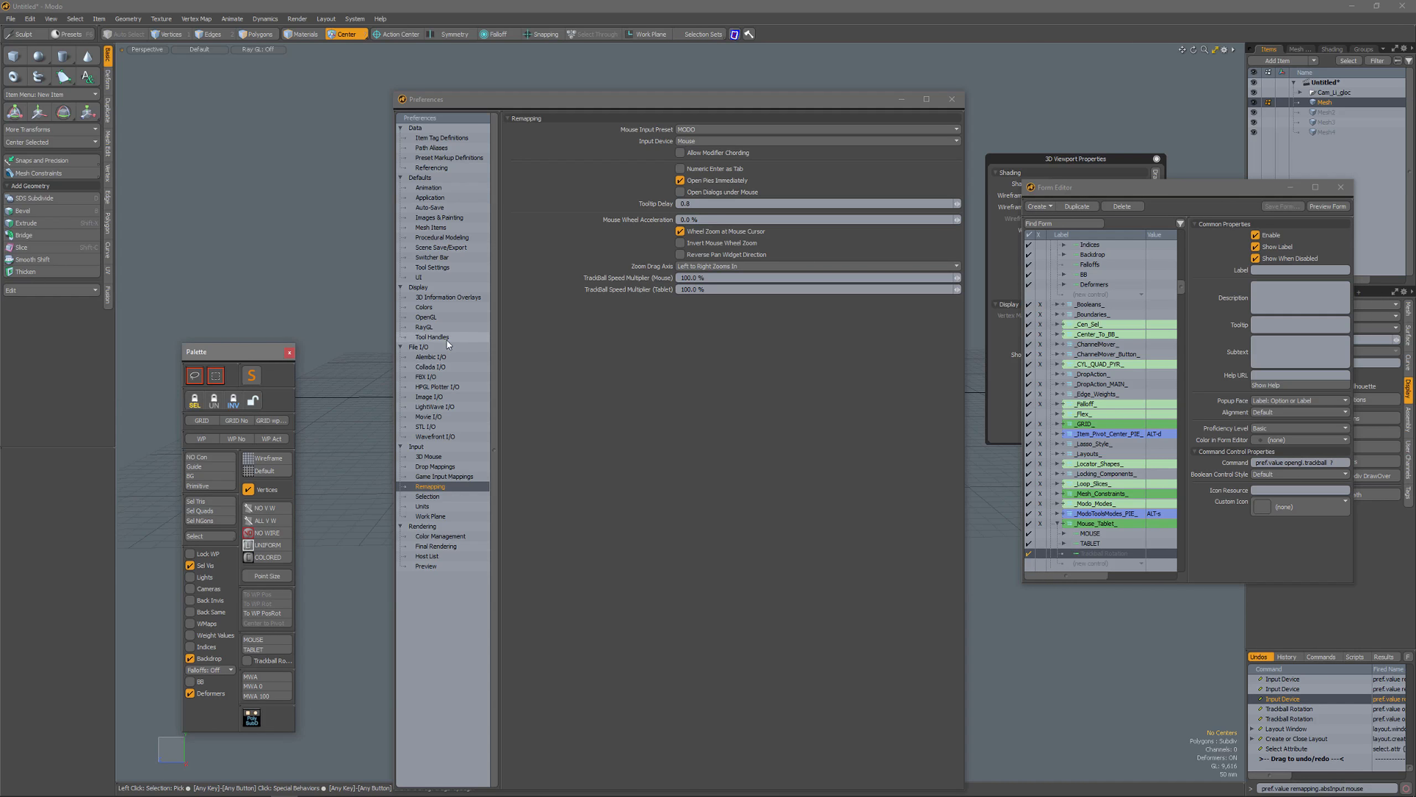
Step: Show the OpenGL preferences, toggle Trackball Rotation on and off from the palette to compare, and close Preferences
left_click(438, 319)
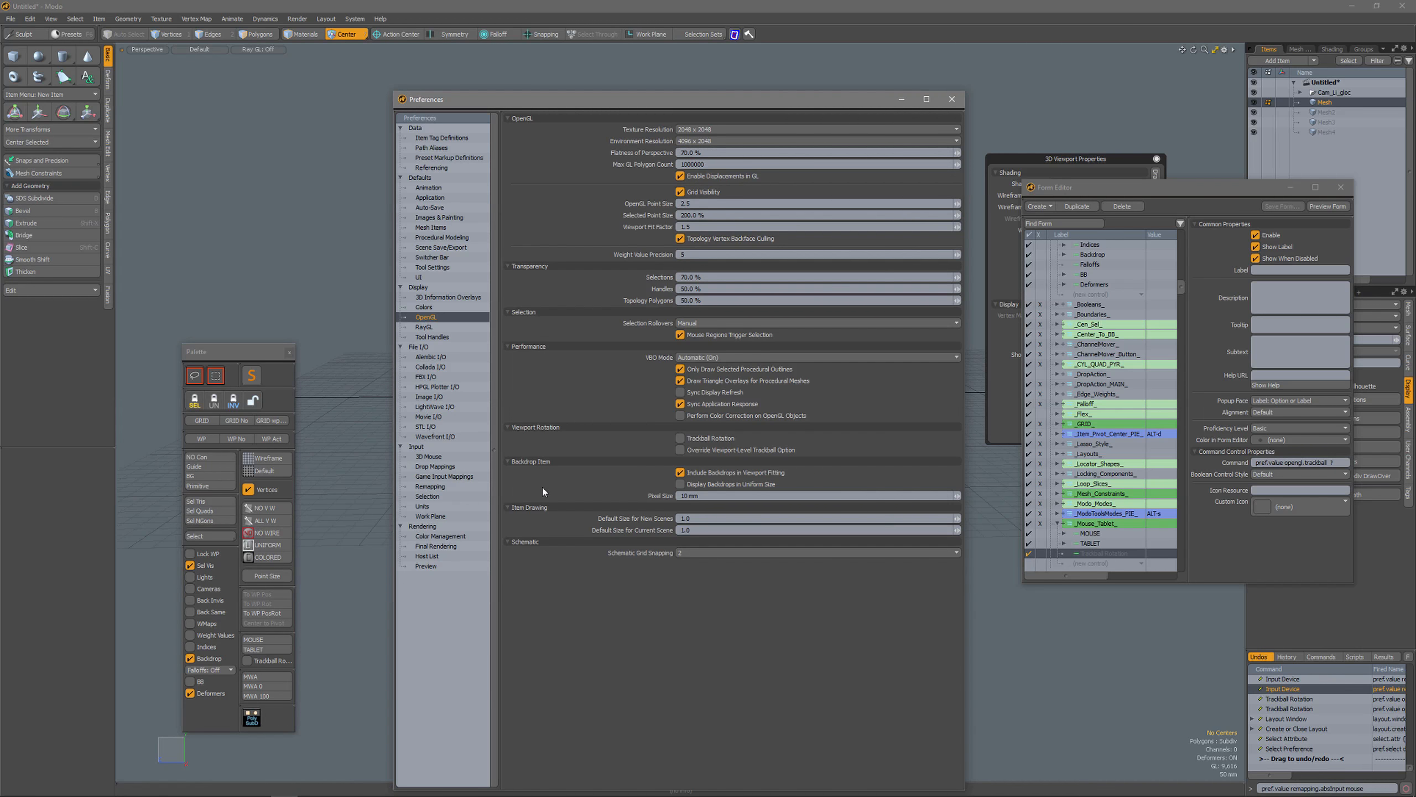
left_click(268, 662)
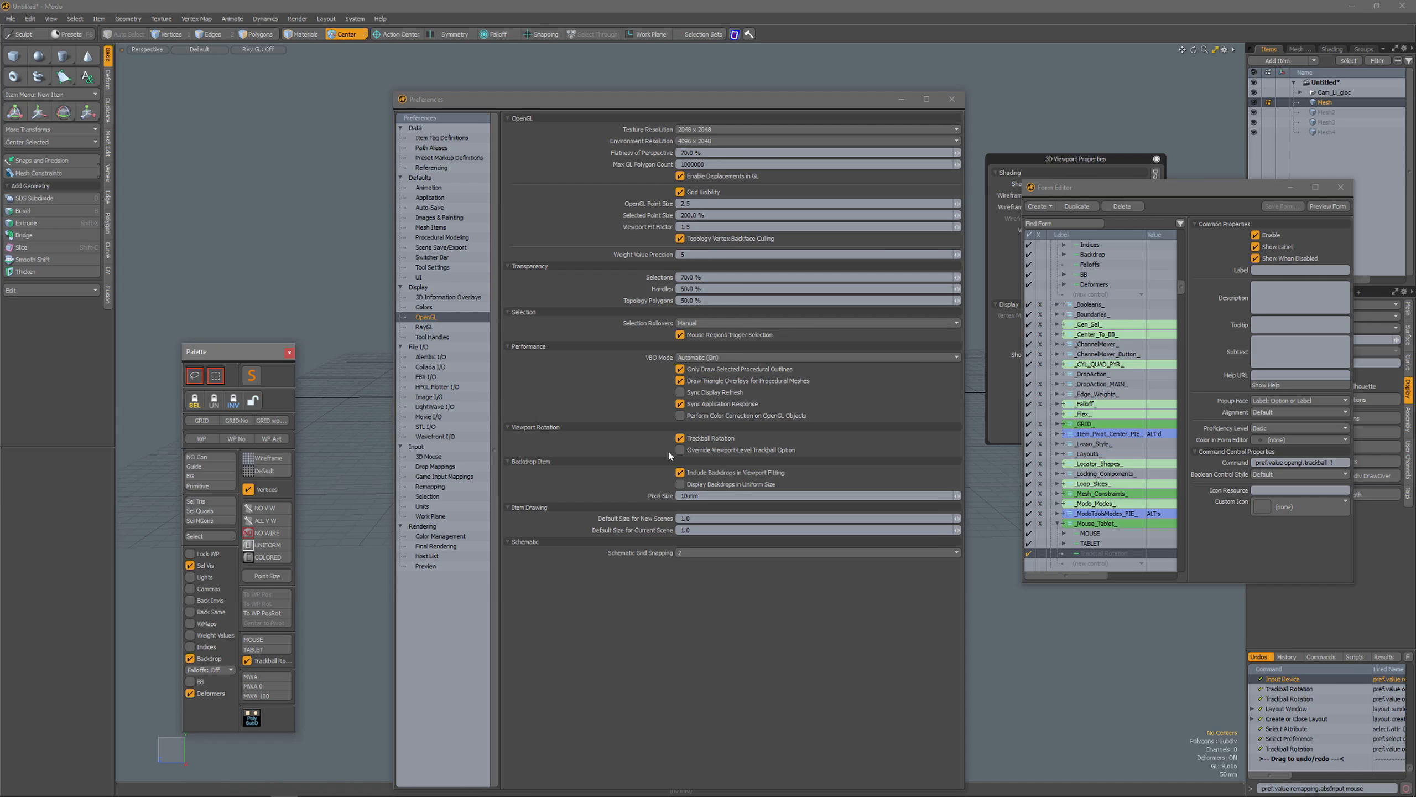
left_click(266, 660)
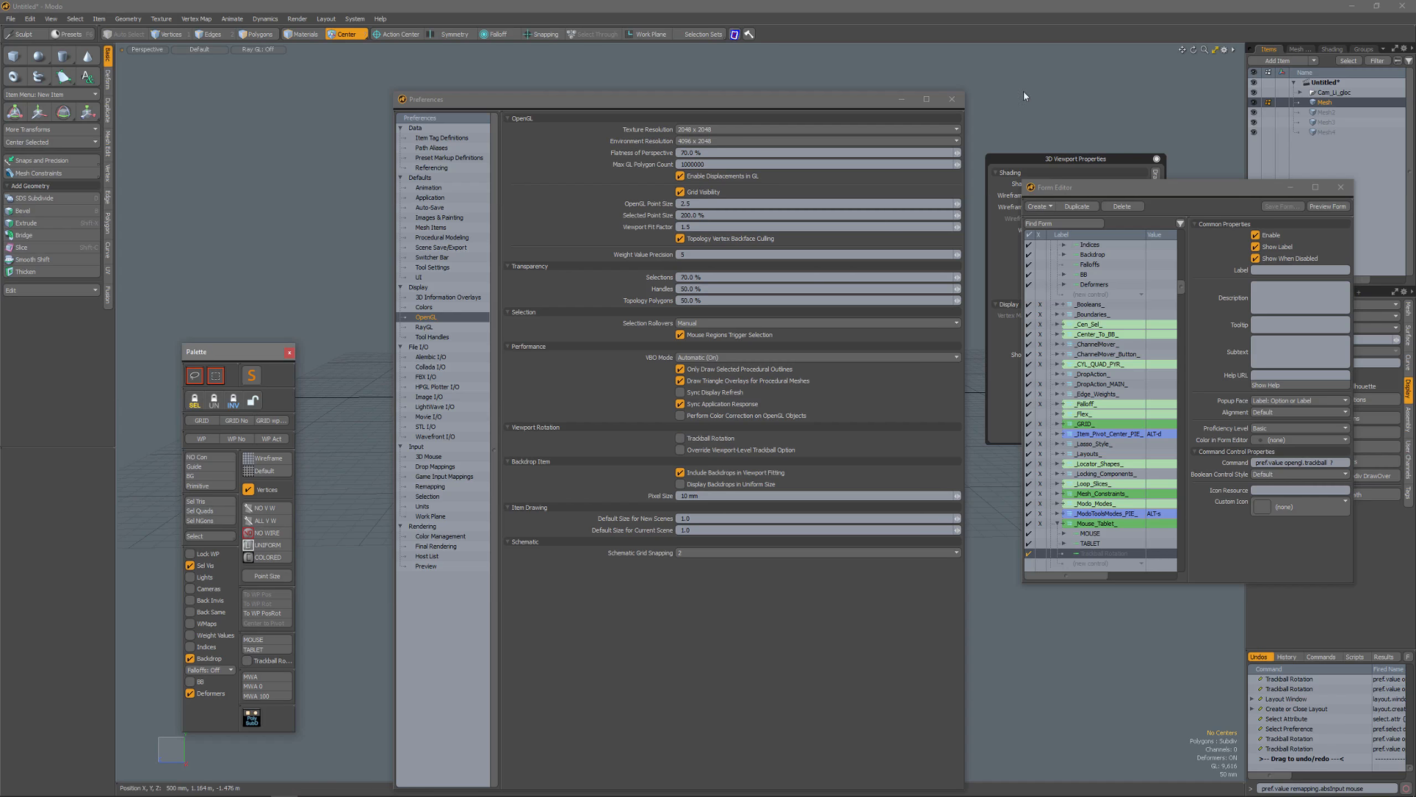
left_click(951, 100)
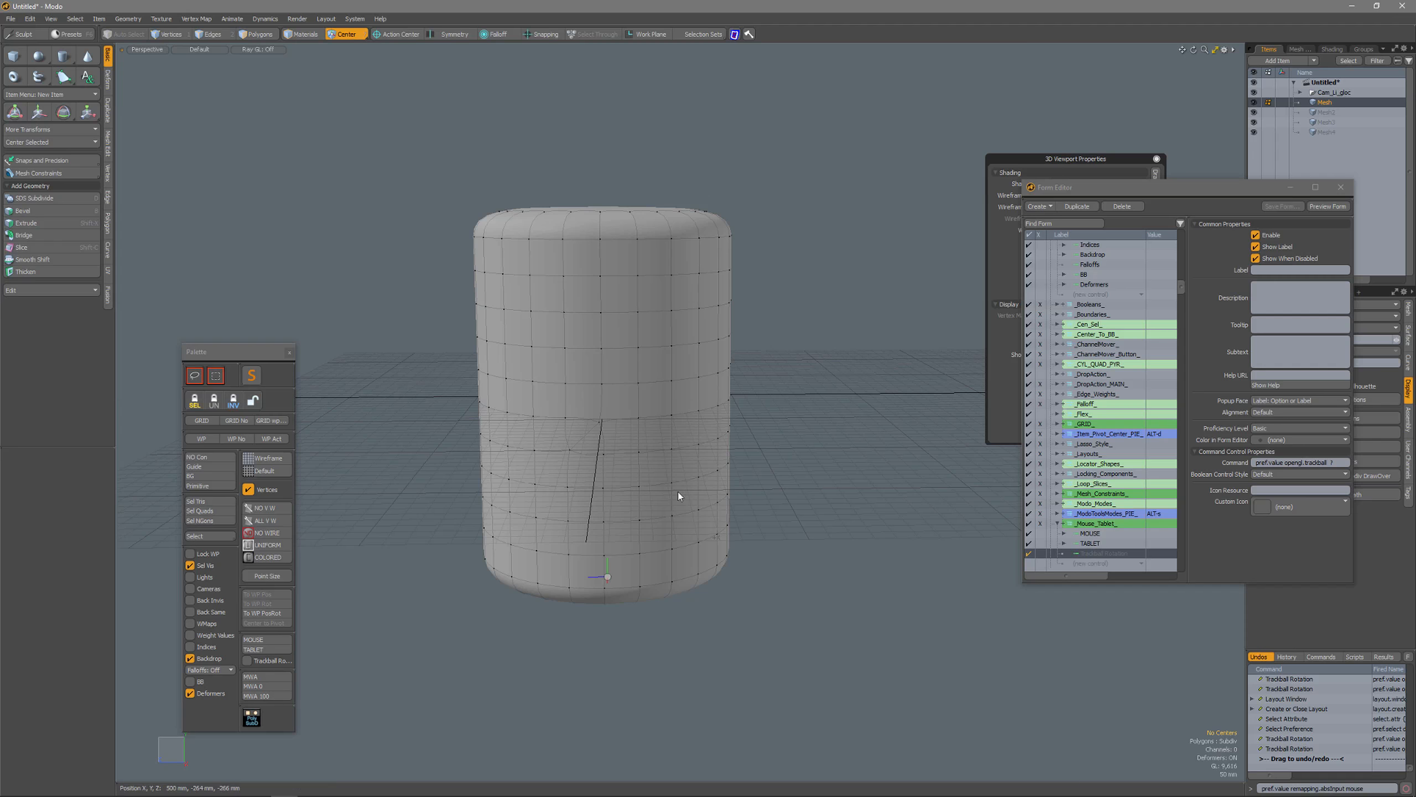
Step: Reopen Preferences and locate the palette's MWA command in the Form Editor's form list
key("alt")
key("alt+a")
mouse_move(773, 500)
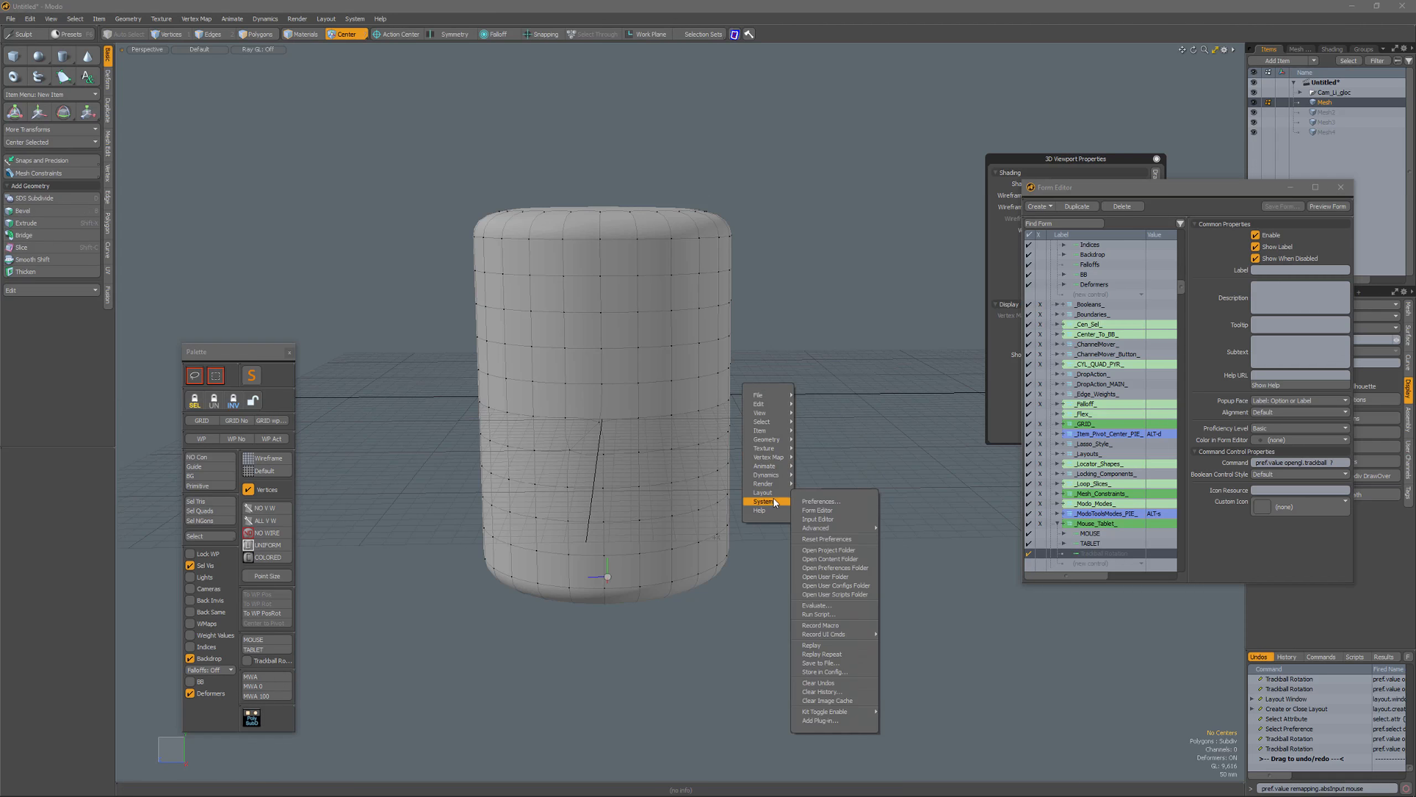
left_click(846, 500)
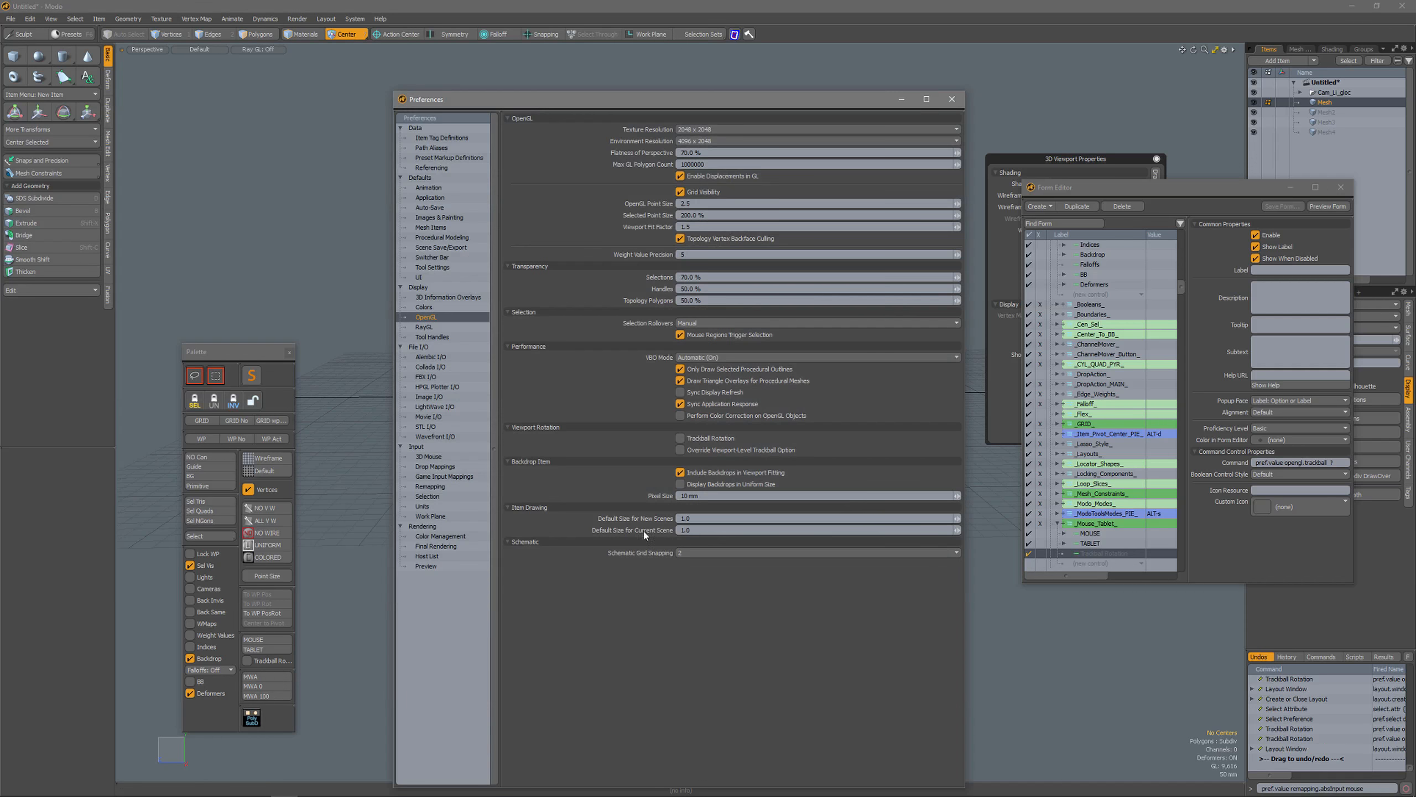
left_click(1056, 224)
left_click(267, 676)
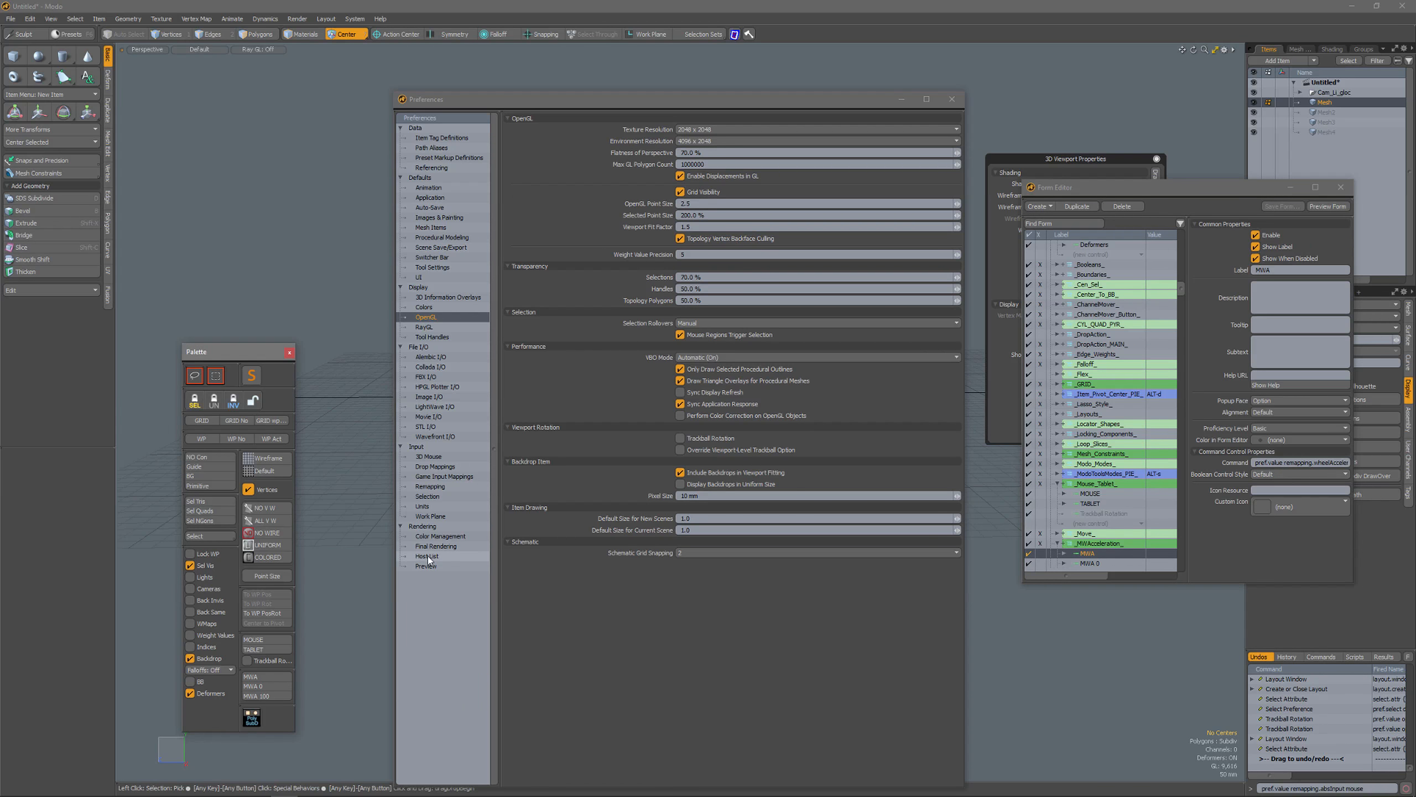
Step: Show the Remapping input preferences, move Preferences clear of the cylinder, and set Mouse Wheel Acceleration to 100% from the palette
left_click(434, 487)
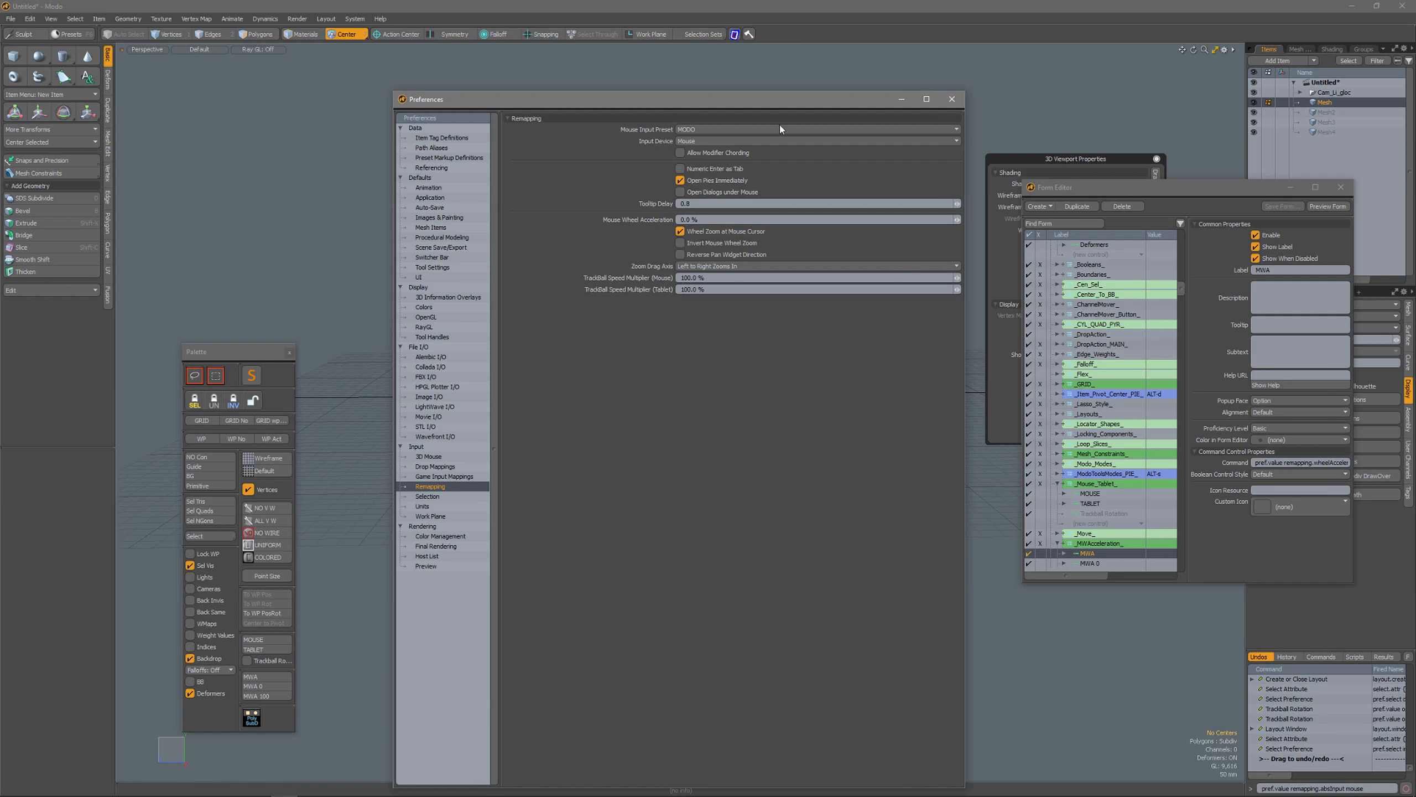
left_click_drag(774, 104, 737, 675)
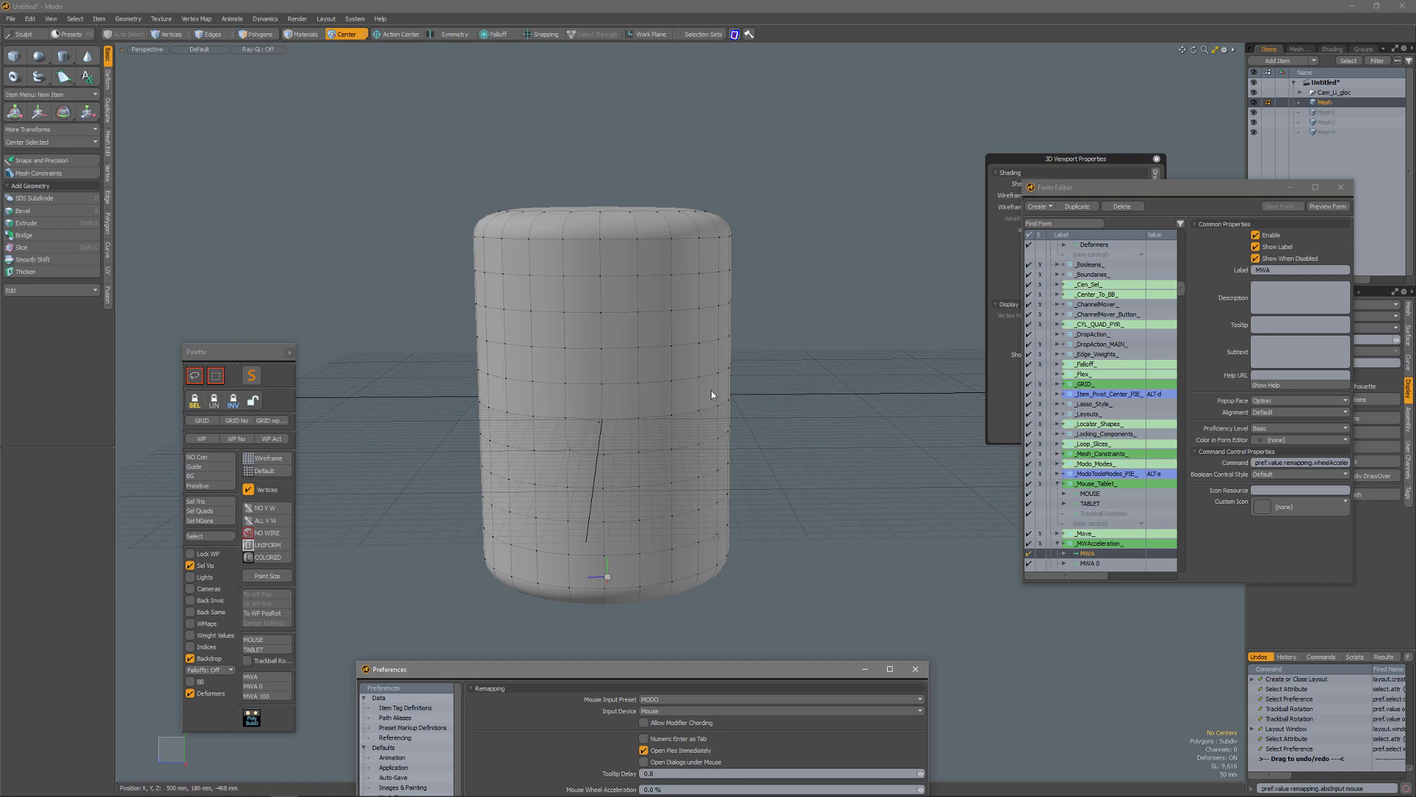
left_click(259, 694)
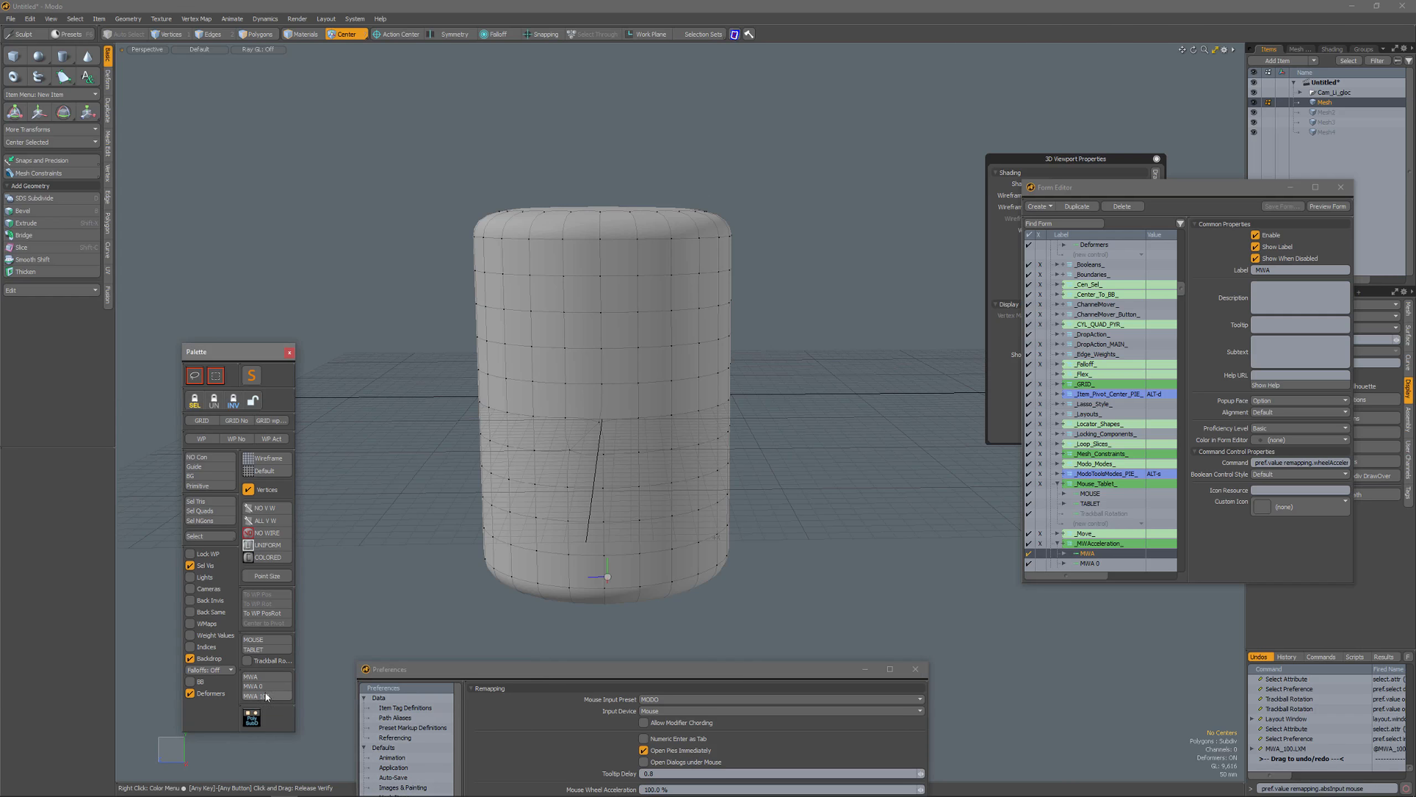
left_click_drag(618, 673, 613, 655)
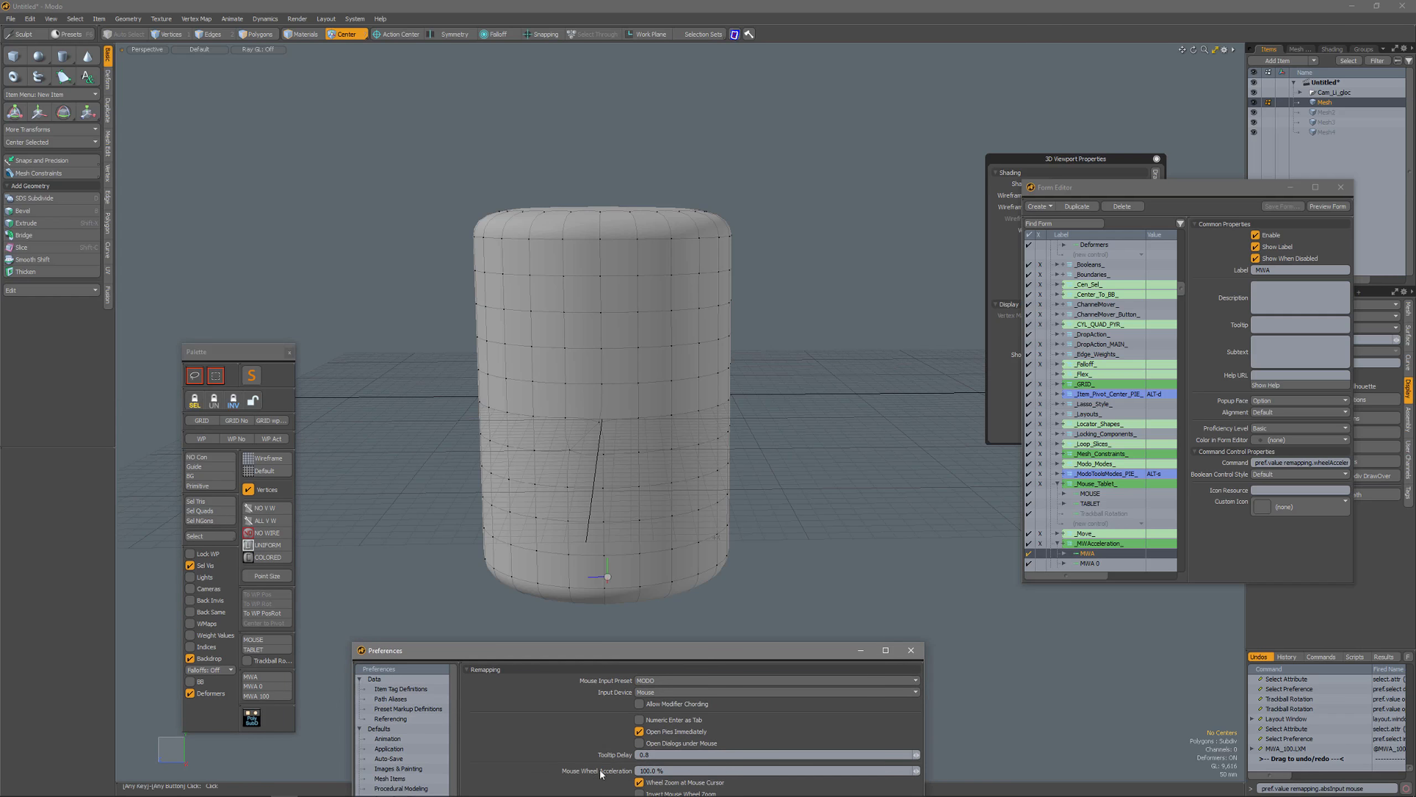
Step: Test zooming the cylinder with wheel acceleration at 100%, setting it to 0% and back to 100% from the palette
scroll(855, 407, "up", 3)
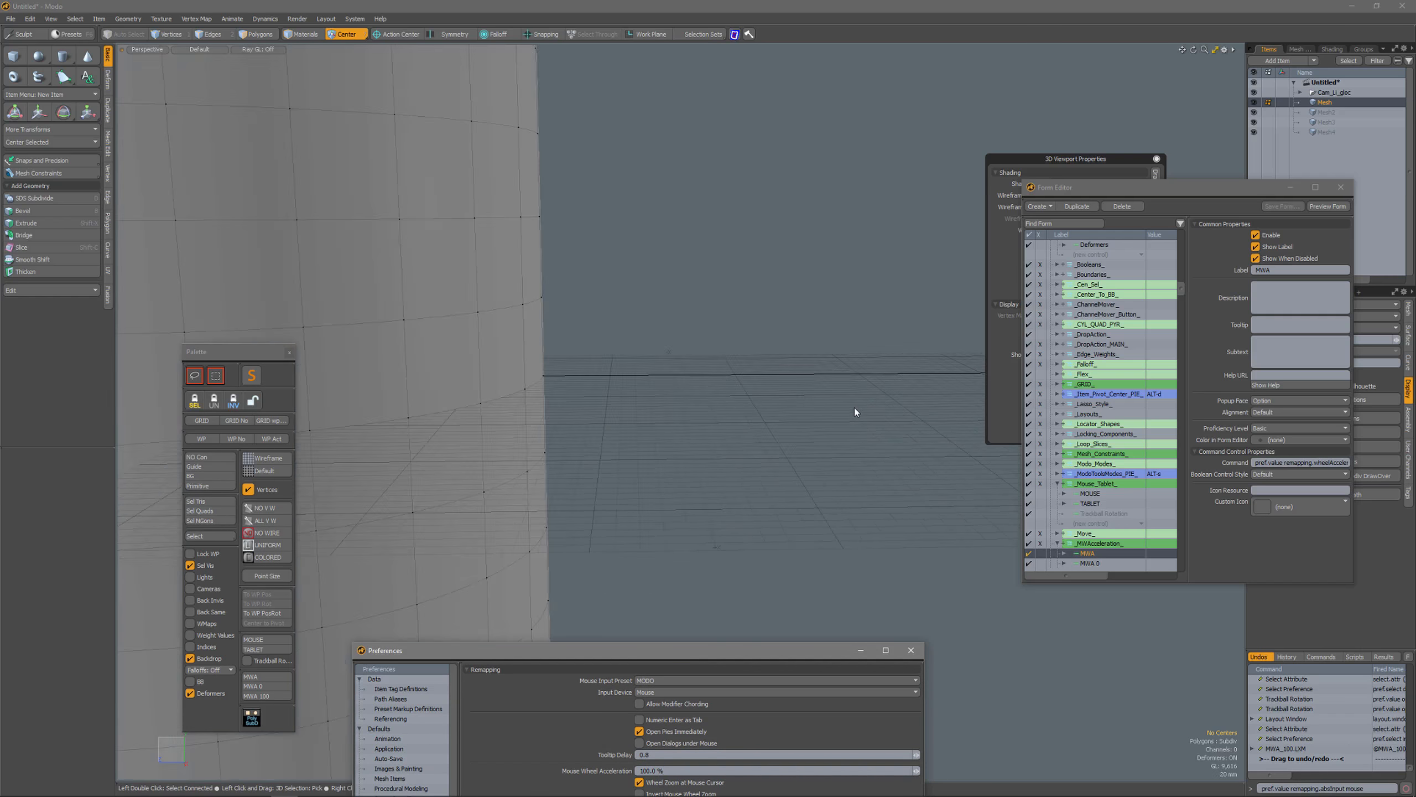
scroll(855, 407, "down", 3)
scroll(633, 441, "down", 2)
scroll(633, 440, "up", 3)
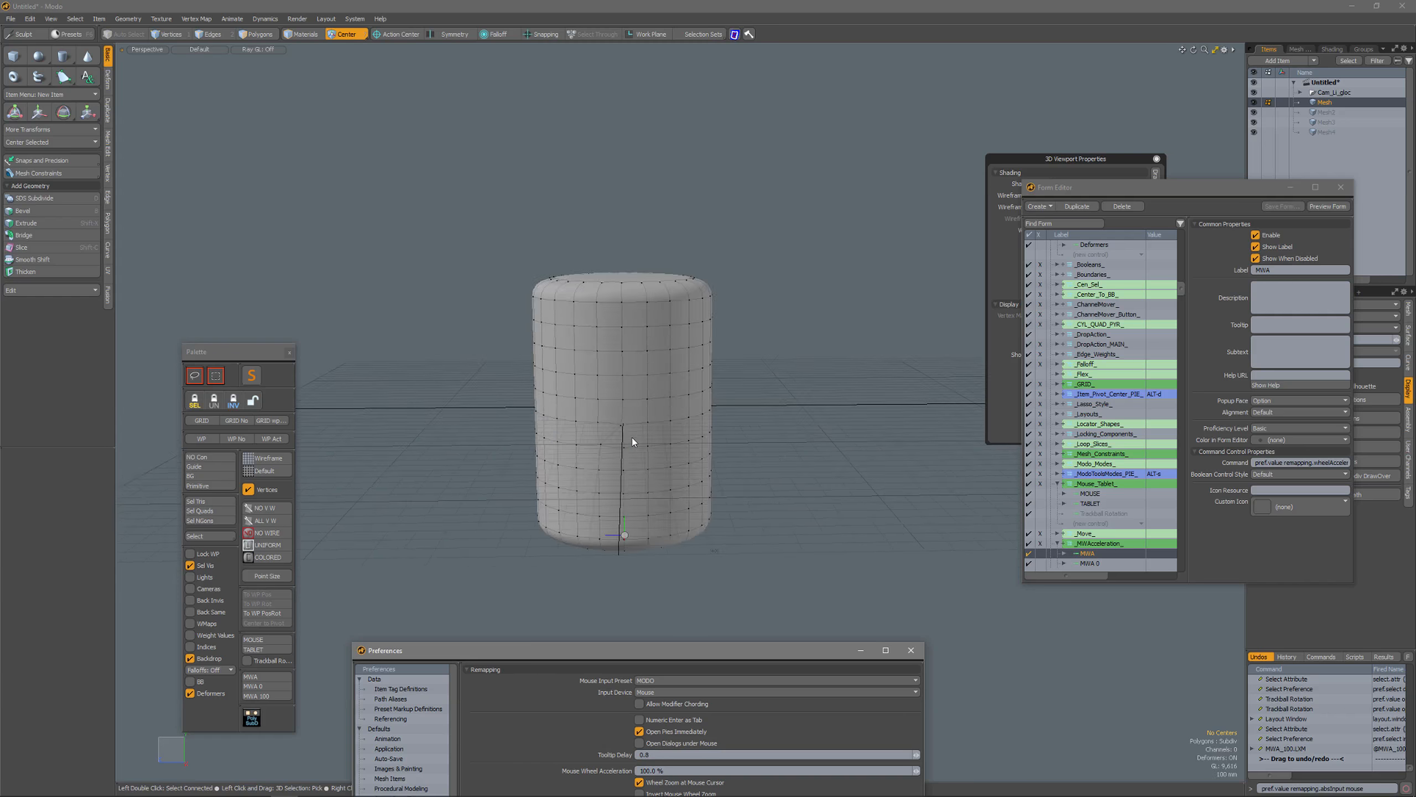
scroll(632, 443, "down", 2)
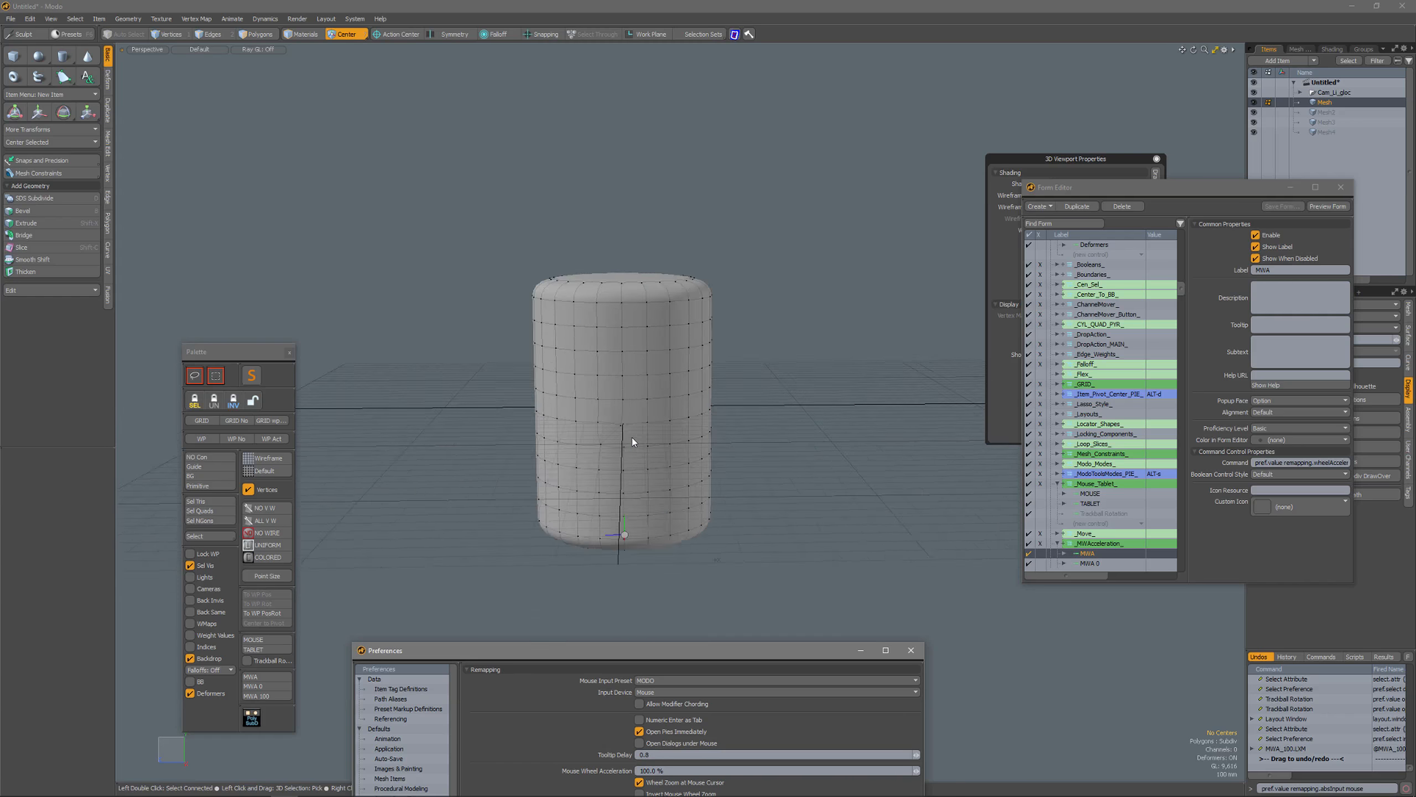
left_click(261, 686)
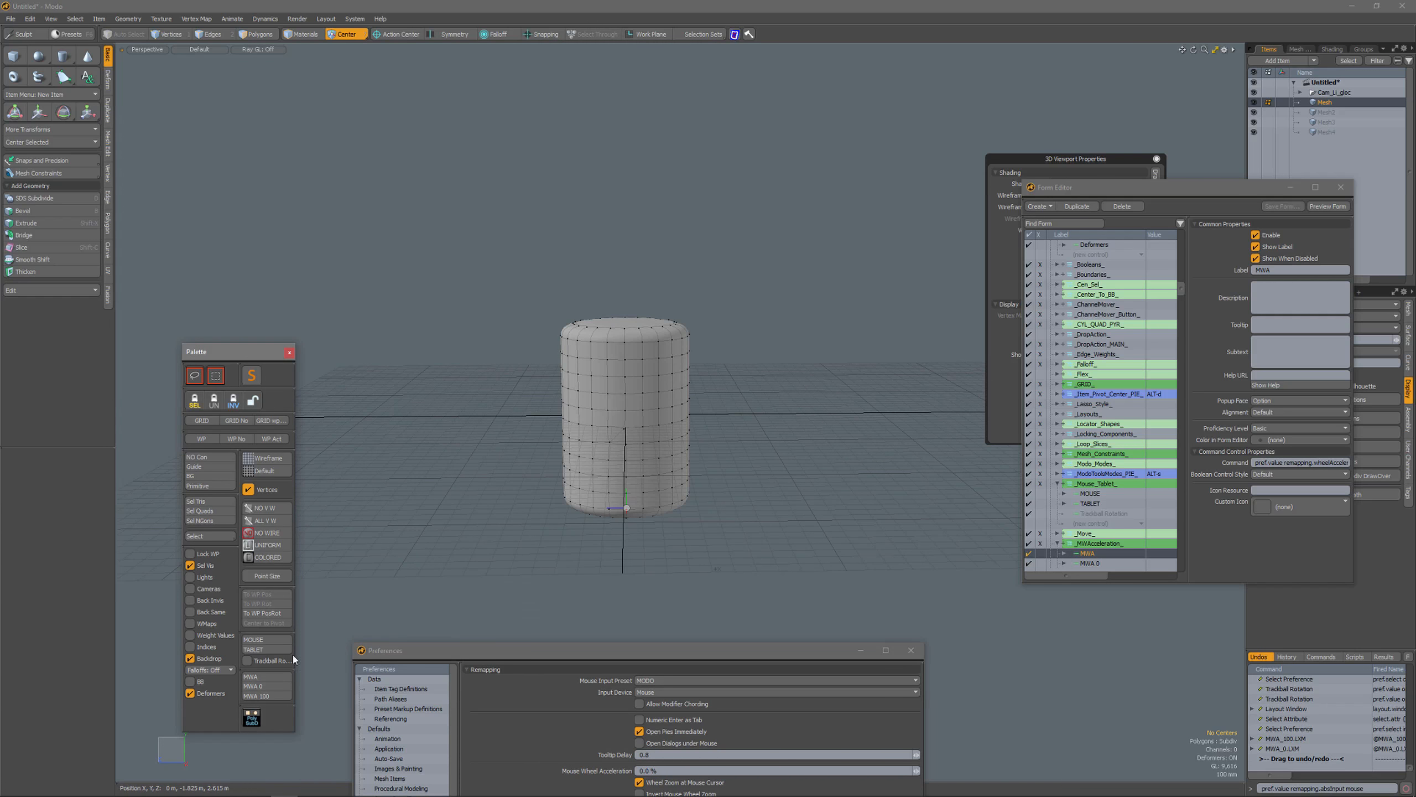
left_click(268, 695)
scroll(610, 421, "up", 3)
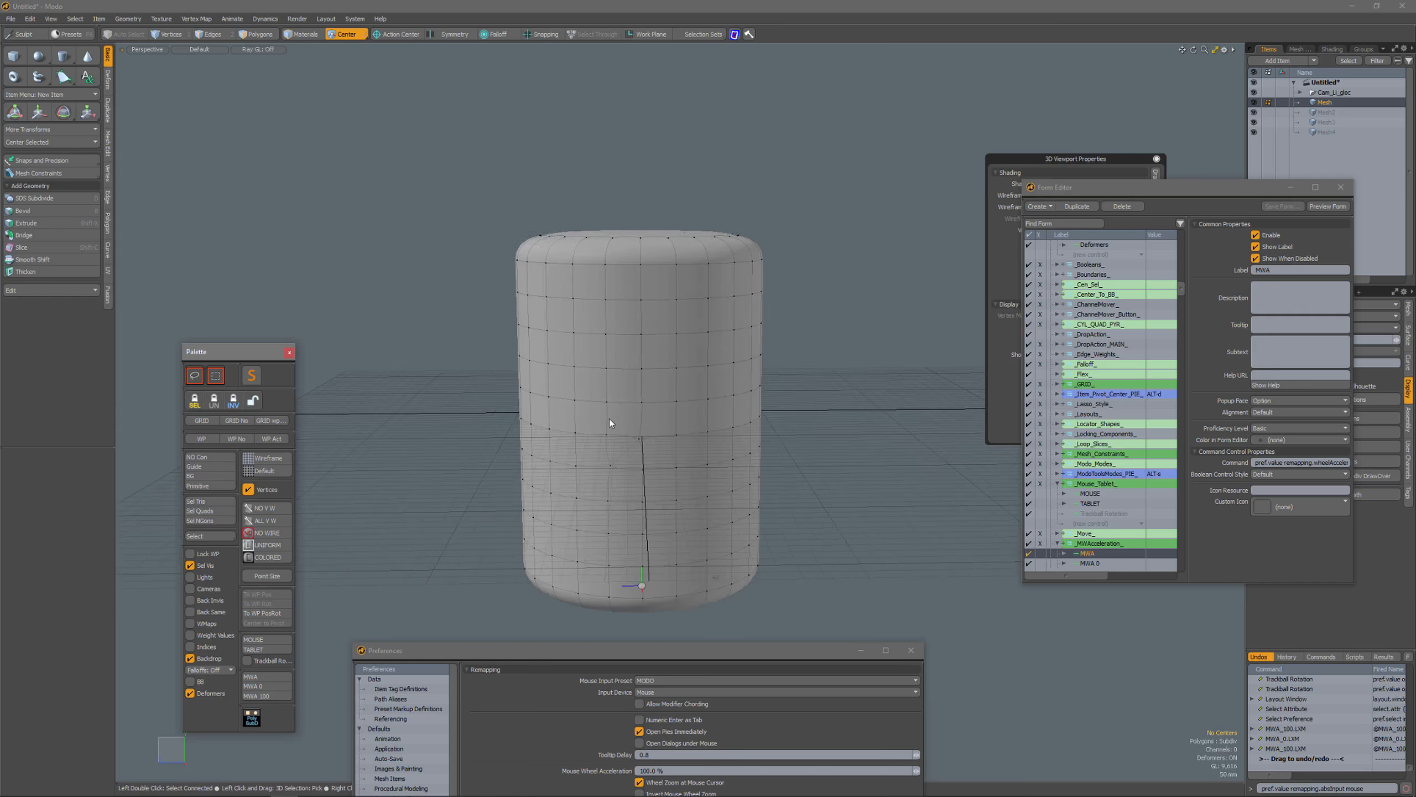
scroll(652, 405, "down", 2)
Step: Try lasso selection on the cylinder, switch to Polygons mode, and lasso-select polygons around its upper right corner
right_click_drag(763, 251, 646, 368)
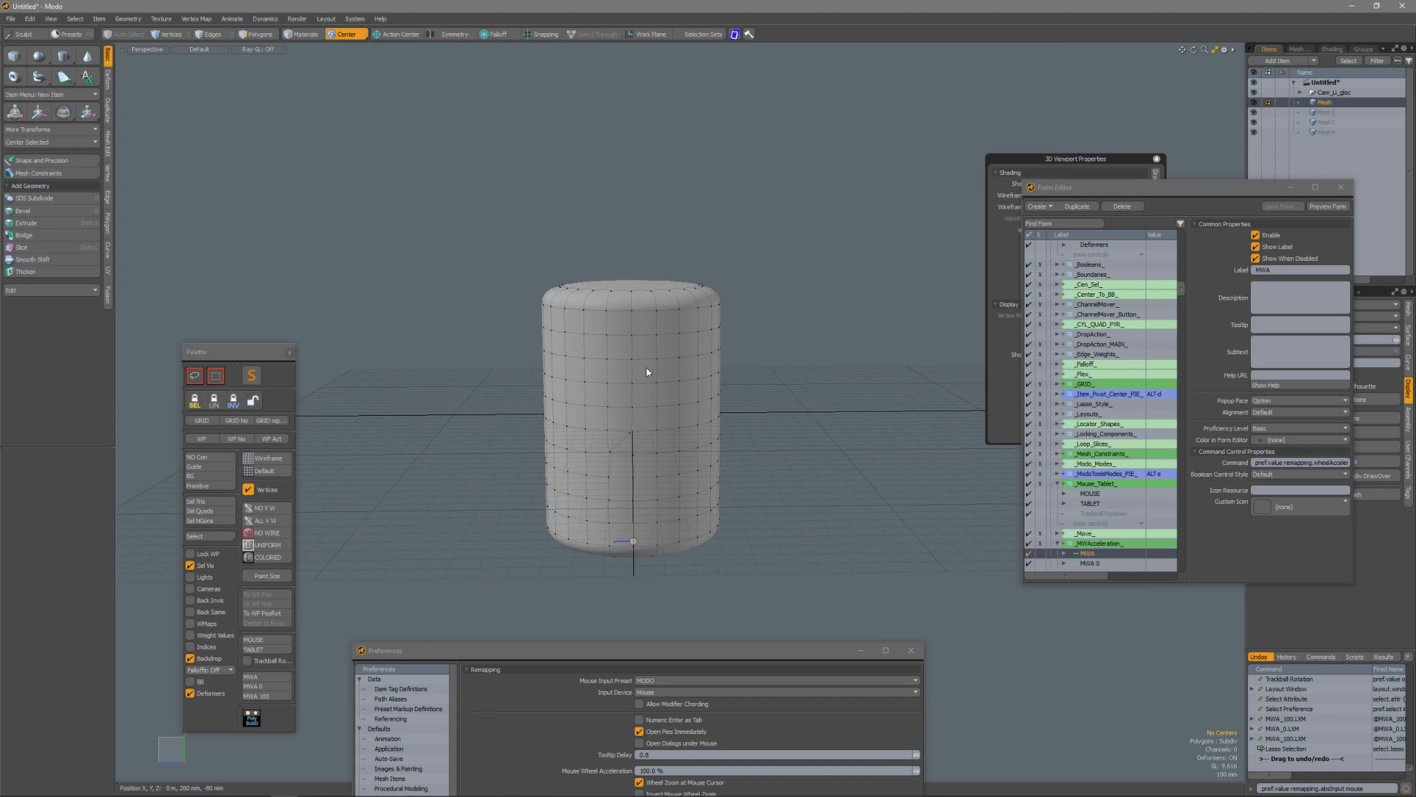
right_click_drag(759, 258, 692, 356)
key("space")
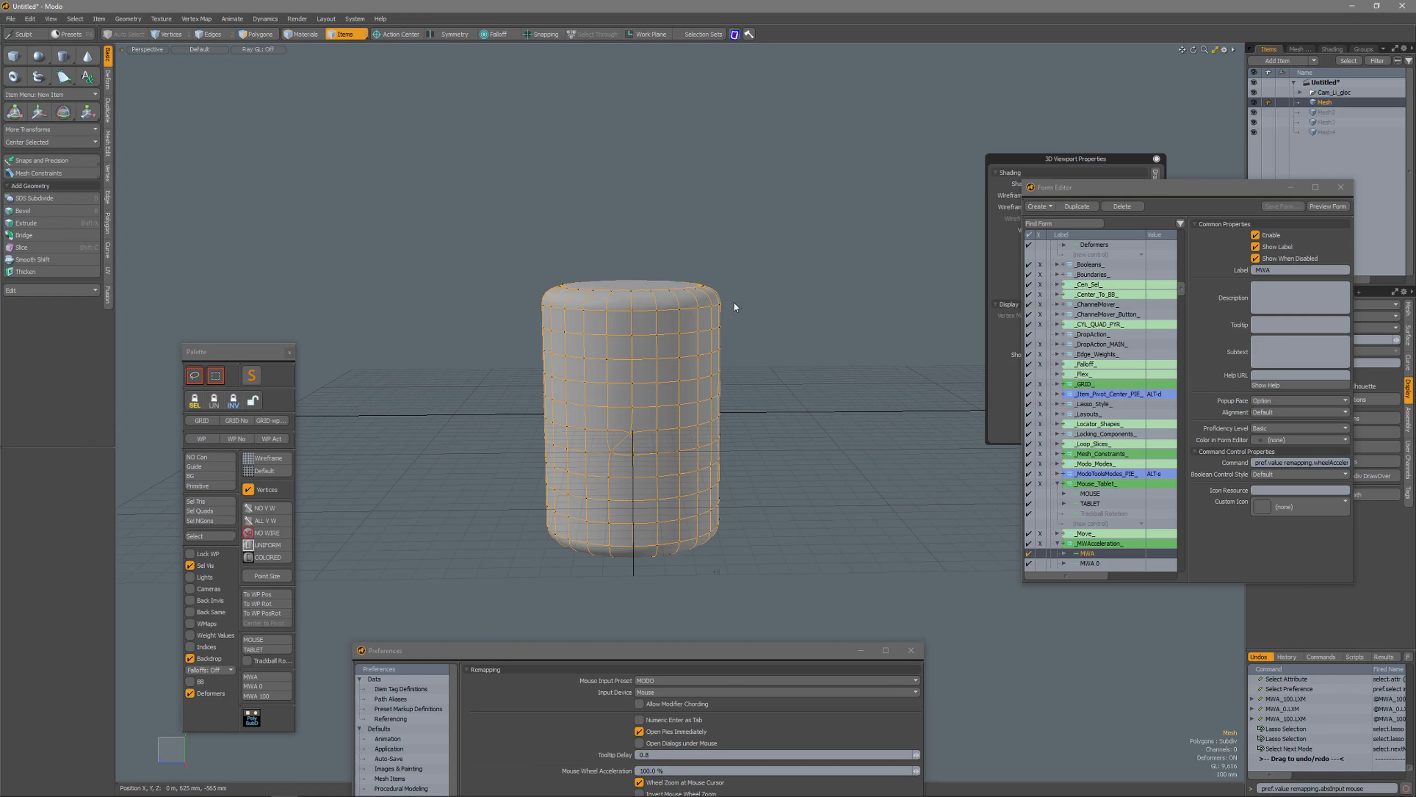
key("space")
right_click_drag(771, 257, 631, 409)
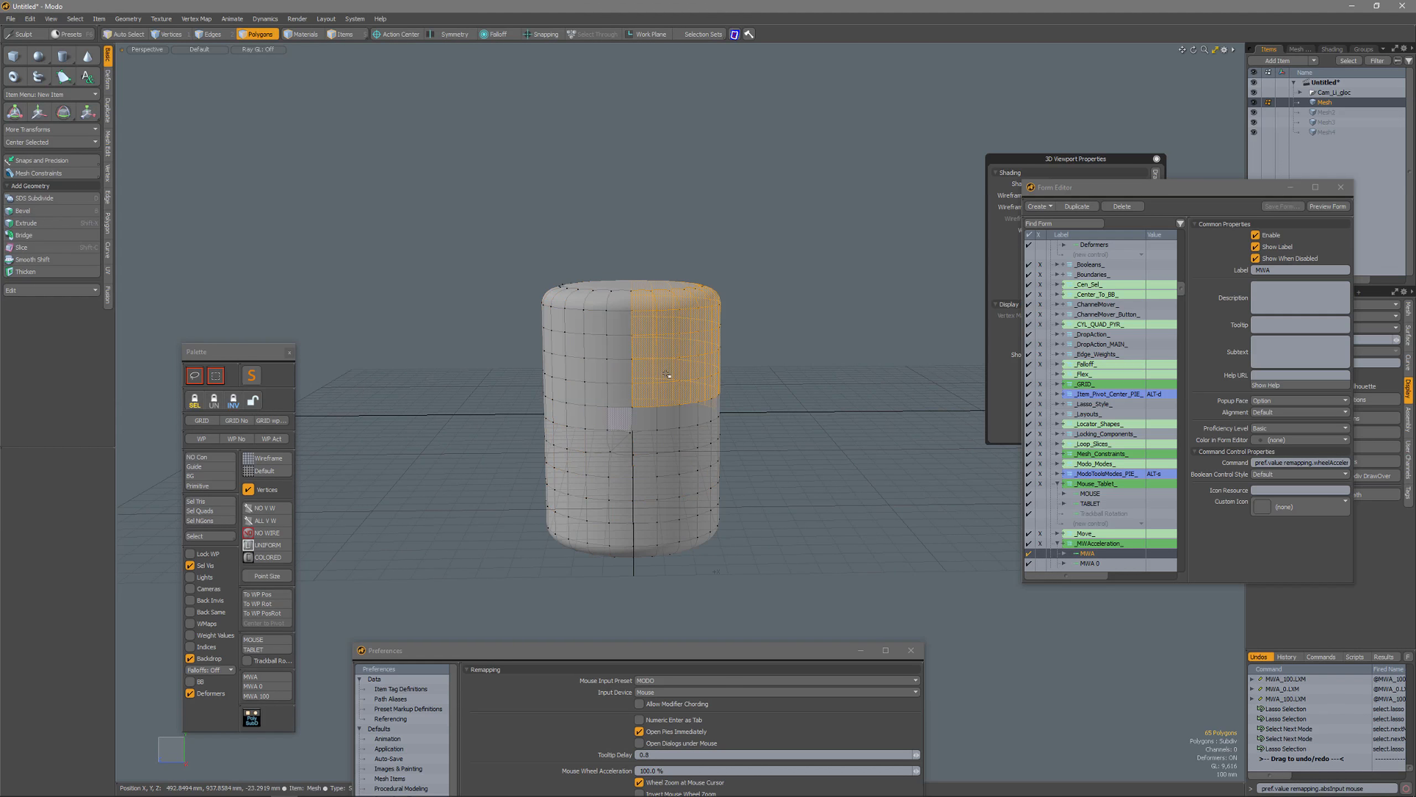
right_click_drag(751, 280, 670, 349)
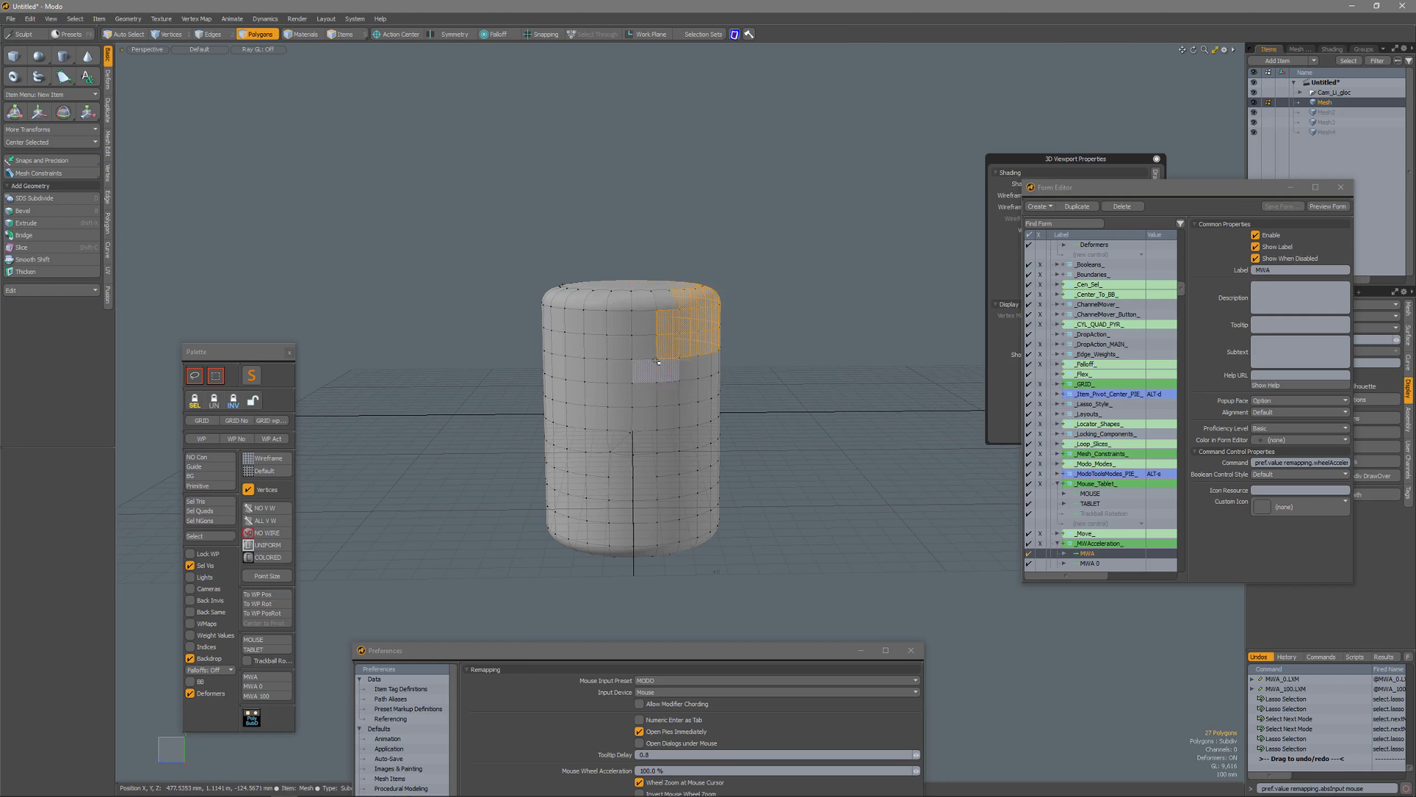
Step: Test alternating wheel zoom at 100% acceleration with repeated lasso selections of polygons on the cylinder's upper part
scroll(672, 347, "down", 3)
scroll(712, 322, "down", 2)
scroll(712, 322, "up", 5)
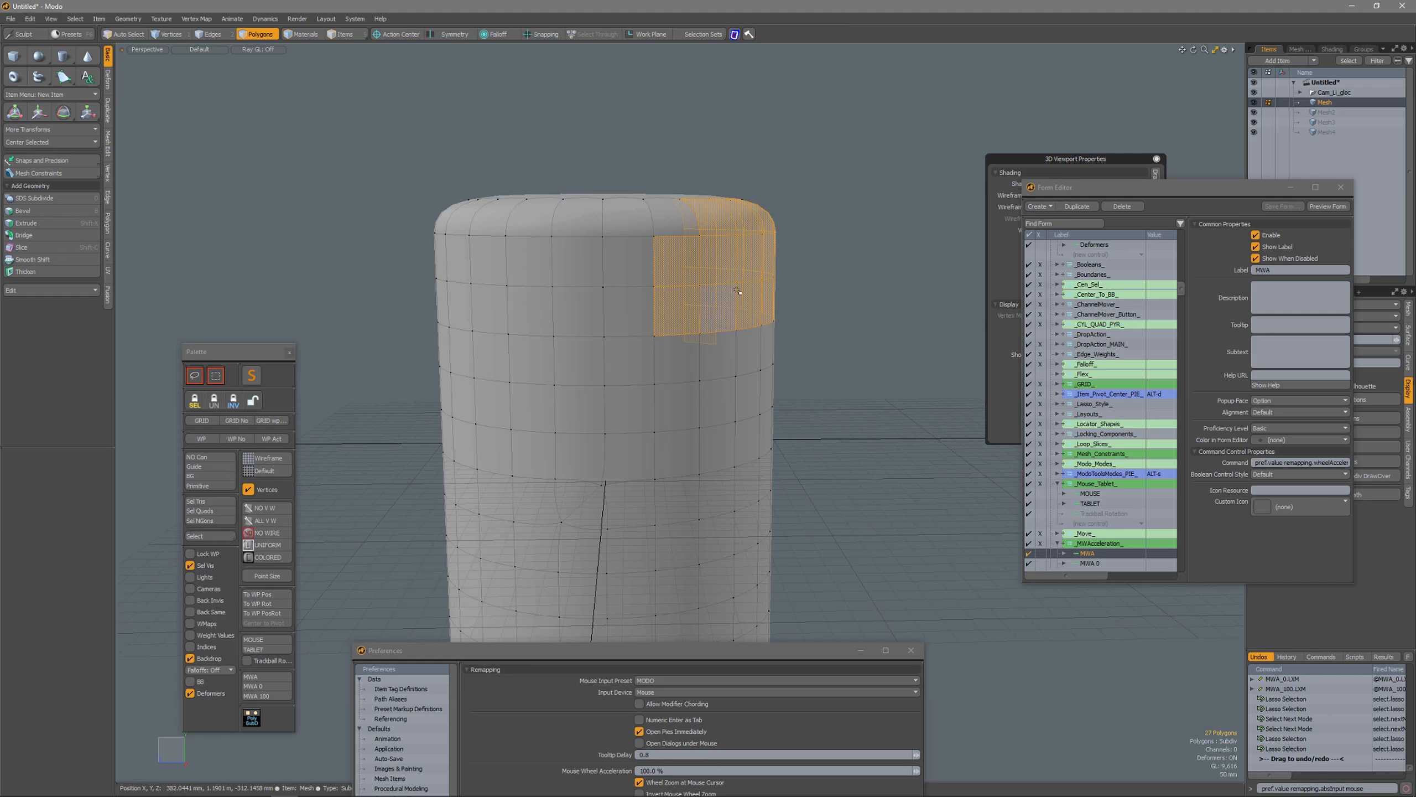
mouse_move(828, 190)
right_mouse_down()
mouse_move(595, 369)
mouse_move(681, 302)
right_mouse_up()
scroll(596, 368, "up", 3)
mouse_move(901, 127)
right_mouse_down()
mouse_move(886, 162)
mouse_move(568, 395)
right_mouse_up()
scroll(796, 261, "down", 3)
left_click_drag(796, 261, 719, 289, "alt+shift")
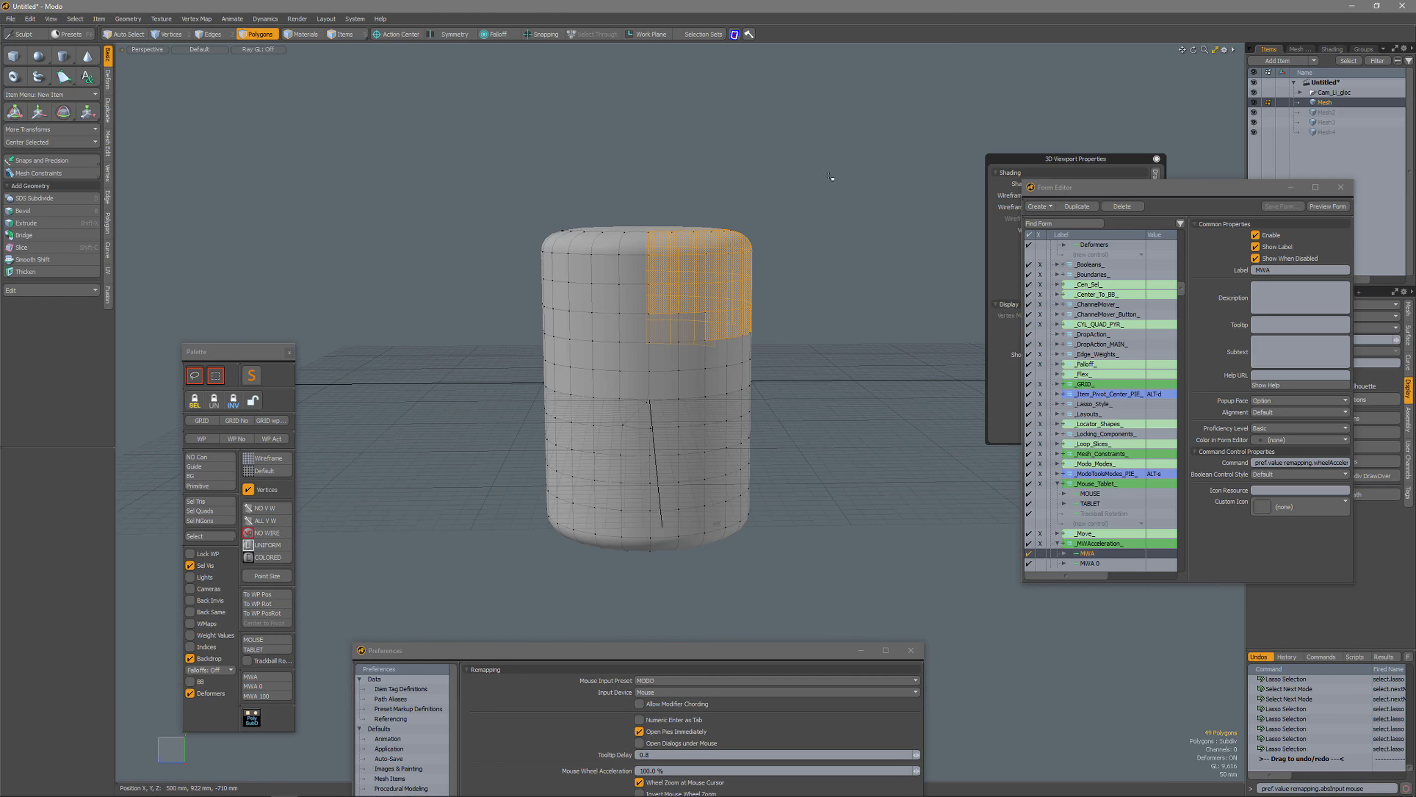
mouse_move(836, 173)
right_mouse_down()
mouse_move(667, 315)
mouse_move(577, 345)
right_mouse_up()
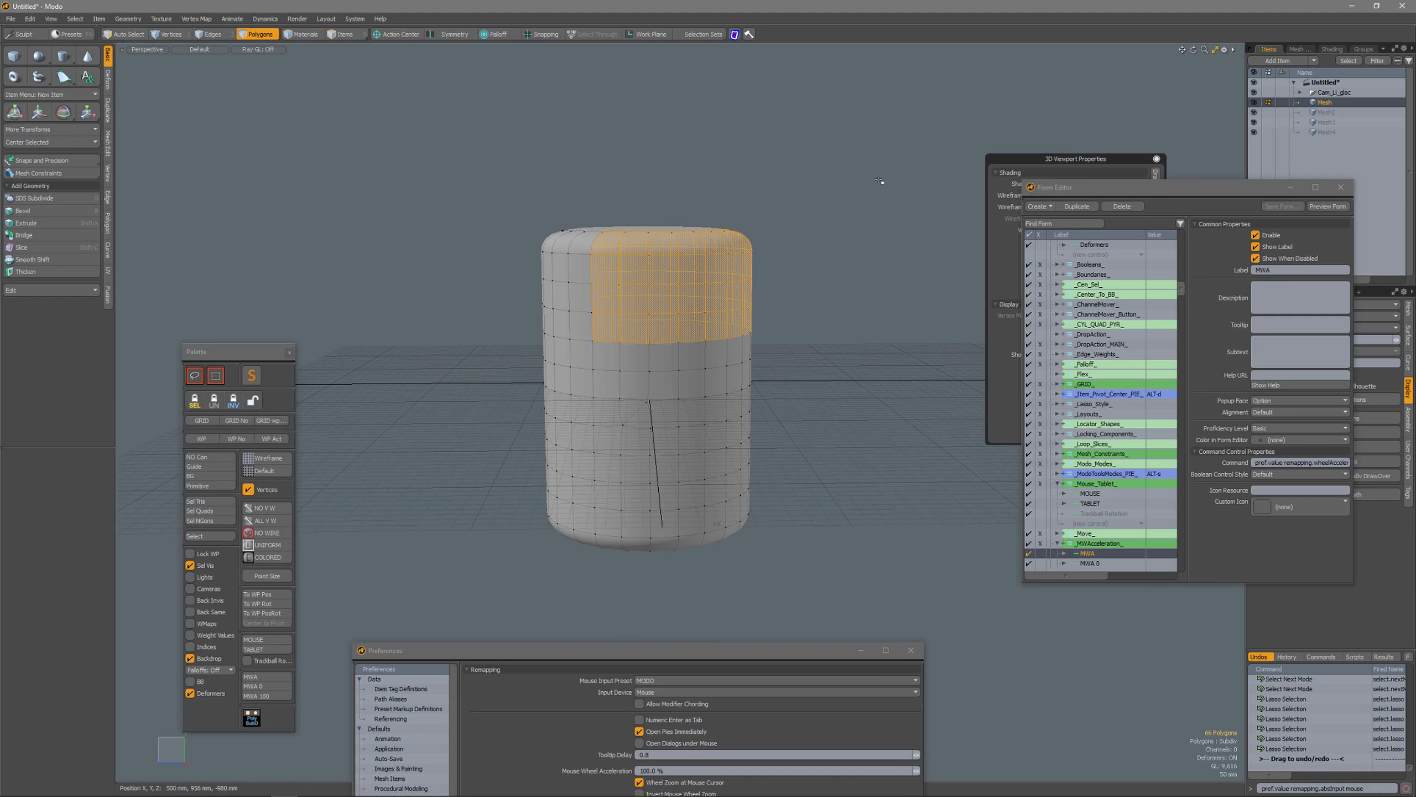
right_click_drag(881, 183, 561, 370)
right_click_drag(831, 193, 555, 373)
right_click_drag(752, 223, 642, 329)
right_click_drag(824, 197, 579, 355)
scroll(580, 355, "up", 3)
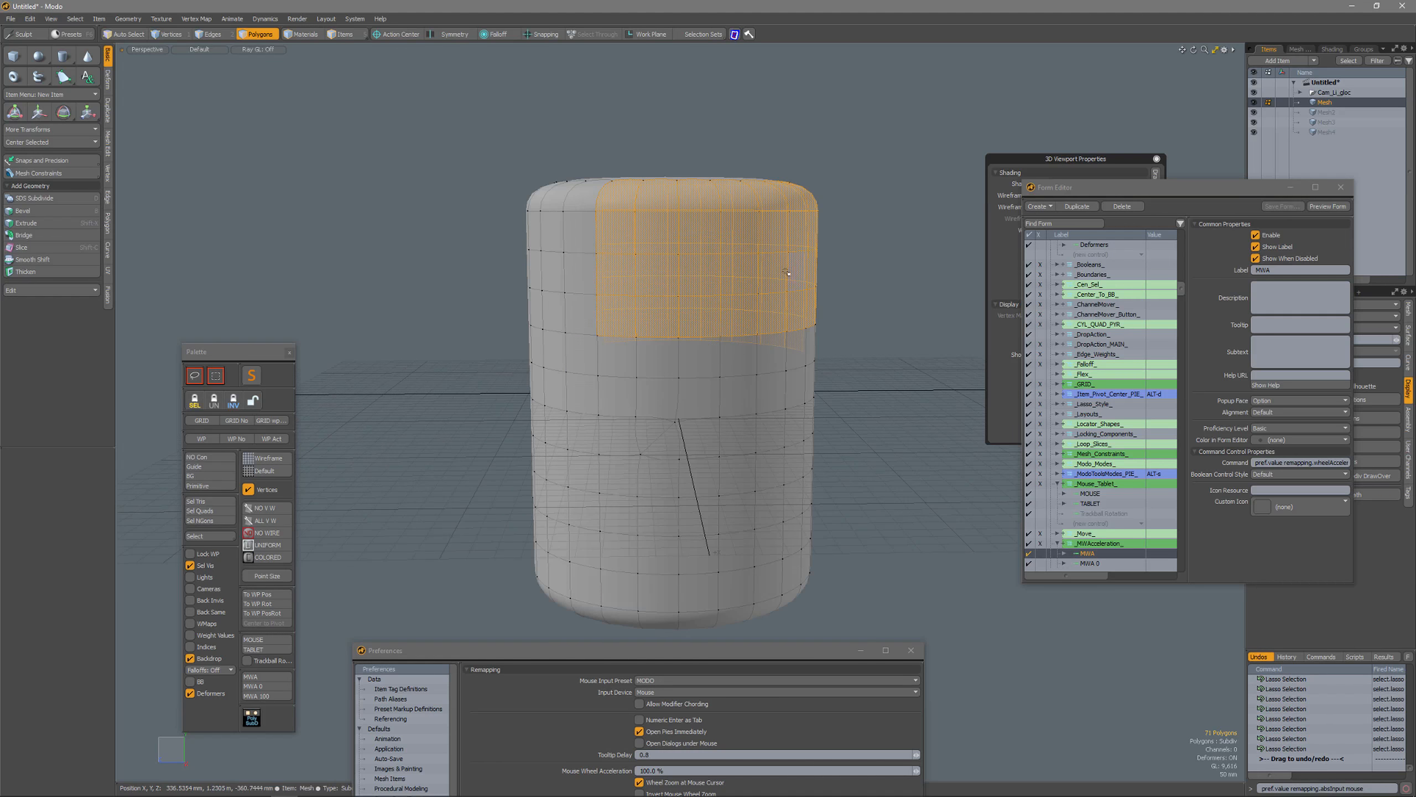
scroll(875, 201, "down", 3)
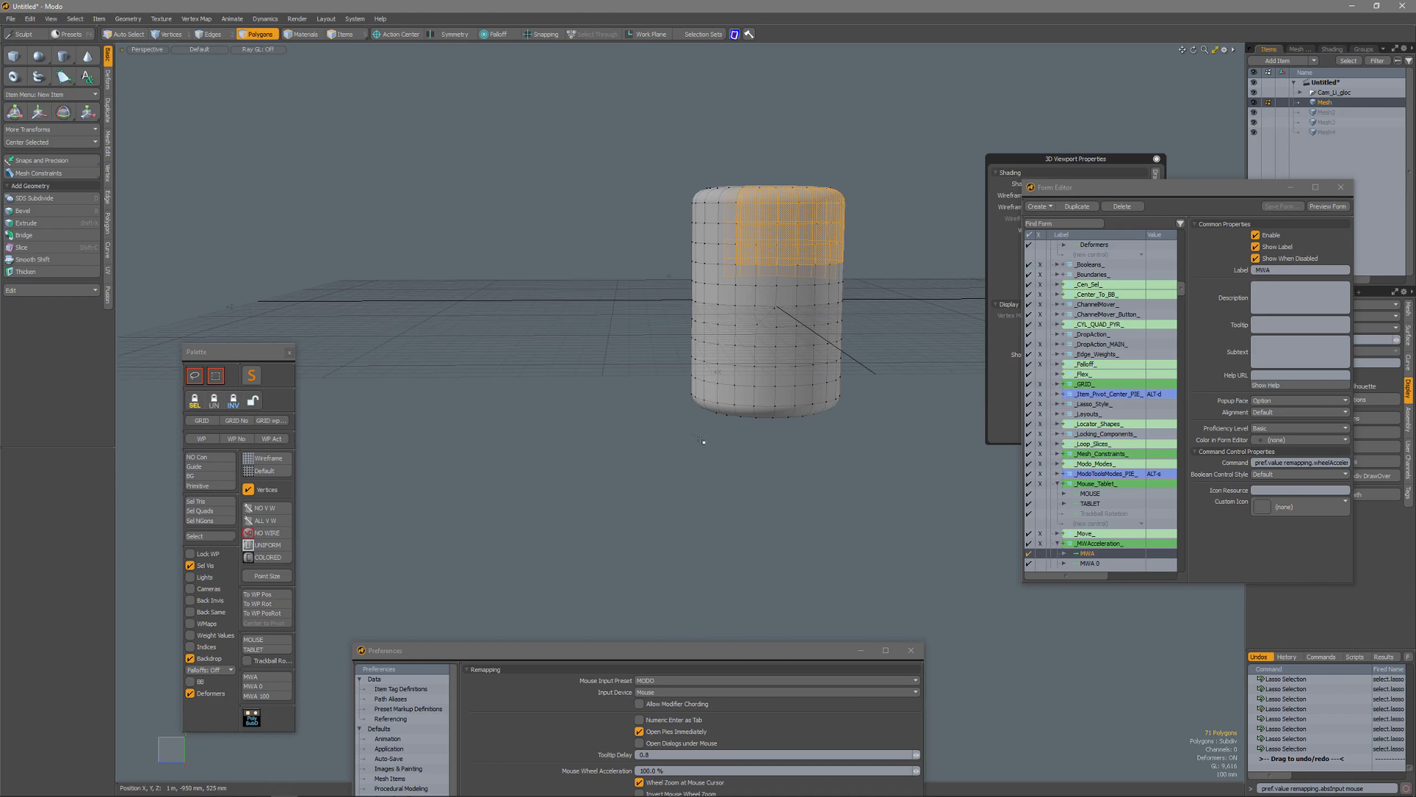
left_click_drag(851, 325, 737, 385, "alt+shift")
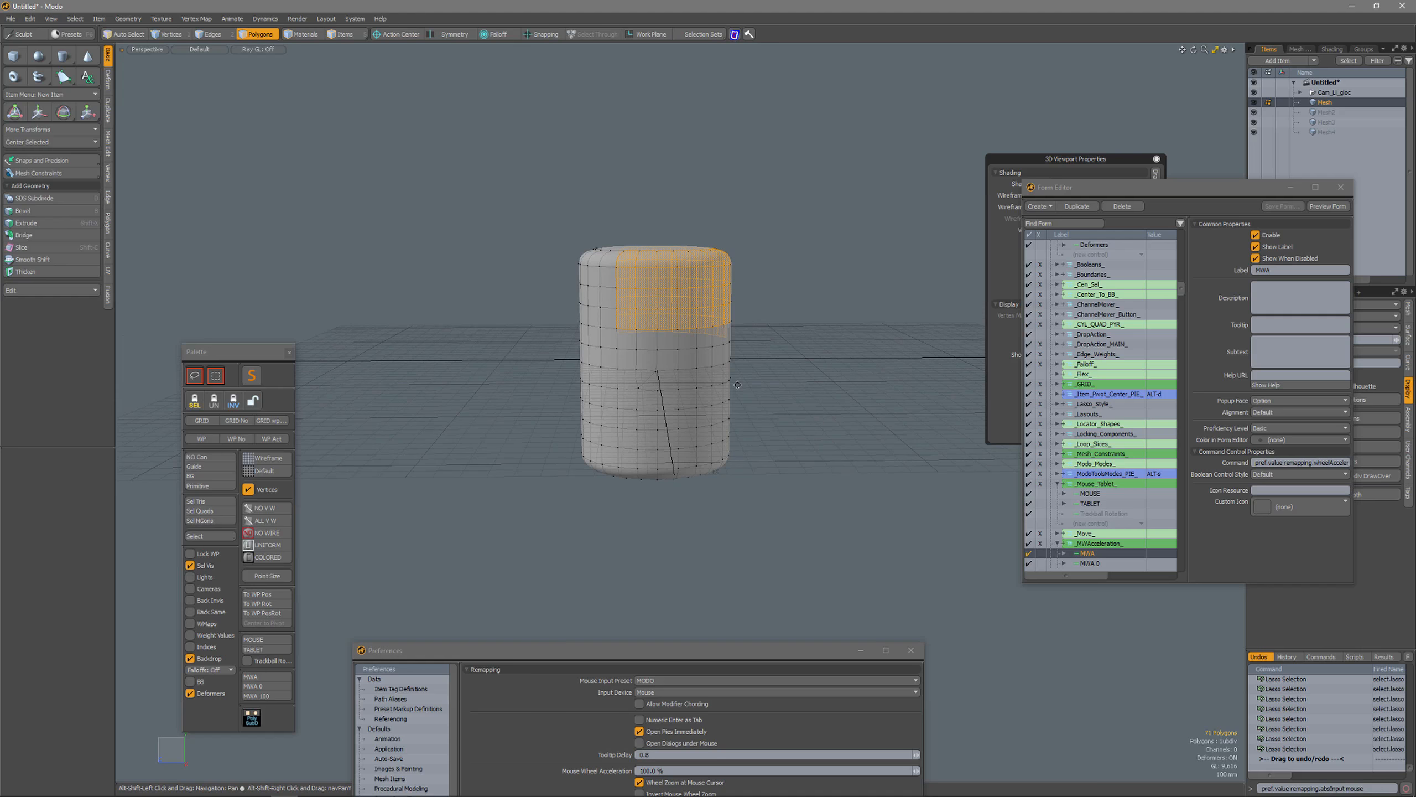
Step: Set Mouse Wheel Acceleration to 0%, drop the polygon selection, and start a render Preview to test zooming in it
left_click(268, 687)
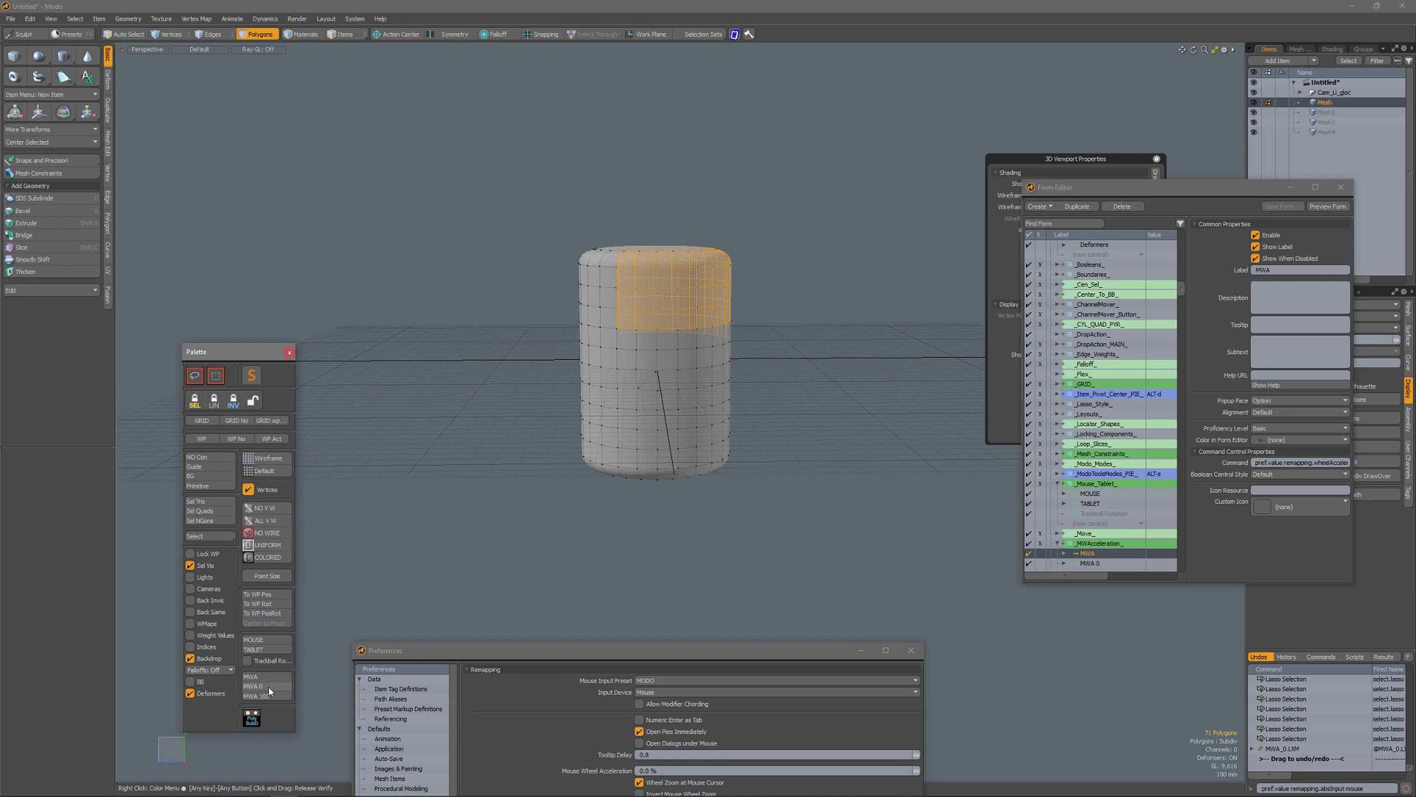
left_click(784, 288)
key("F8")
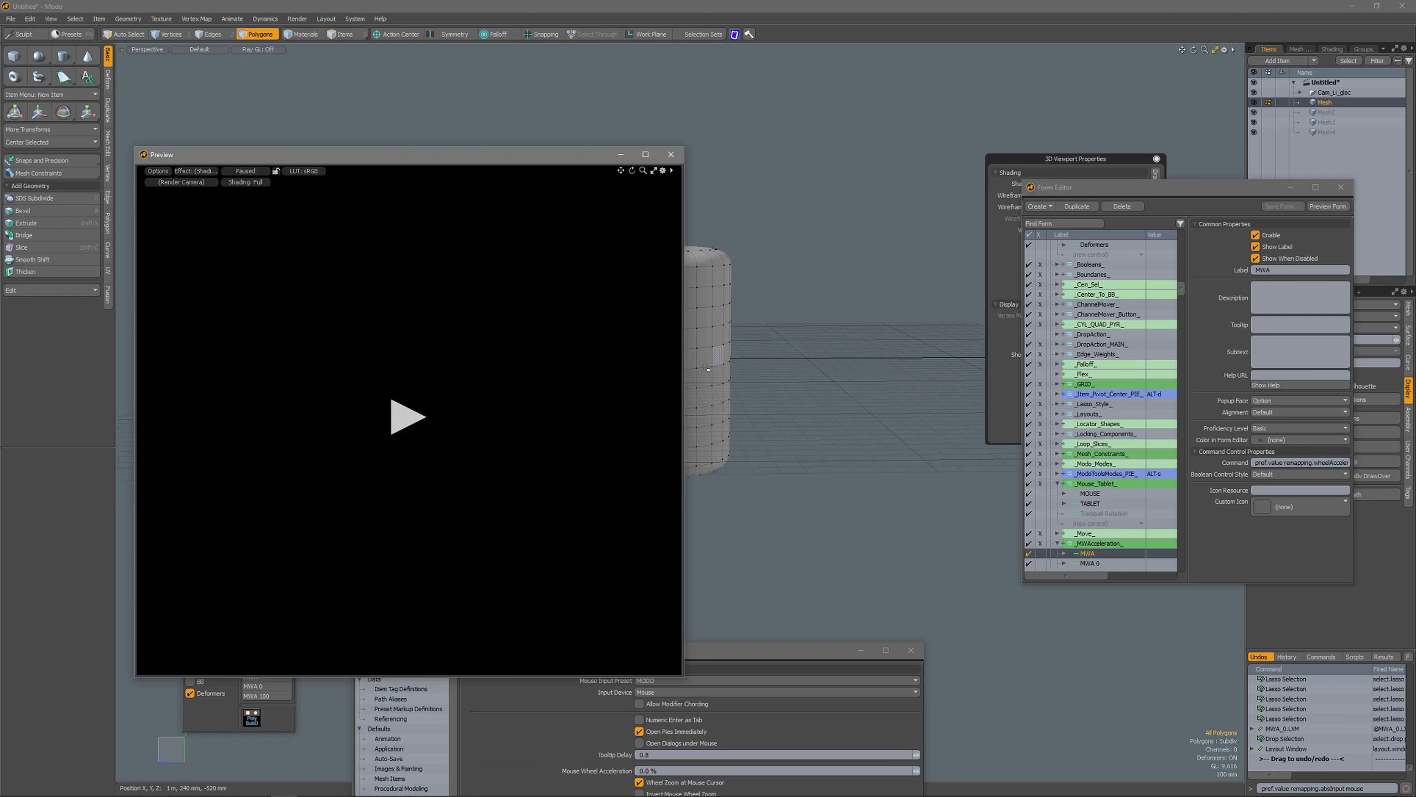
left_click(410, 415)
left_click_drag(568, 156, 946, 142)
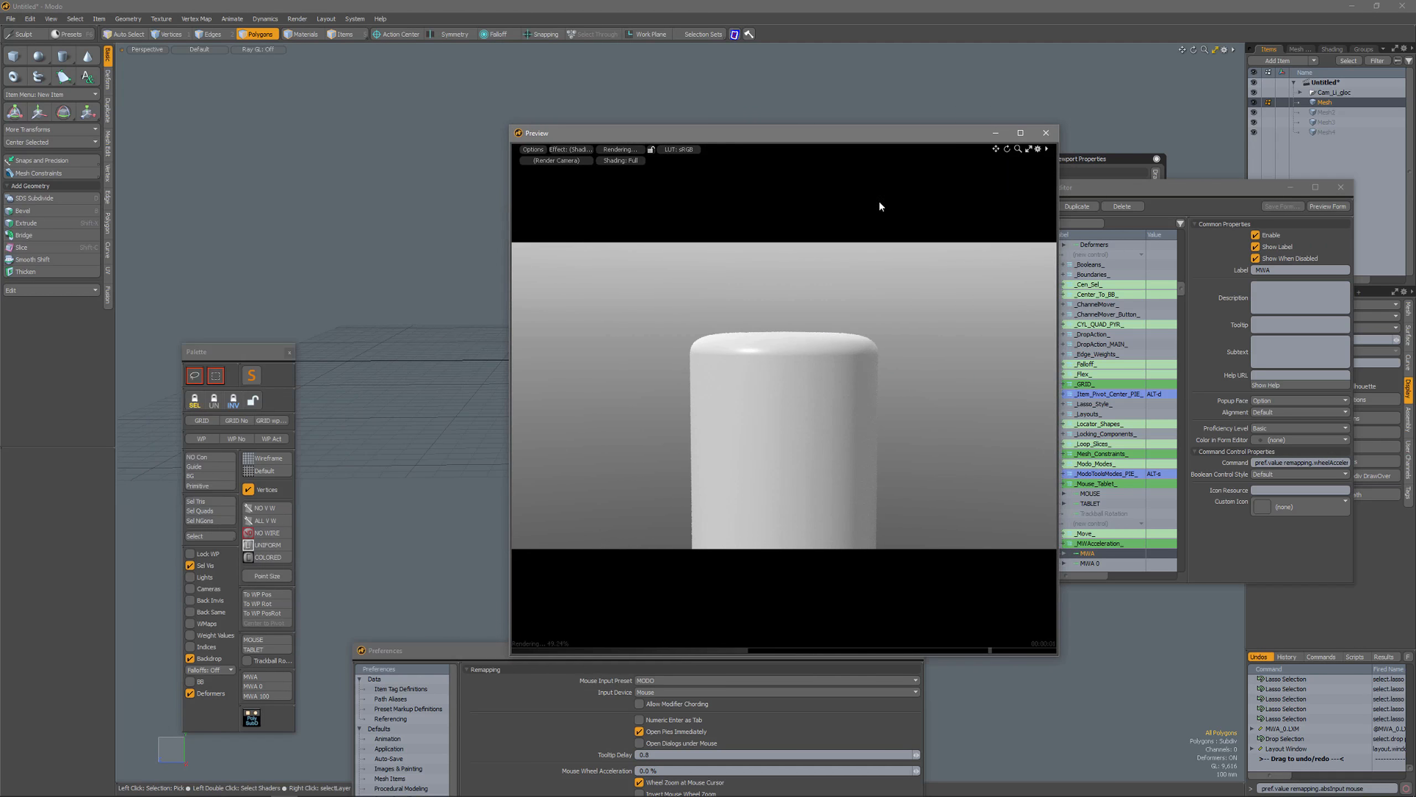
scroll(795, 358, "up", 8)
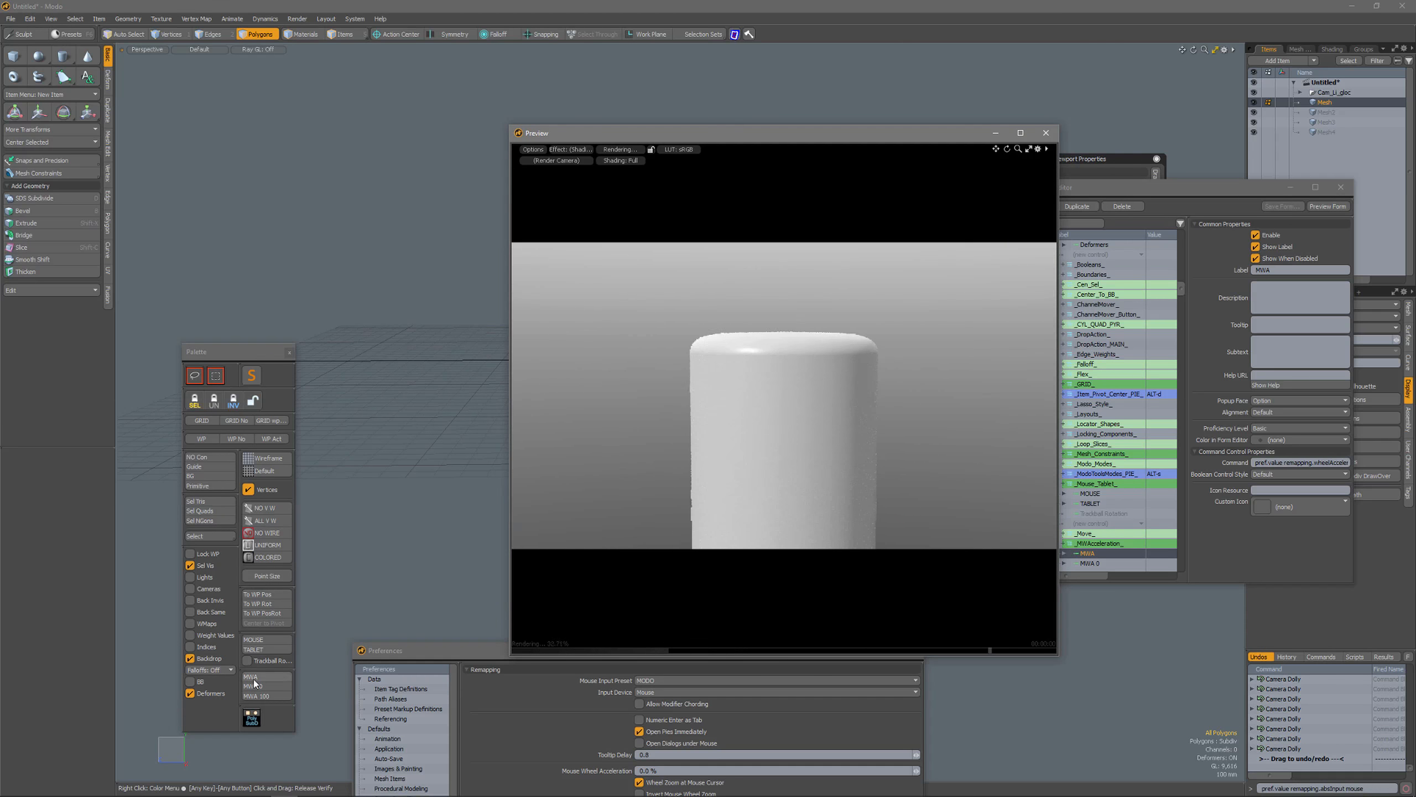
Step: Set Mouse Wheel Acceleration to 100% from the palette and test zooming in and out in the render Preview
left_click(263, 696)
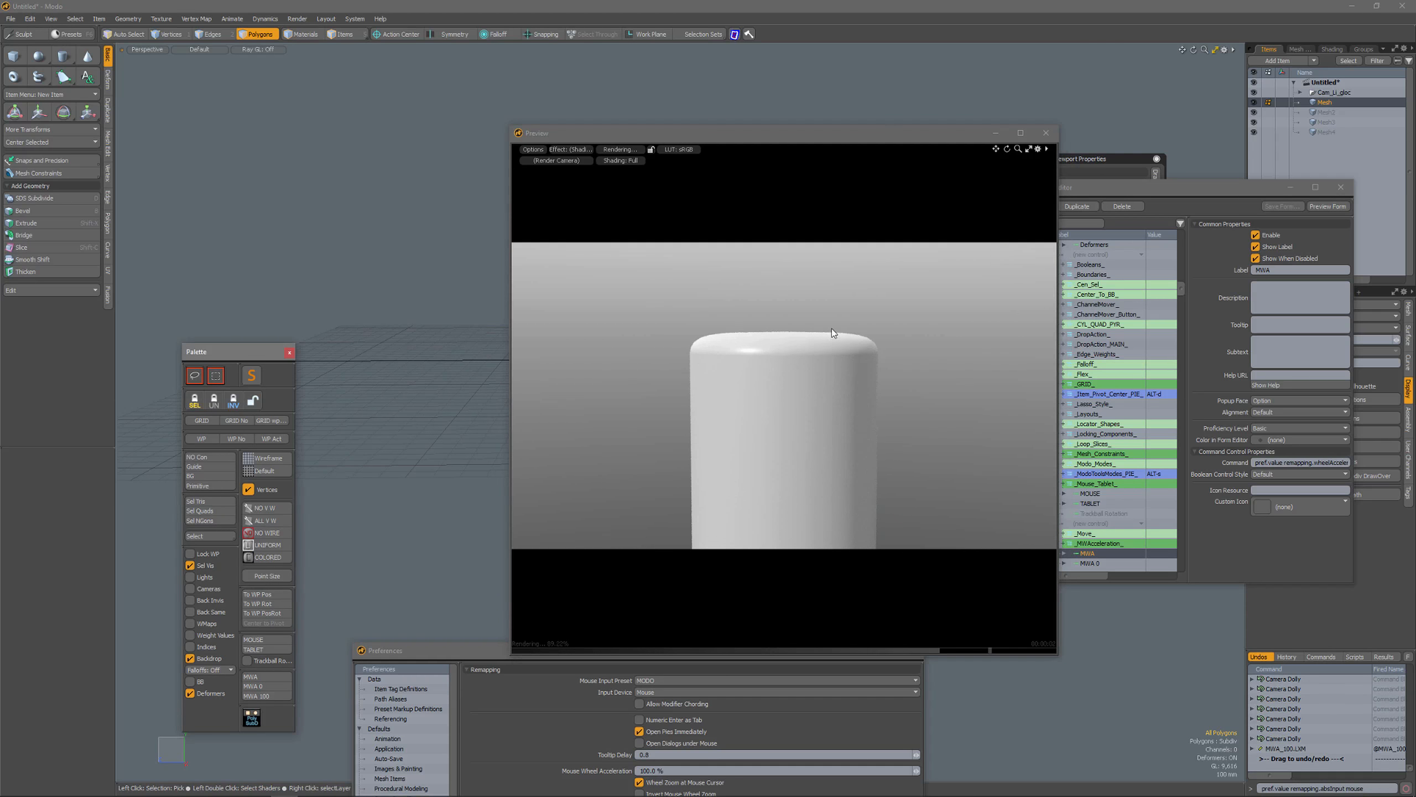
scroll(804, 385, "up", 6)
scroll(803, 385, "down", 6)
scroll(803, 383, "down", 4)
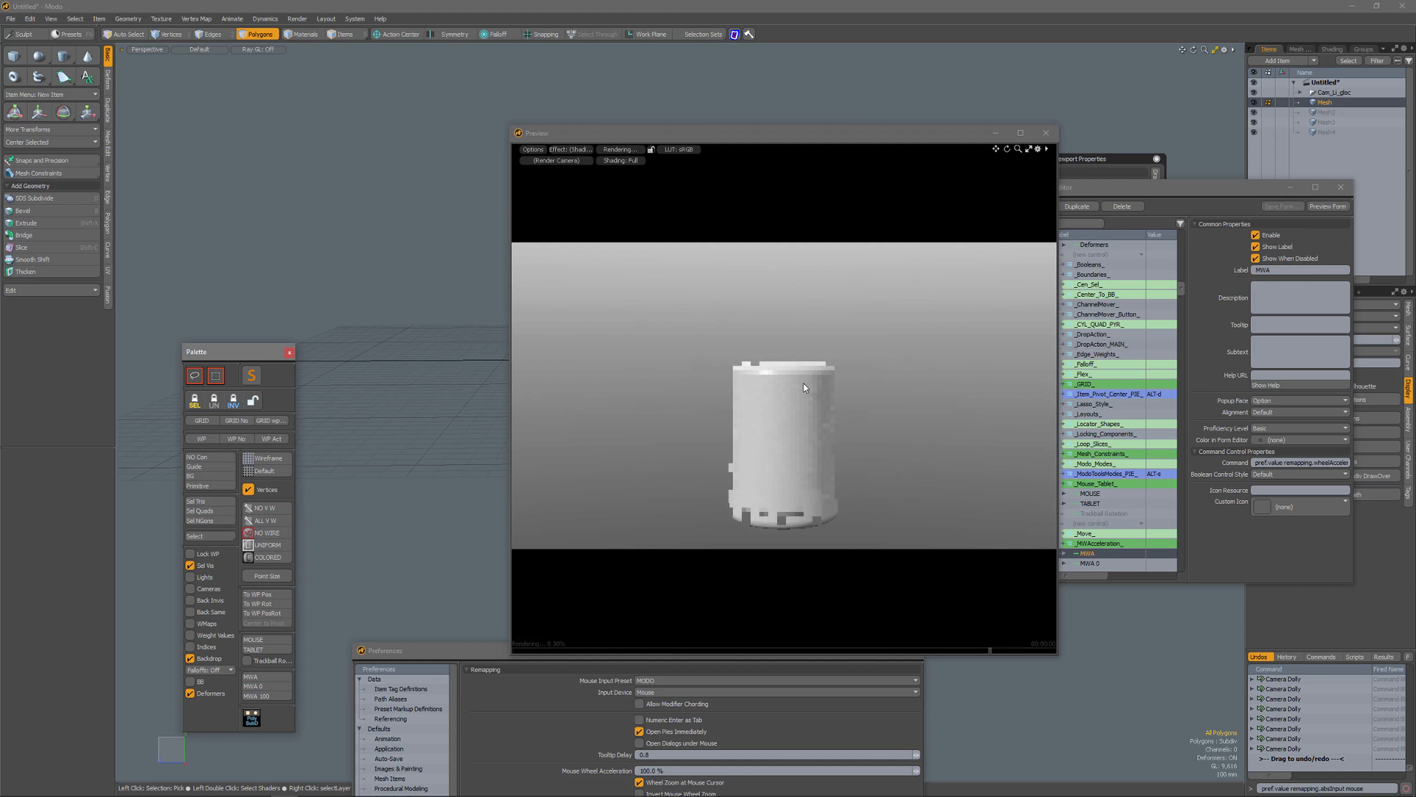
scroll(803, 383, "up", 6)
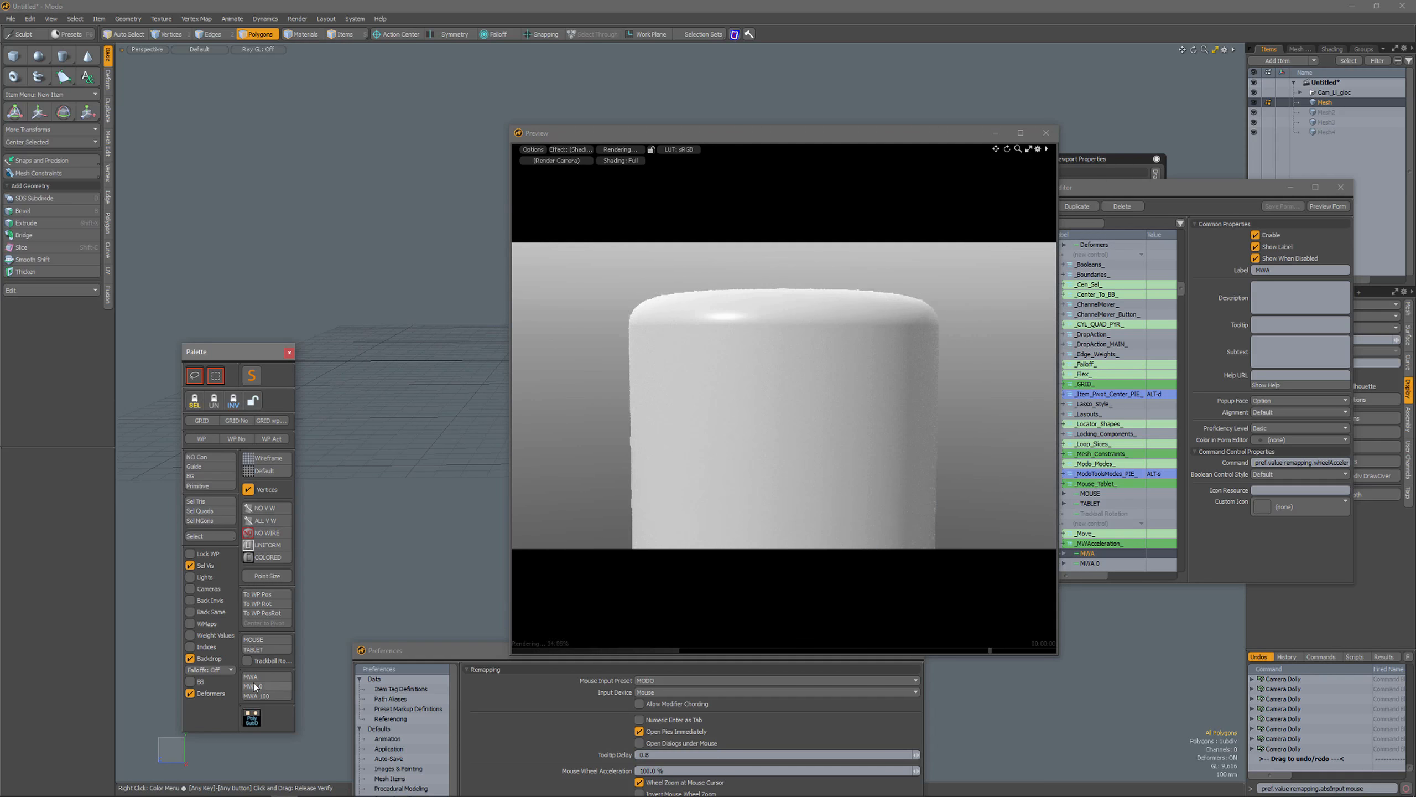
Step: Set Mouse Wheel Acceleration back to 0%, test zooming in the render Preview, and close it
left_click(263, 686)
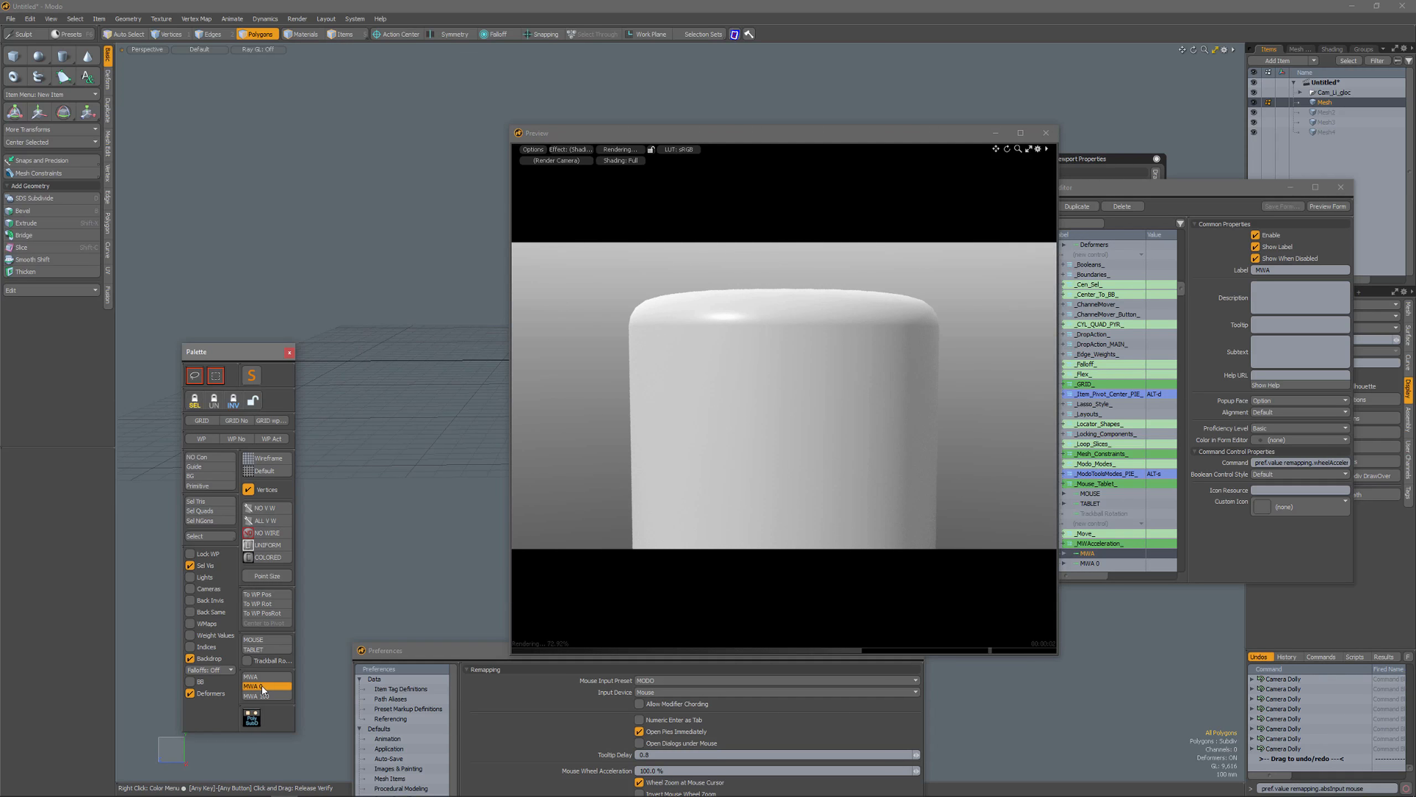
scroll(817, 322, "up", 10)
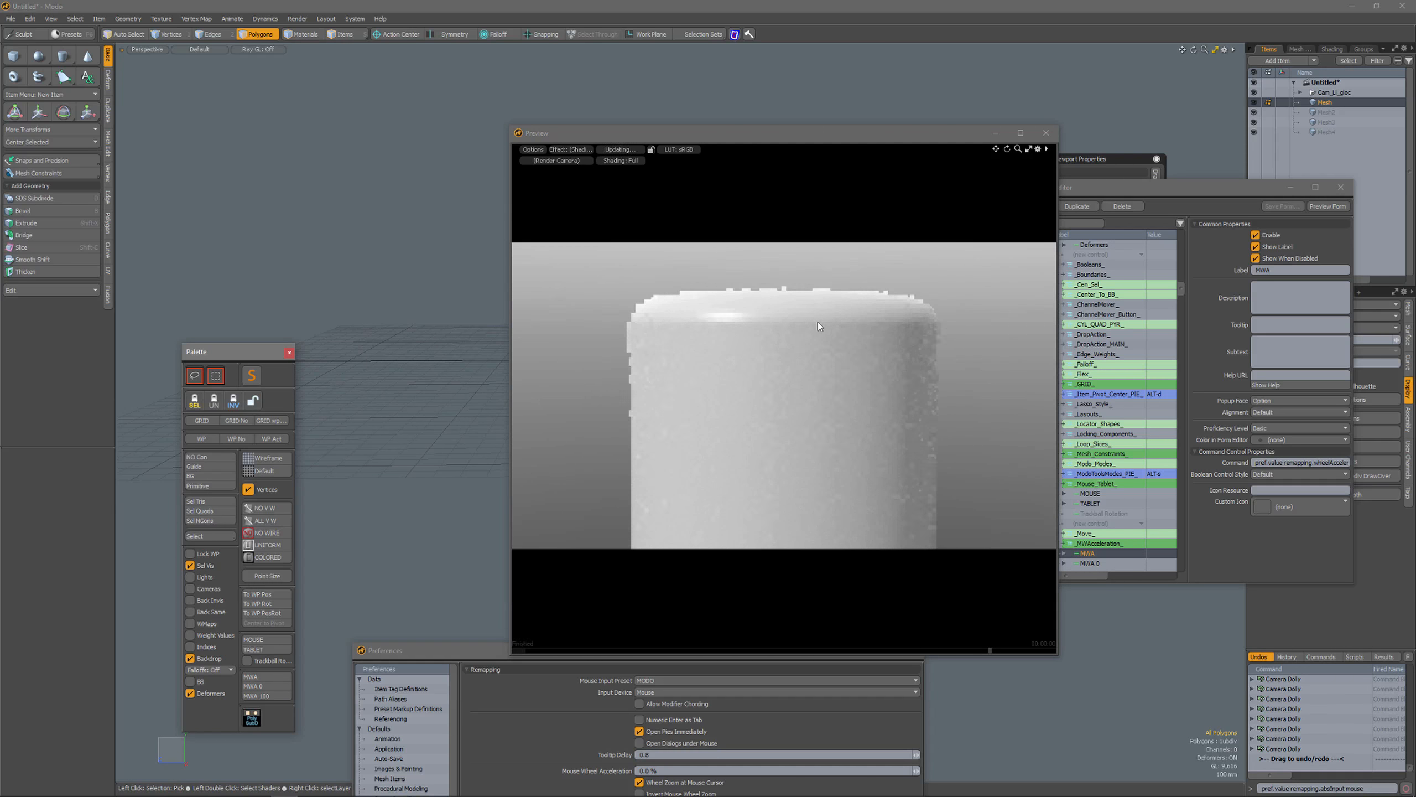
left_click(1045, 133)
left_click_drag(869, 329, 741, 357, "alt")
scroll(719, 368, "up", 5)
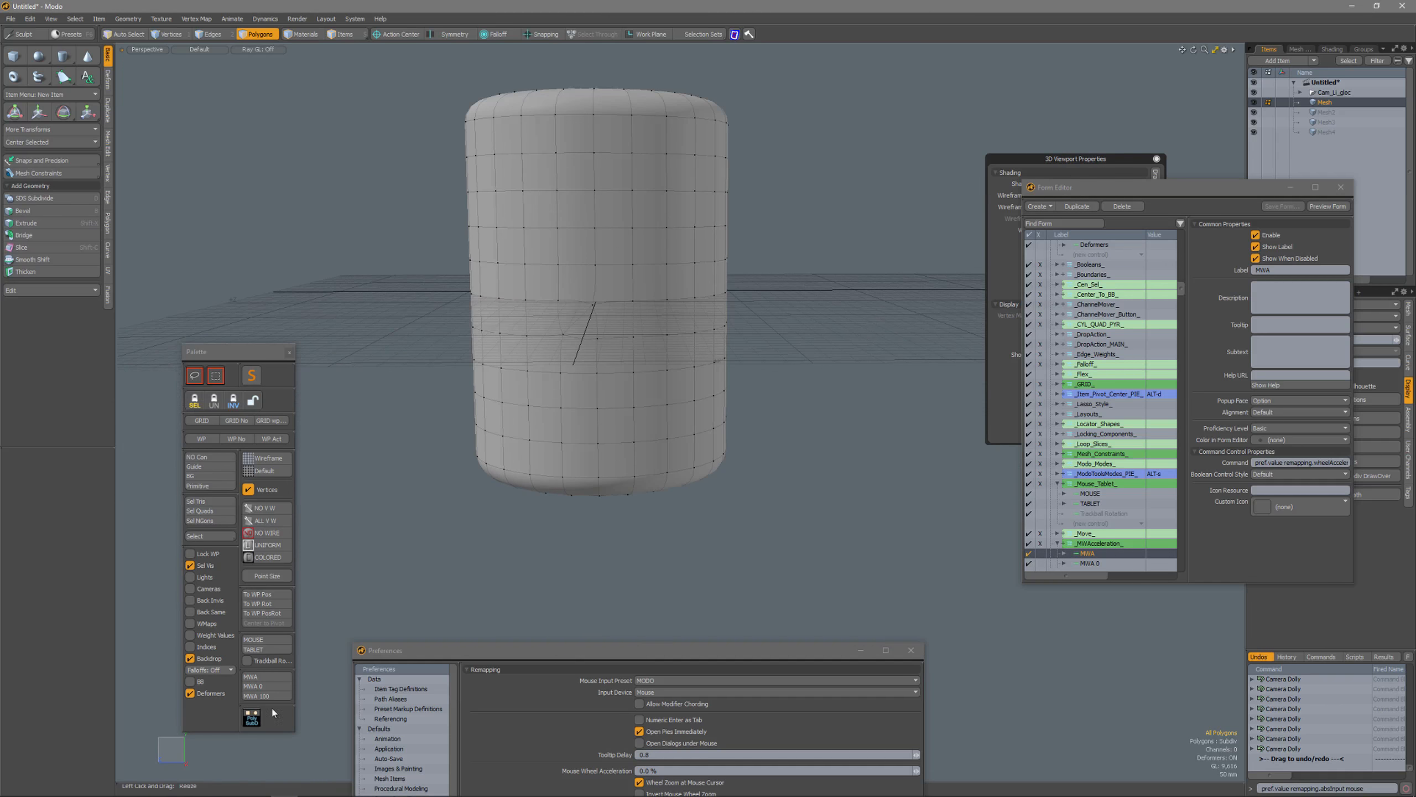
Step: Paint-select the cylinder's top cap and a vertical strip of side polygons, testing the palette's retain-selection subdivision toggle before and after
left_click(251, 721)
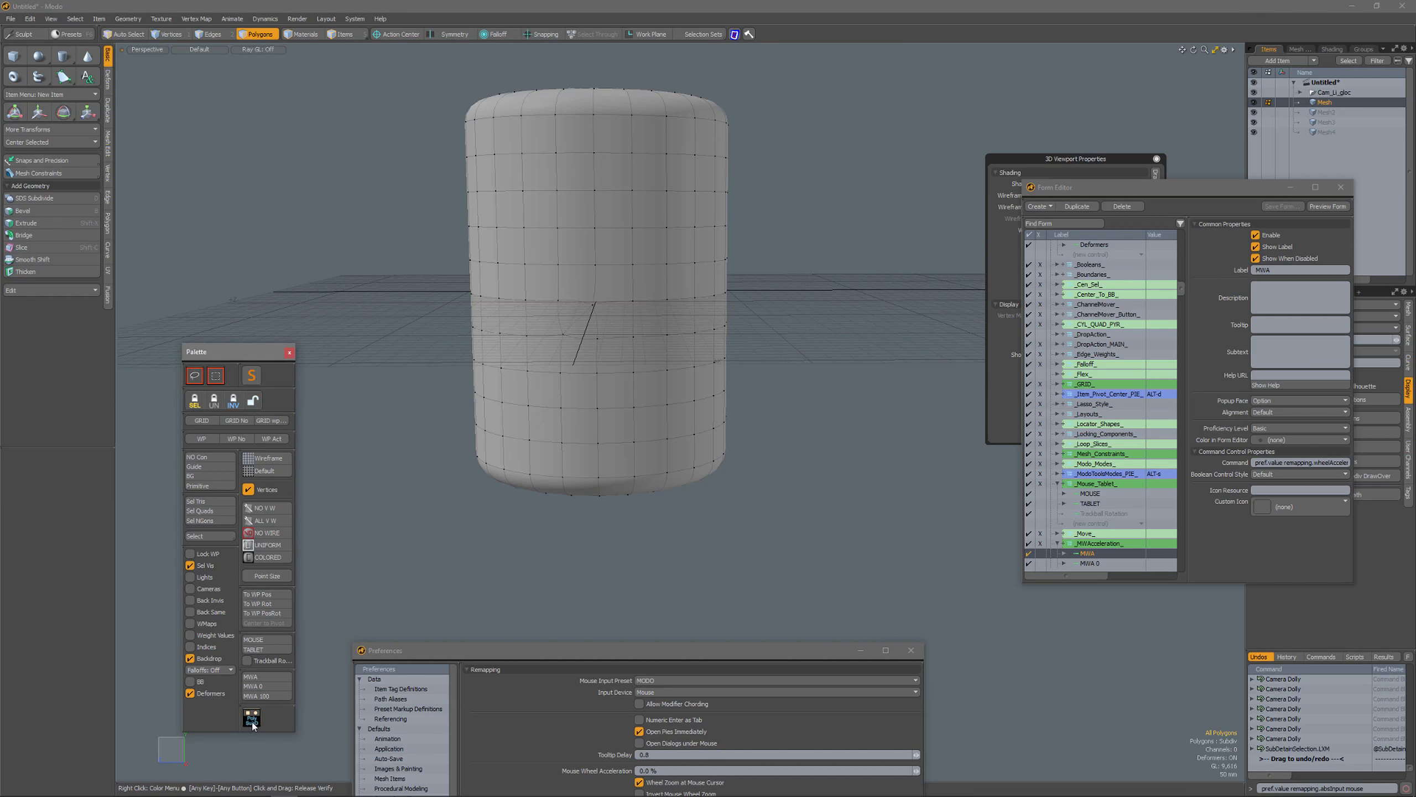
left_click(252, 721)
left_click_drag(648, 214, 629, 246, "alt")
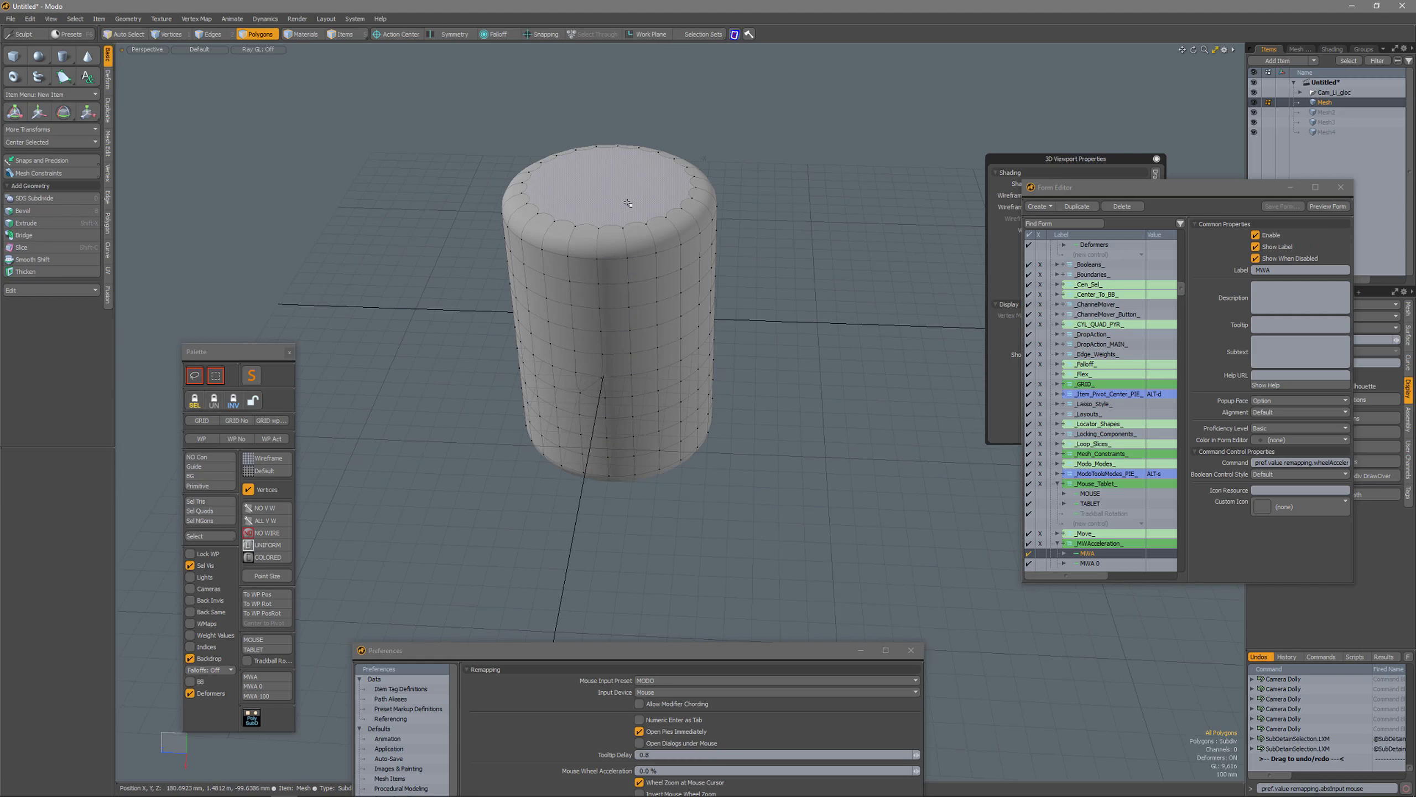
middle_click_drag(630, 205, 643, 365)
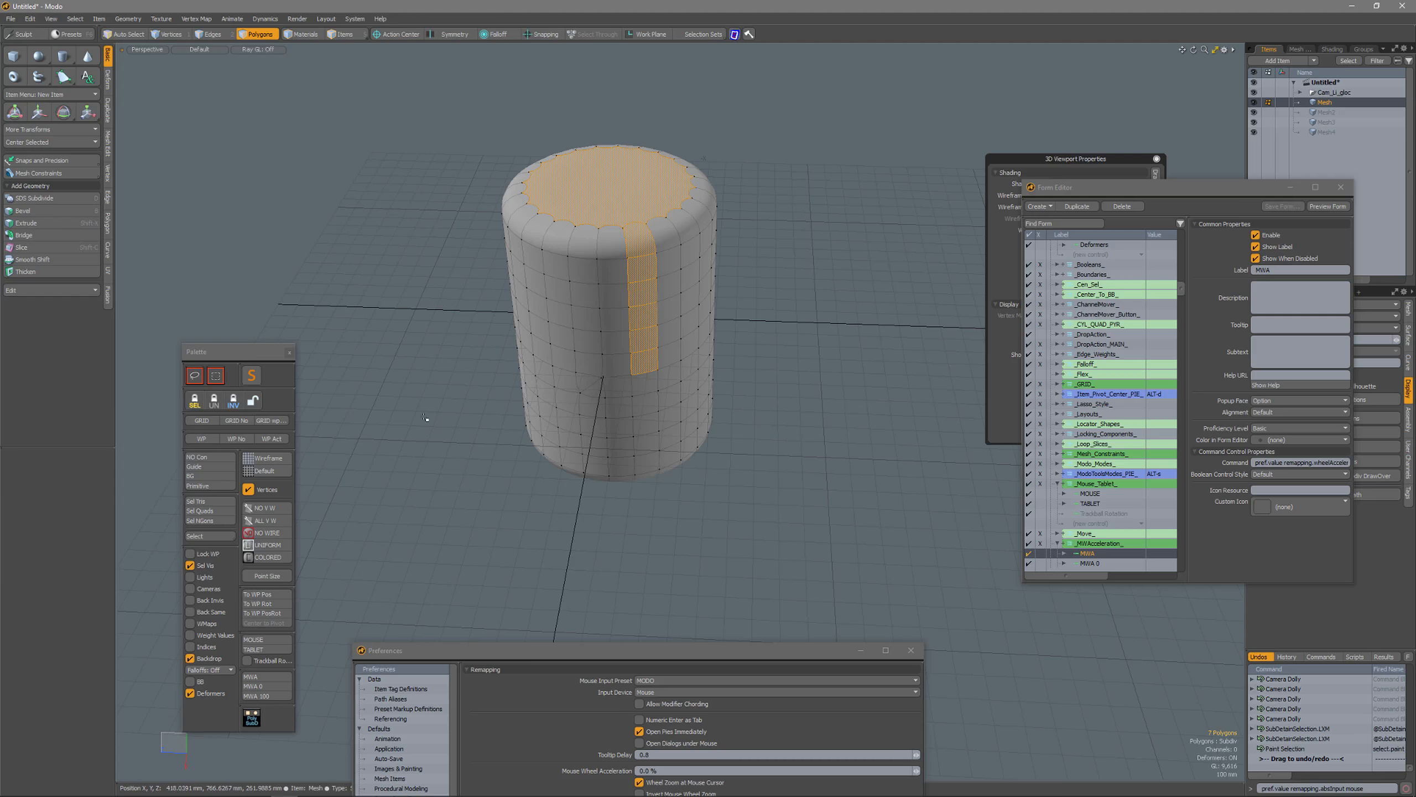
left_click(252, 718)
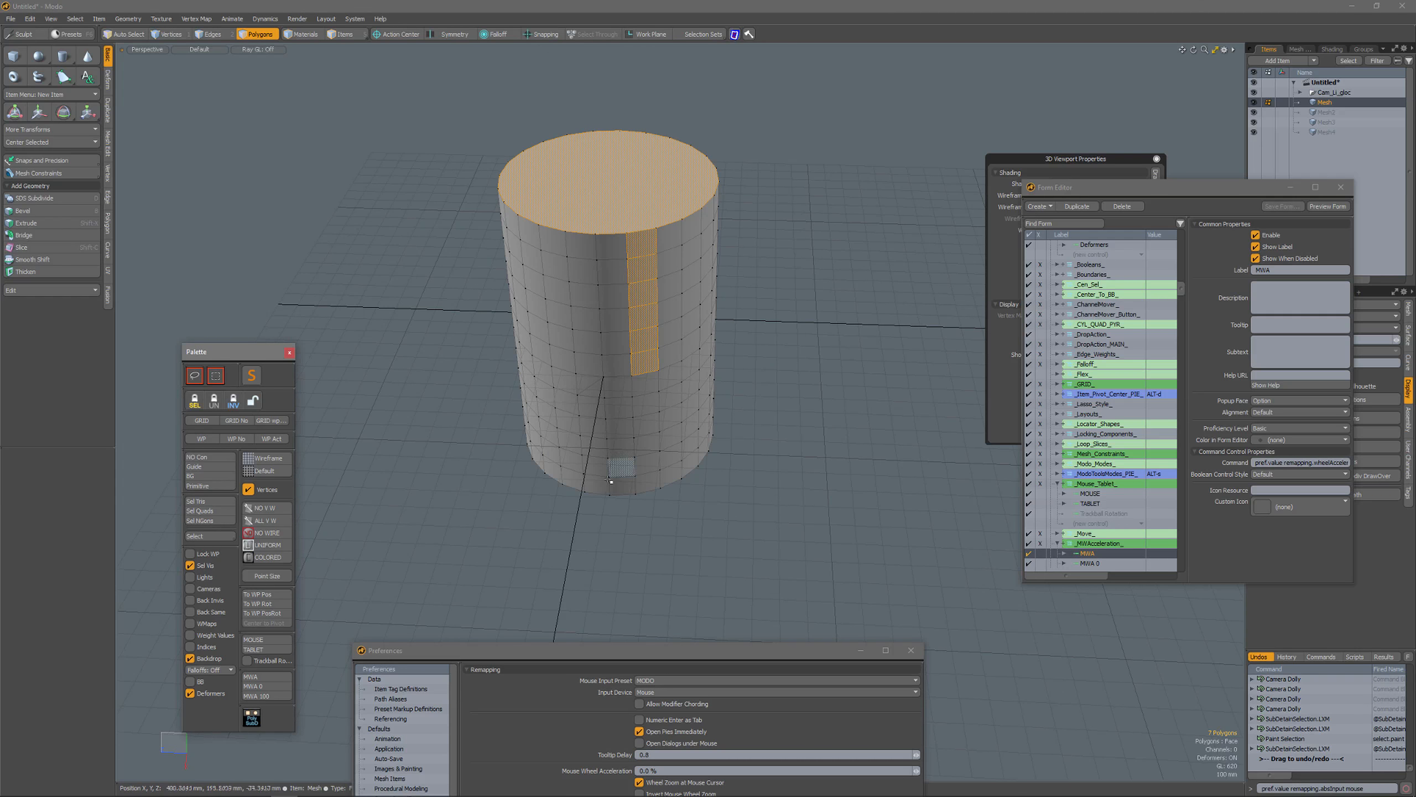
left_click(252, 718)
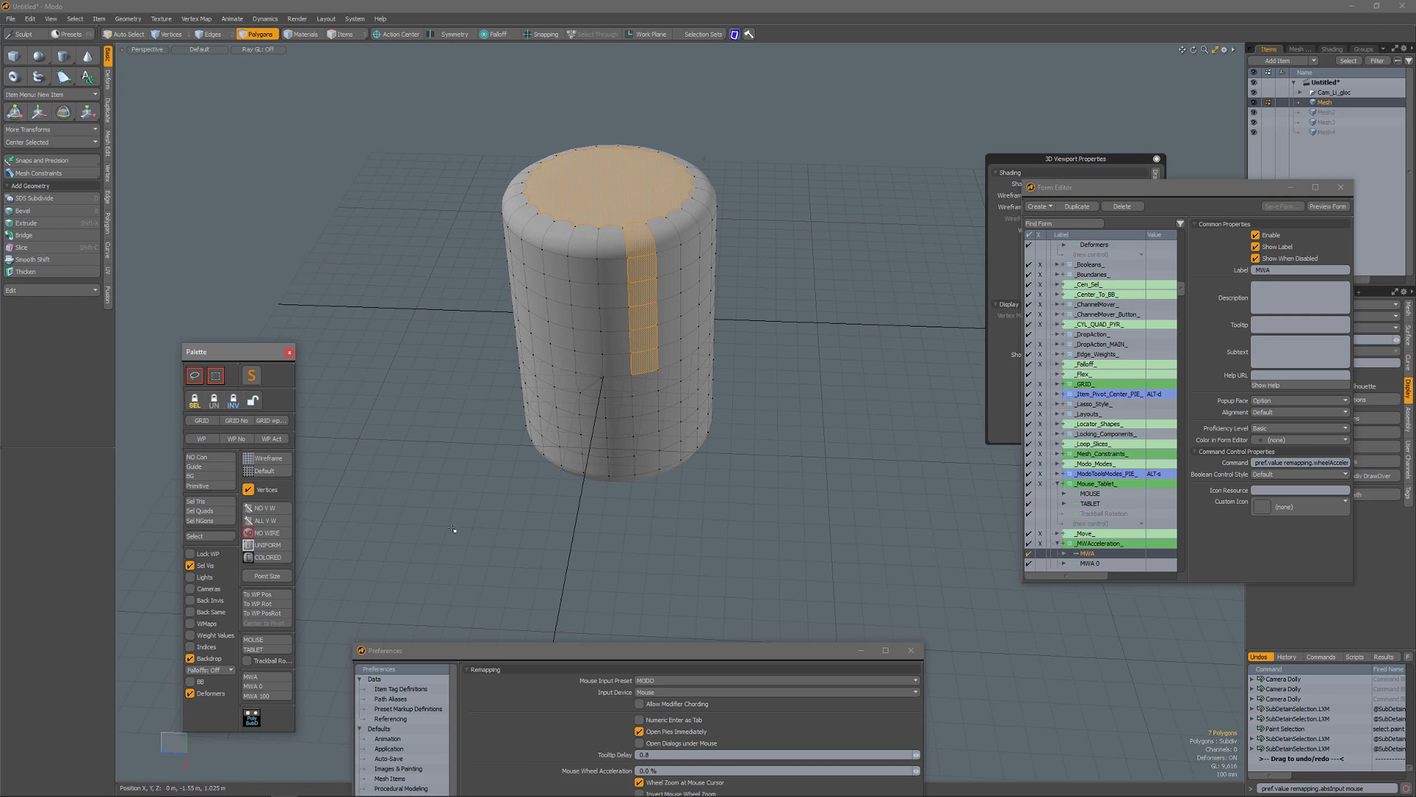
Step: Lasso-select the cylinder's upper-right vertices and test the regular subdivision toggle on and off in vertex mode
key("space")
right_click_drag(759, 152, 585, 284)
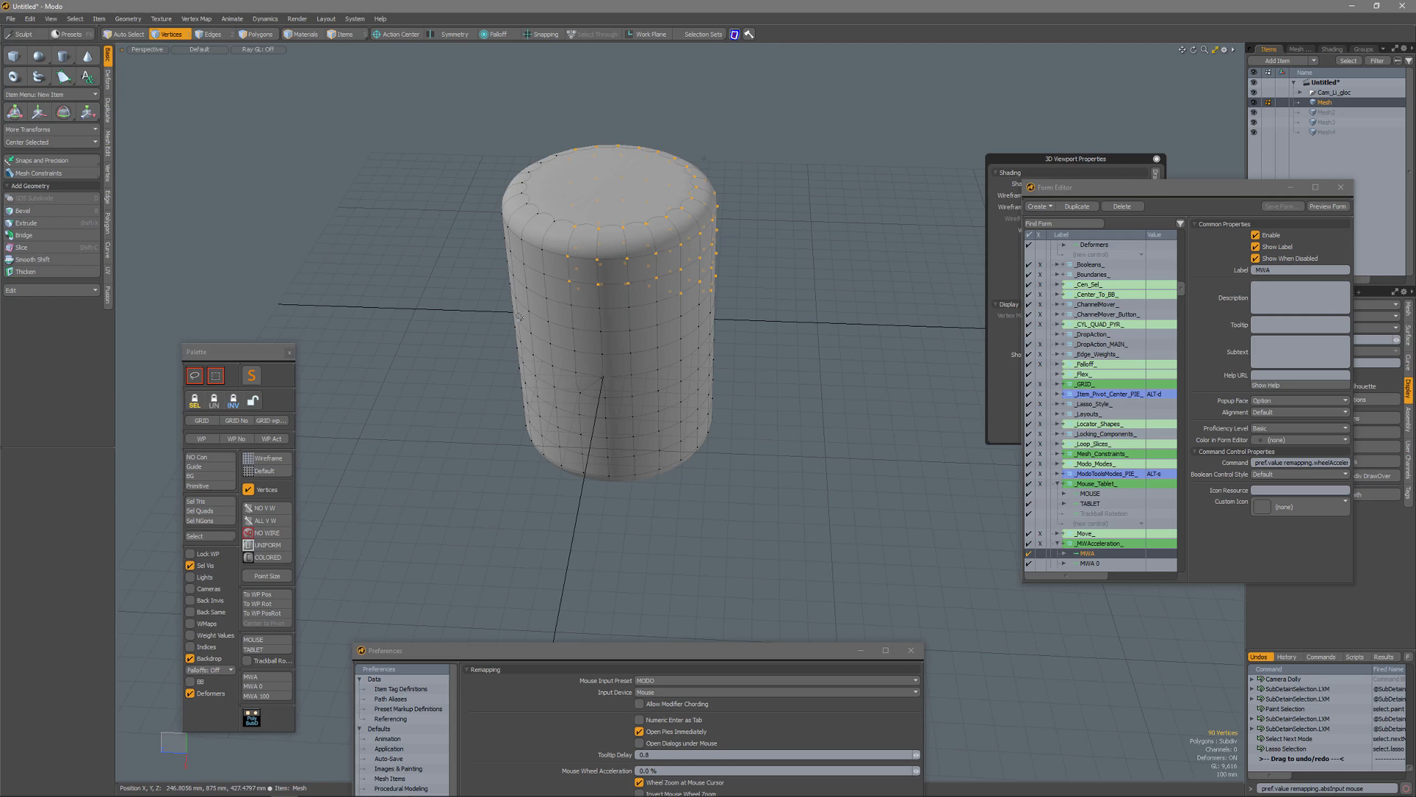
key("Tab")
key("Tab")
key("Tab")
key("Tab")
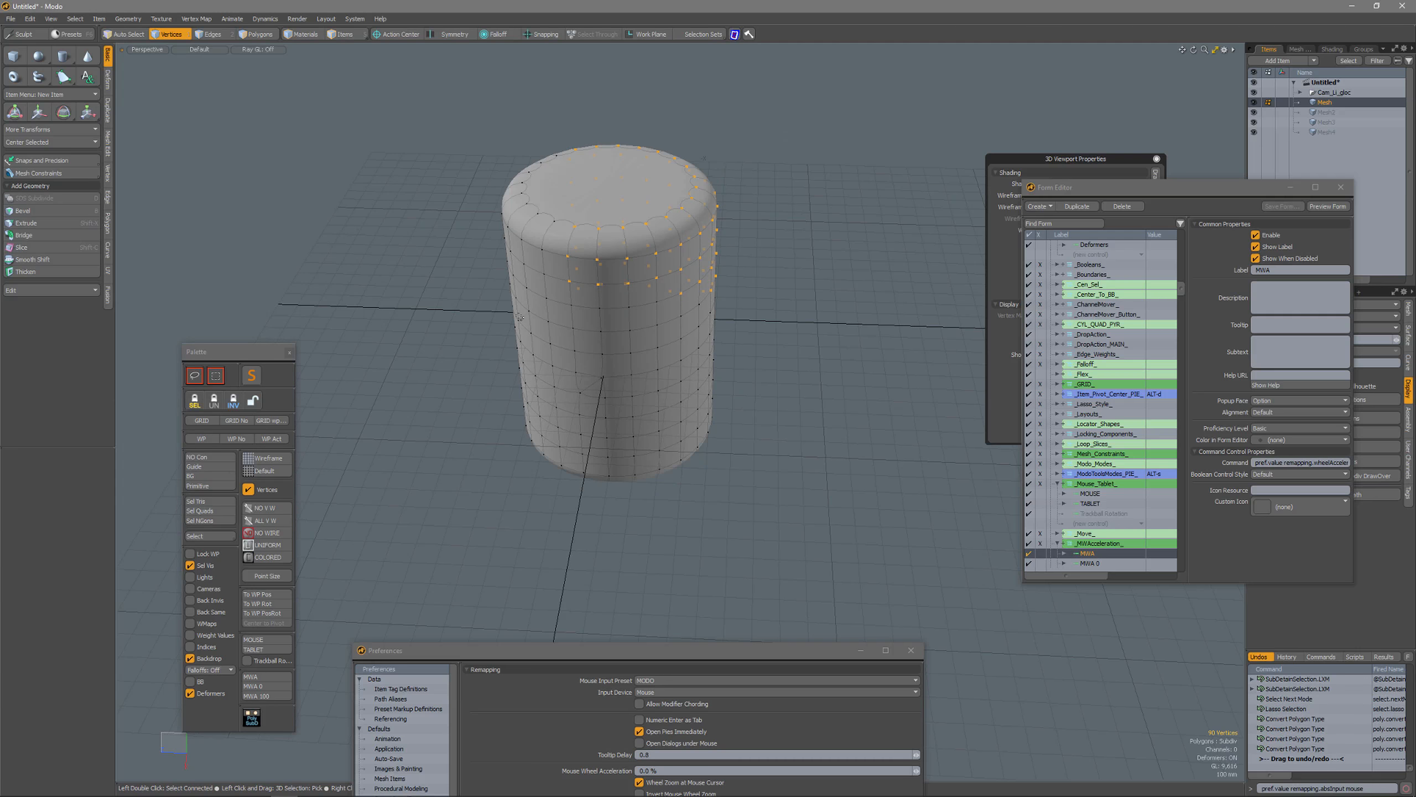
Step: Switch to edge mode, lasso-select the cylinder's upper edges, test the regular subdivision toggle, and return to polygon mode
key("space")
right_click_drag(759, 136, 493, 323)
key("Tab")
key("Tab")
key("Tab")
key("space")
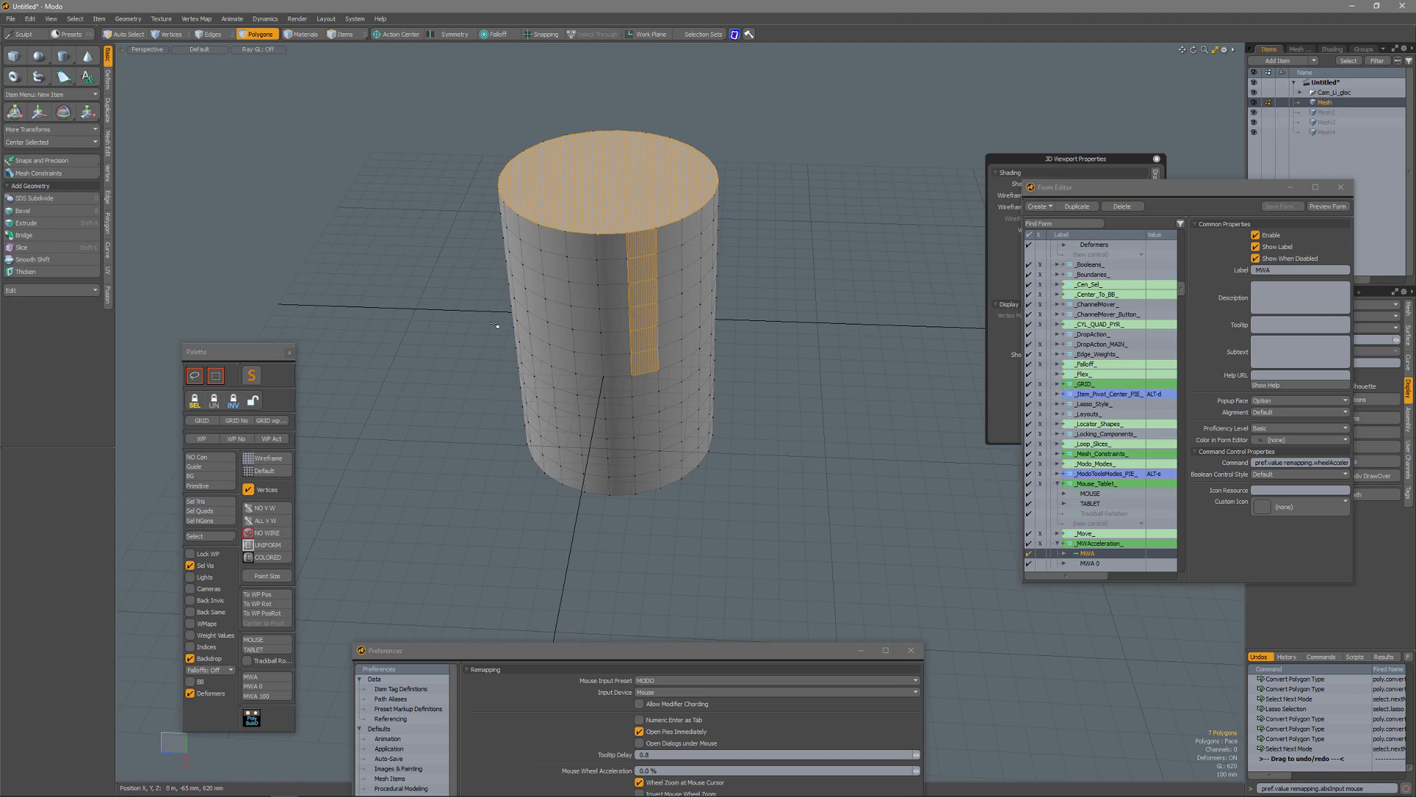
Step: Test the regular subdivision toggle repeatedly with only the cylinder's top cap and vertical strip polygons selected
key("Tab")
key("Tab")
key("Tab")
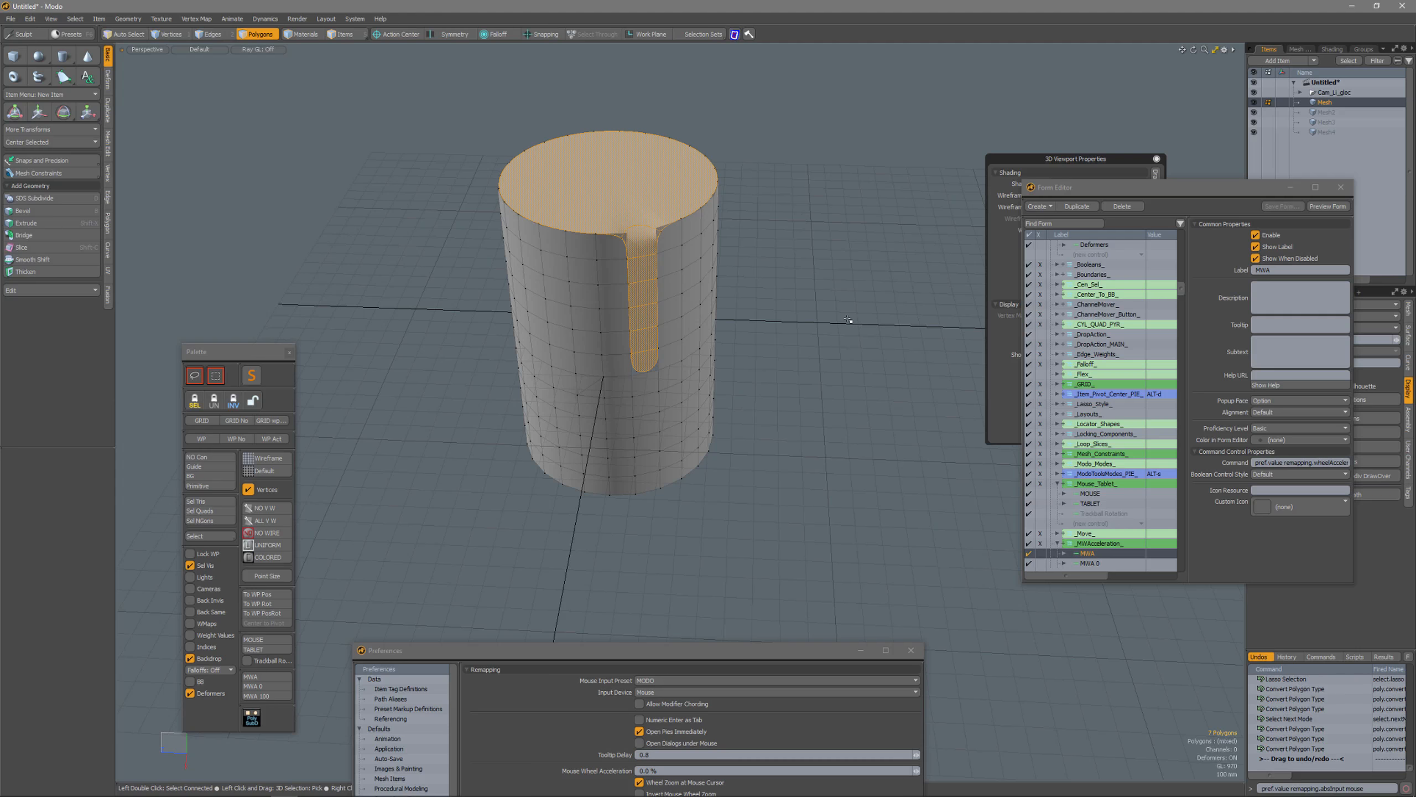
key("Tab")
key("Tab")
key("Tab")
key("Tab")
key("Tab")
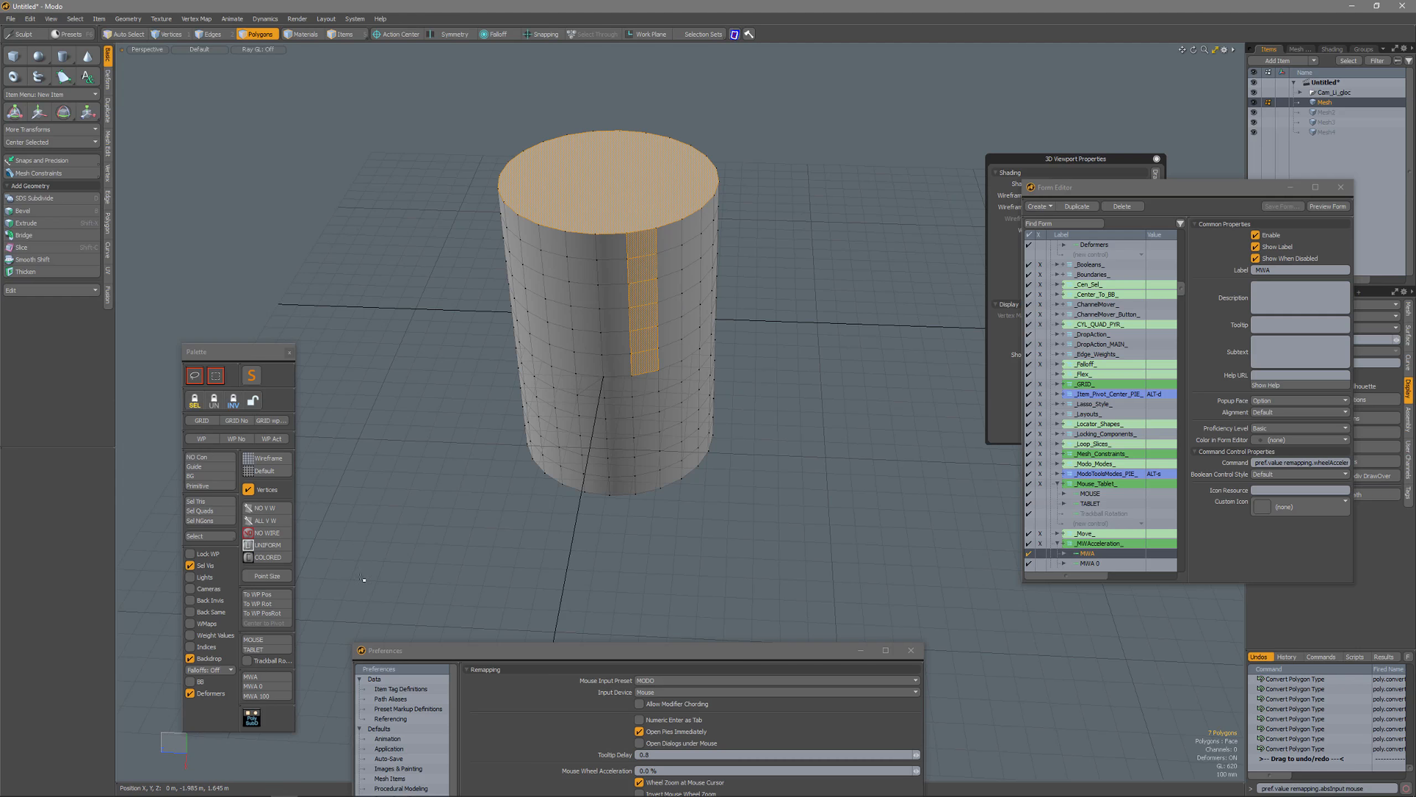
Step: Subdivide the whole cylinder with the palette's retain-selection toggle and lasso-select its upper polygons
left_click(251, 717)
left_click_drag(610, 466, 680, 214, "alt")
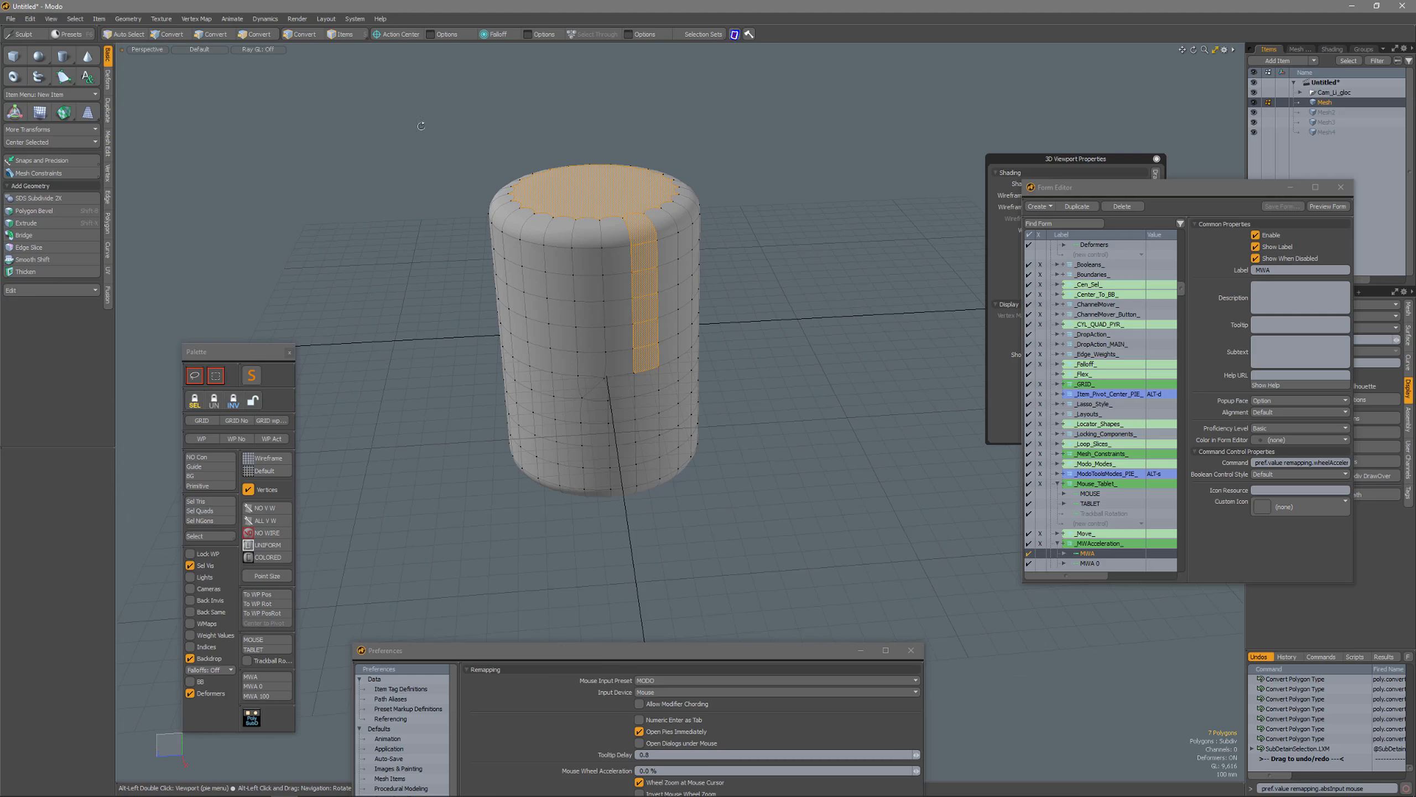
right_click_drag(427, 132, 719, 535)
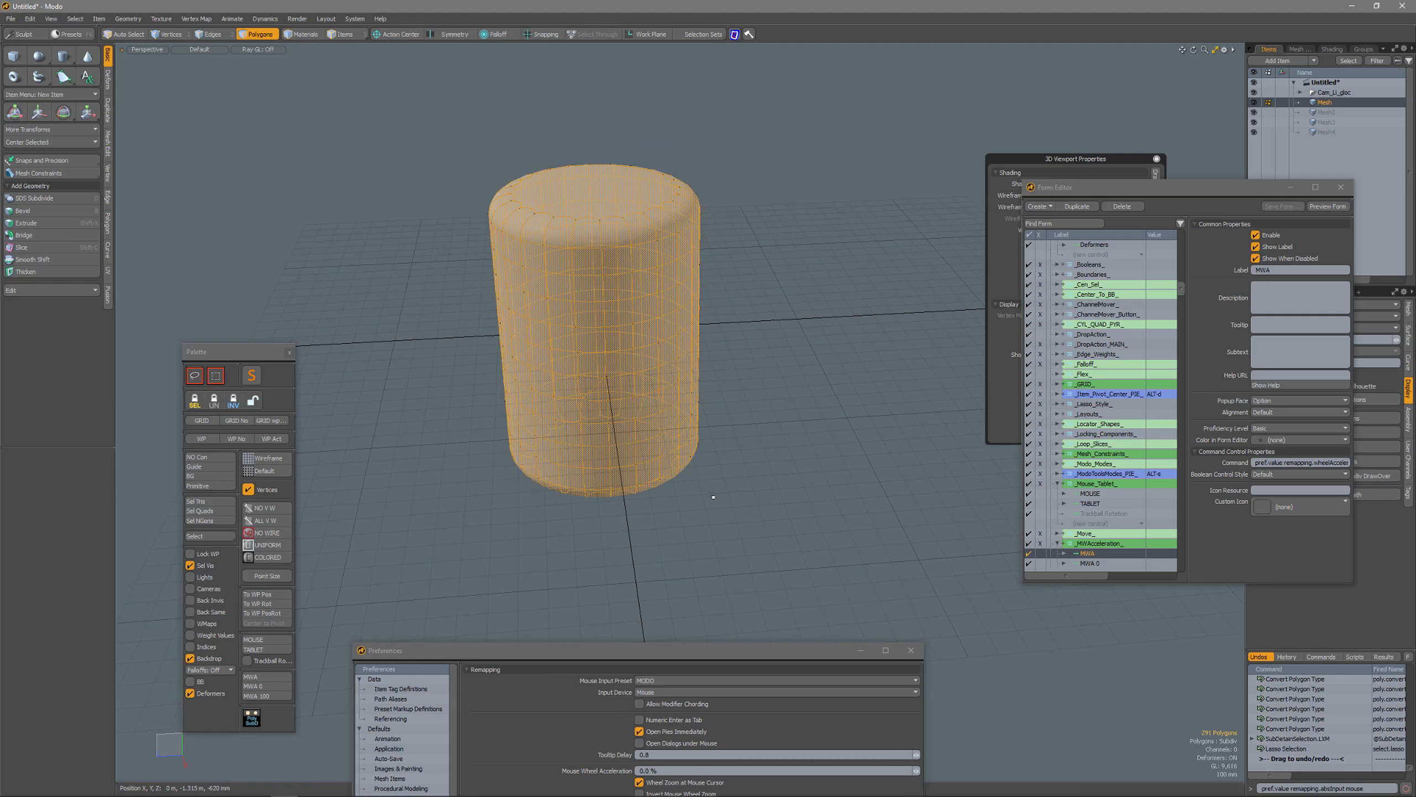
right_click_drag(759, 53, 480, 299)
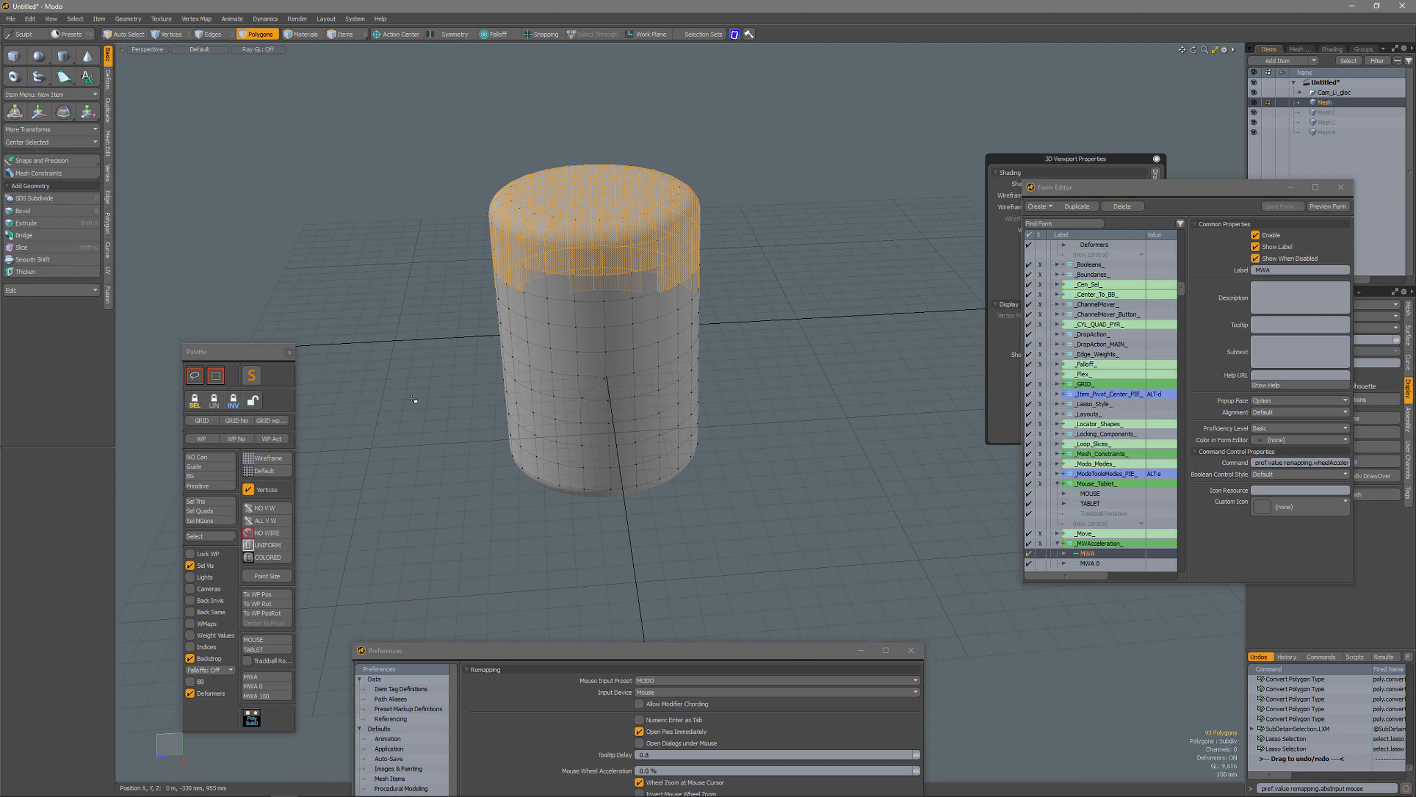
Step: Switch the whole cylinder's subdivision off and on repeatedly with the retain-selection toggle while its upper polygons are selected
left_click(251, 719)
left_click(252, 719)
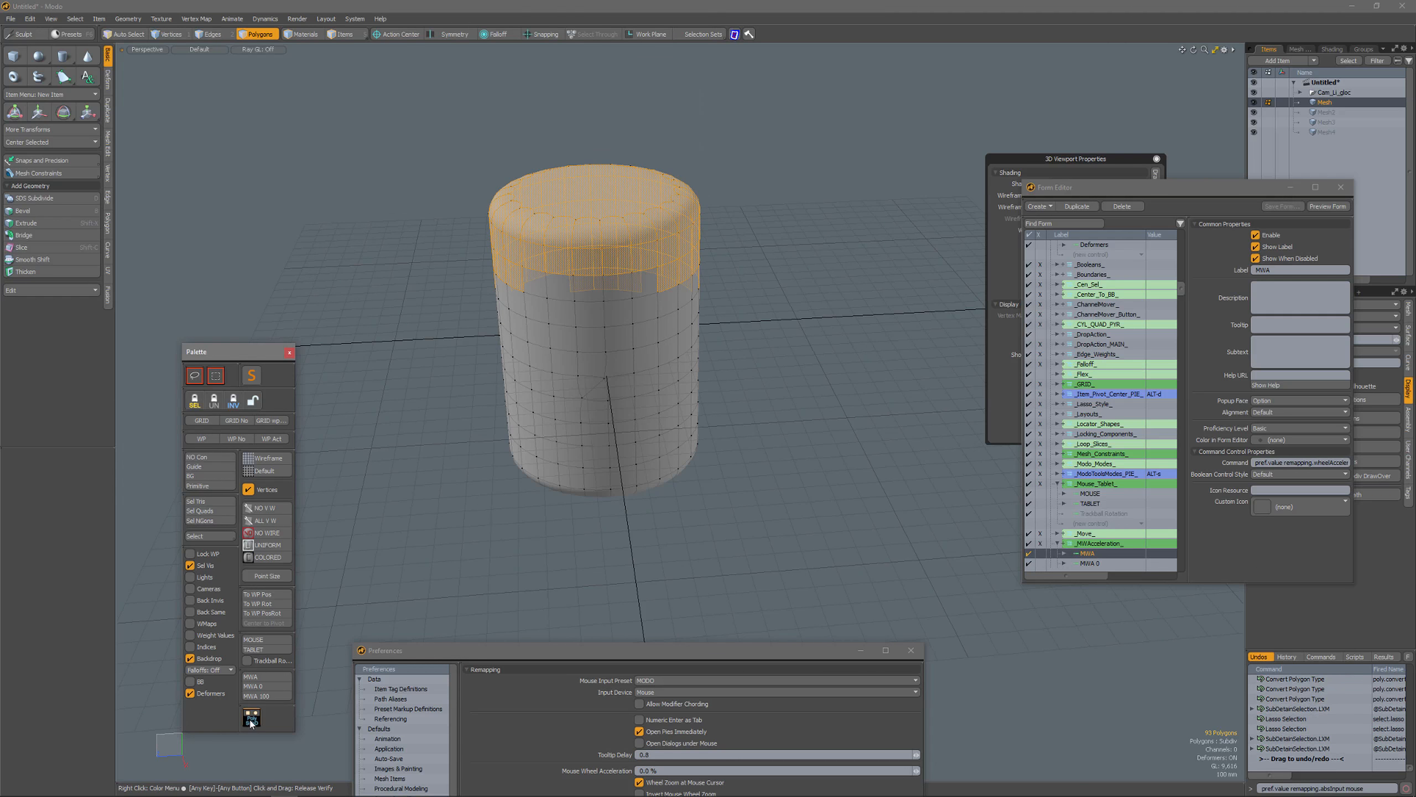
left_click(252, 718)
left_click(251, 719)
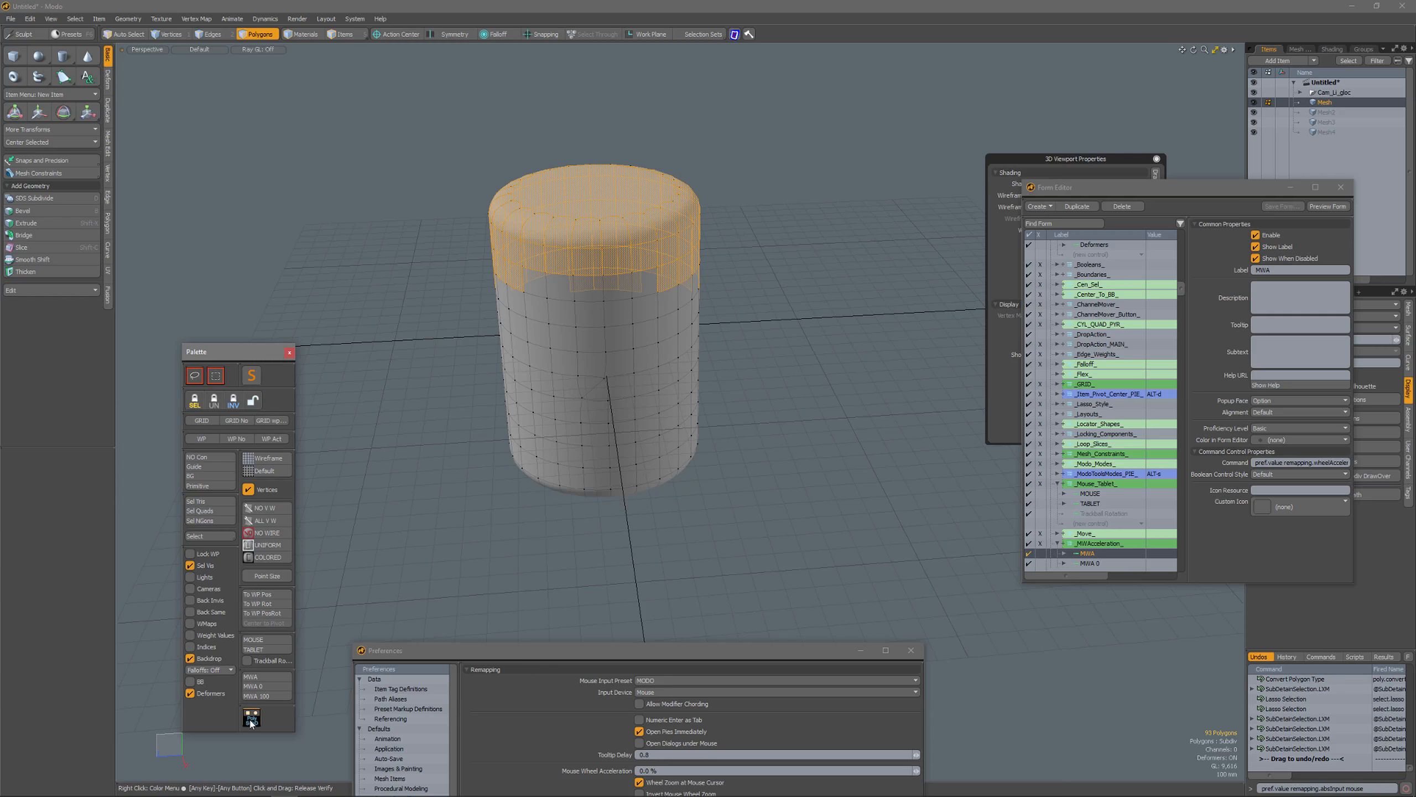
left_click_drag(591, 423, 602, 473, "alt")
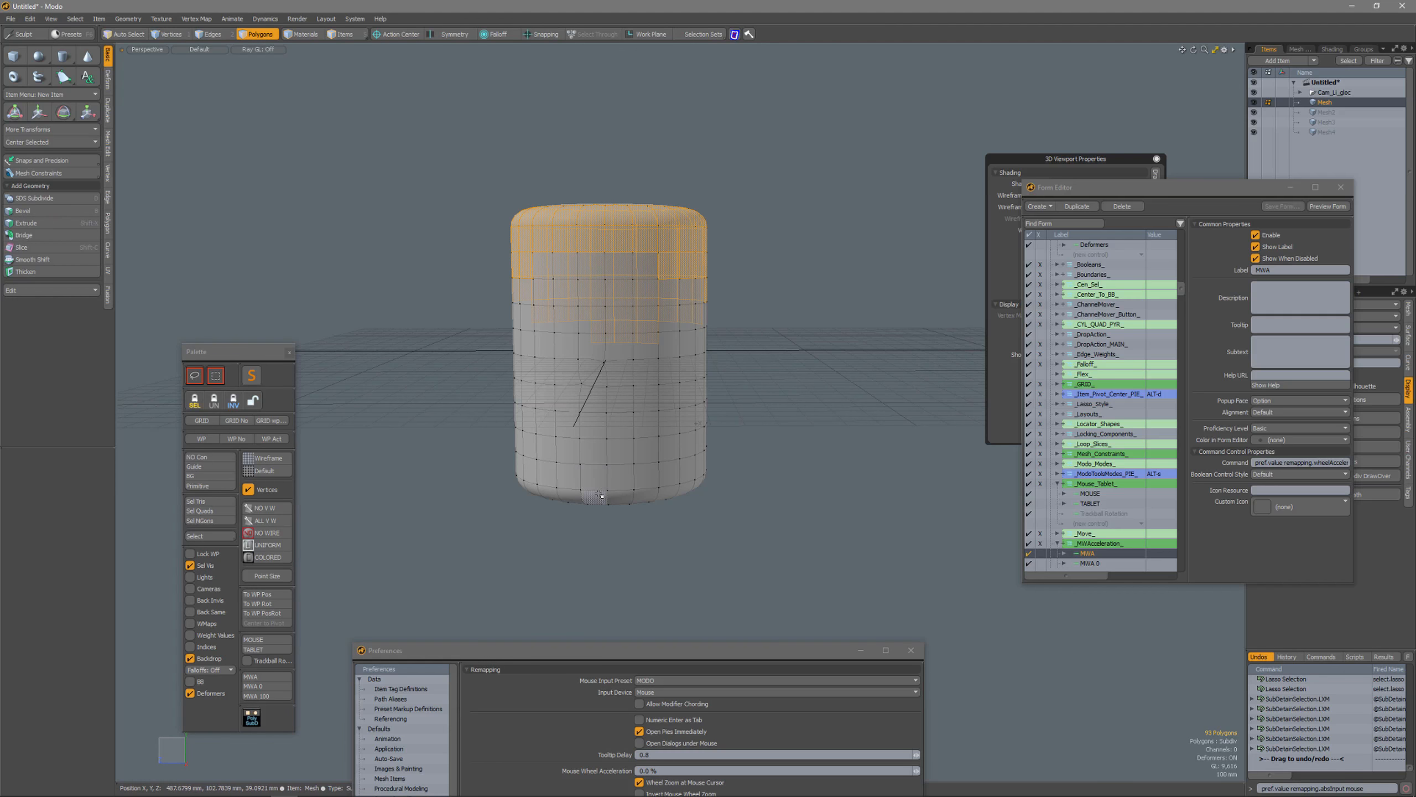
Step: Switch to the _my_BACKUPS folder, examine the macro commands in SubDetainSelection.LXM, close the file, and return to Modo
key("alt+Tab")
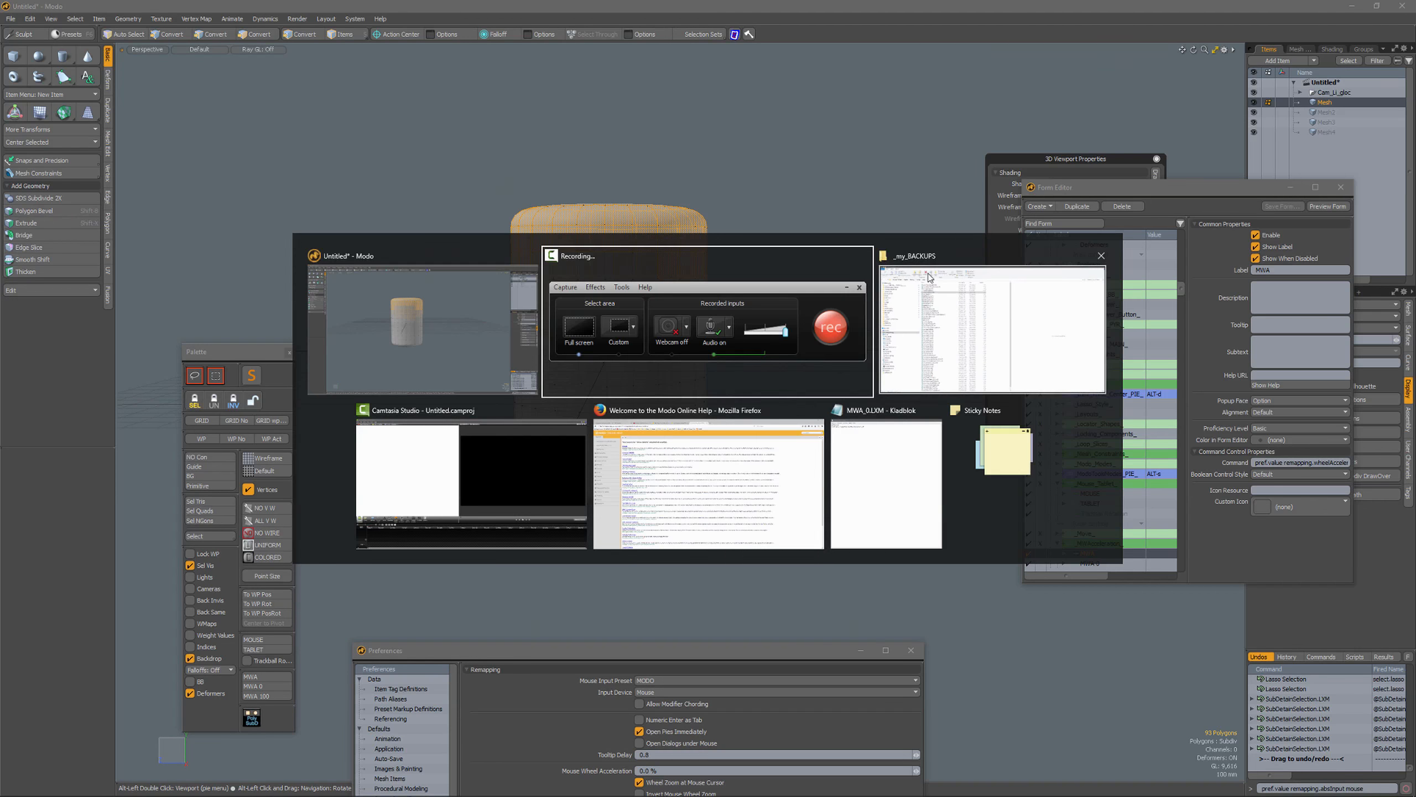
left_click(928, 277)
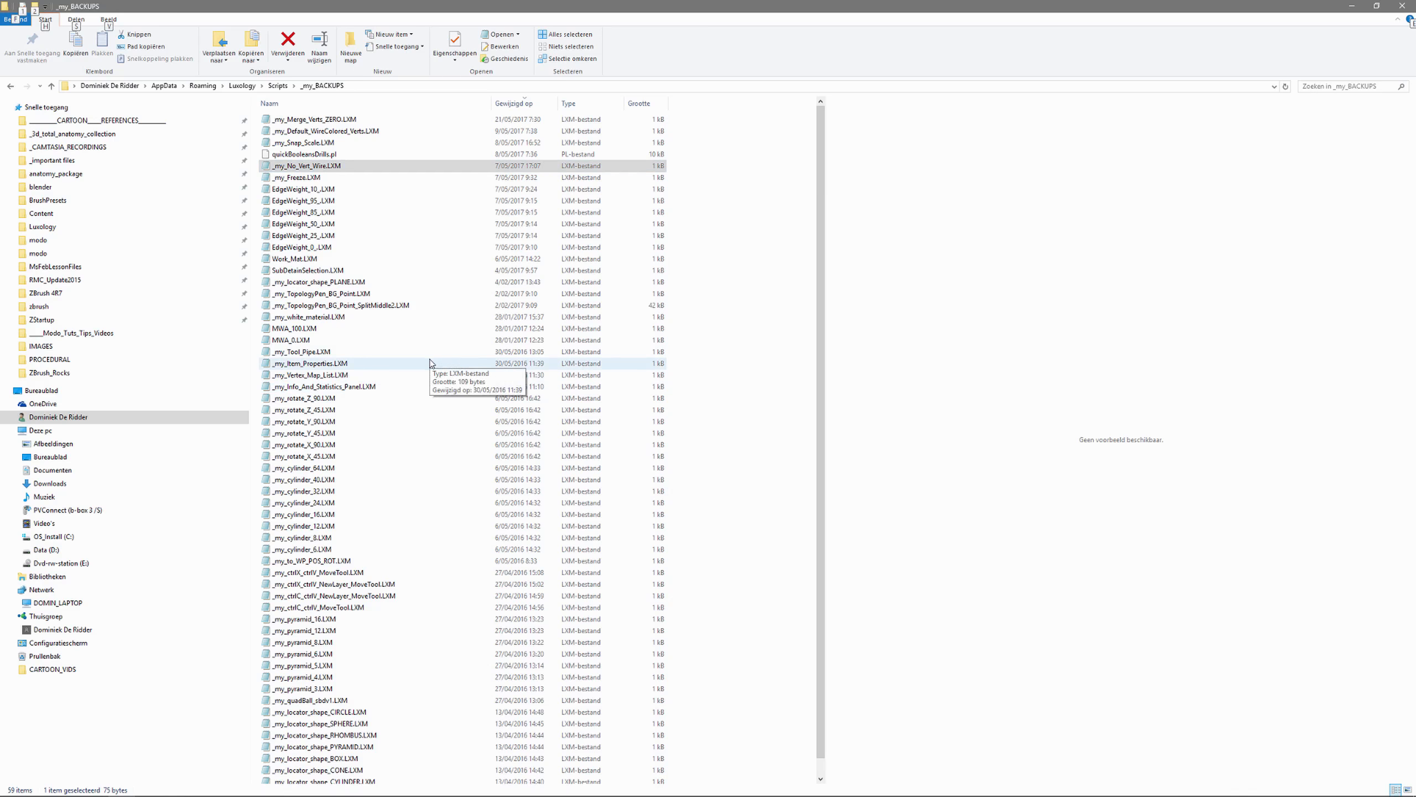
double_click(300, 271)
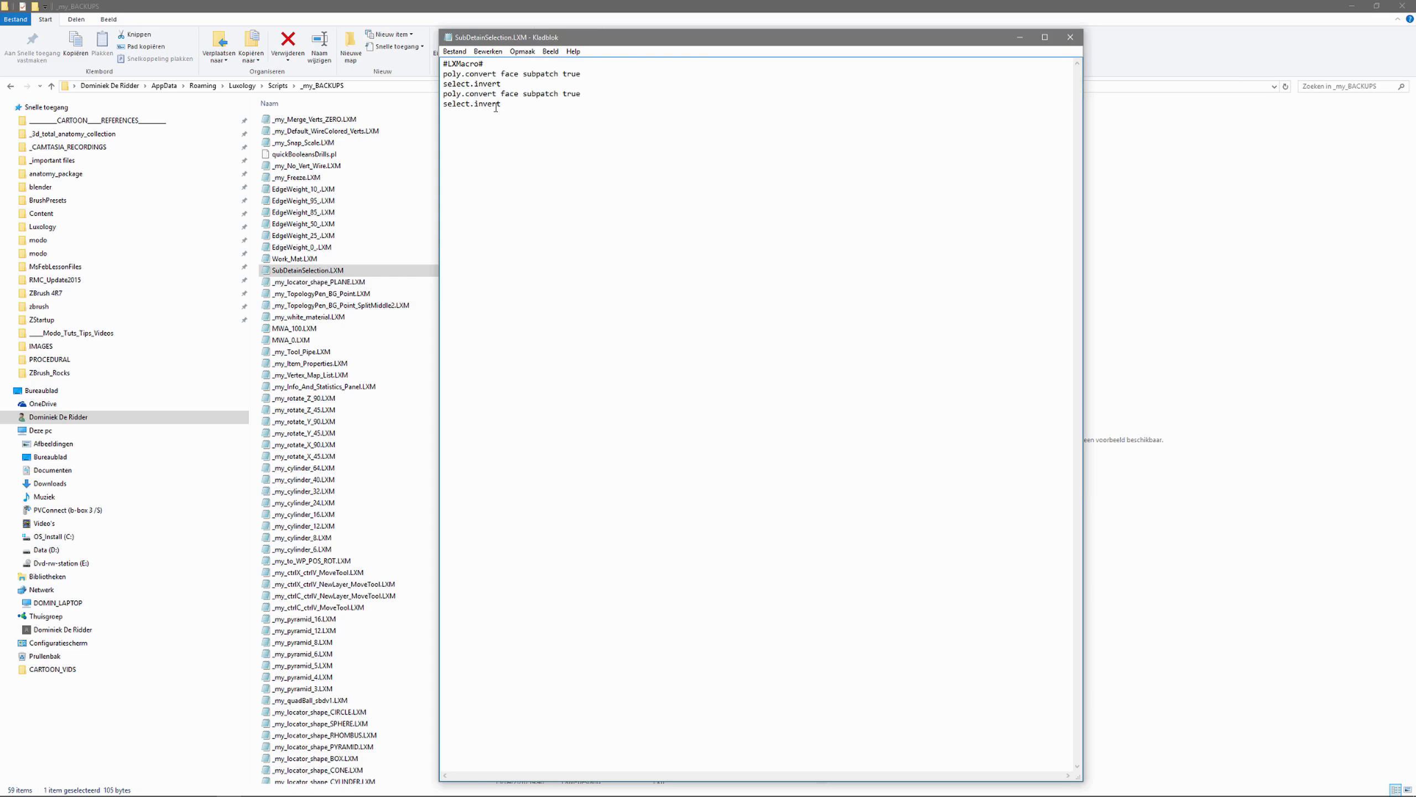
left_click(1070, 38)
key("alt+Tab")
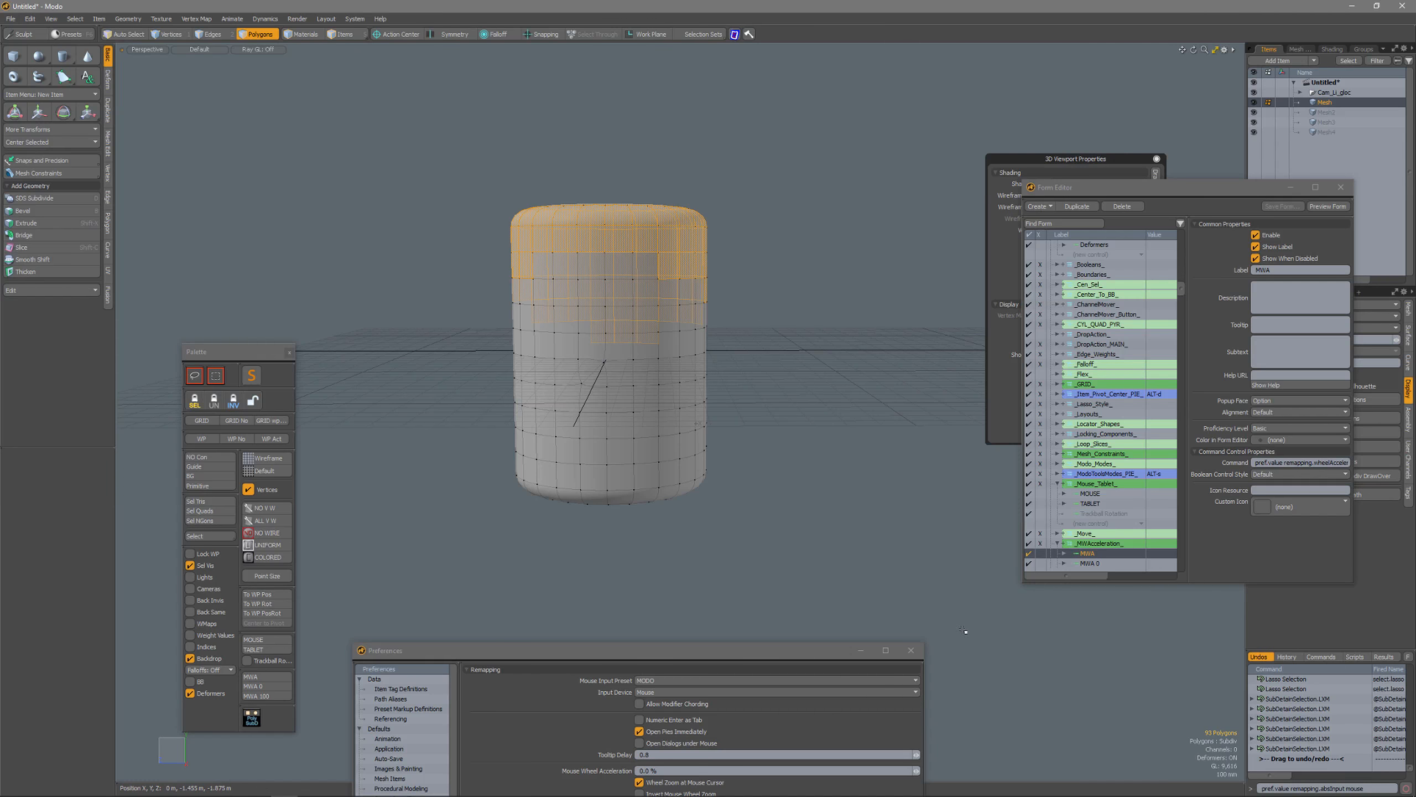
Step: Close the Preferences and Form Editor windows and move the custom palette out of the viewport, below the modeling tools
left_click(910, 650)
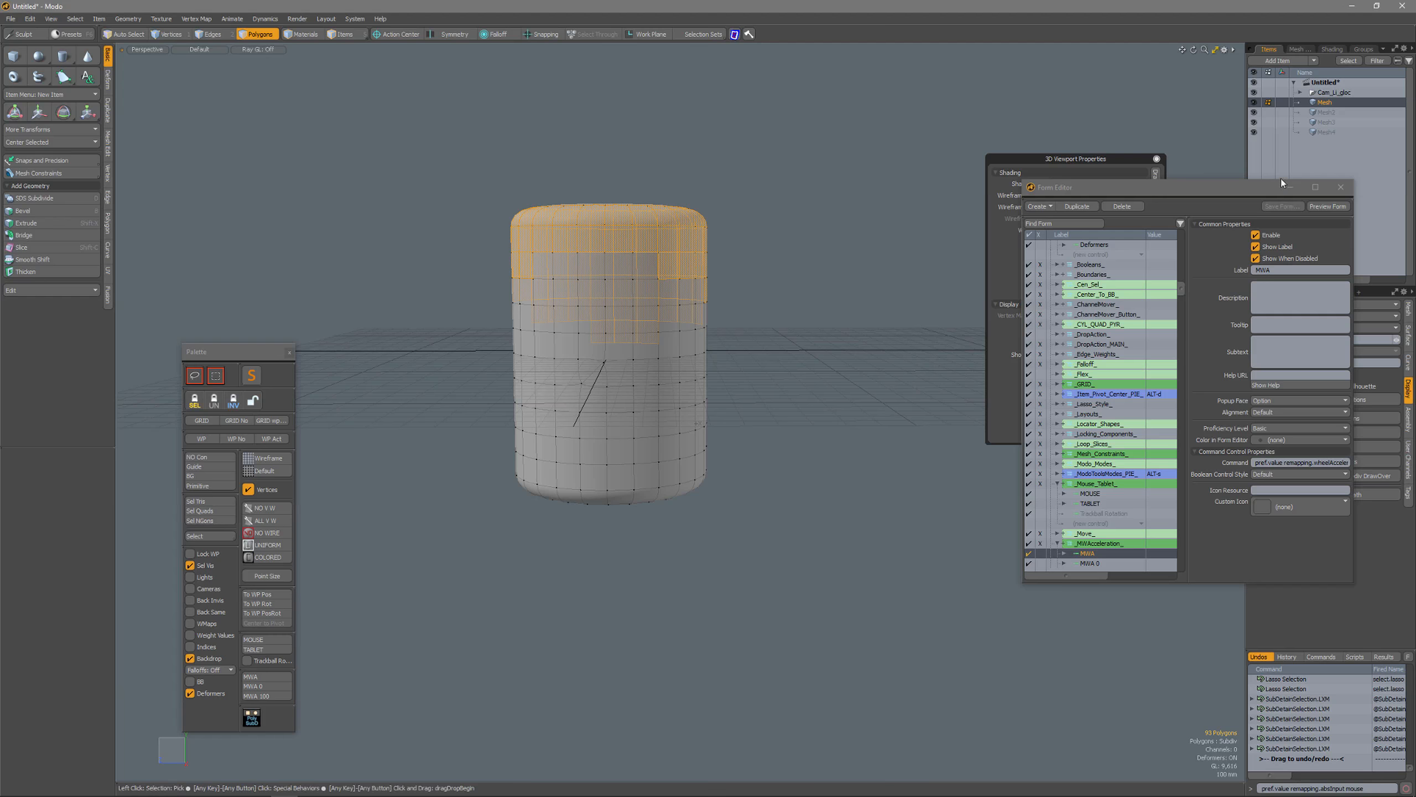
left_click(1341, 187)
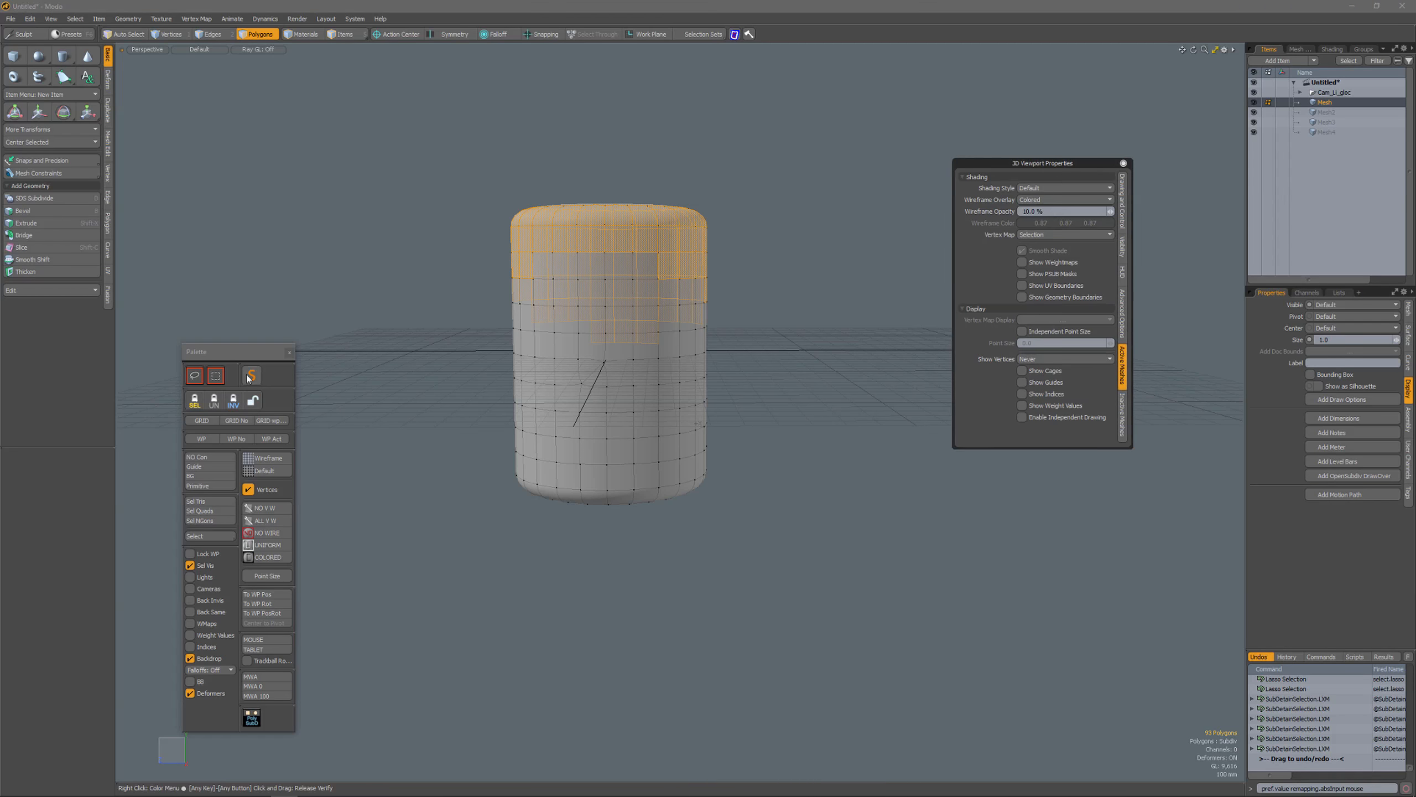
left_click_drag(245, 357, 70, 409)
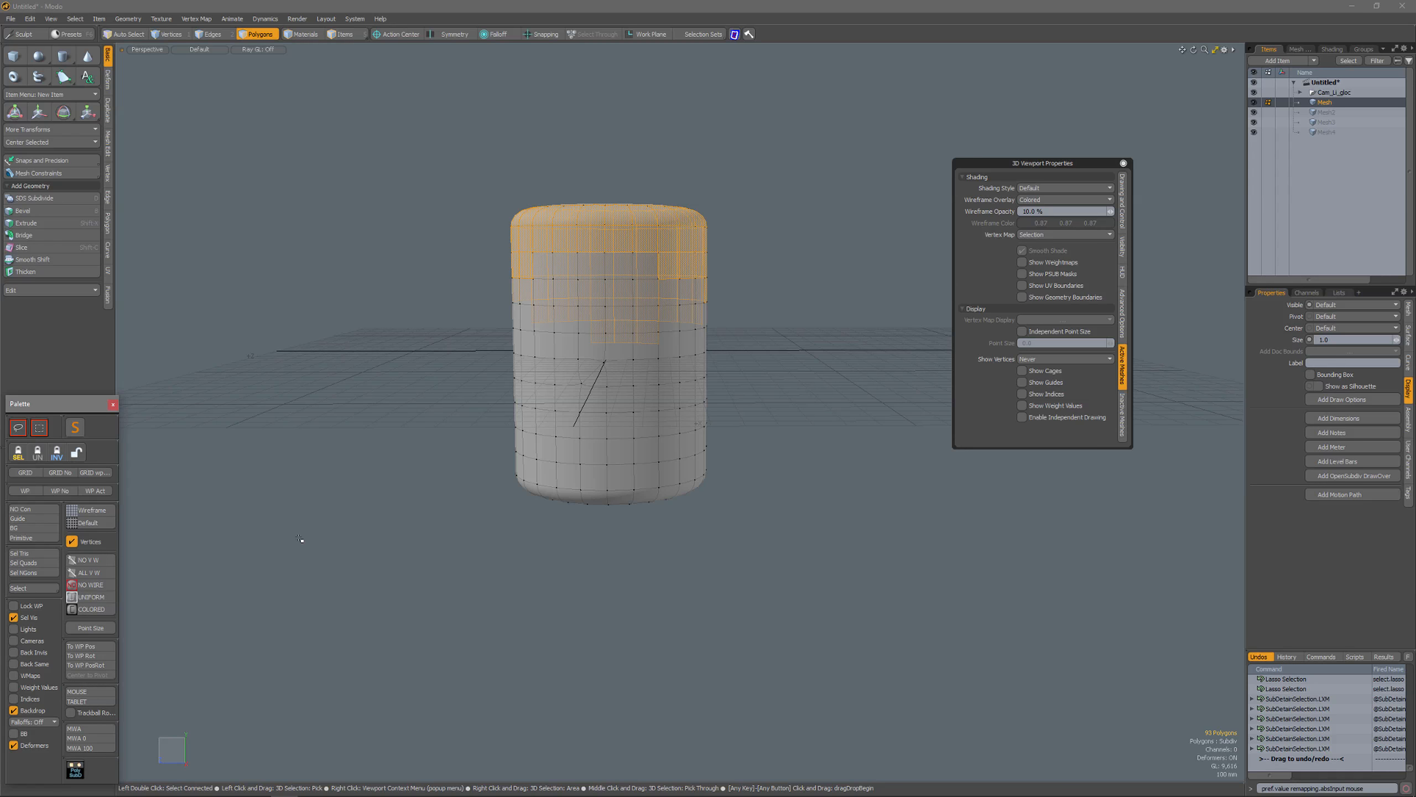
Step: Drop the polygon selection, then hide and restore the vertices and wireframe with the palette's NO V W and ALL V W presets
left_click(302, 487)
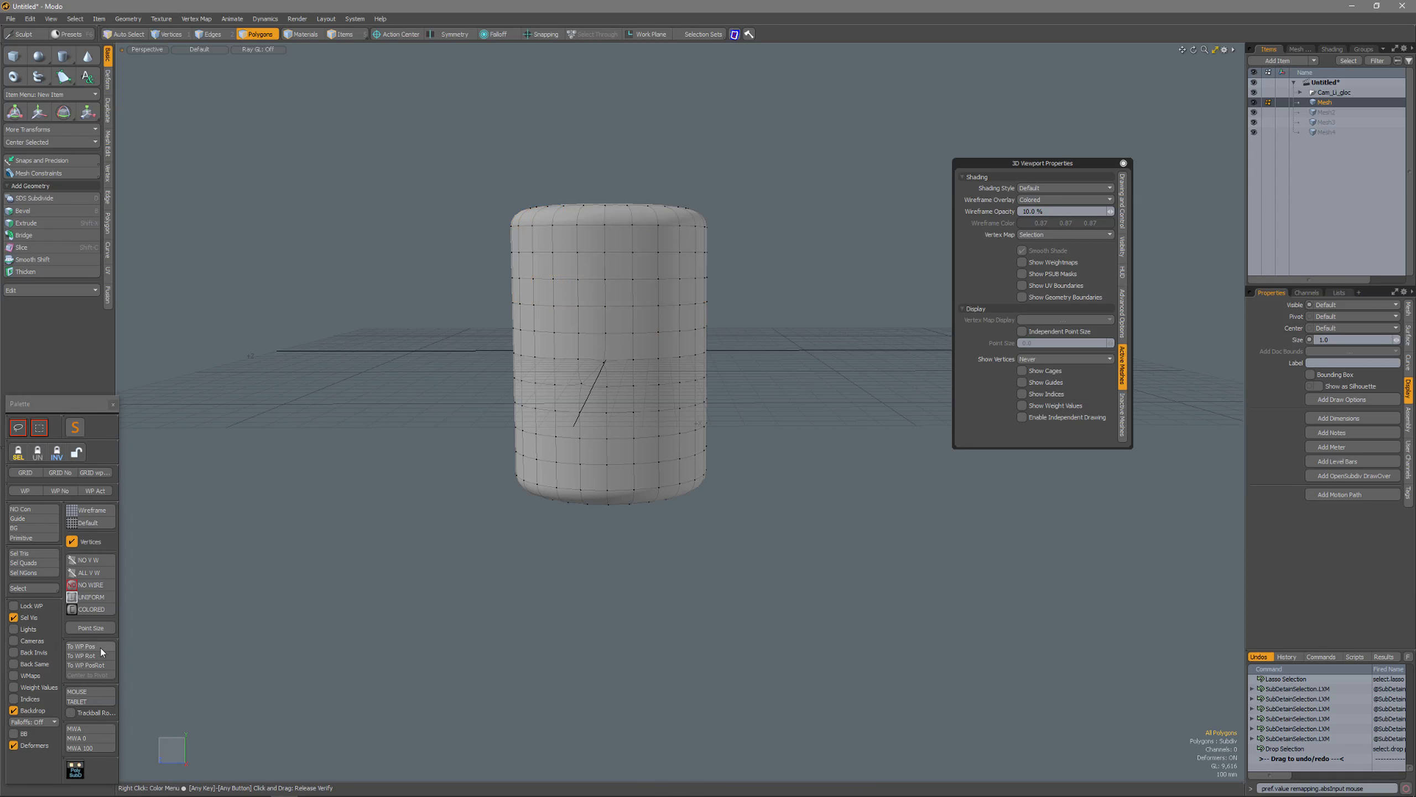
left_click(91, 560)
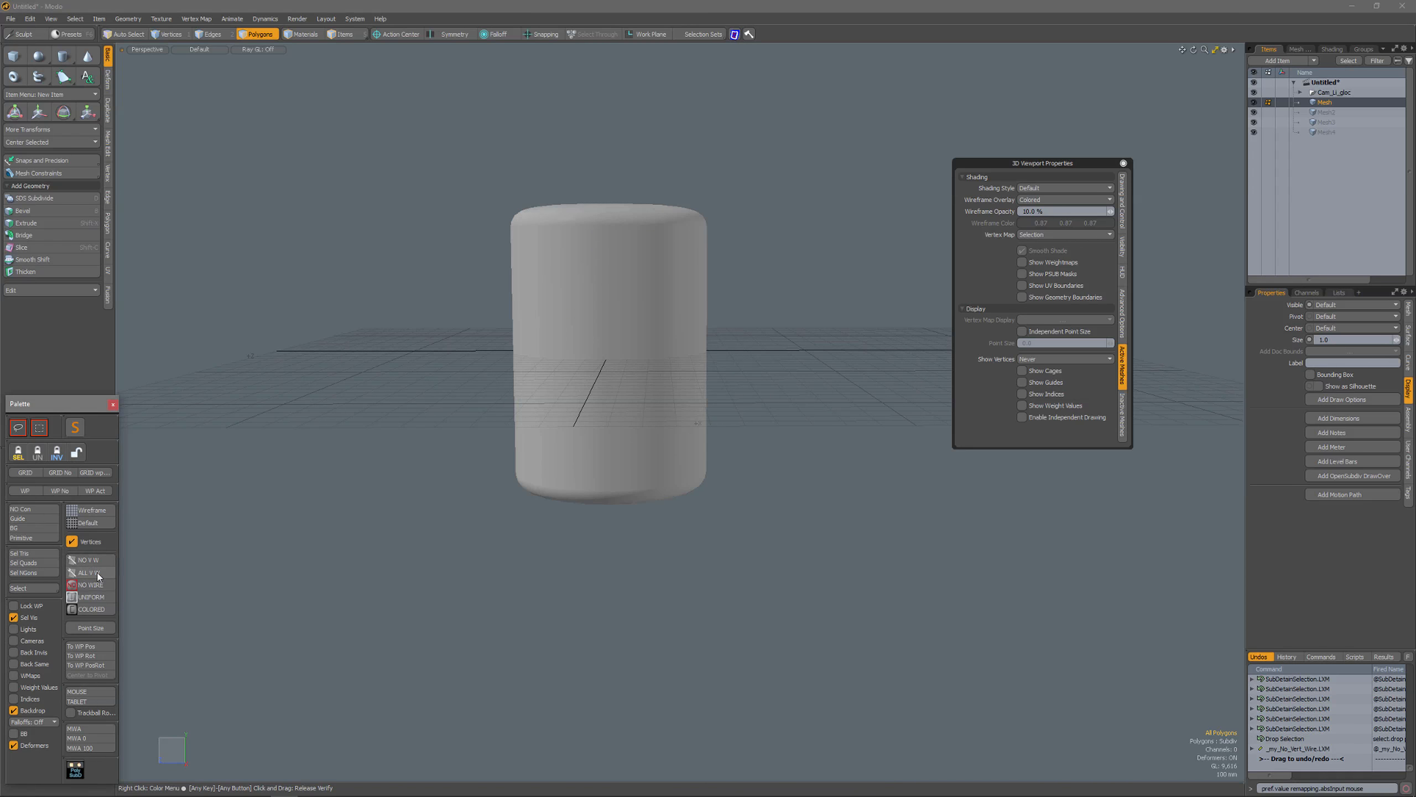
left_click(97, 573)
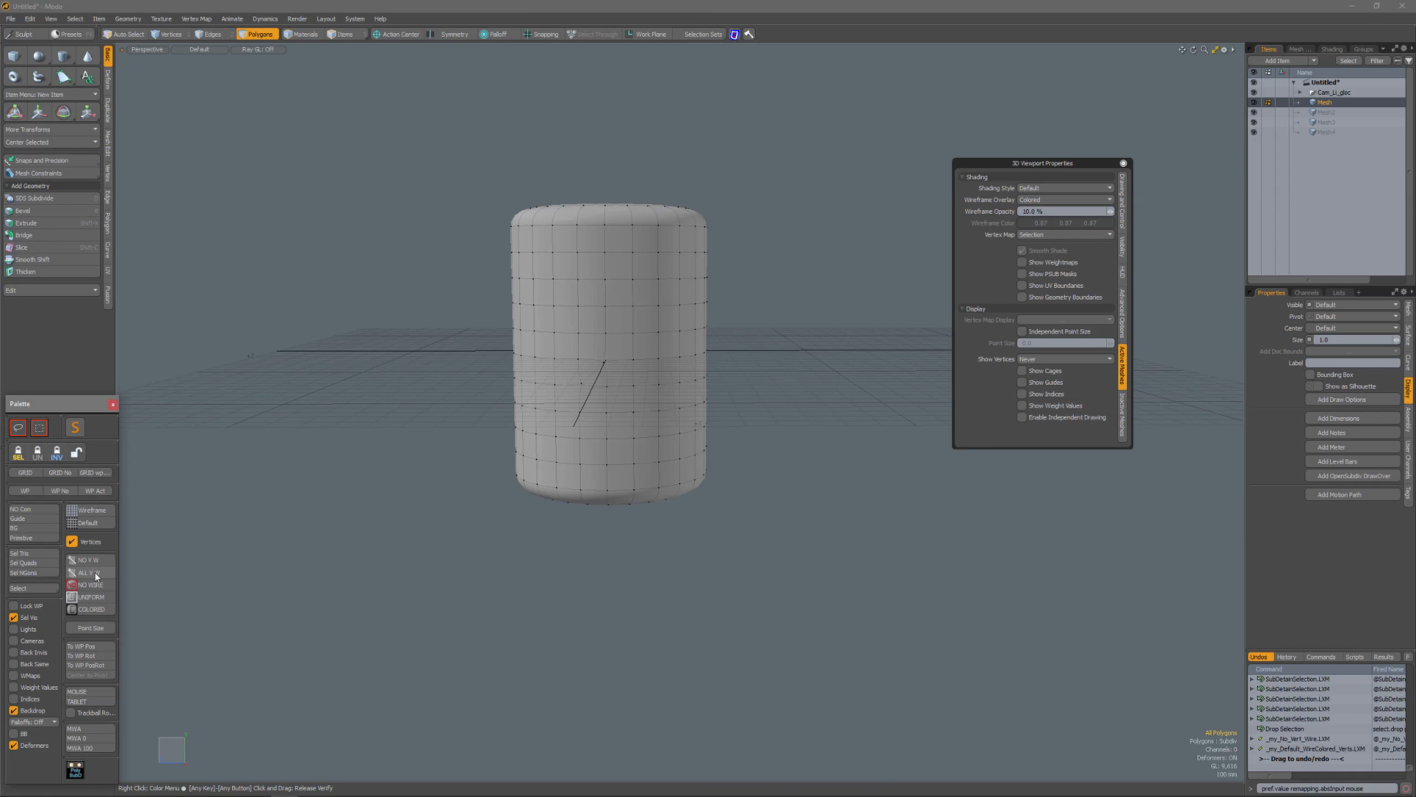
Step: Show the lights and cameras in the fitted viewport, then hide both again
left_click(28, 629)
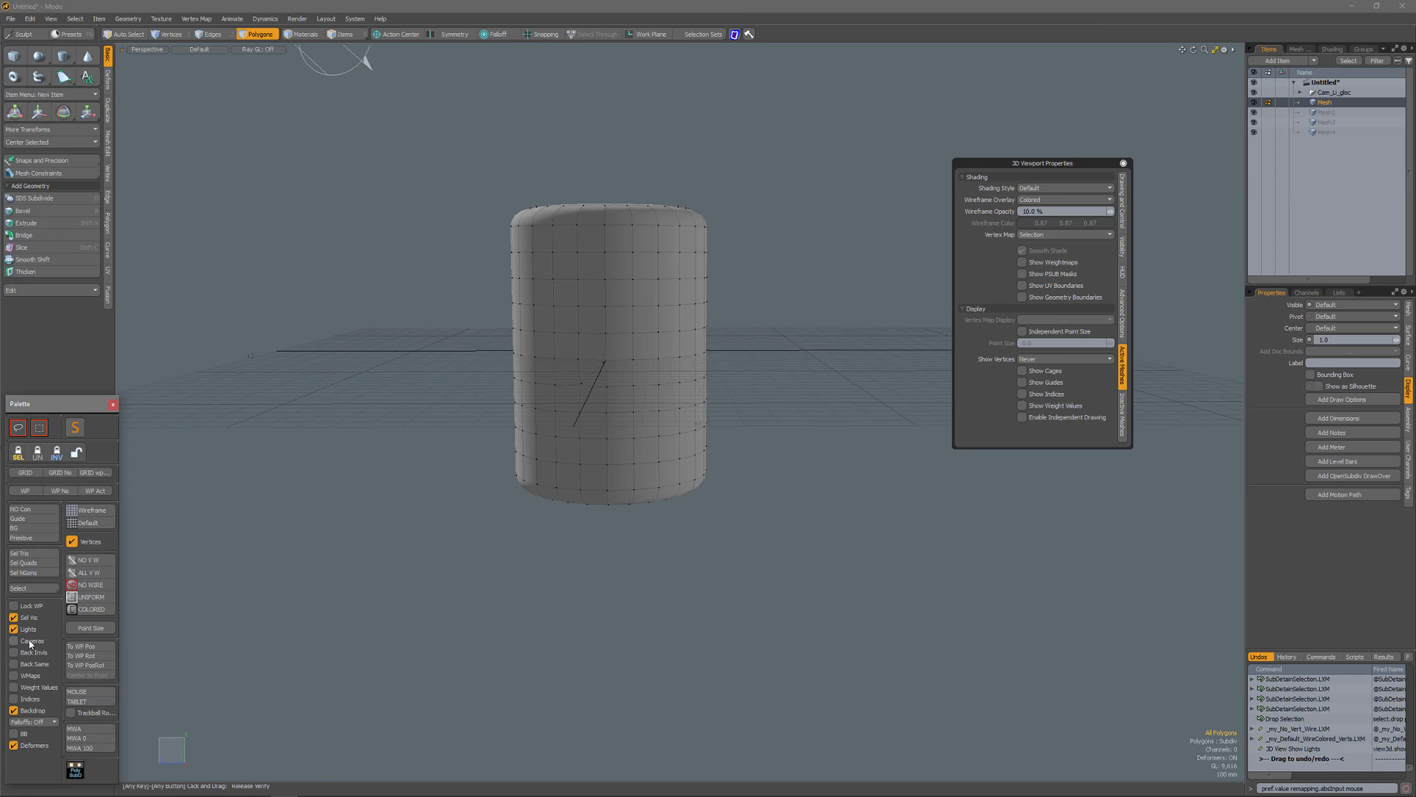
left_click(13, 640)
key("a")
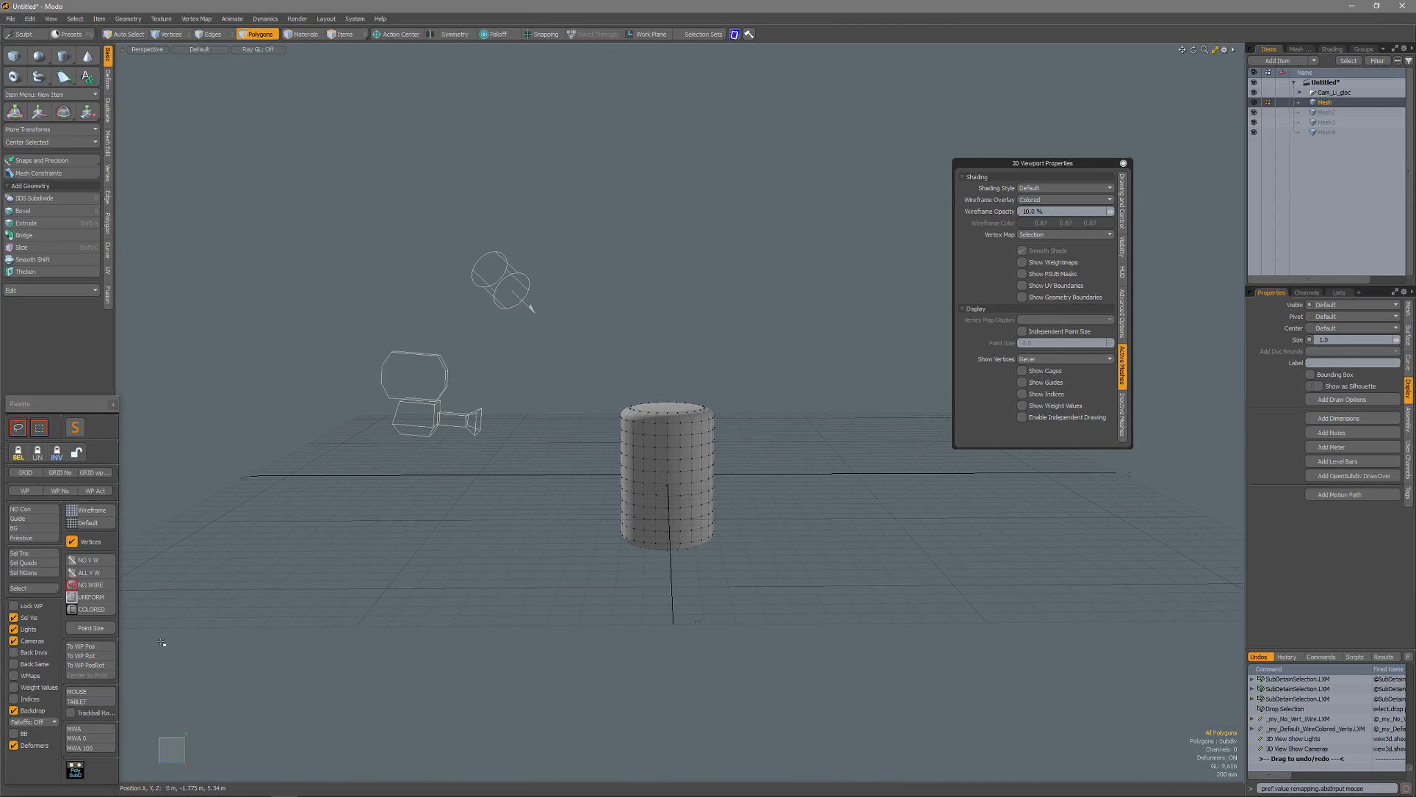
left_click(14, 629)
left_click(14, 641)
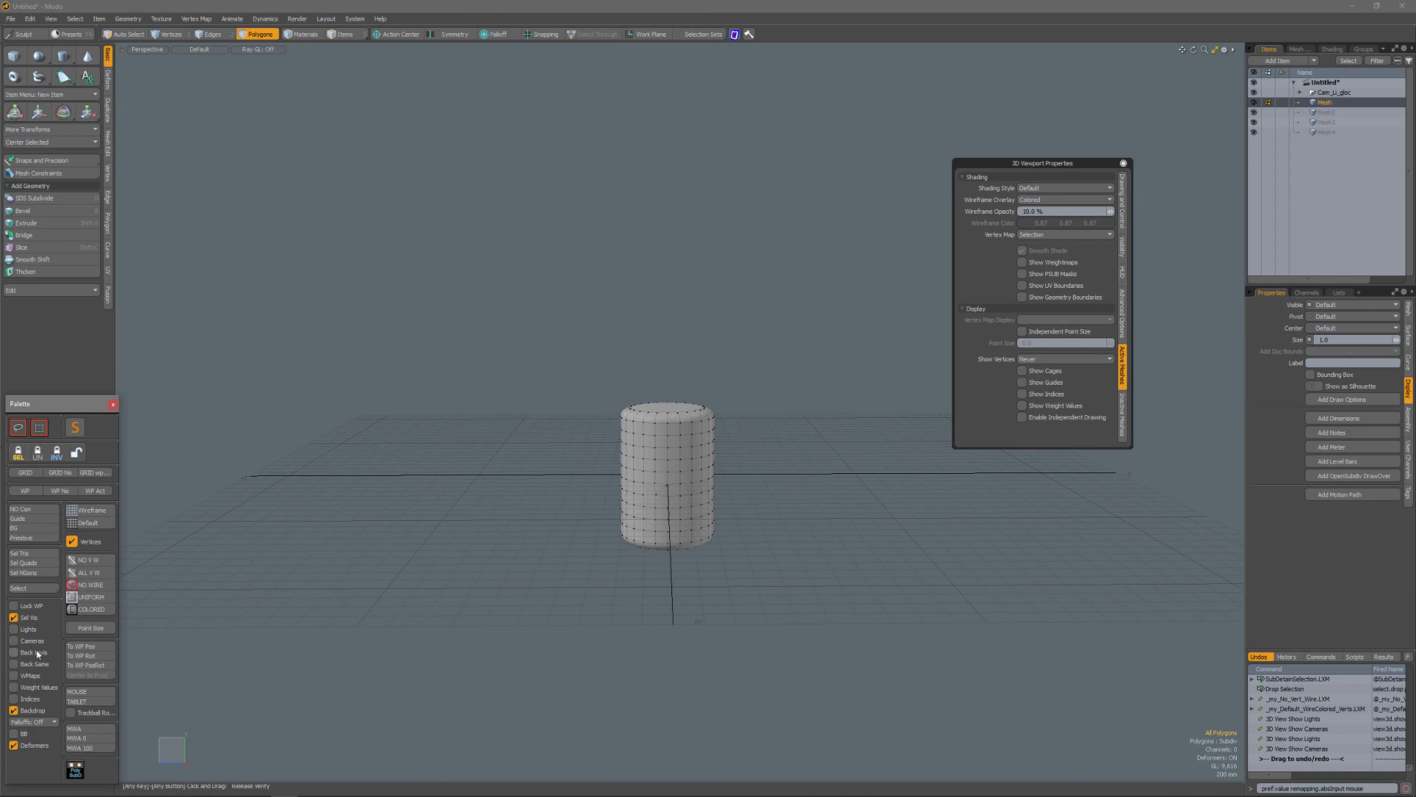
Step: Turn on the palette's Back Invis option and switch the mesh's BB bounding-box display on and off again
left_click(37, 653)
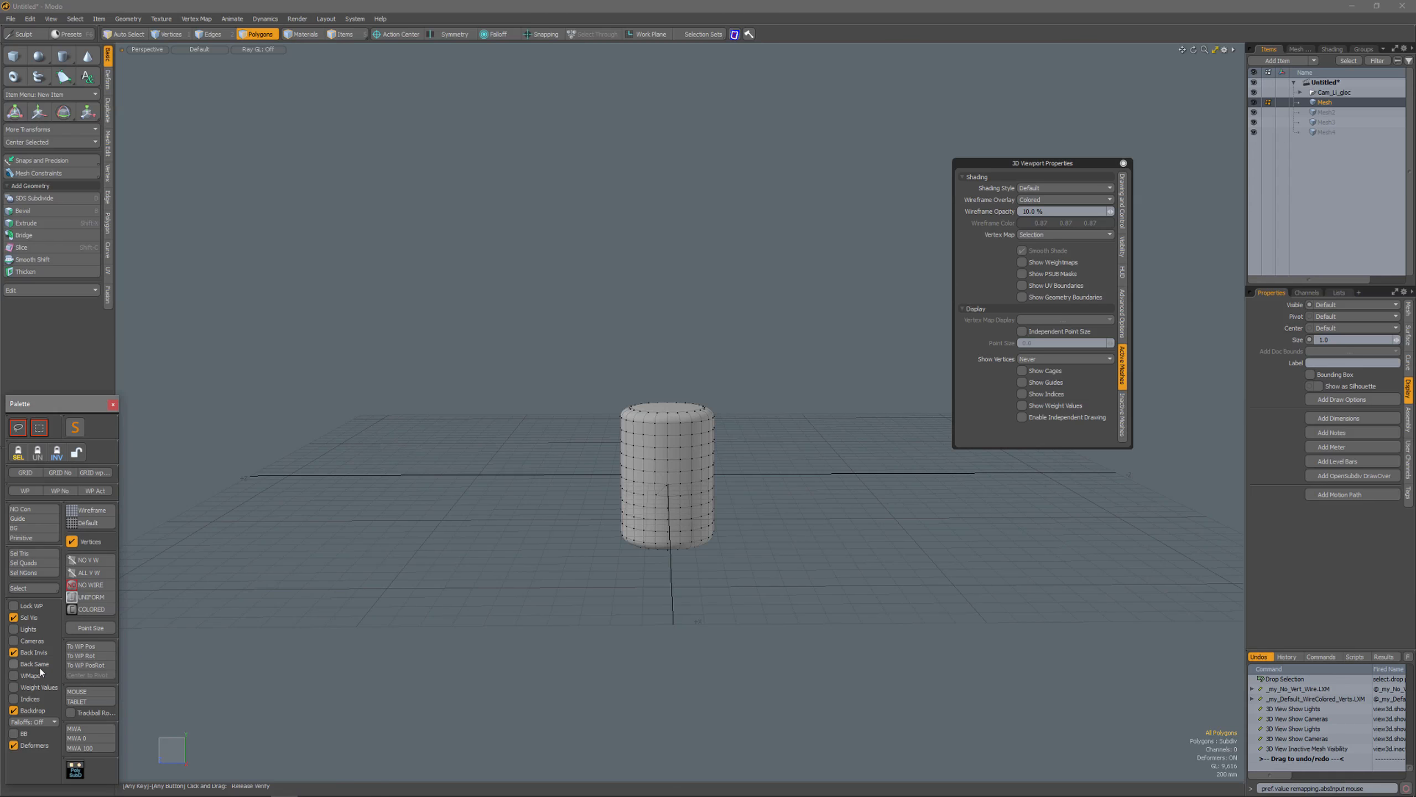
left_click(23, 734)
left_click(13, 734)
scroll(659, 478, "up", 5)
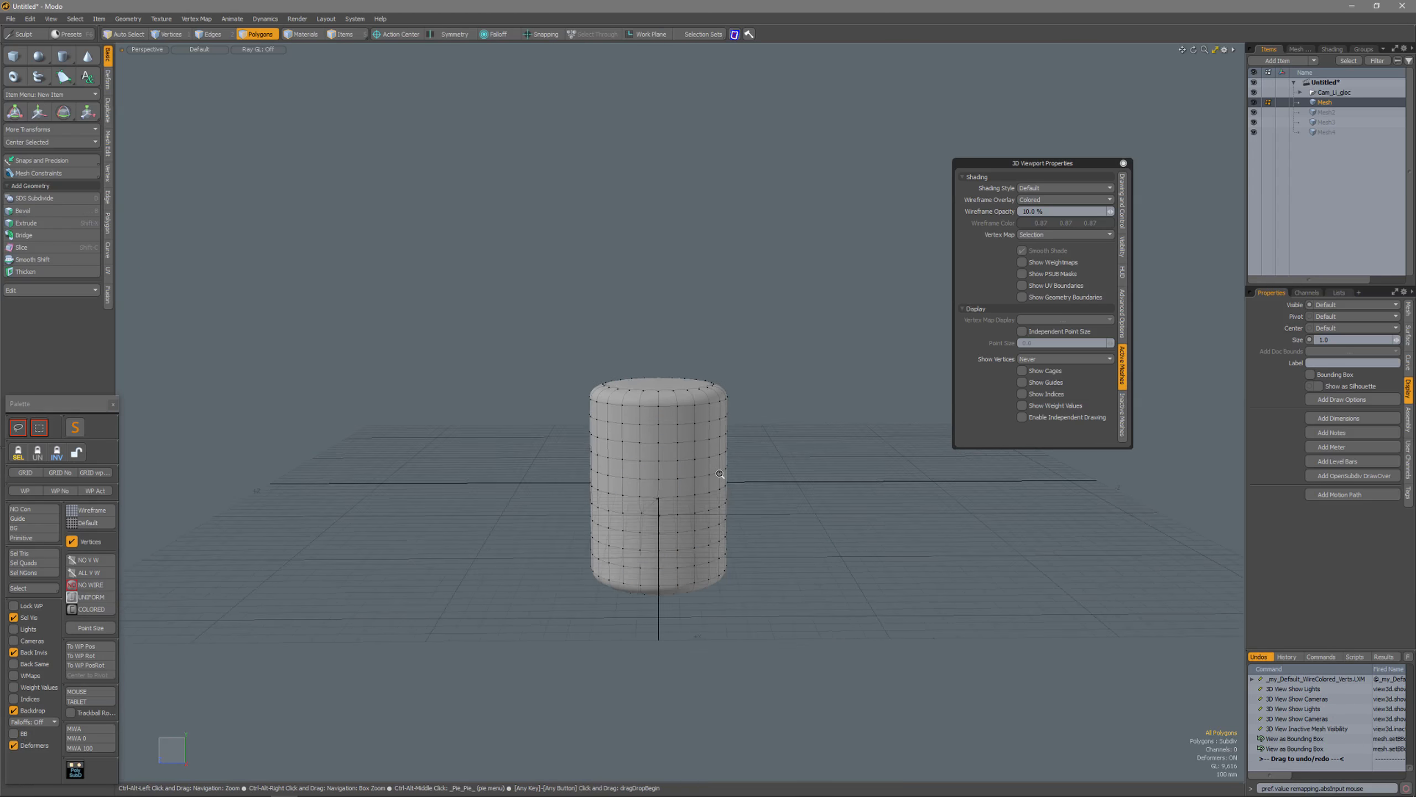
left_click_drag(660, 478, 631, 396, "alt+shift")
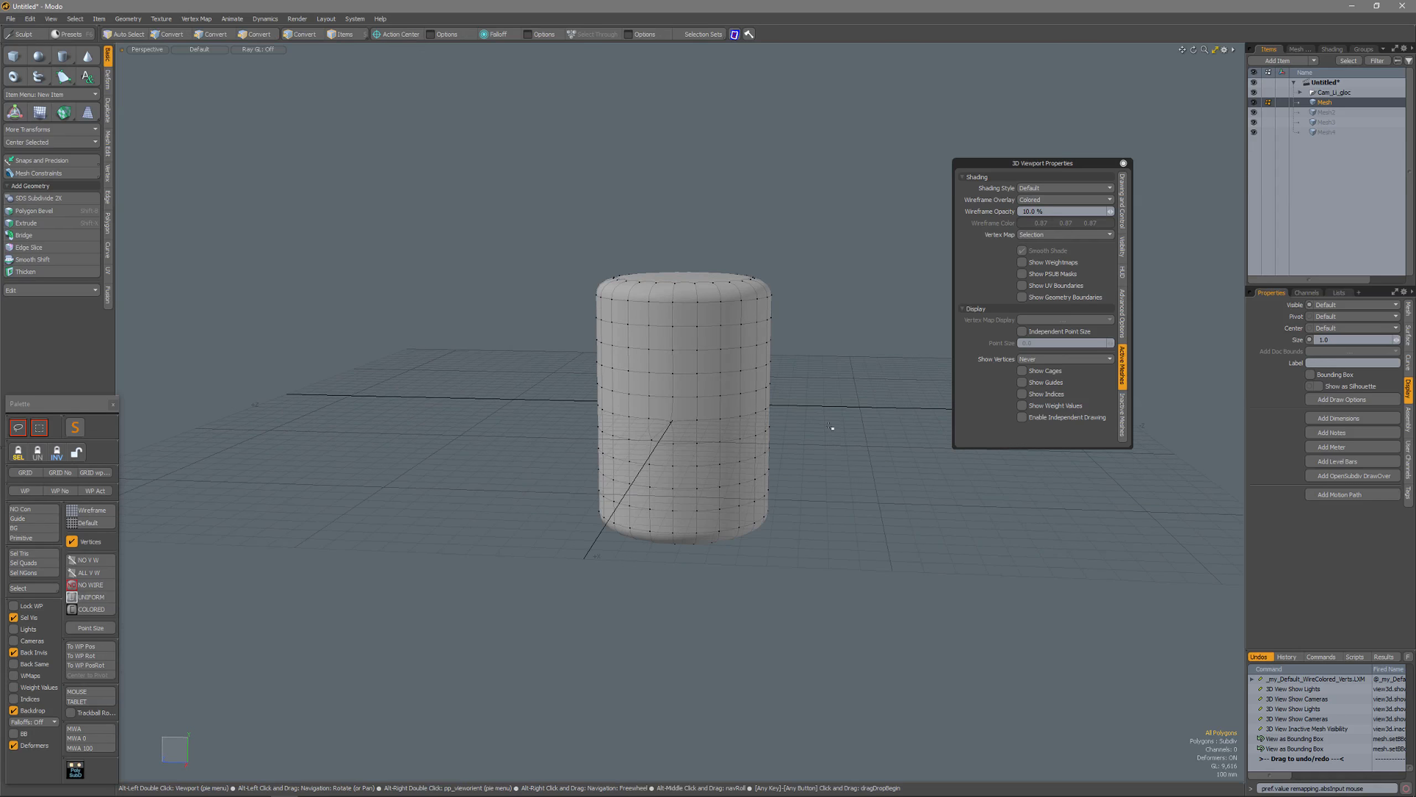